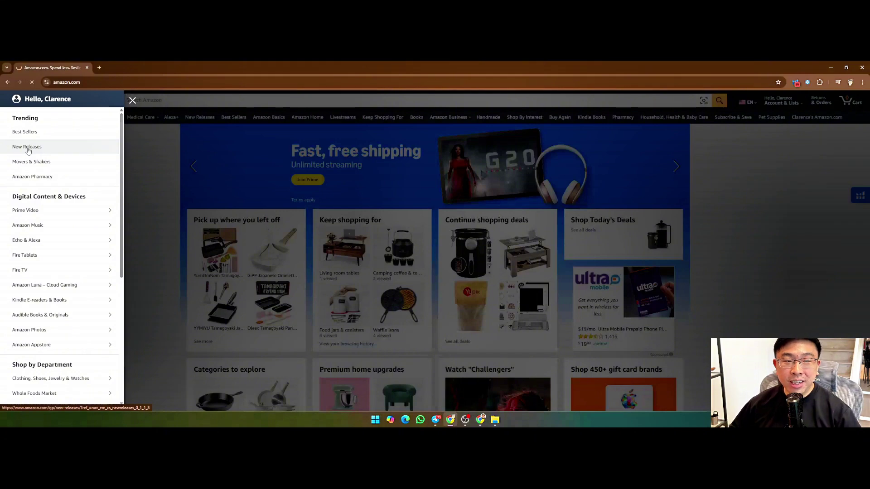
Open the Kitchen & Dining new releases in a separate browser tab and narrow them to Cookware, Au Gratin Pans.
scroll(18, 227, "down", 2)
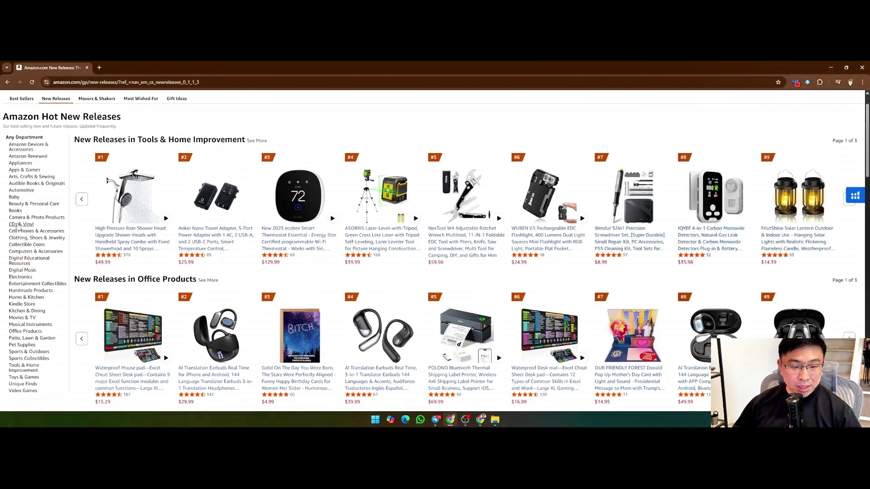
right_click(45, 281)
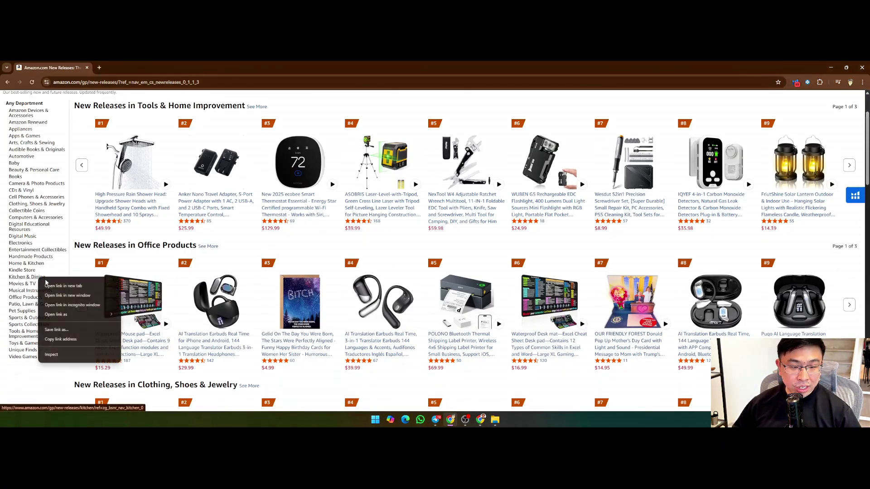
left_click(63, 286)
left_click(113, 68)
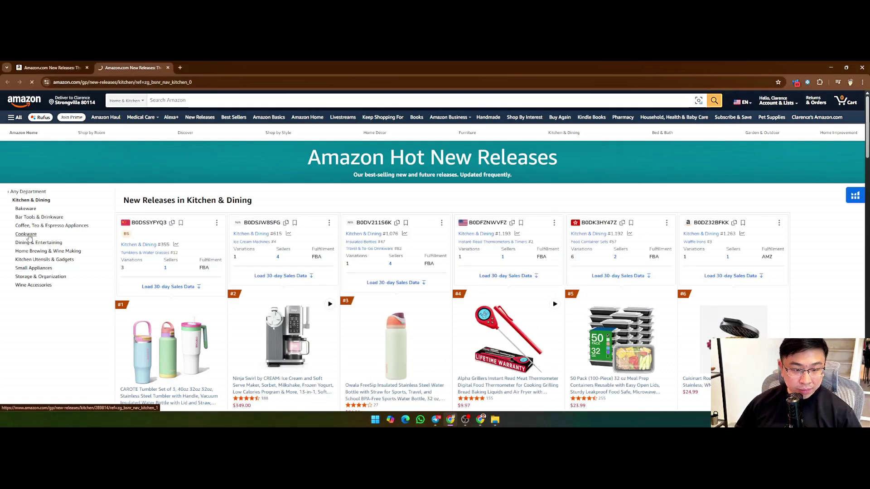
left_click(47, 226)
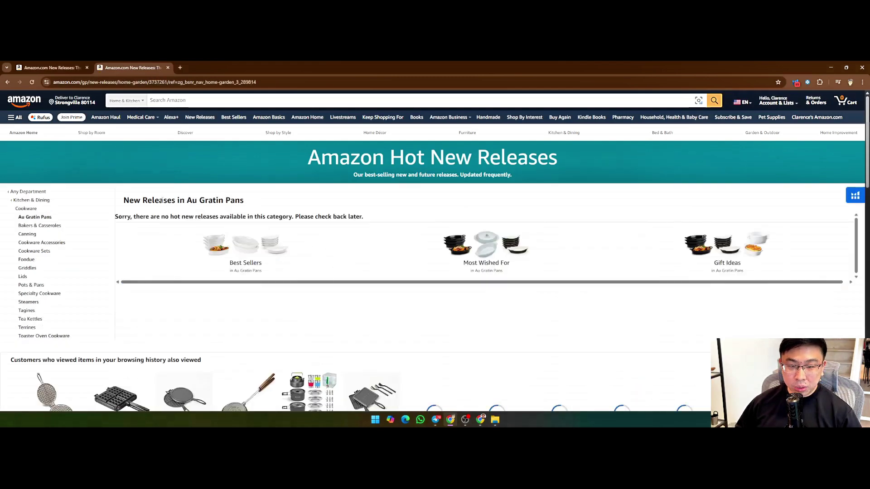
Open the Au Gratin Pans best sellers in a new browser tab and bring up the #1 product's page in another.
right_click(245, 266)
left_click(263, 274)
scroll(311, 233, "down", 3)
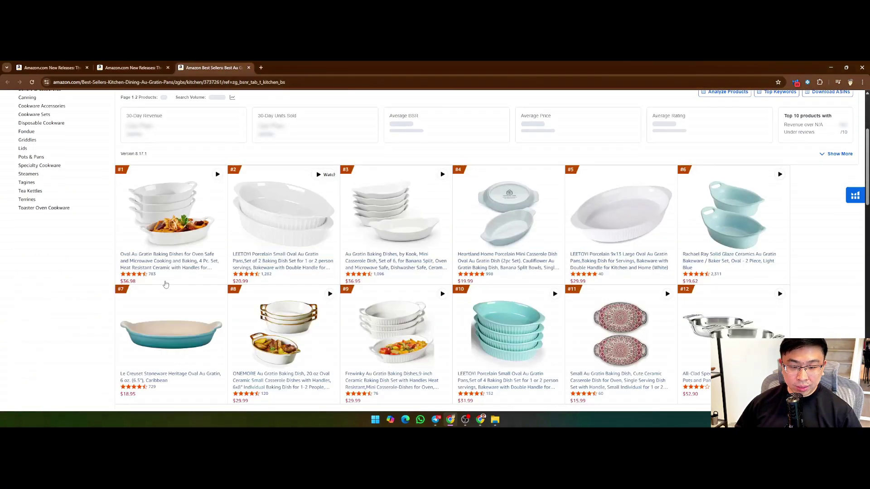
right_click(182, 266)
left_click(204, 271)
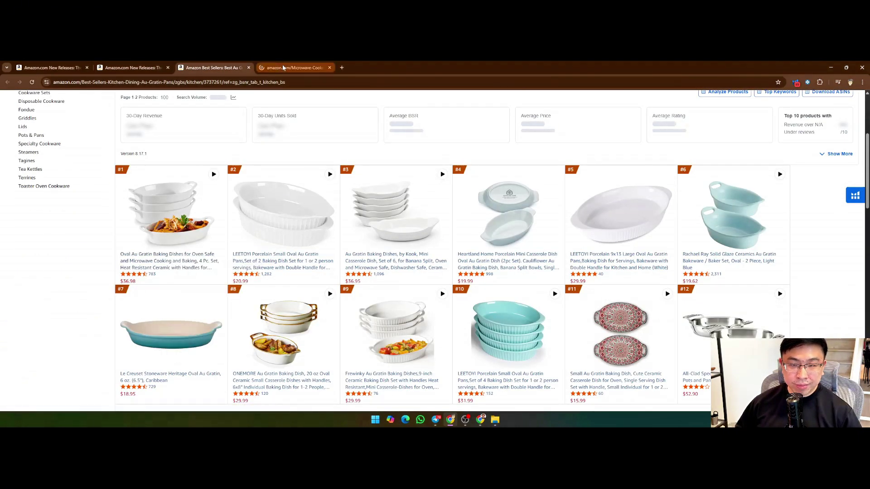
left_click(287, 68)
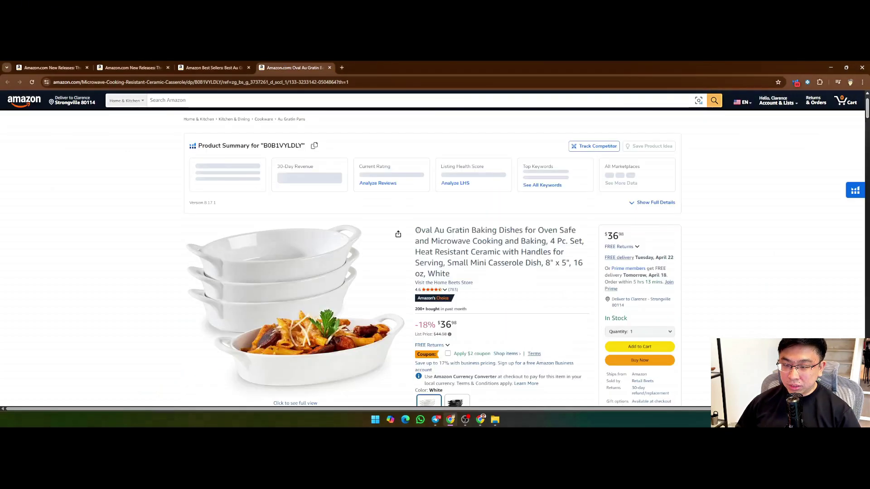
Search Amazon for "Oval Au Gratin Baking Dishes", reusing the wording of the product title, and review the listed products.
left_click_drag(415, 231, 523, 231)
key("ctrl+c")
left_click(298, 101)
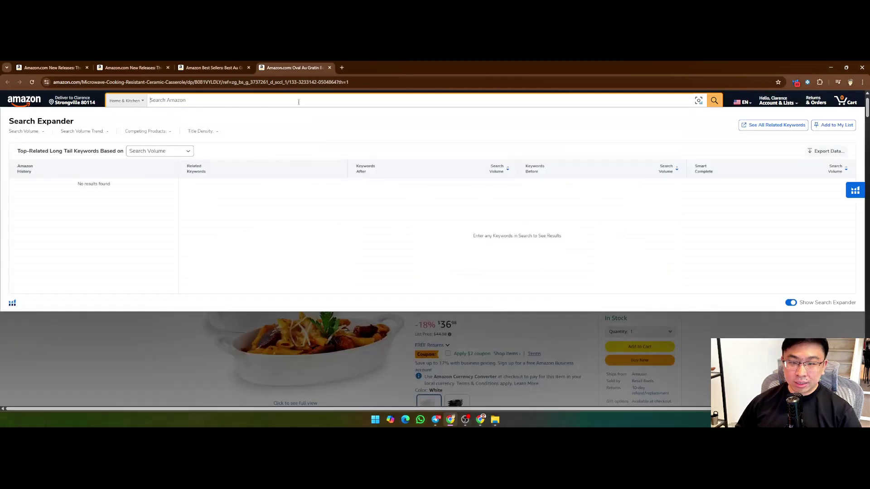
key("ctrl+v")
key("Return")
scroll(770, 198, "down", 5)
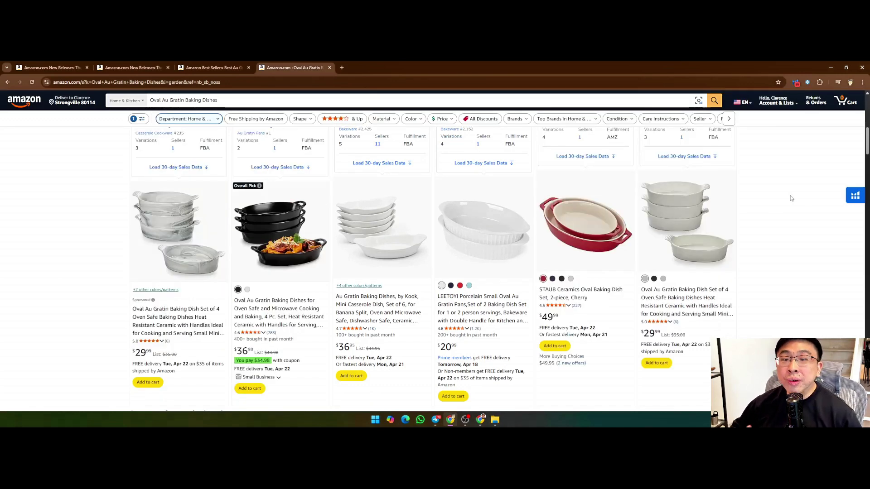
scroll(777, 260, "down", 2)
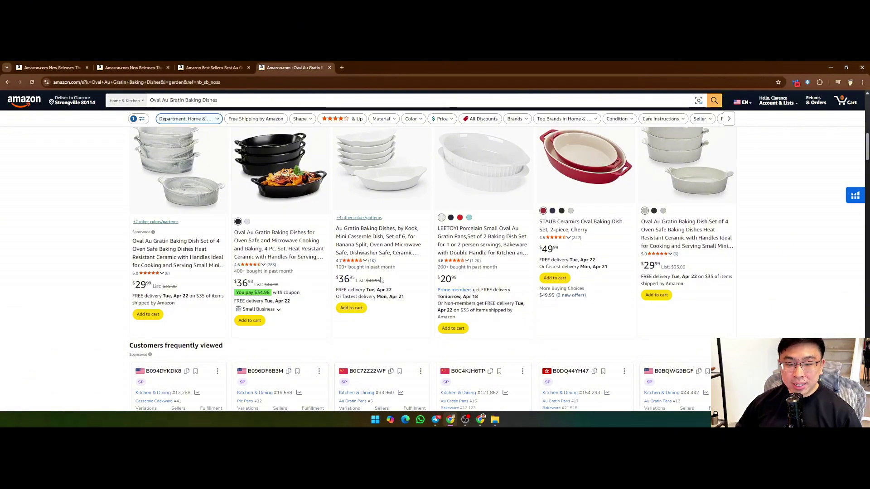
scroll(369, 275, "down", 10)
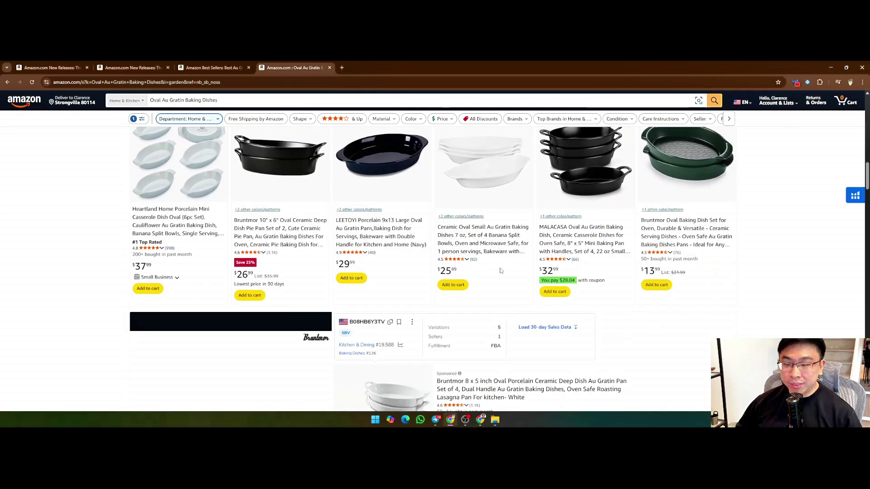
scroll(516, 272, "down", 8)
scroll(516, 272, "up", 3)
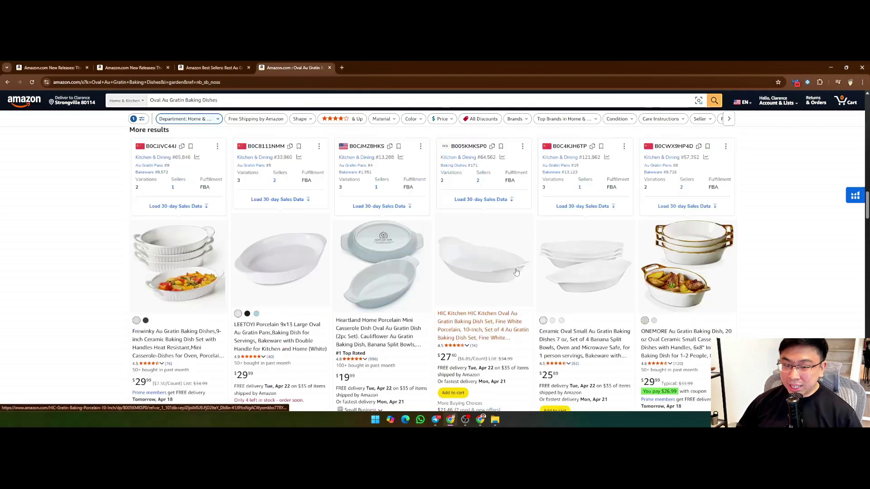
scroll(517, 272, "up", 10)
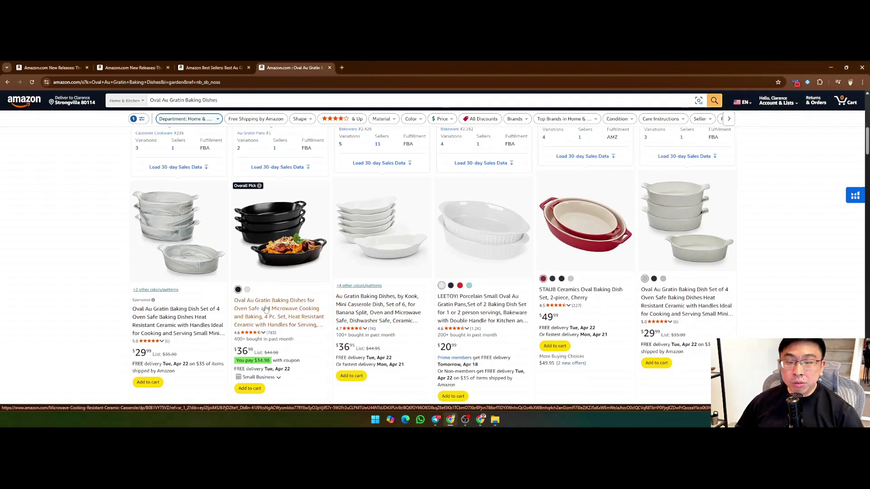
Switch to the Google Sheets product research funnel and enter "Oval Au Gratin Baking Dishes" in cell A23.
left_click(480, 419)
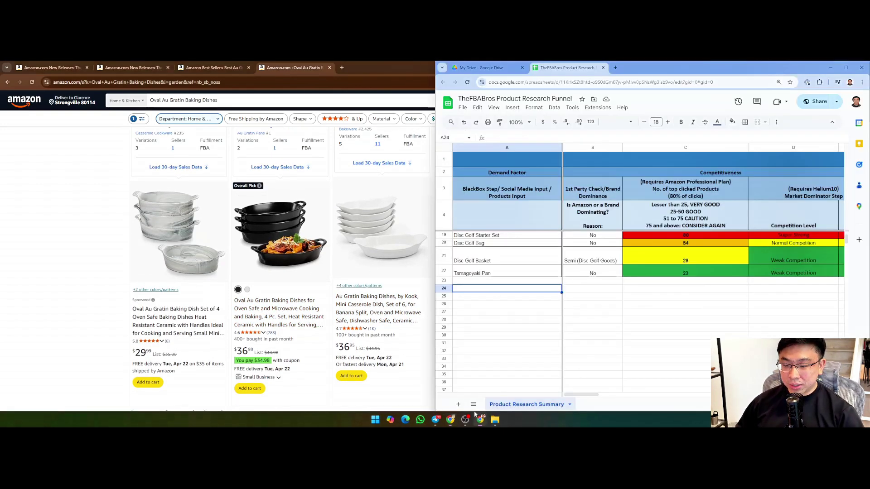
type("Ove")
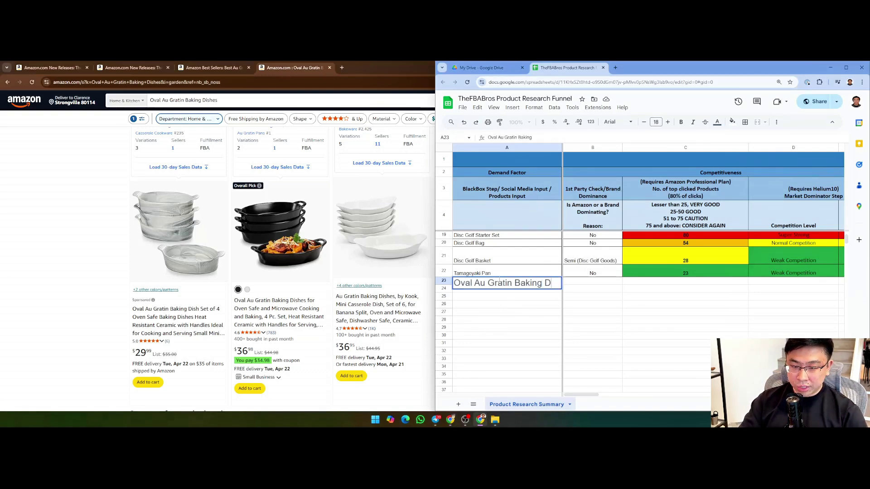
type("ishes")
Match the text formatting of cell A23 to the Tamagoyaki Pan cell above it, with font size 10.
left_click(511, 317)
left_click(521, 282)
left_click(502, 275)
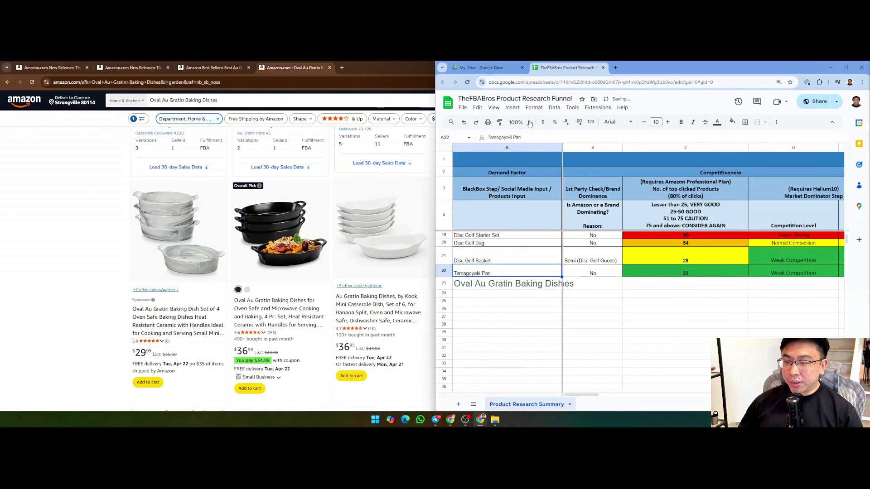
left_click(508, 288)
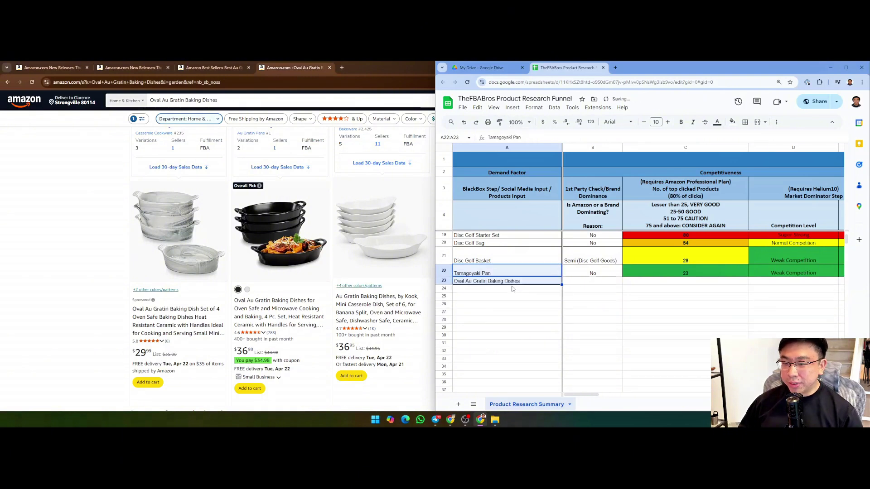
left_click(513, 283)
left_click(523, 292)
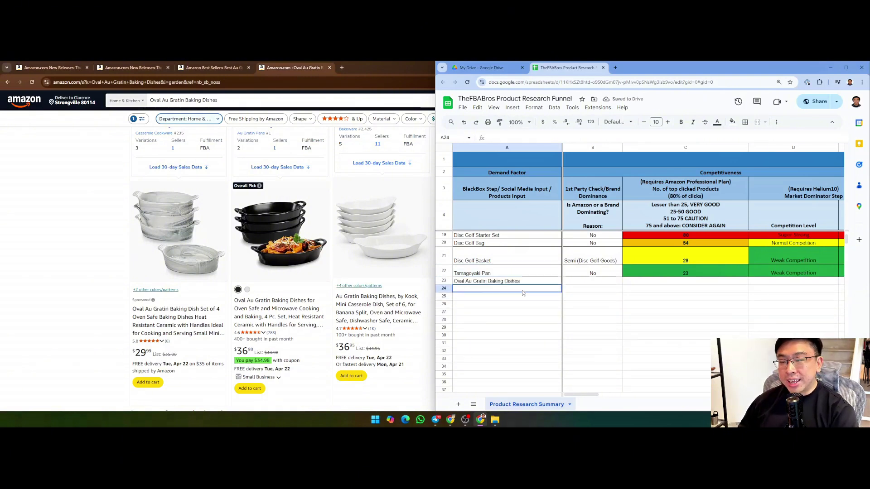
left_click_drag(502, 282, 504, 354)
left_click(505, 352)
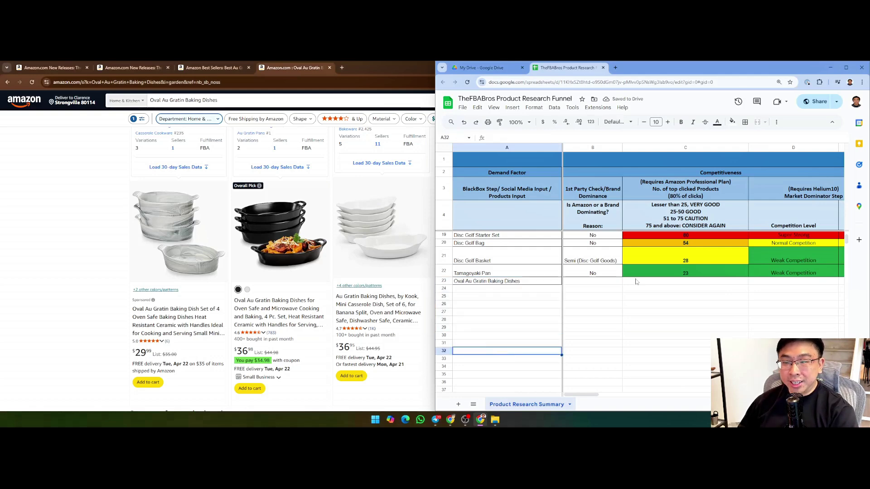
scroll(579, 284, "right", 5)
left_click(616, 288)
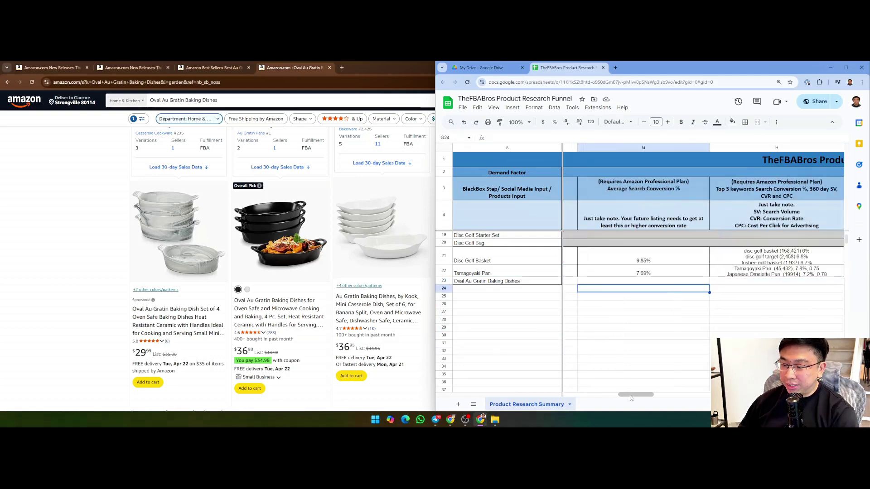
left_click_drag(631, 396, 576, 396)
left_click(514, 282)
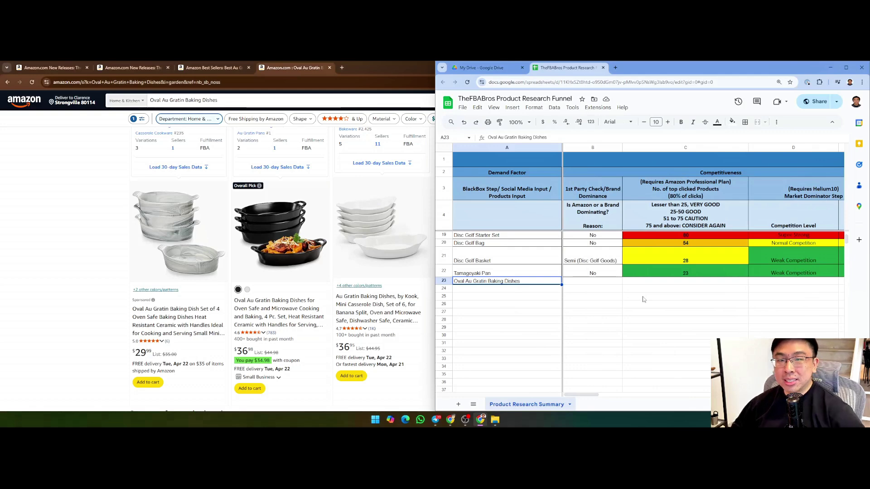
Return to the Au Gratin Pans best sellers on Amazon and open the Bakers & Casseroles best sellers in a new browser tab.
double_click(213, 68)
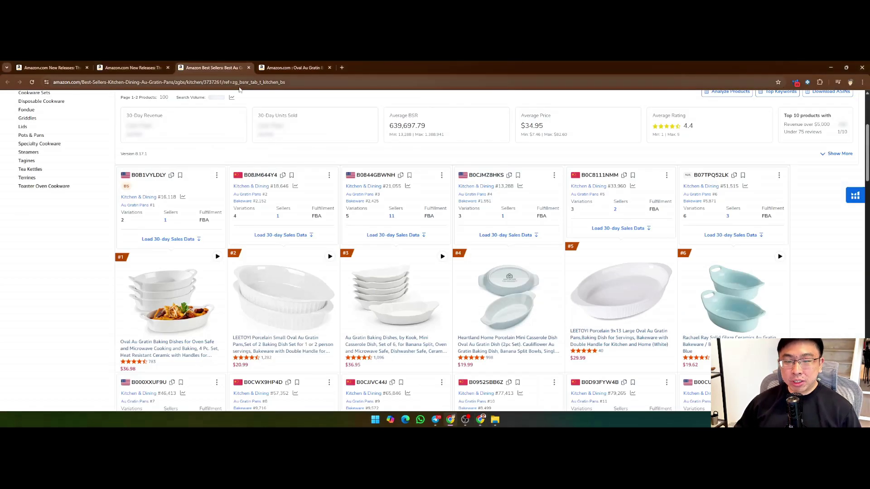
right_click(53, 230)
left_click(72, 233)
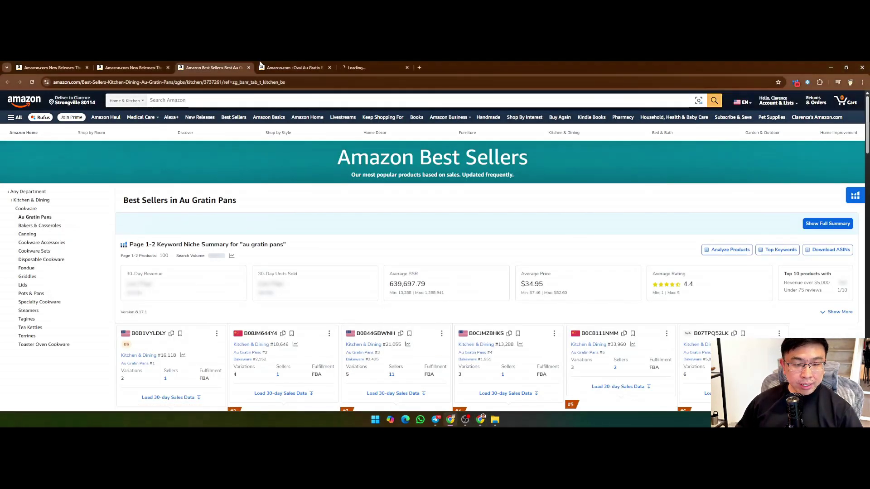
left_click(295, 68)
scroll(346, 133, "down", 1)
scroll(346, 133, "up", 1)
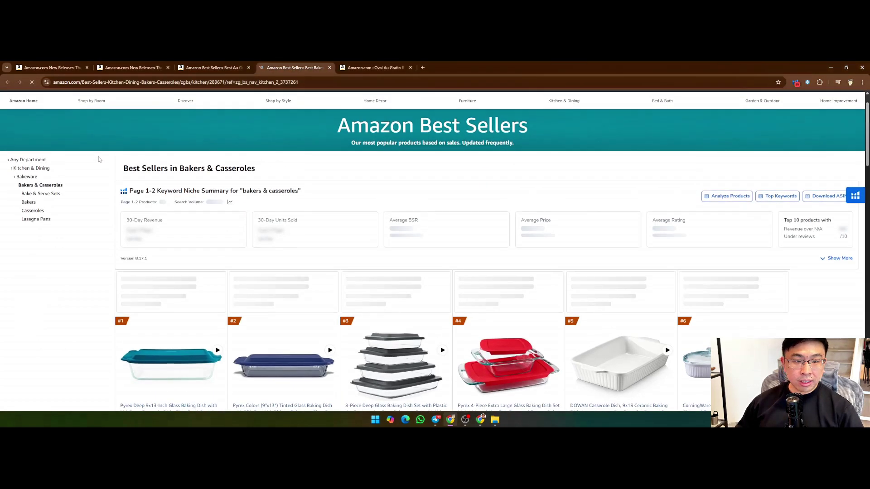
Change the Au Gratin Pans new releases page to Bakers & Casseroles and close the best sellers and search results pages.
left_click(211, 68)
left_click(129, 67)
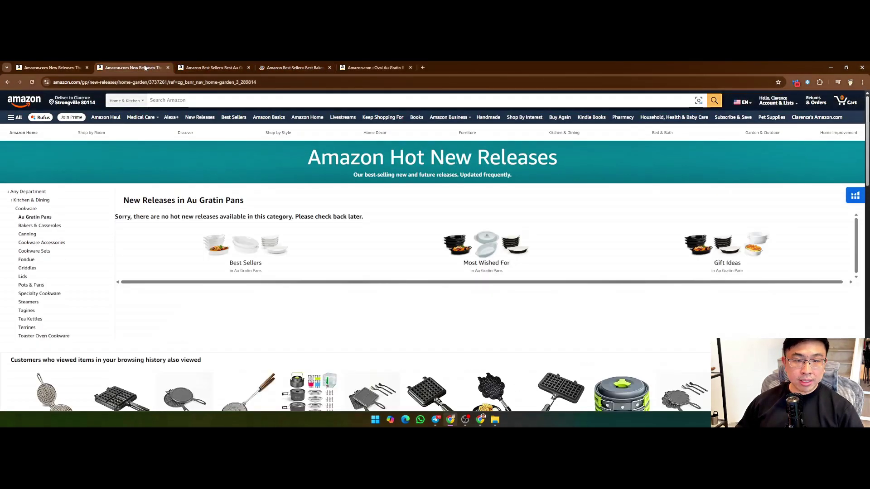
left_click(40, 225)
middle_click(204, 68)
middle_click(204, 68)
middle_click(203, 67)
scroll(182, 131, "down", 2)
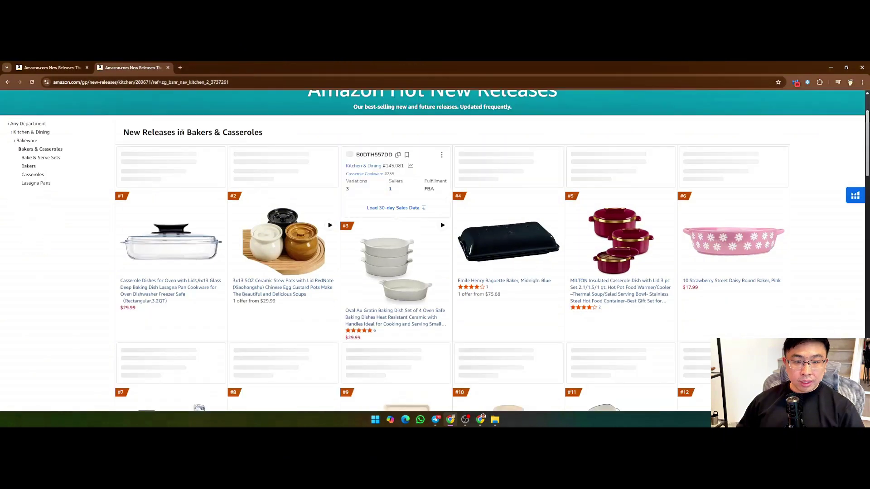
left_click_drag(186, 133, 262, 132)
left_click(263, 132)
scroll(319, 298, "down", 1)
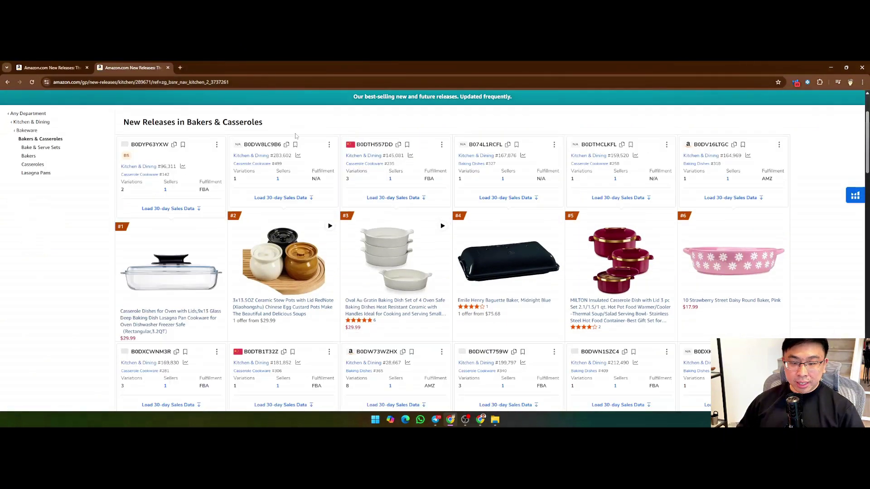
Open the #2 ceramic stew pots, the Emile Henry Baguette Baker and the Maxdot ceramic baking dishes in separate browser tabs.
right_click(291, 284)
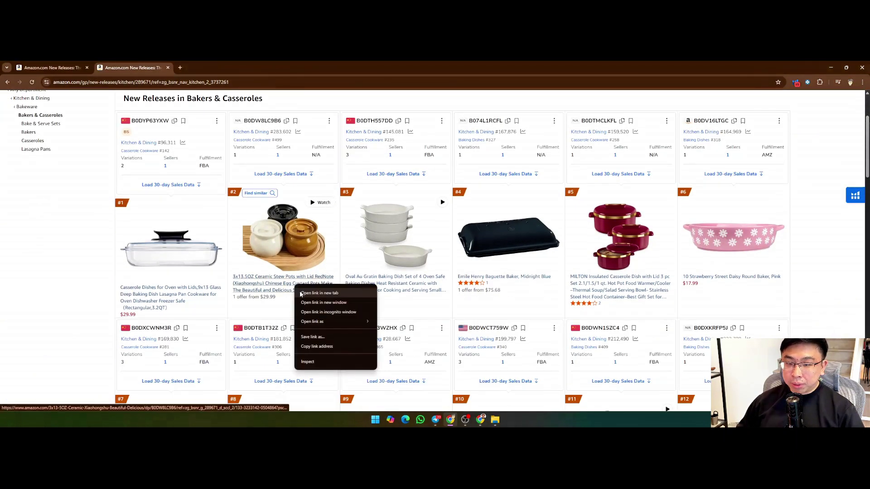
left_click(313, 290)
scroll(397, 218, "down", 4)
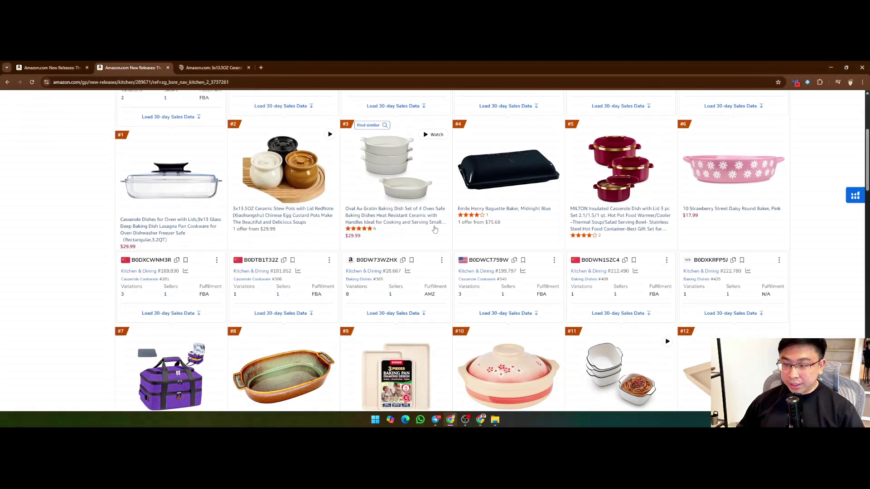
scroll(525, 191, "up", 2)
scroll(526, 181, "down", 1)
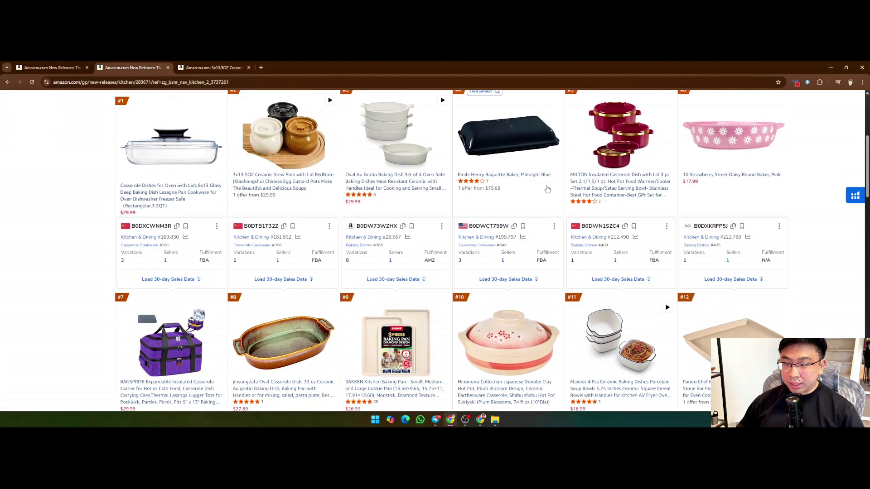
right_click(527, 176)
left_click(538, 186)
scroll(666, 249, "down", 3)
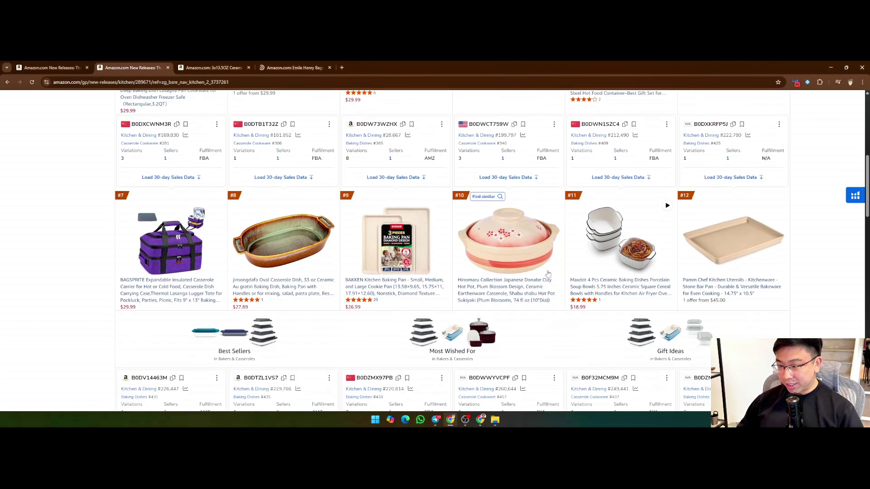
right_click(623, 292)
left_click(648, 292)
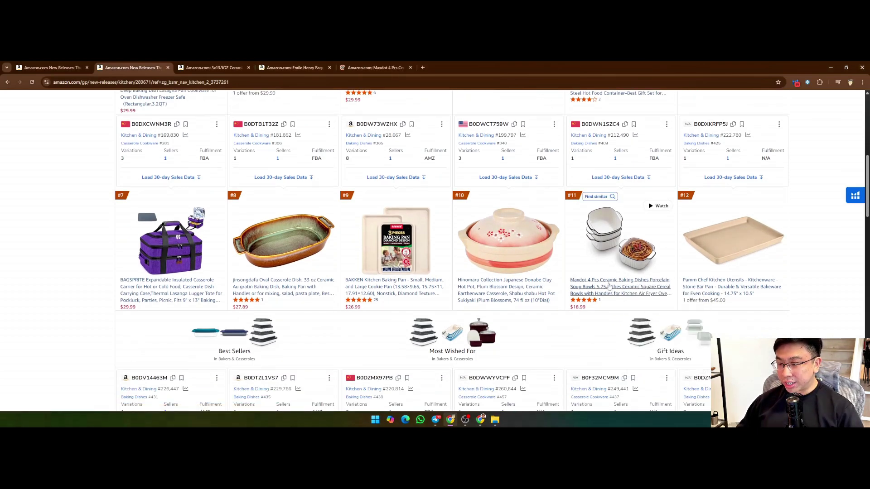
Look further through the Bakers & Casseroles new releases and open the #22 GINTBN Microwave Bacon Cooker in a new browser tab.
scroll(610, 286, "down", 6)
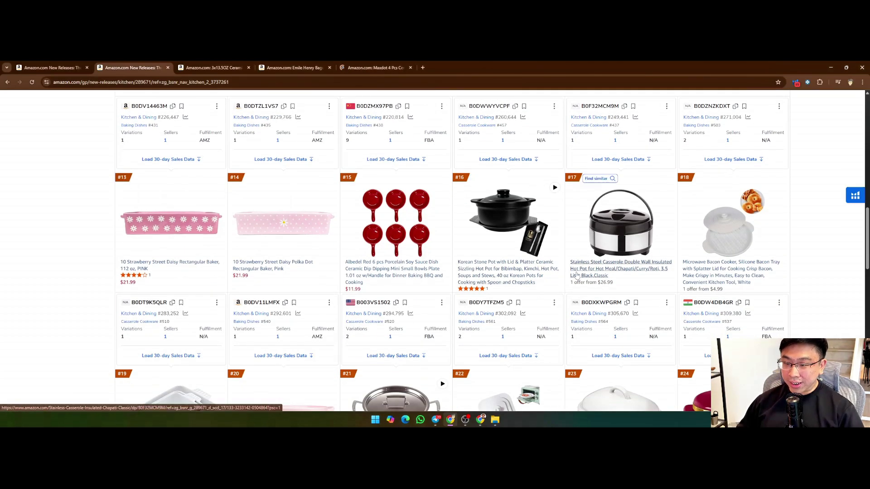
scroll(577, 272, "down", 3)
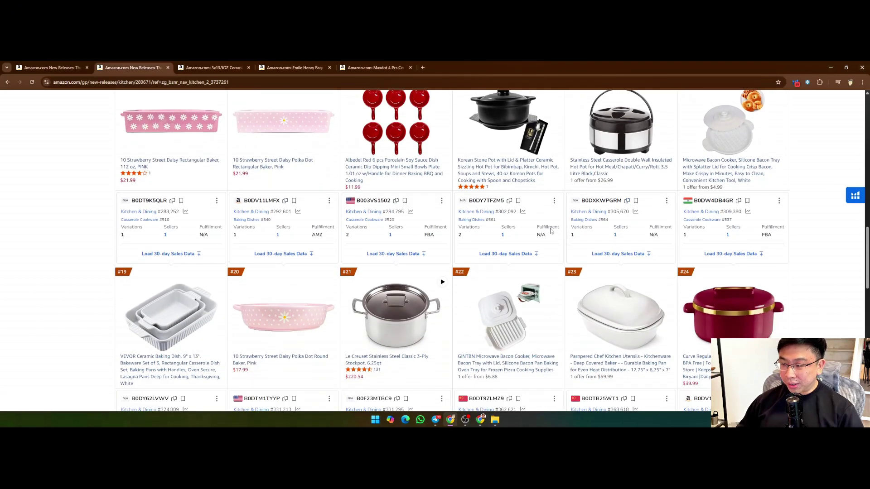
scroll(551, 231, "down", 3)
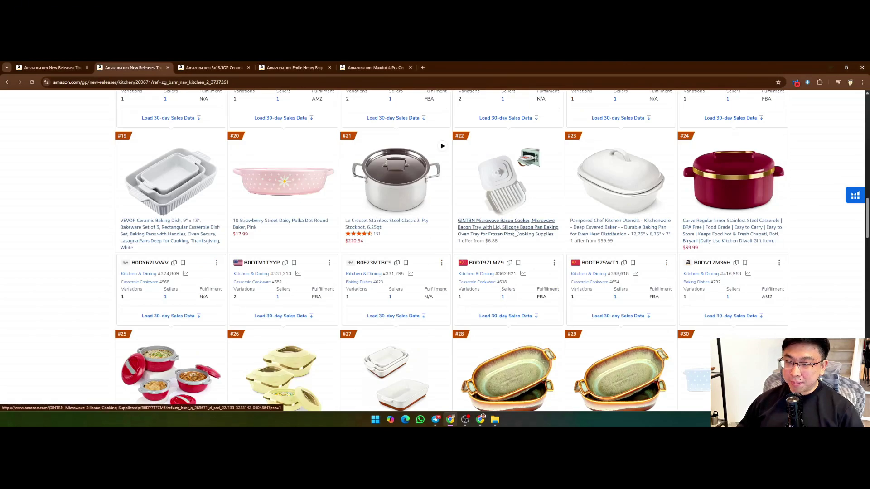
right_click(515, 232)
left_click(535, 236)
Look through the remaining new releases and open the #49 14 Inch Stainless Steel Lasagna Pan in a new browser tab.
scroll(485, 223, "down", 2)
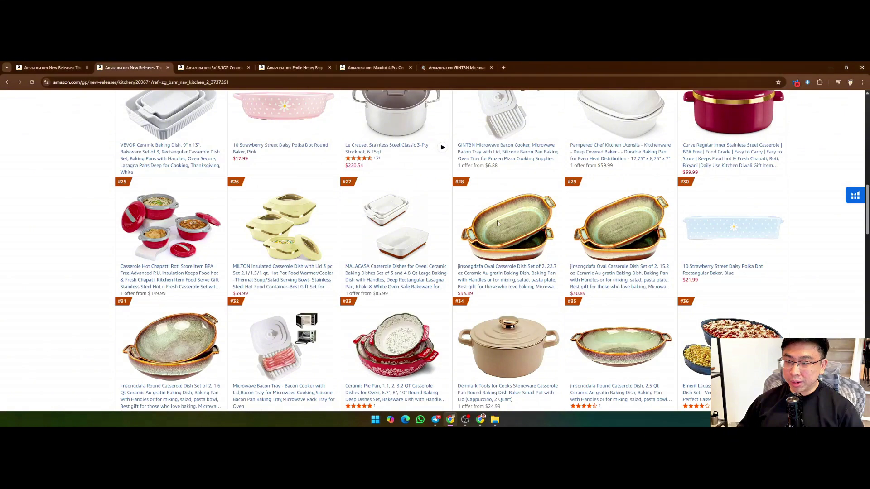
scroll(494, 213, "down", 5)
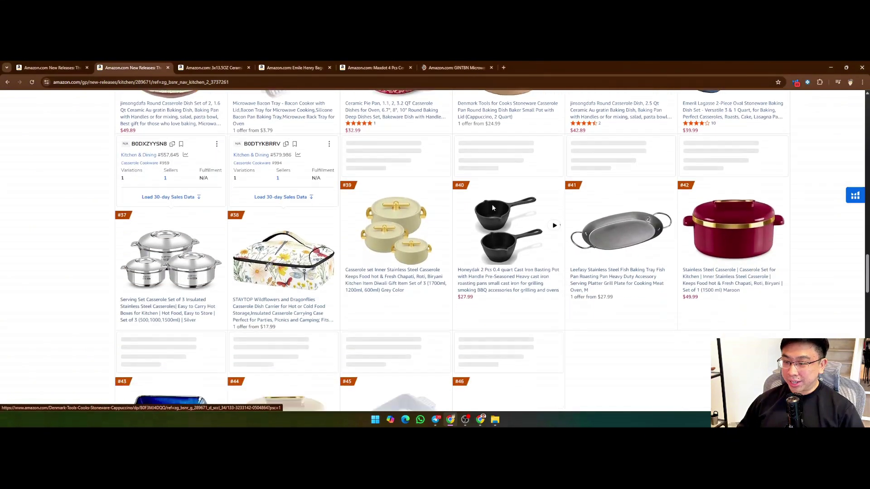
scroll(493, 208, "down", 5)
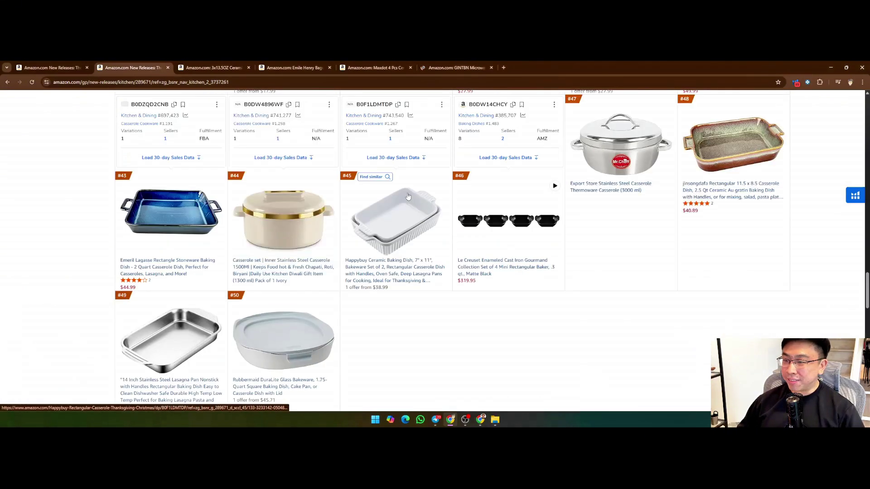
scroll(299, 240, "down", 4)
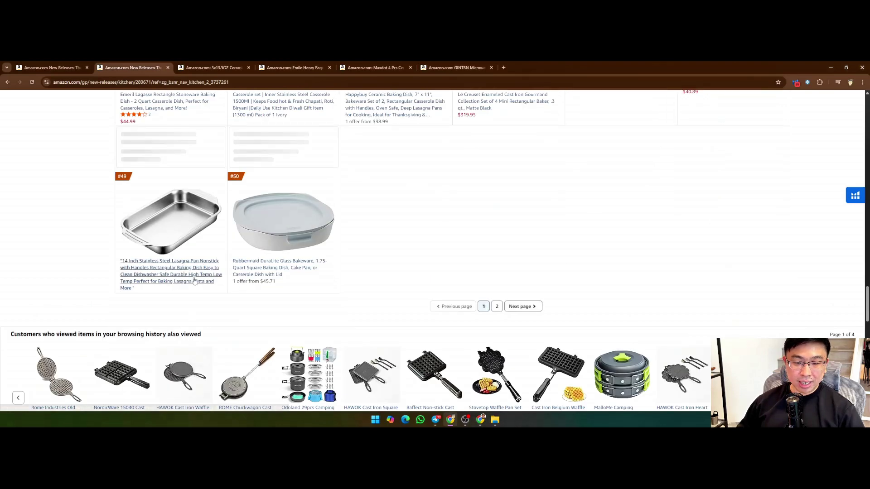
right_click(195, 281)
left_click(201, 277)
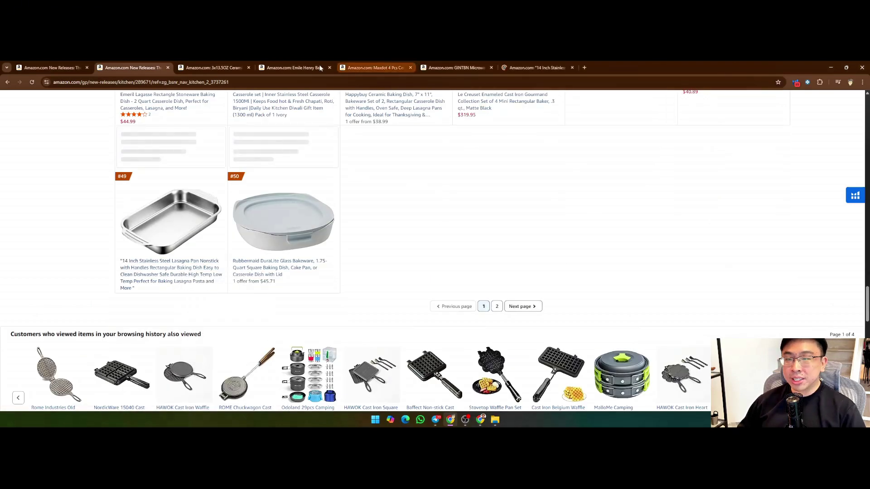
Search Amazon for "Ceramic Stew Pots", using the wording from the open stew pots listing's title.
left_click(218, 68)
scroll(466, 220, "down", 2)
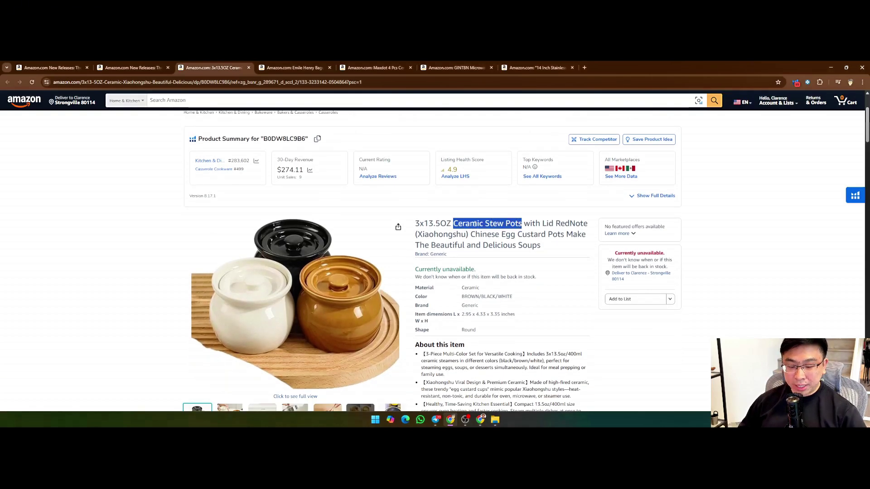
left_click(208, 103)
type("Ceramic Stew Pots")
key("Return")
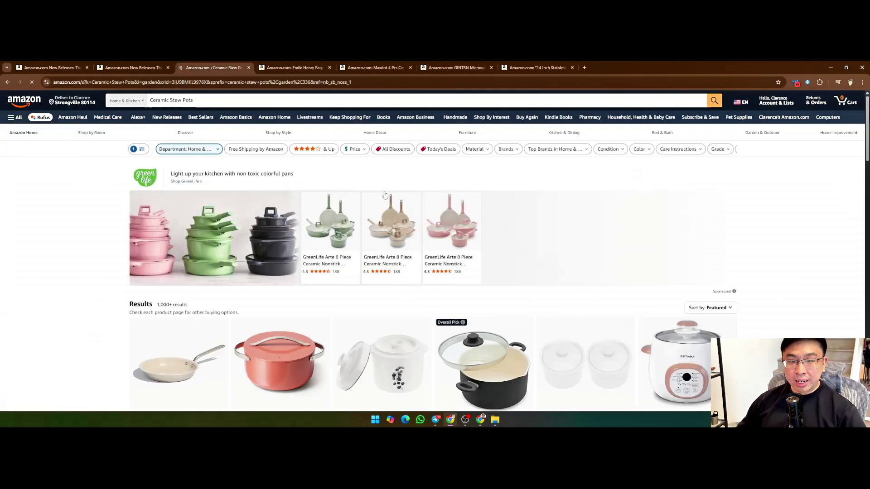
Look through the Ceramic Stew Pots results and open the SENSARTE Ceramic Nonstick Dutch Oven listing.
scroll(568, 156, "down", 5)
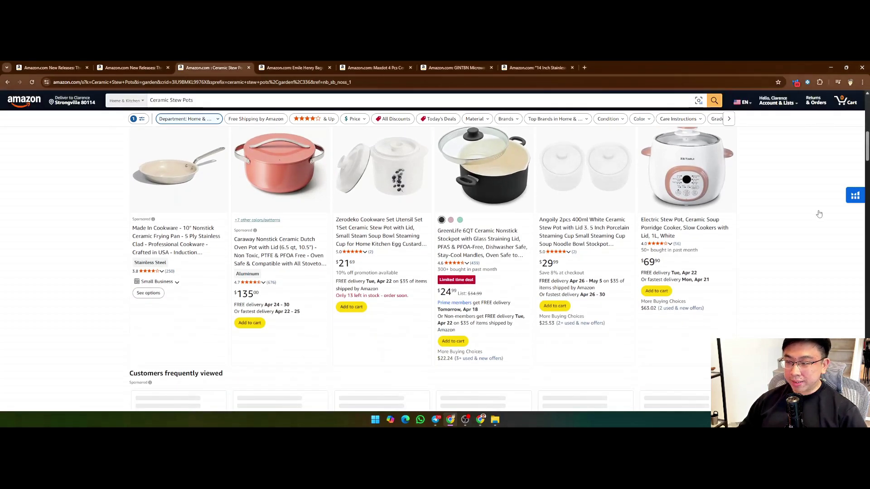
scroll(129, 189, "down", 4)
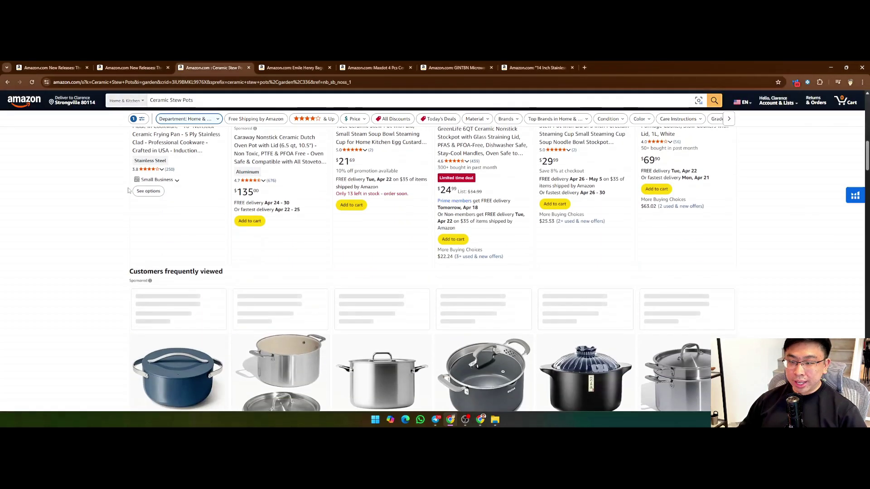
scroll(129, 189, "down", 2)
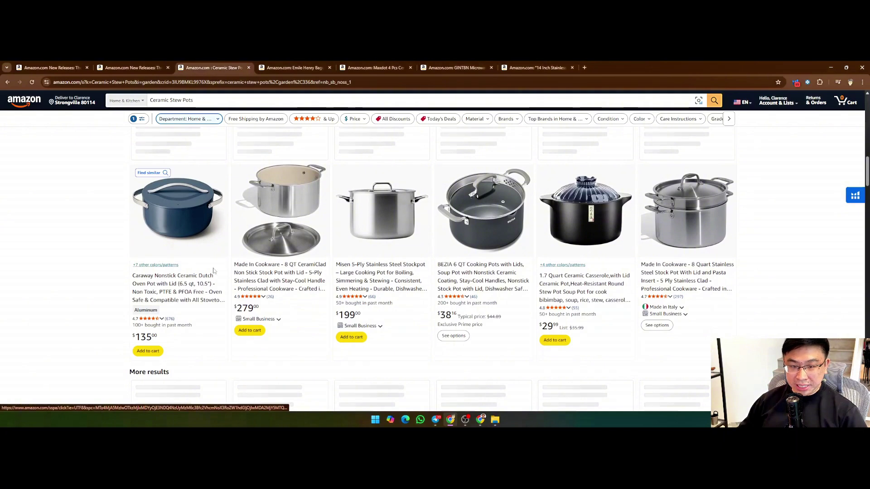
scroll(568, 253, "down", 5)
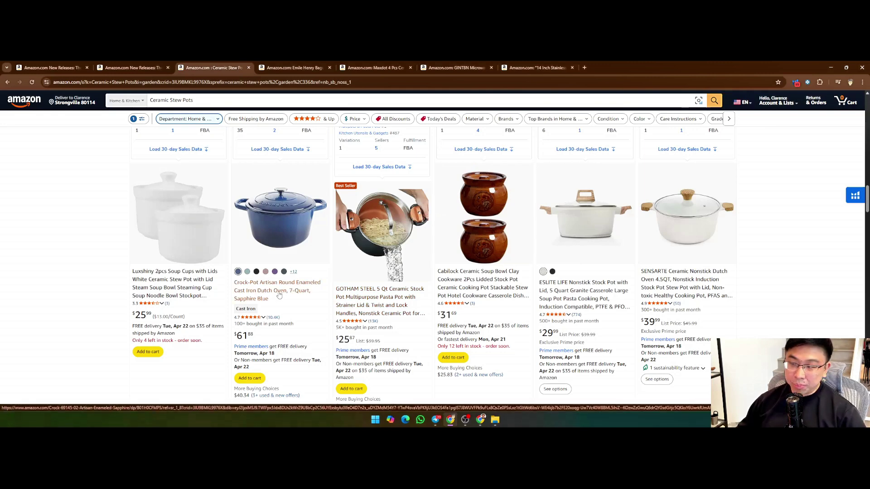
scroll(636, 250, "down", 1)
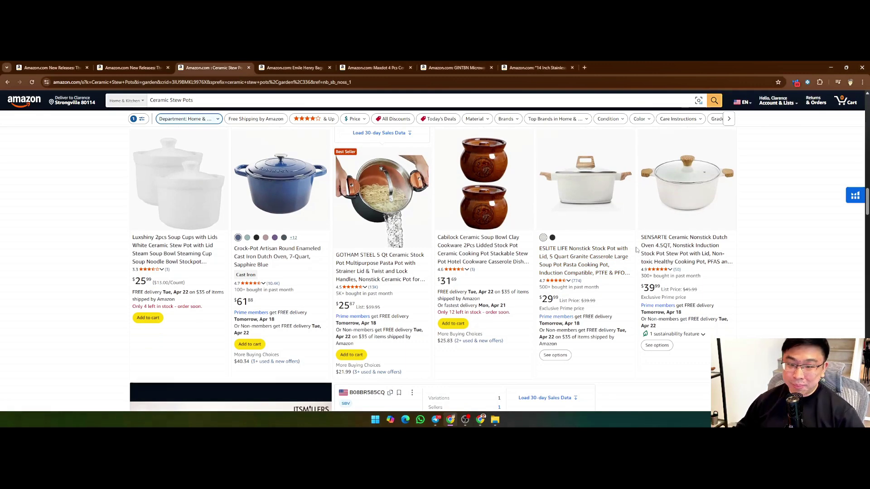
left_click(687, 251)
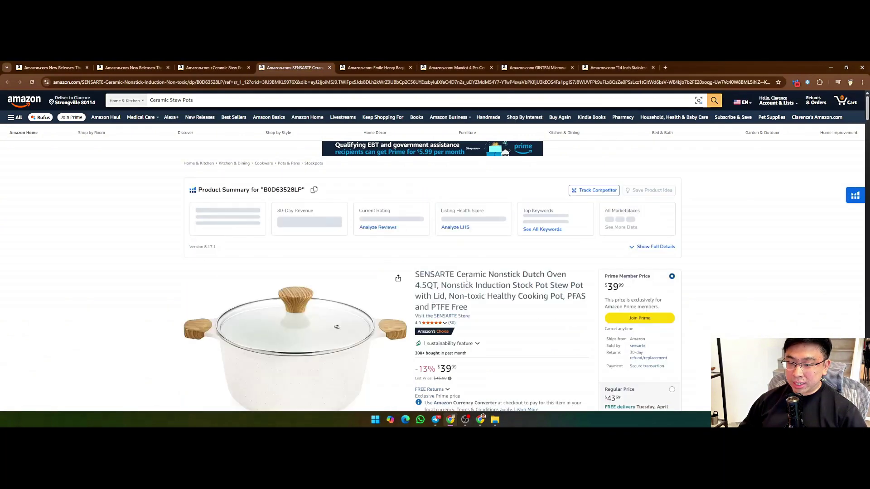
Search Amazon for "Ceramic Nonstick Dutch Oven" from the SENSARTE title and compare prices, reviews and sales of the competing products.
left_click_drag(458, 274, 567, 275)
key("ctrl+c")
left_click_drag(194, 101, 149, 102)
key("ctrl+v")
key("Return")
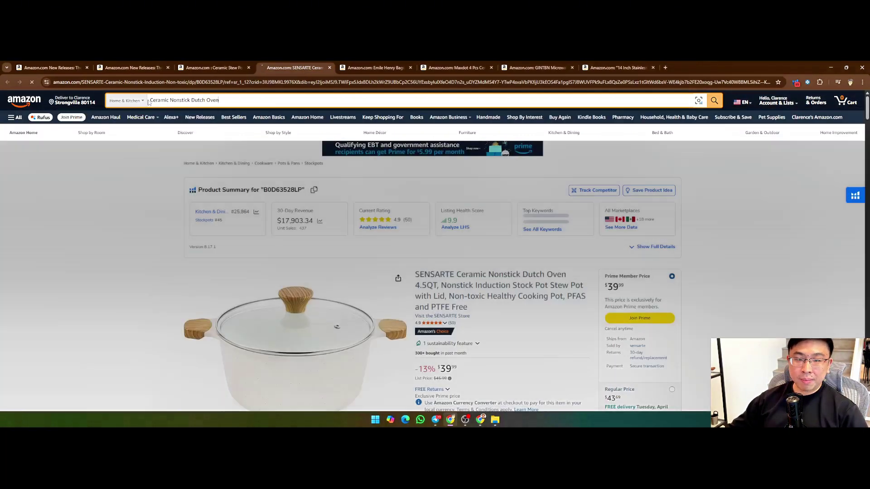
scroll(575, 170, "down", 5)
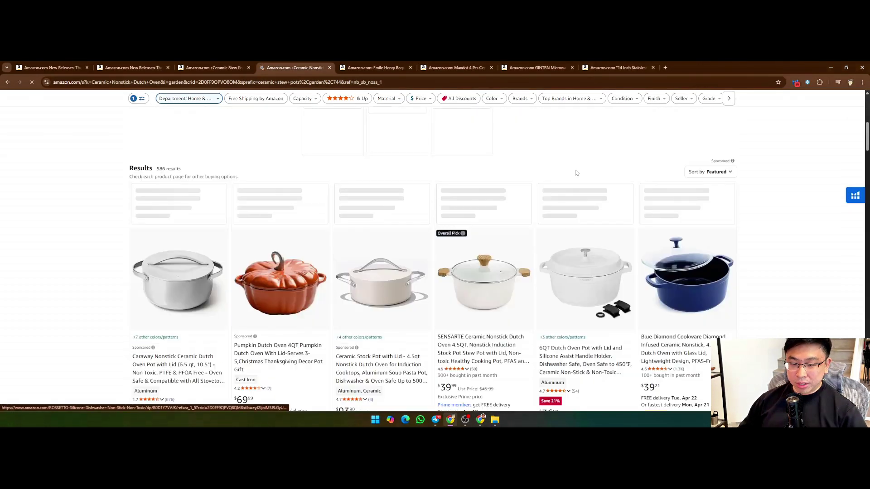
scroll(576, 170, "down", 4)
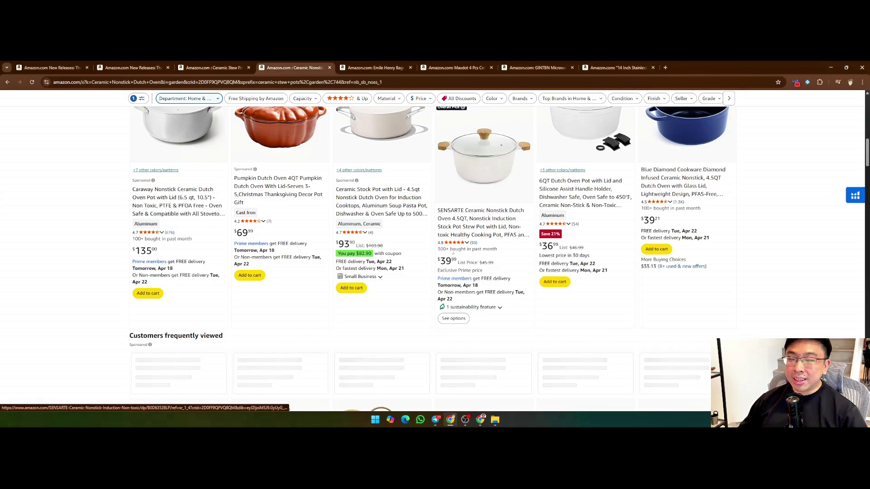
scroll(576, 242, "down", 5)
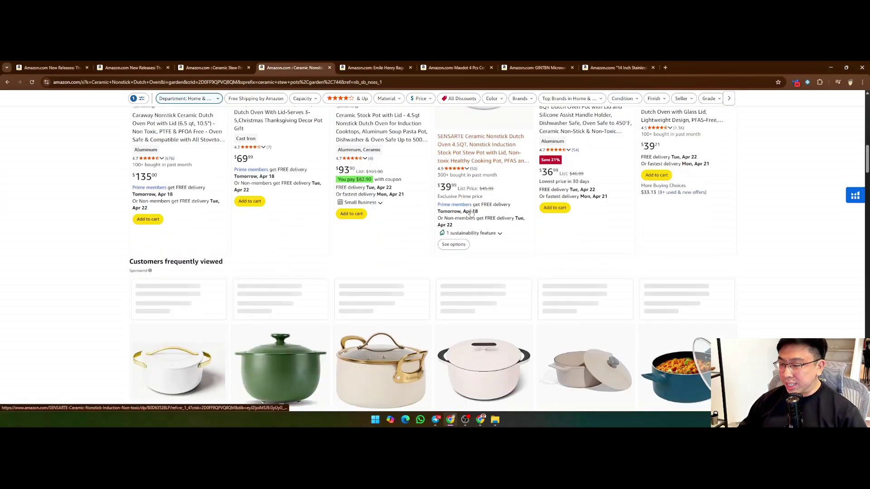
scroll(476, 199, "down", 6)
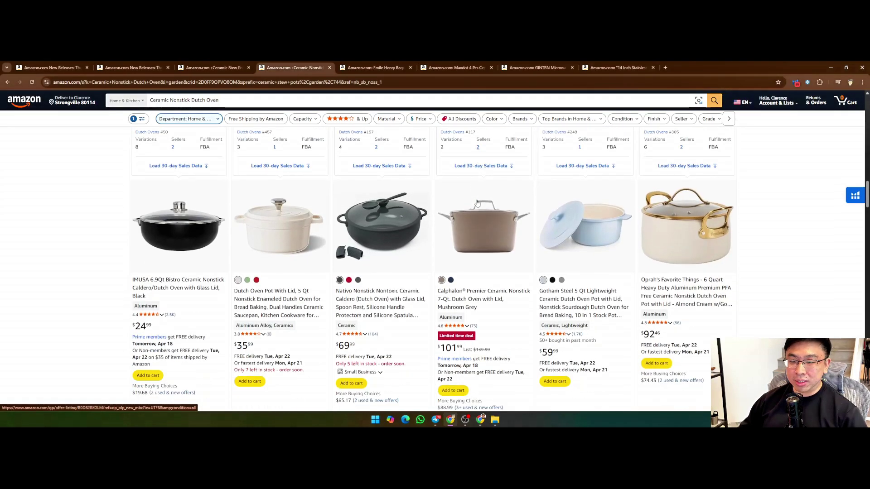
Copy the search phrase "Ceramic Nonstick Dutch Oven" into cell A24 of the product research spreadsheet.
scroll(476, 200, "up", 15)
left_click(243, 102)
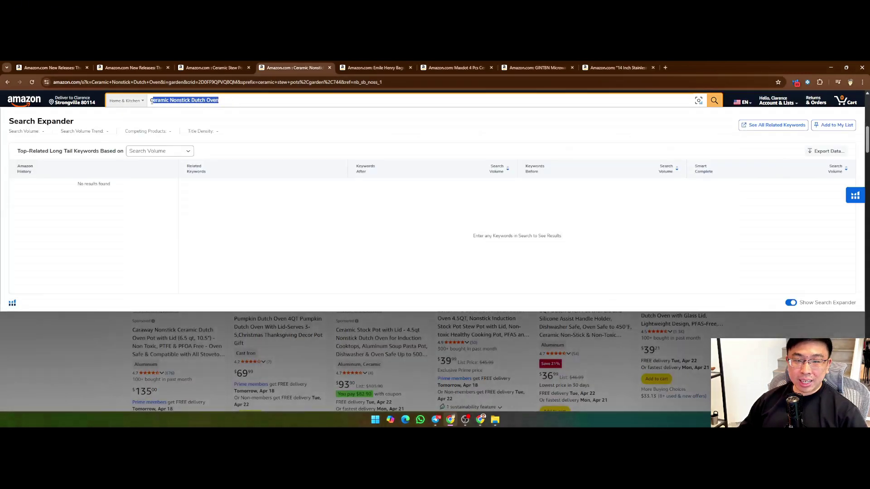
left_click(480, 419)
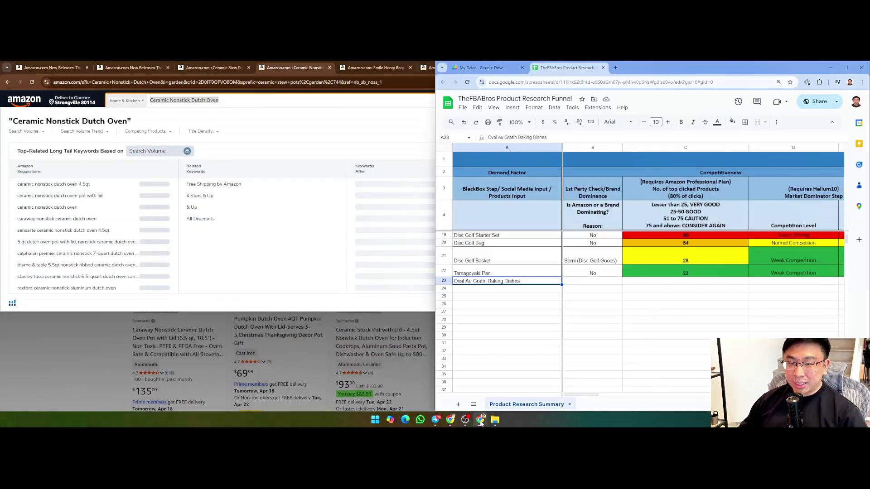
left_click(479, 291)
key("ctrl+v")
key("Down")
key("Down")
key("Down")
Apply the text formatting of the Oval Au Gratin Baking Dishes cell to cell A24.
left_click(481, 282)
left_click(500, 122)
left_click(505, 293)
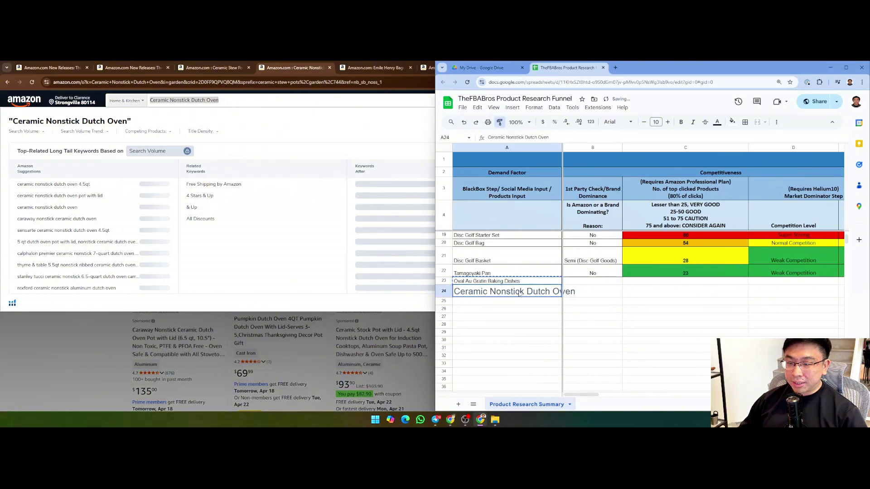
left_click(507, 298)
Return to Amazon, close the Dutch oven results and search for "Baguette Baker" using the Emile Henry listing's title.
left_click(54, 348)
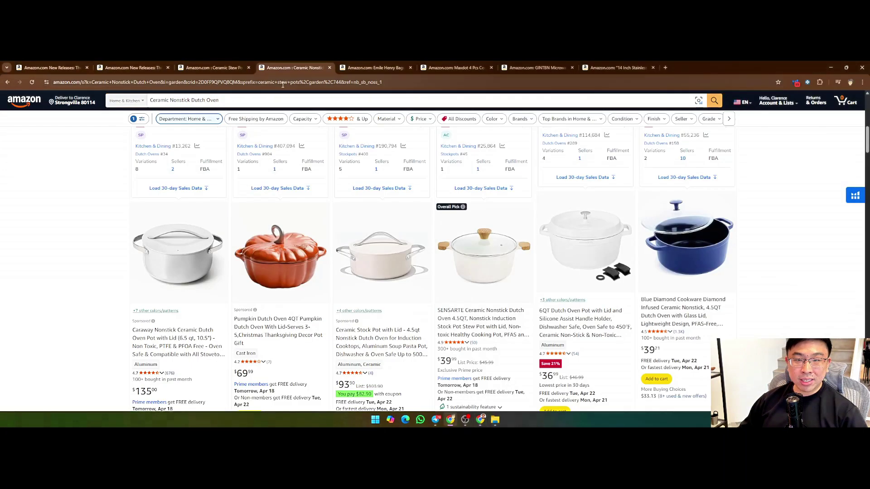
left_click(330, 68)
scroll(164, 213, "down", 3)
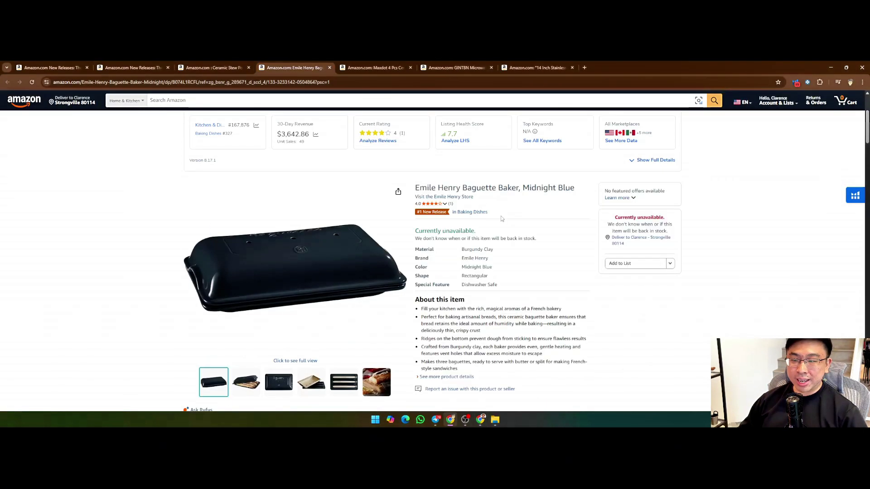
left_click_drag(463, 187, 520, 188)
scroll(298, 143, "up", 3)
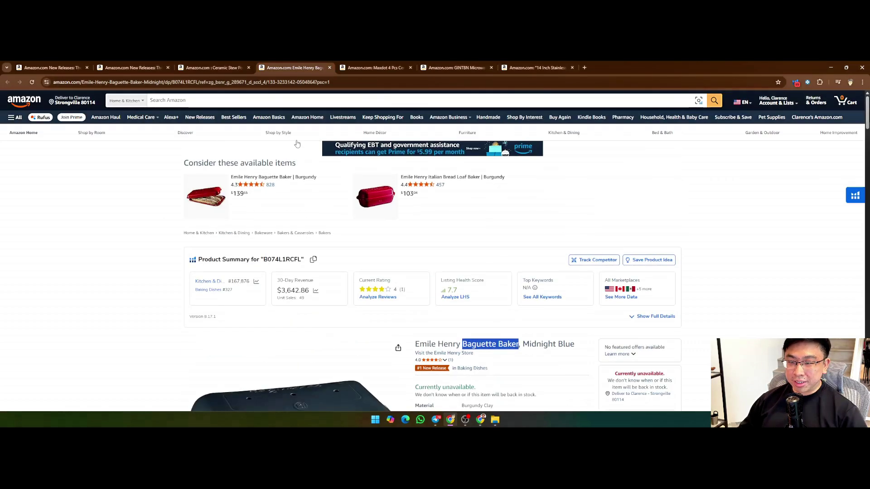
left_click(219, 101)
key("ctrl+v")
key("Return")
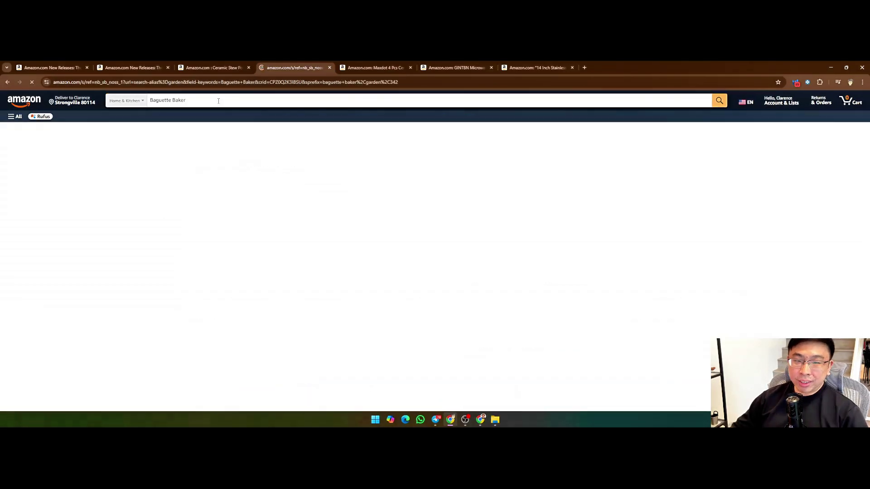
Look through the Baguette Baker results and open the Baguette Proofing Basket 15 Inch Banneton listing in a new browser tab.
scroll(734, 192, "down", 5)
scroll(734, 192, "down", 2)
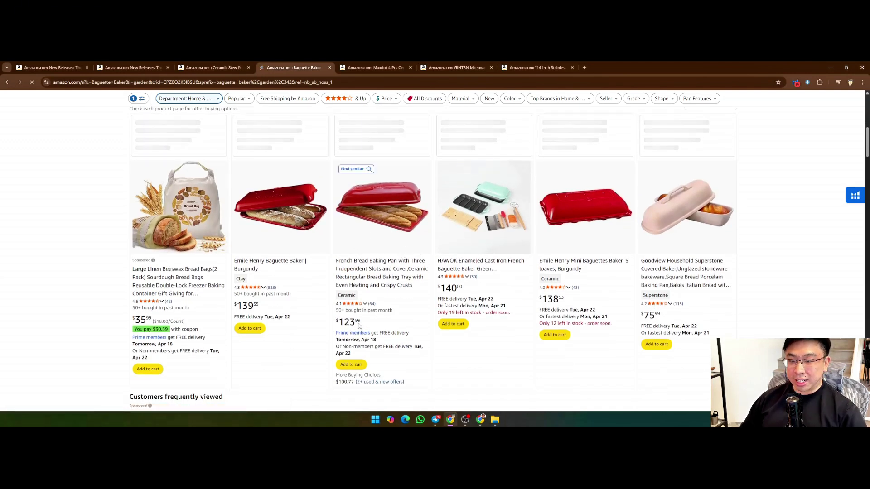
scroll(514, 233, "down", 9)
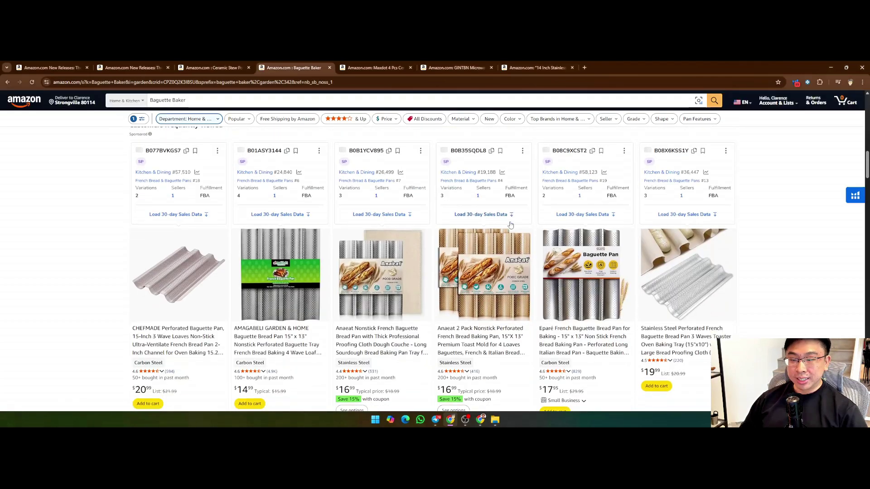
scroll(510, 285, "up", 1)
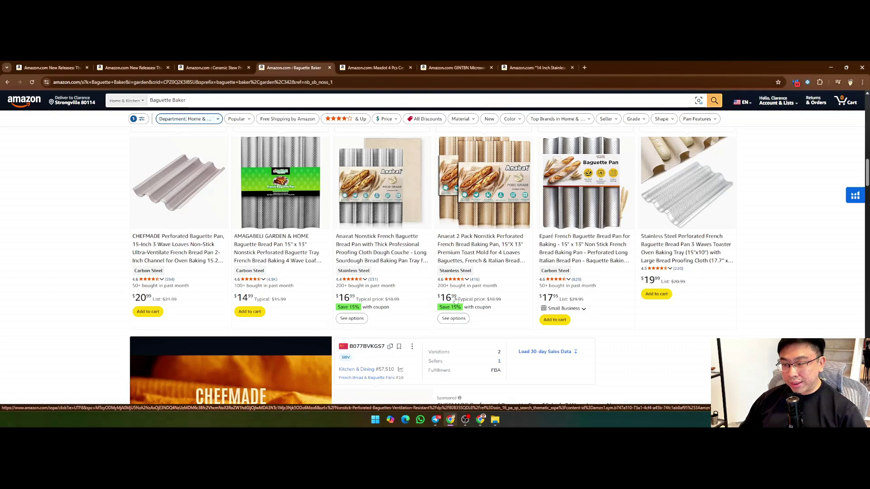
scroll(679, 232, "down", 10)
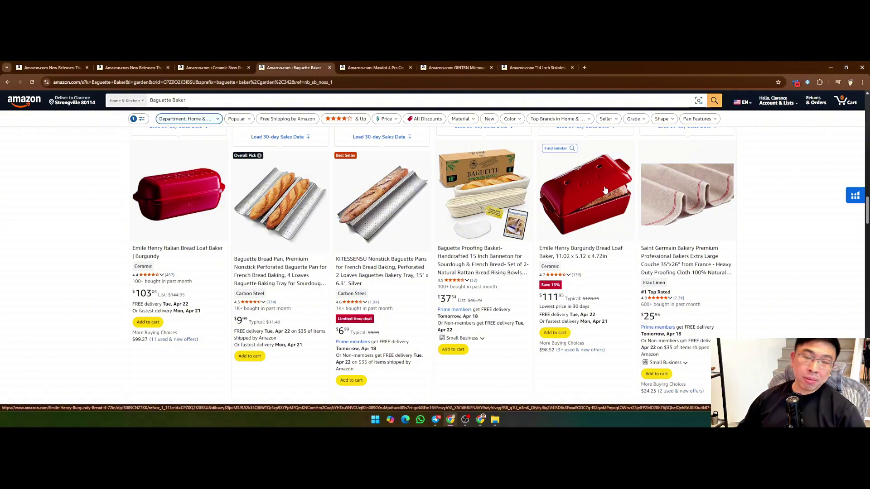
right_click(491, 262)
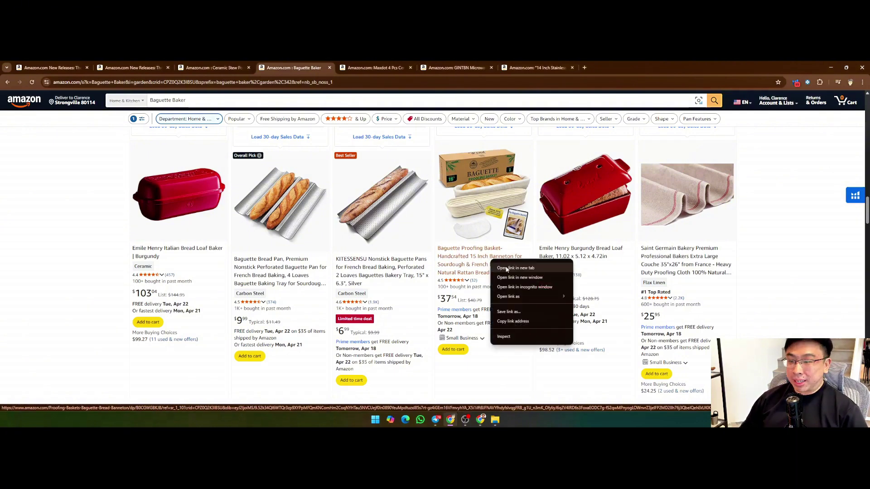
left_click(509, 267)
left_click(362, 67)
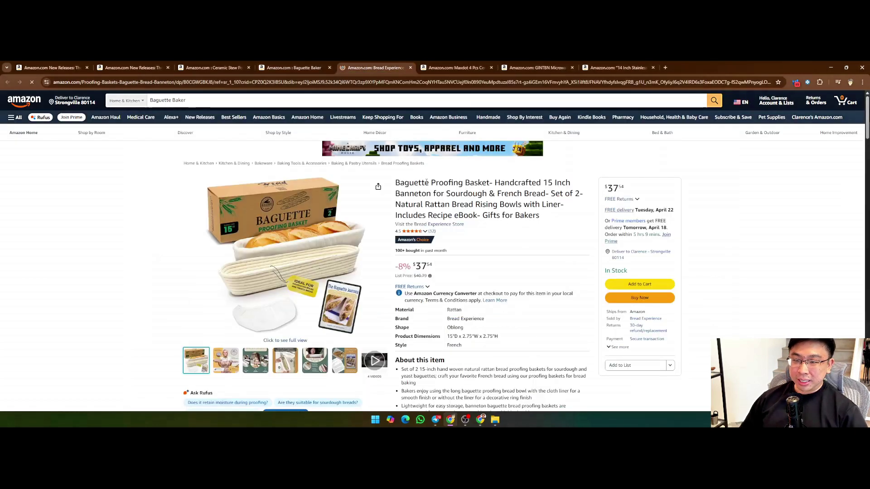
left_click_drag(414, 194, 487, 195)
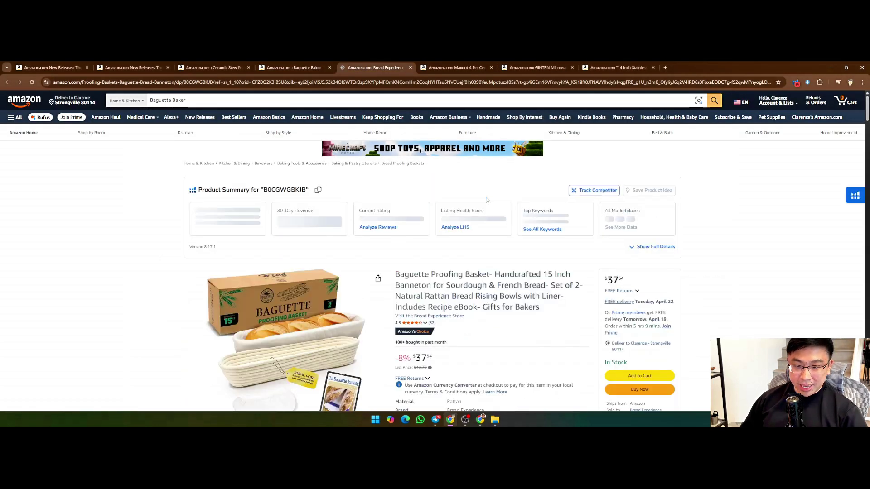
Search Amazon for "Baguette Proofing Basket" using the opening phrase of the 15 Inch Banneton listing's title.
scroll(485, 191, "down", 3)
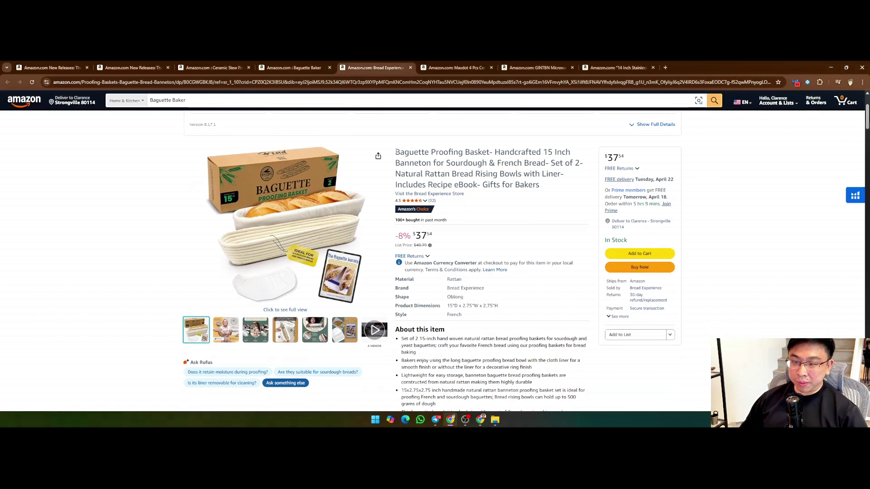
scroll(495, 198, "up", 3)
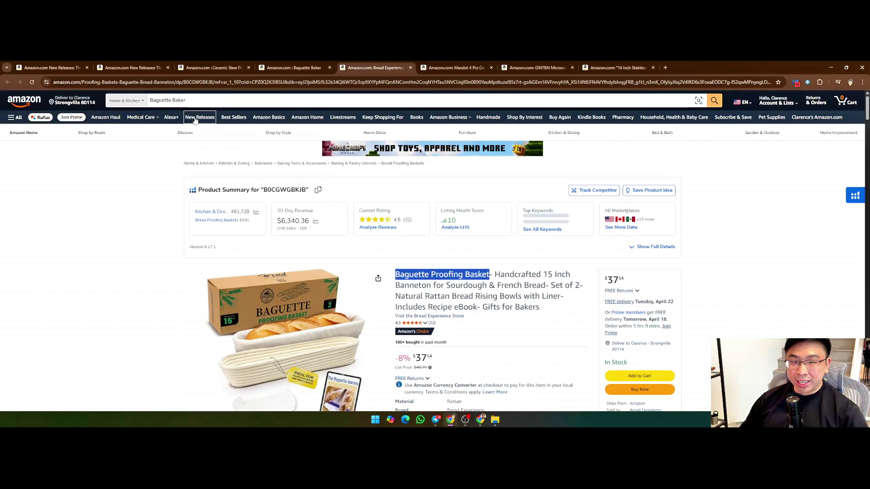
triple_click(170, 101)
type("Baguette Proofing Basket")
key("Return")
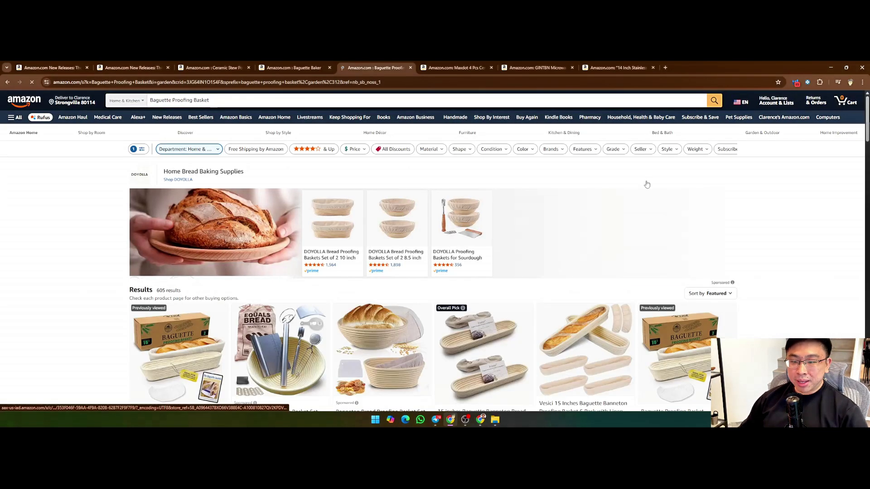
Review the Baguette Proofing Basket results and copy the search phrase into cell A25 of the product research spreadsheet.
scroll(771, 184, "down", 6)
scroll(770, 185, "down", 2)
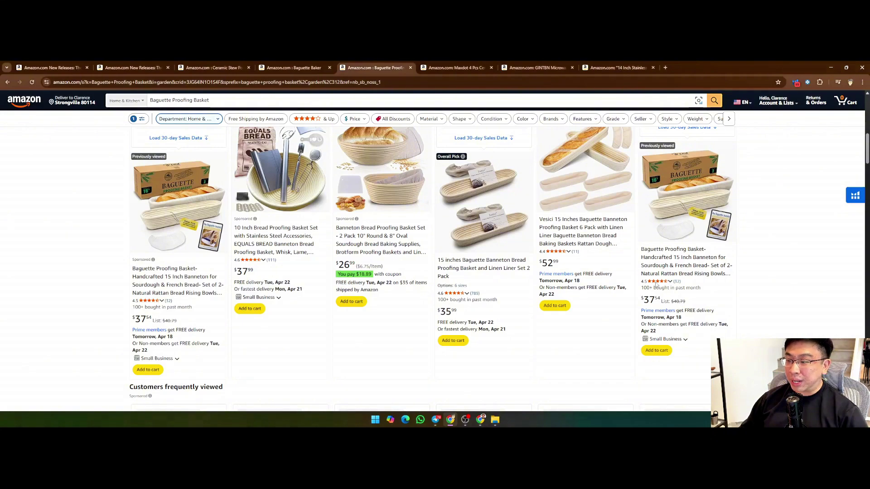
scroll(655, 285, "down", 15)
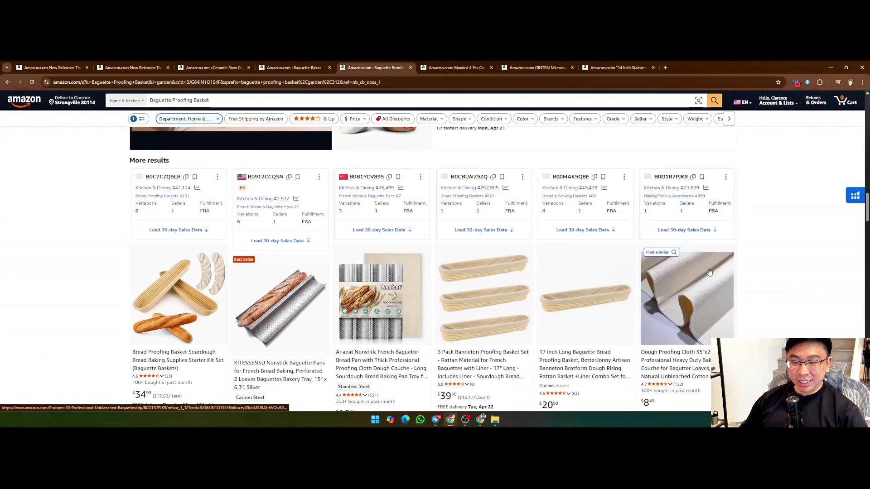
scroll(710, 272, "down", 3)
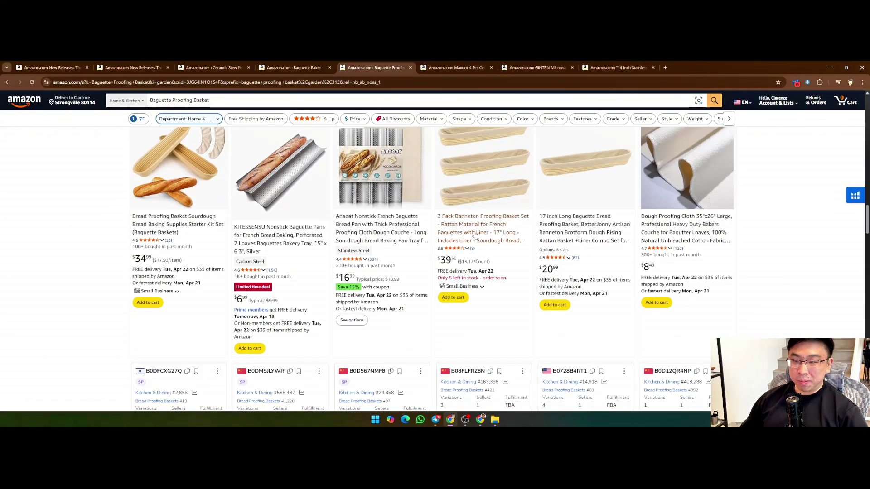
scroll(453, 262, "up", 20)
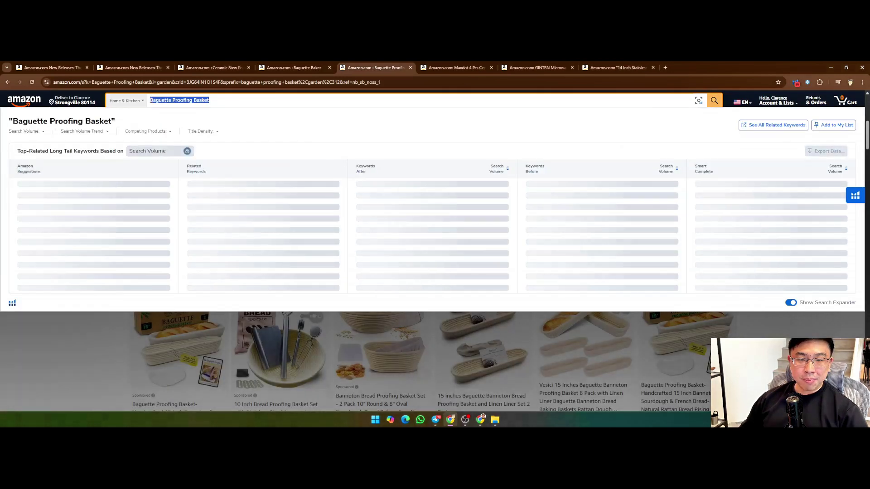
left_click(481, 419)
left_click(475, 298)
type("Baguette Proofing Basket")
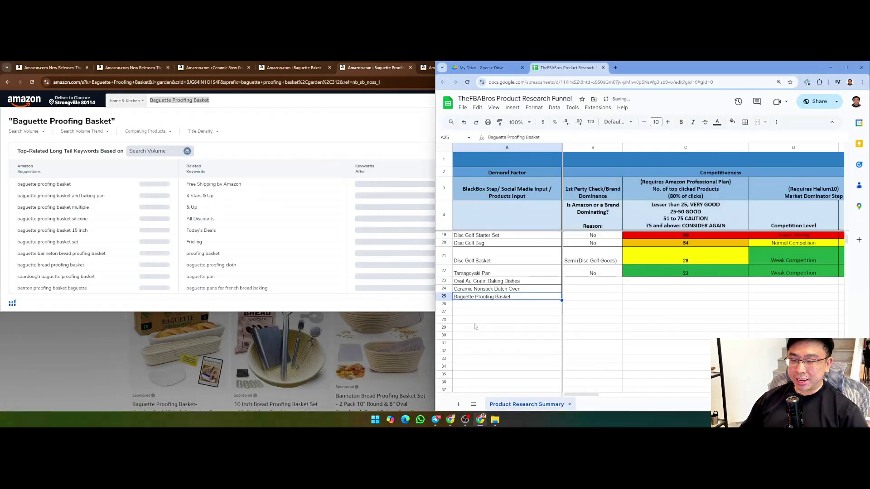
Return to Amazon, close the proofing basket results and search for "Ceramic Baking Dishes" using the Maxdot listing's title.
left_click(55, 349)
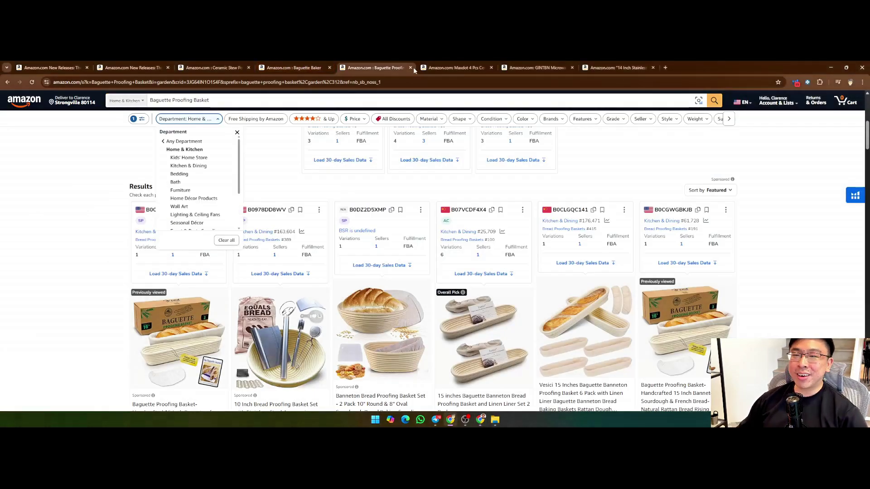
left_click(411, 68)
left_click(376, 67)
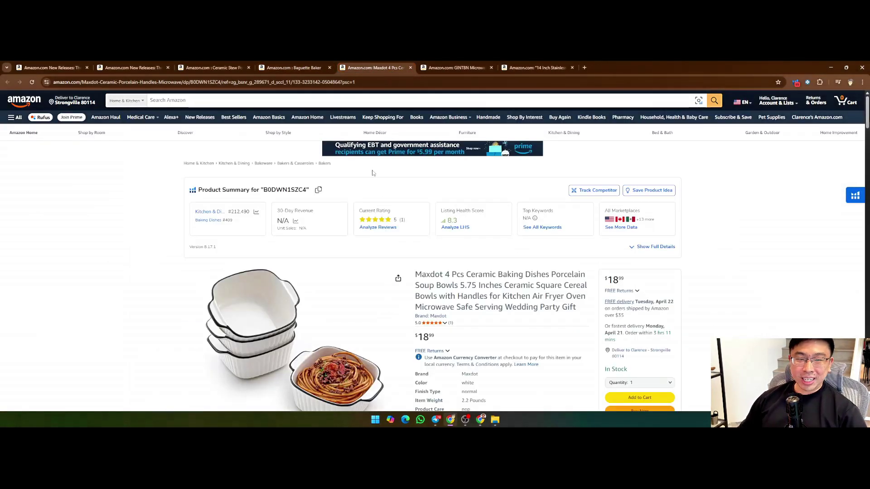
scroll(372, 173, "down", 2)
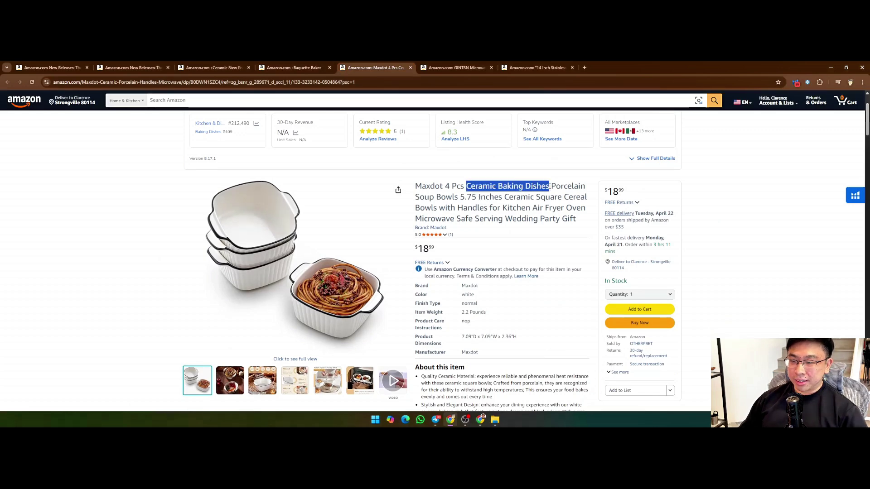
scroll(290, 151, "up", 2)
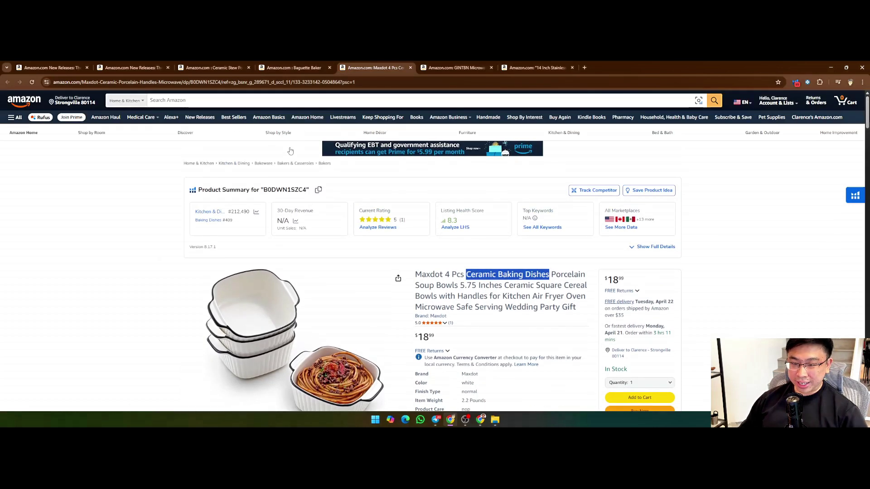
left_click(227, 100)
type("Ceramic Baking Dishes")
key("Return")
Look through the prices, ratings and review counts in the Ceramic Baking Dishes results, and close those results.
scroll(782, 195, "down", 4)
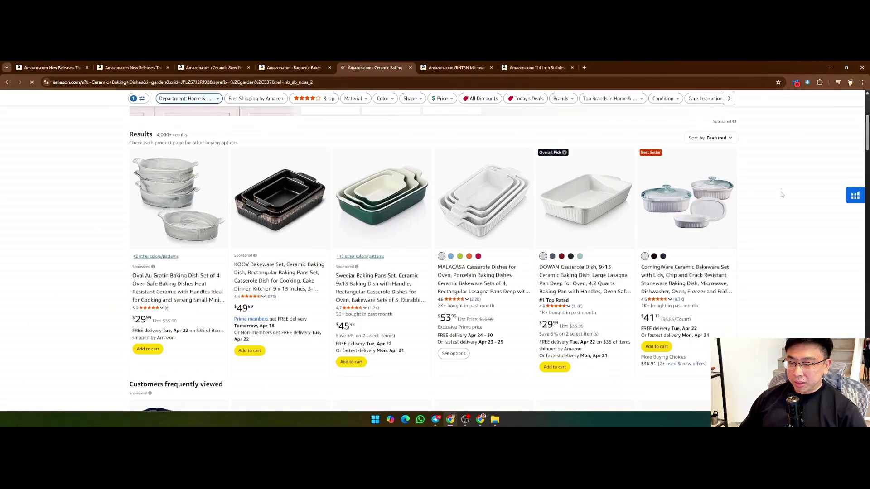
scroll(653, 249, "down", 4)
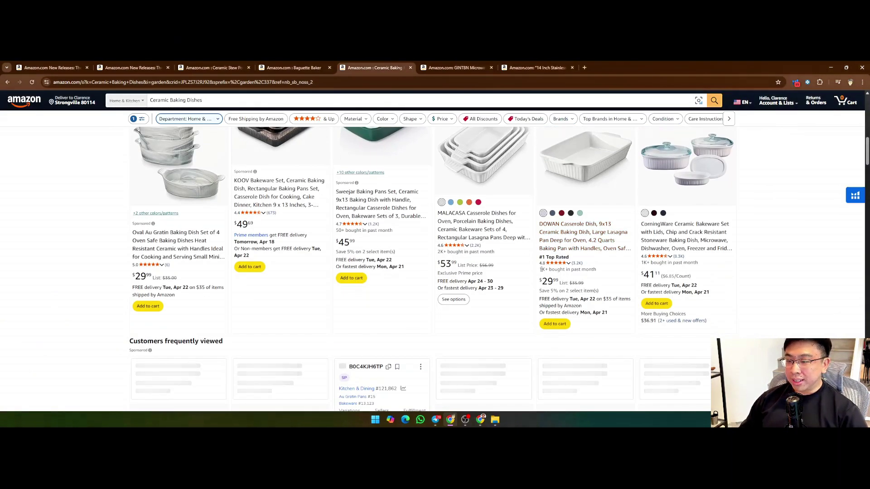
mouse_move(541, 270)
left_mouse_down()
mouse_move(597, 268)
mouse_move(539, 273)
left_mouse_up()
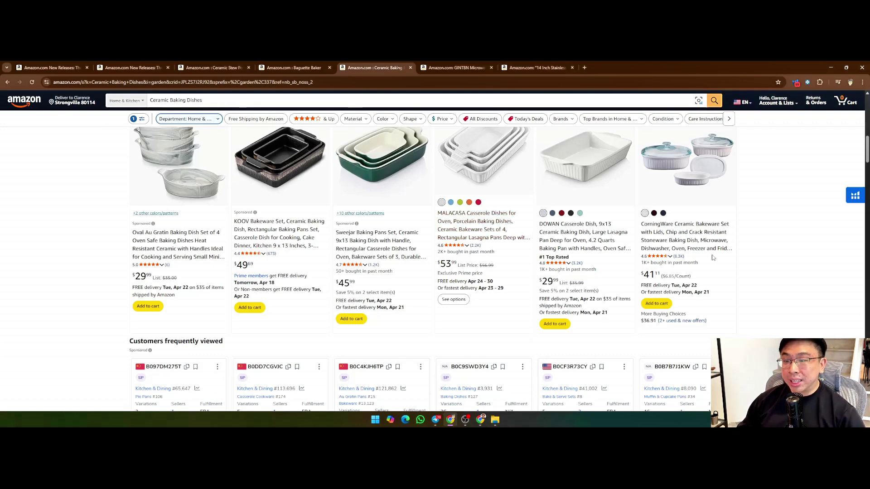
scroll(590, 245, "down", 8)
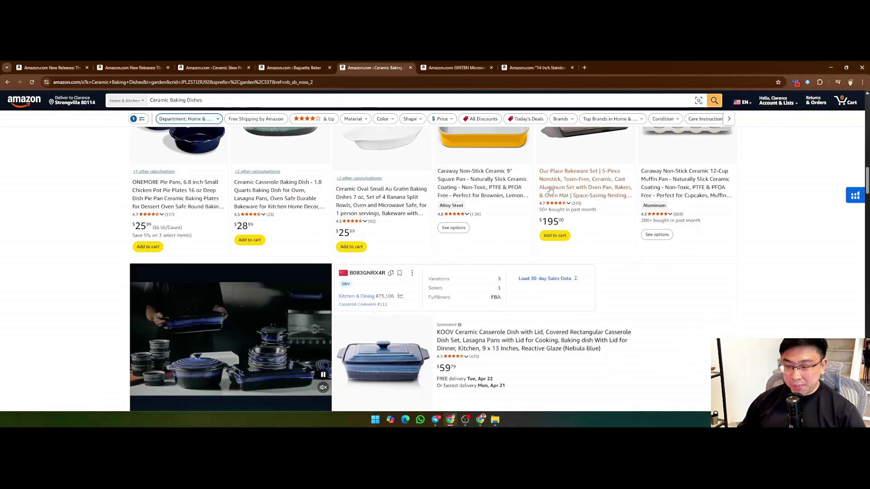
scroll(597, 206, "up", 2)
scroll(597, 207, "down", 8)
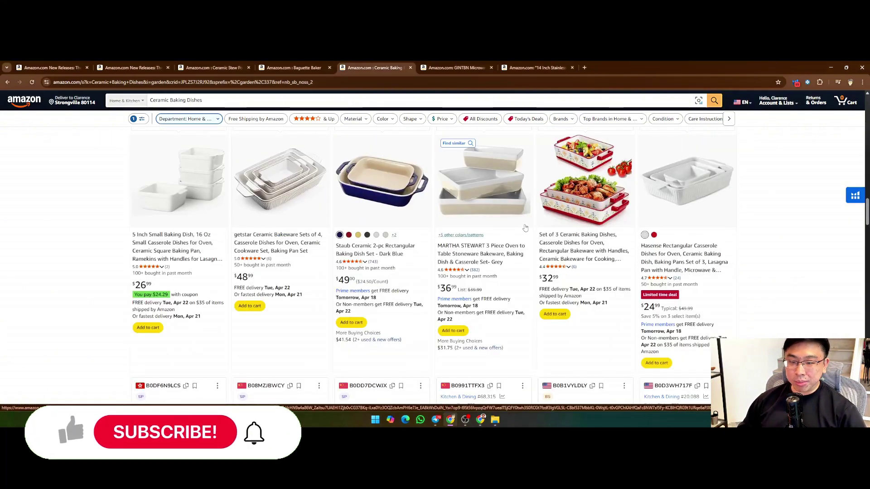
scroll(591, 228, "up", 8)
left_click(410, 68)
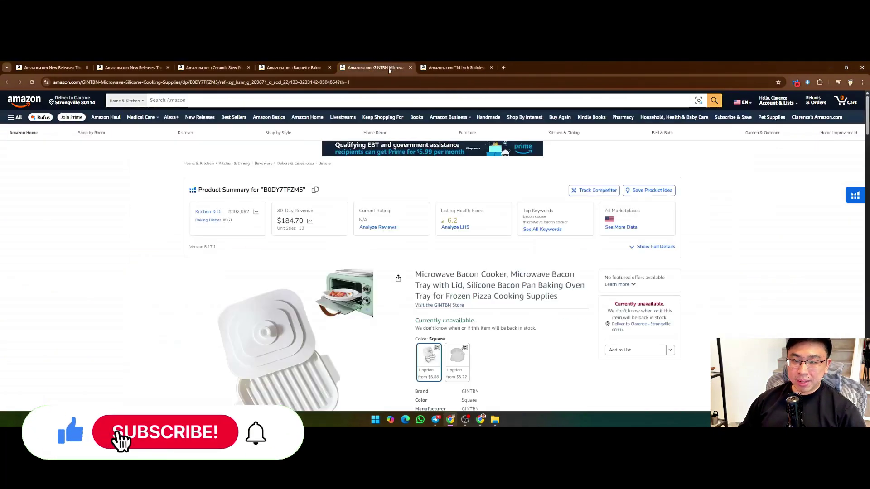
Copy "Microwave Bacon Tray" from the GINTBN bacon cooker listing's title and search Amazon for it.
scroll(528, 194, "down", 2)
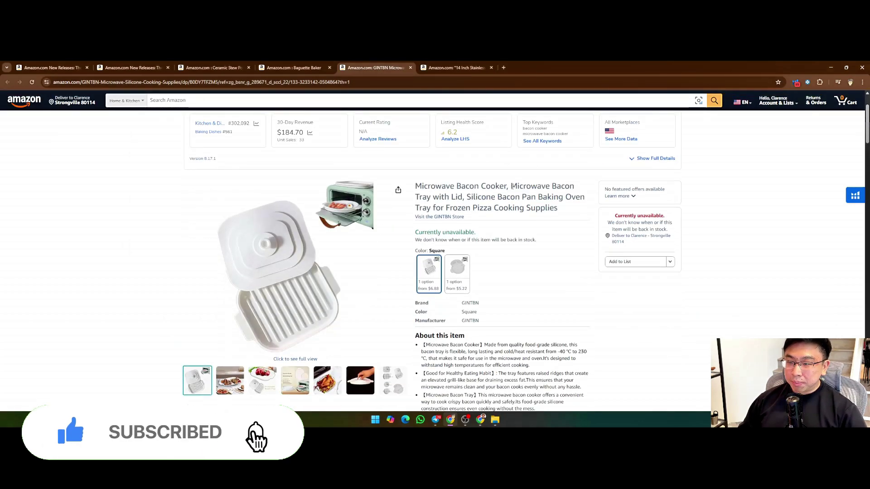
left_click_drag(511, 187, 451, 198)
key("ctrl+c")
scroll(451, 195, "up", 2)
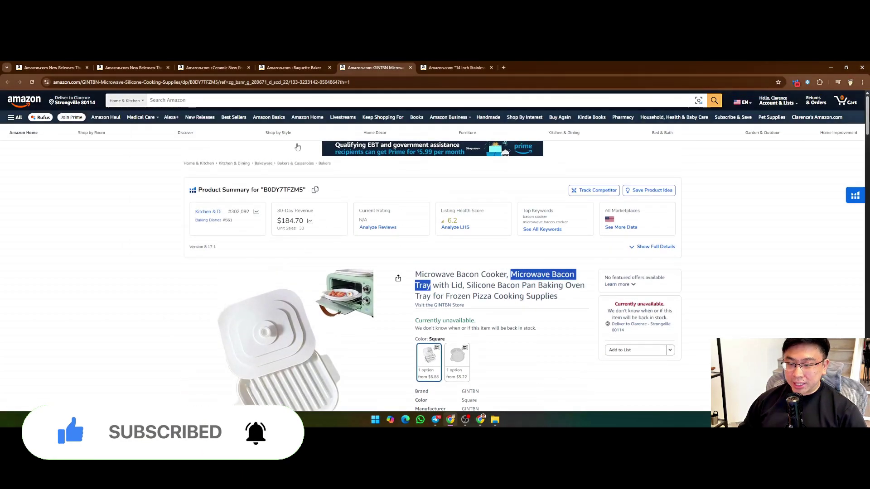
left_click(290, 101)
key("ctrl+v")
key("Return")
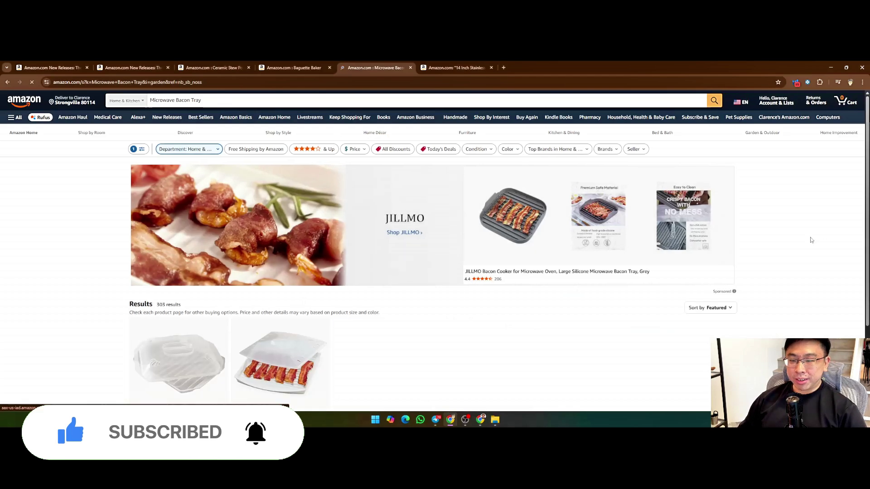
Look through the Microwave Bacon Tray results and open the MACONEE 12inch Universal Microwave Crisper Pan listing in a new browser tab.
scroll(772, 211, "down", 5)
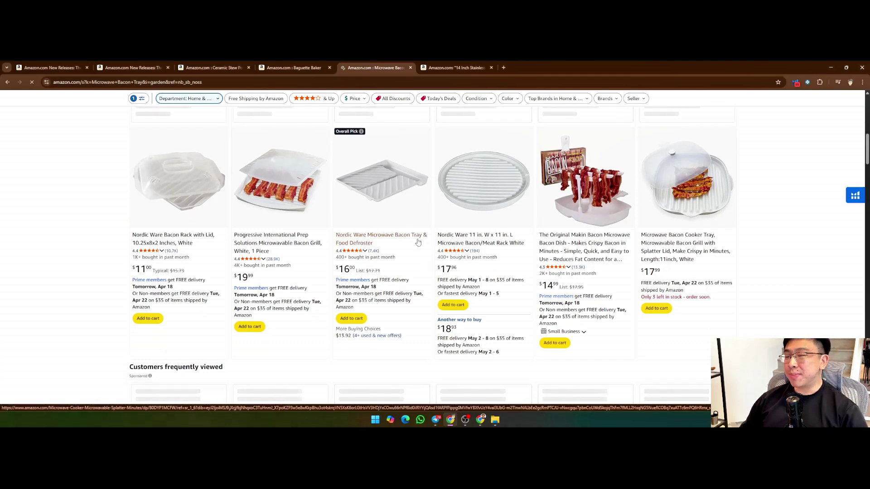
scroll(418, 242, "down", 2)
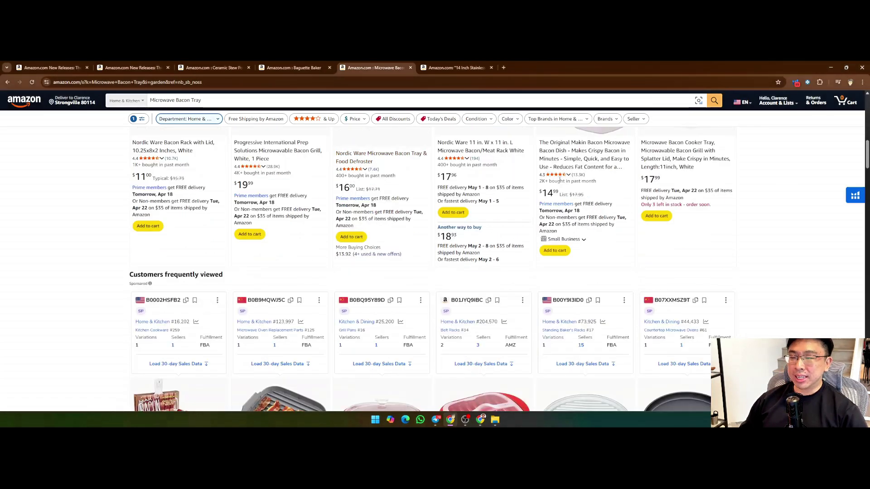
scroll(545, 183, "down", 5)
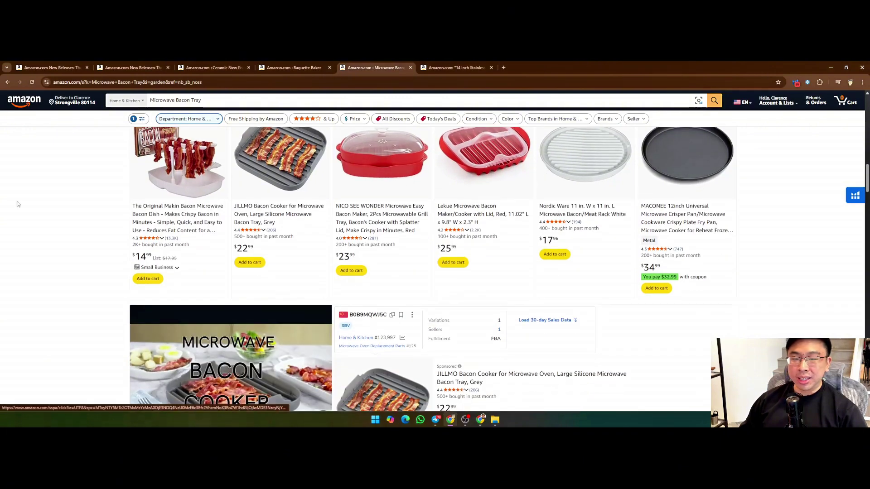
scroll(39, 206, "up", 1)
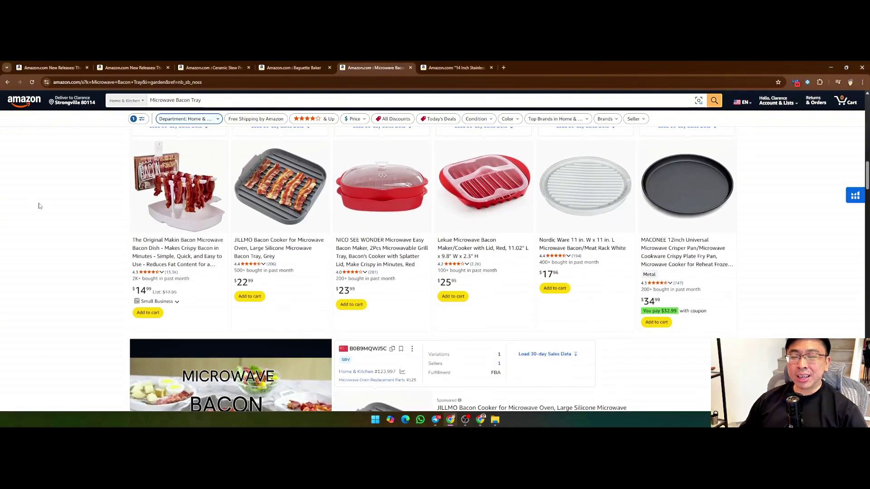
scroll(39, 206, "down", 1)
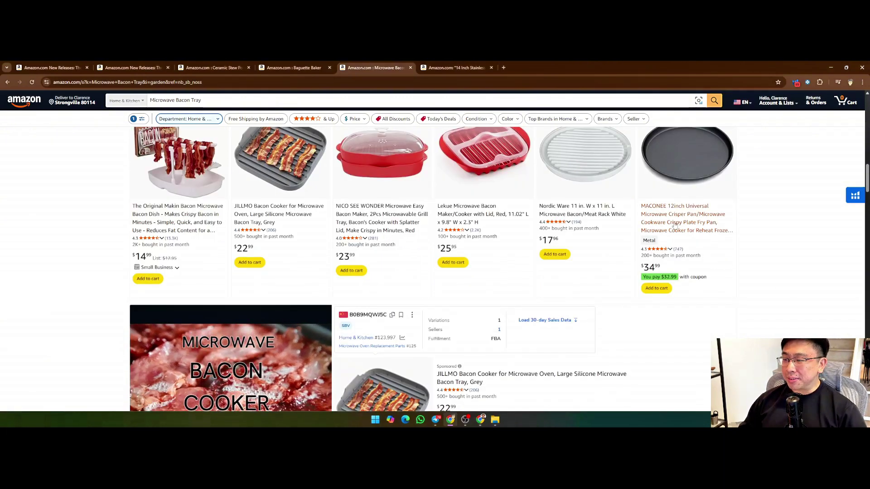
right_click(675, 220)
left_click(691, 225)
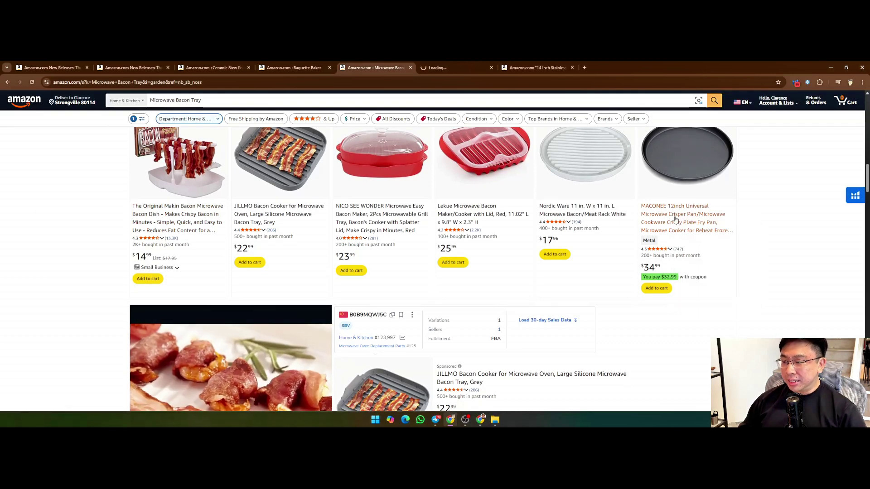
left_click(476, 68)
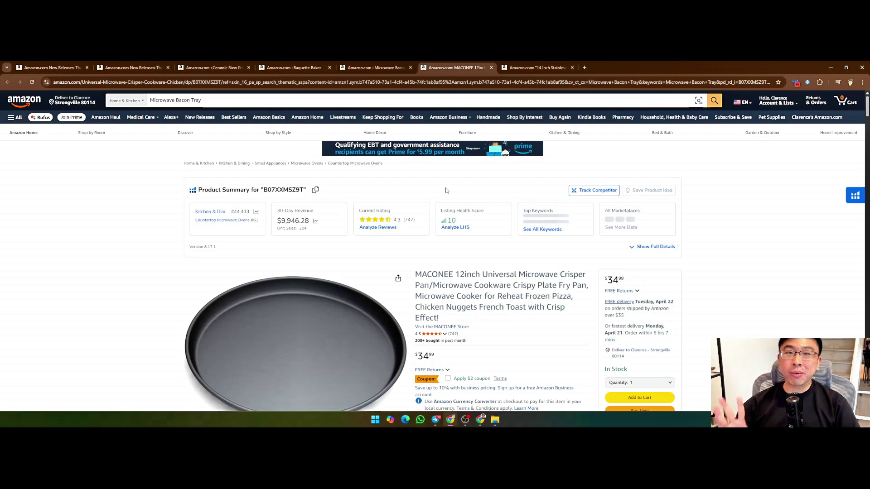
Search Amazon for "Microwave Crisper Pan" using the phrase from the MACONEE listing's title.
scroll(459, 333, "down", 1)
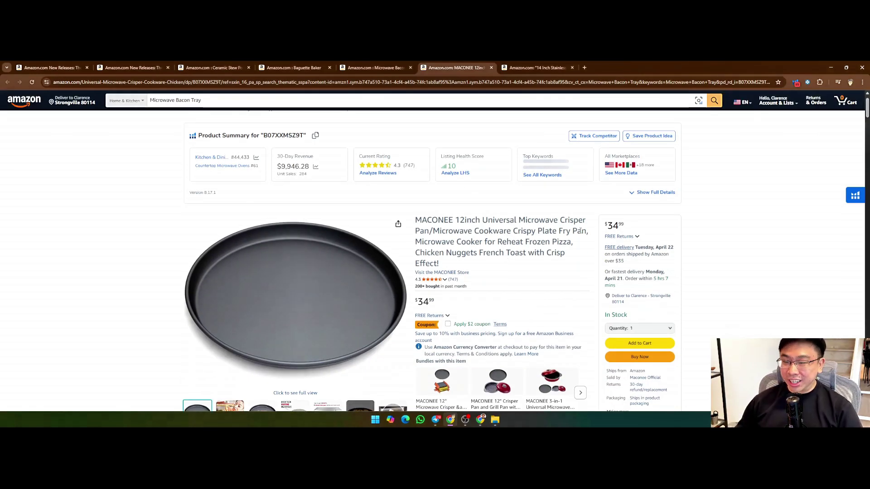
left_click_drag(524, 221, 430, 234)
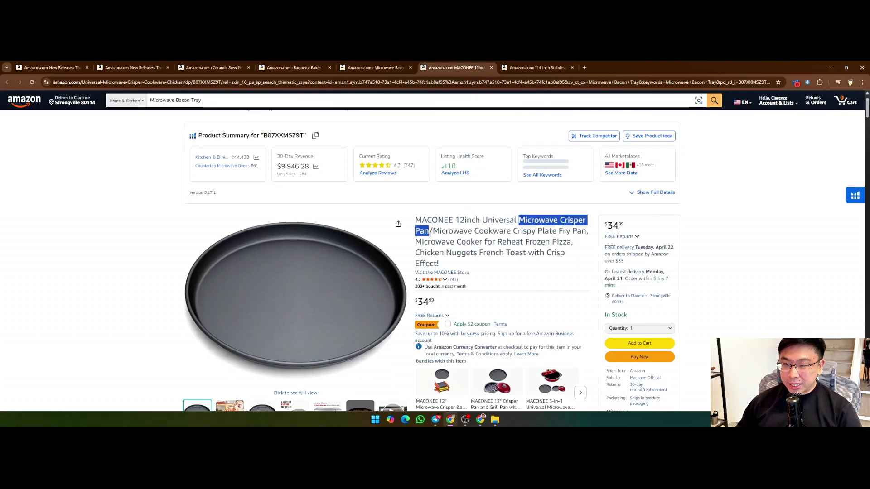
scroll(367, 186, "up", 1)
left_click_drag(207, 100, 147, 104)
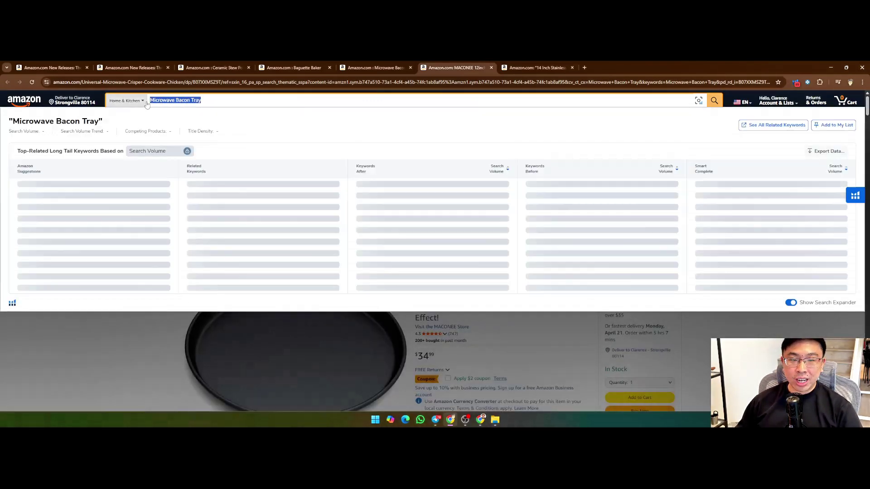
type("Microwave Crisper Pan")
key("Return")
Examine the monthly purchases, prices and brands of the Microwave Crisper Pan search results.
scroll(783, 209, "down", 5)
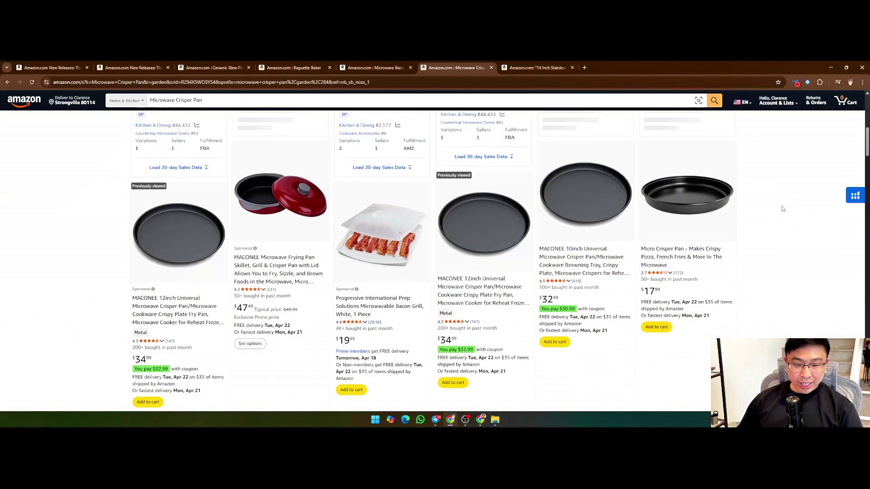
scroll(780, 209, "up", 1)
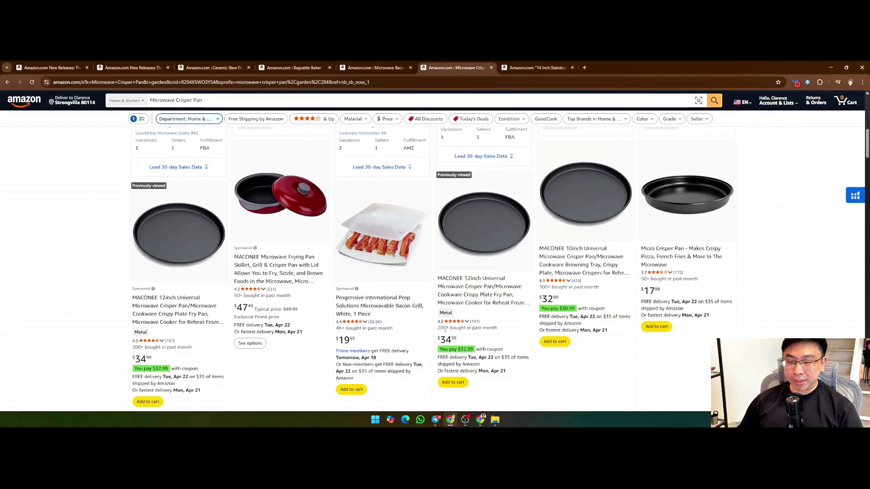
left_click_drag(473, 327, 497, 328)
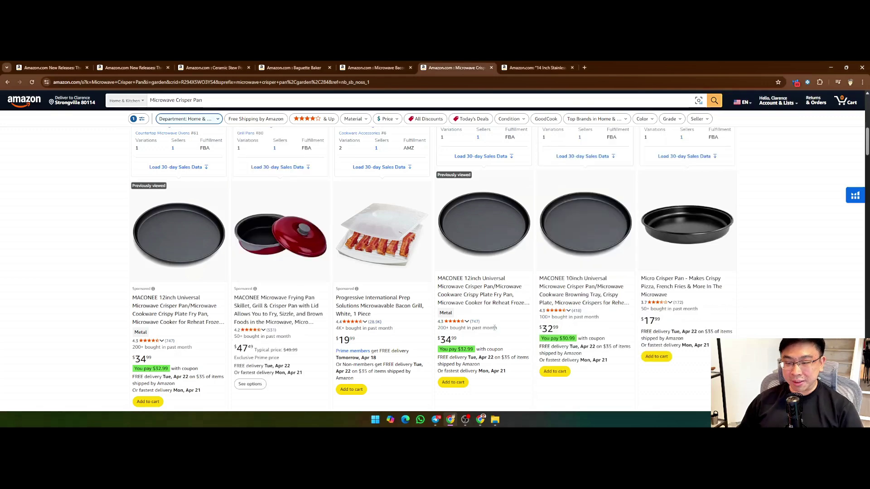
scroll(495, 327, "down", 9)
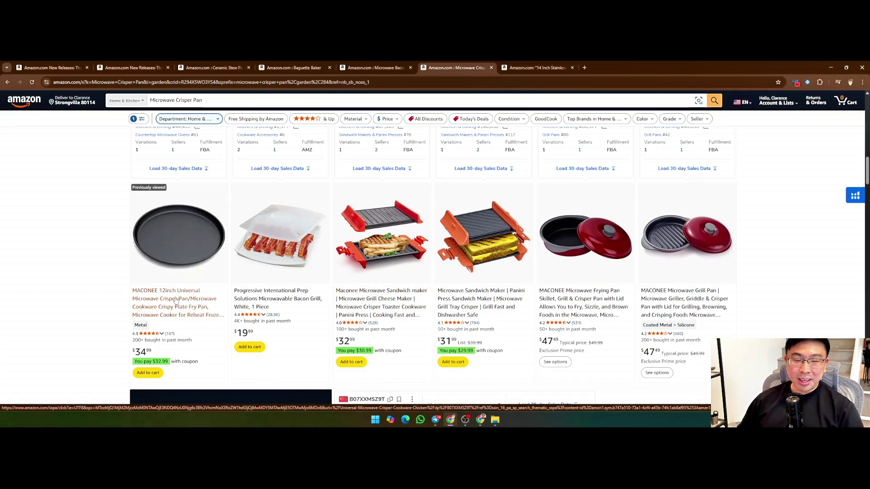
Record "Microwave Crisper Pan" in cell A26 of the product research spreadsheet and copy the formatting of cell A25 onto it.
scroll(480, 247, "up", 7)
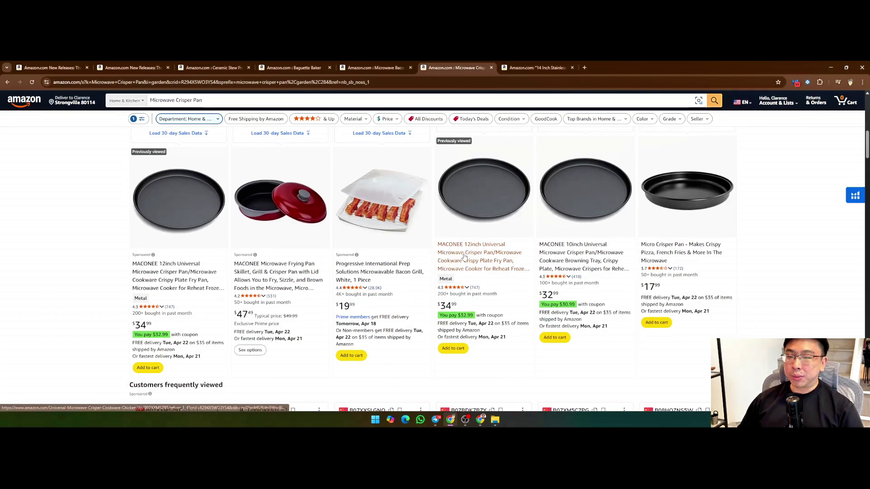
left_click(480, 419)
left_click(509, 305)
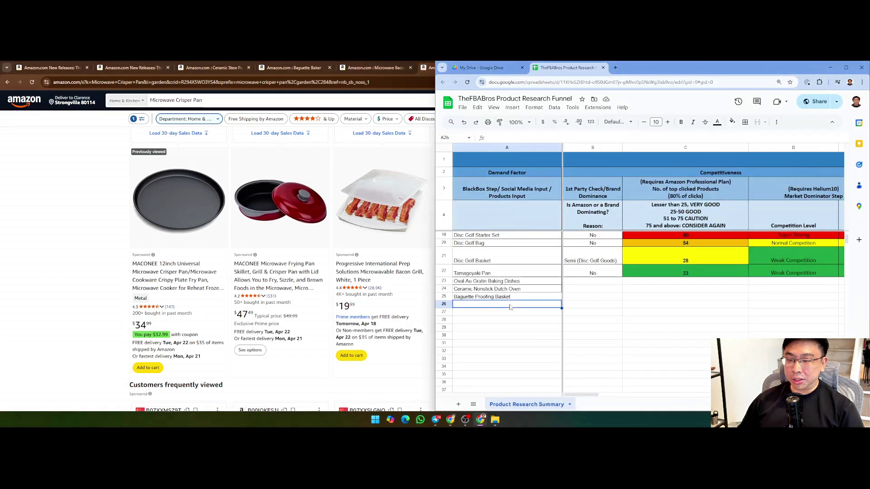
type("Microwave Crisper Pan")
left_click(497, 297)
left_click(500, 122)
left_click(503, 304)
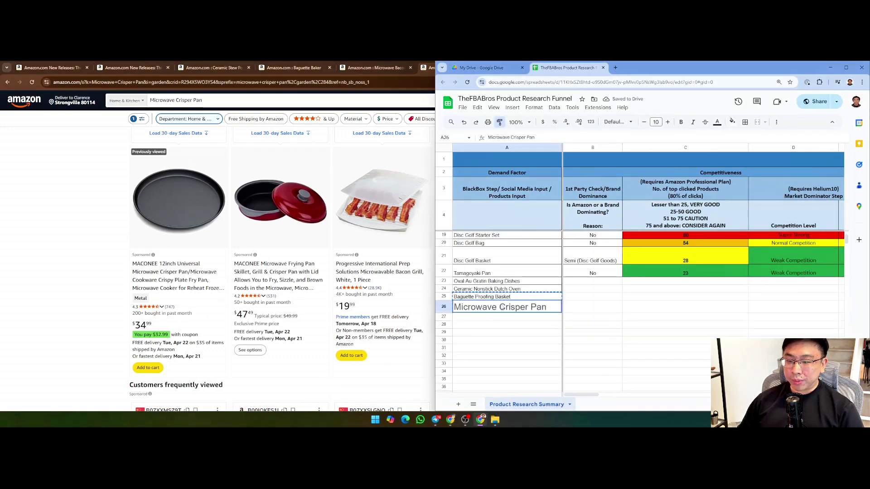
left_click(503, 335)
Return to the Microwave Crisper Pan results on Amazon and open the Maconee Microwave Sandwich maker listing in a new browser tab.
left_click(381, 210)
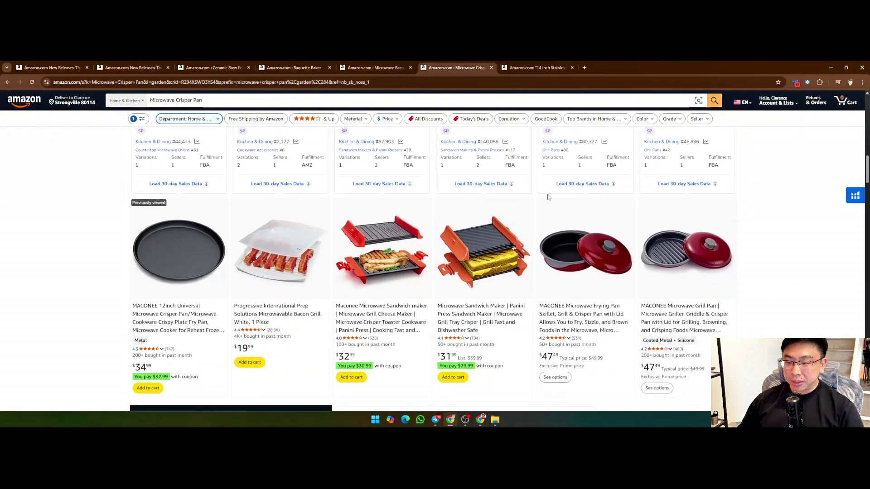
middle_click(379, 301)
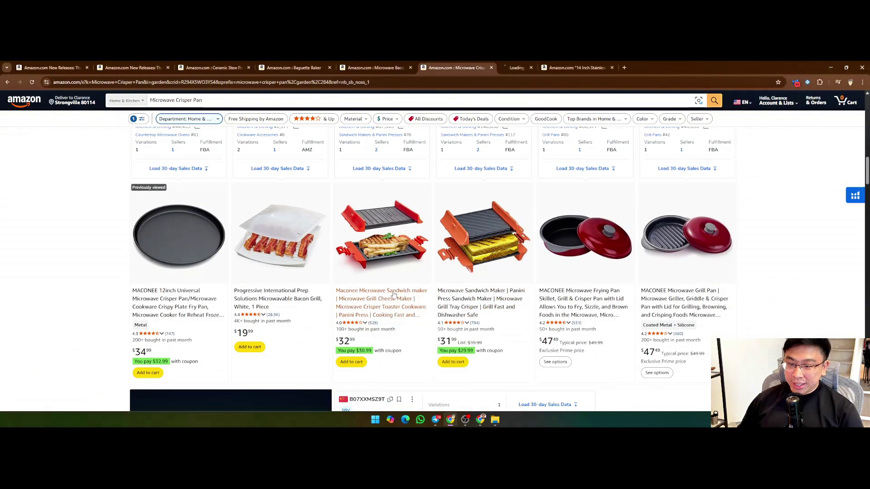
left_click(537, 68)
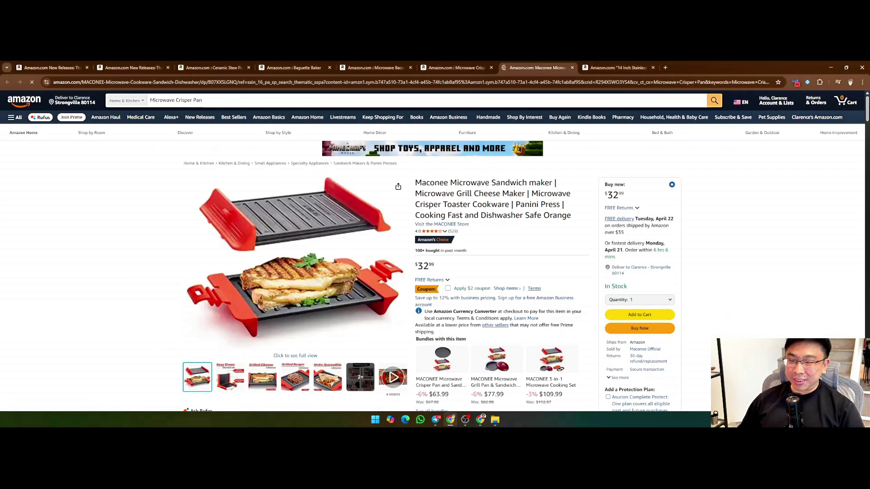
Copy "Microwave Sandwich maker" from the Maconee listing's title and search Amazon for it.
left_click_drag(450, 182, 551, 275)
key("ctrl+c")
left_click(243, 100)
key("ctrl+a")
key("ctrl+v")
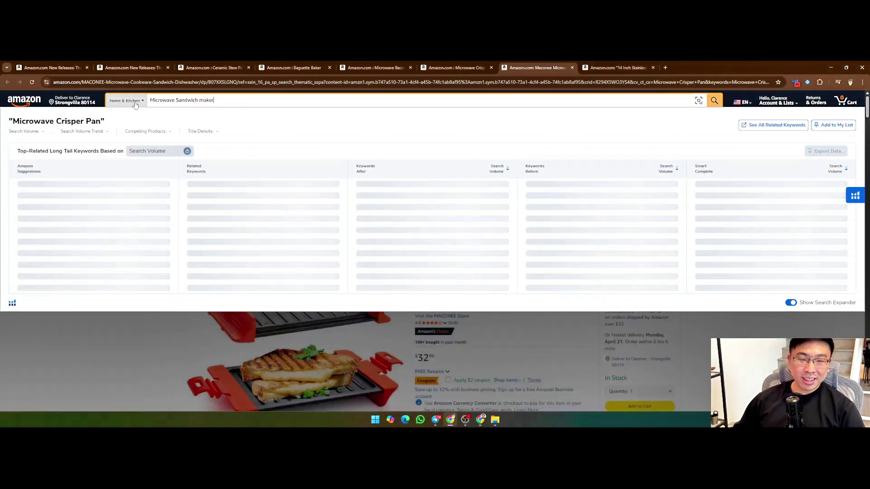
key("Return")
Check the Microwave Sandwich maker results, copy the search phrase, and record it in cell A27 of the product research spreadsheet.
scroll(127, 279, "down", 10)
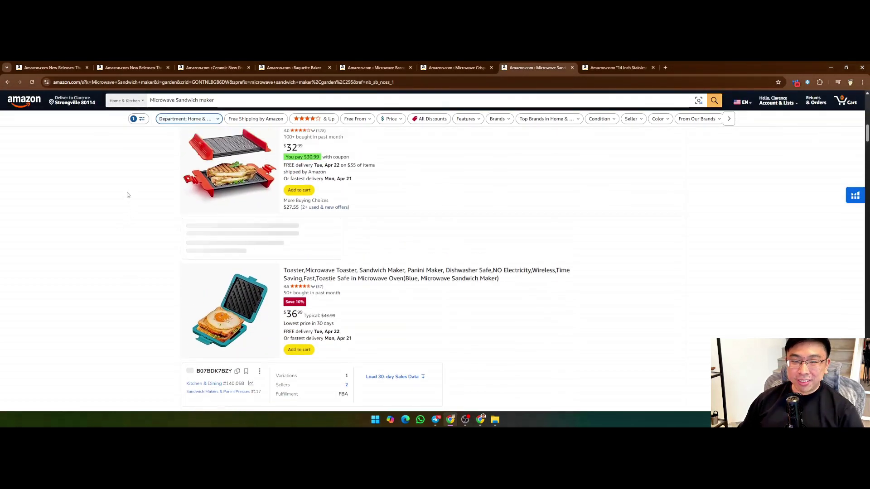
scroll(301, 175, "up", 1)
scroll(292, 169, "down", 6)
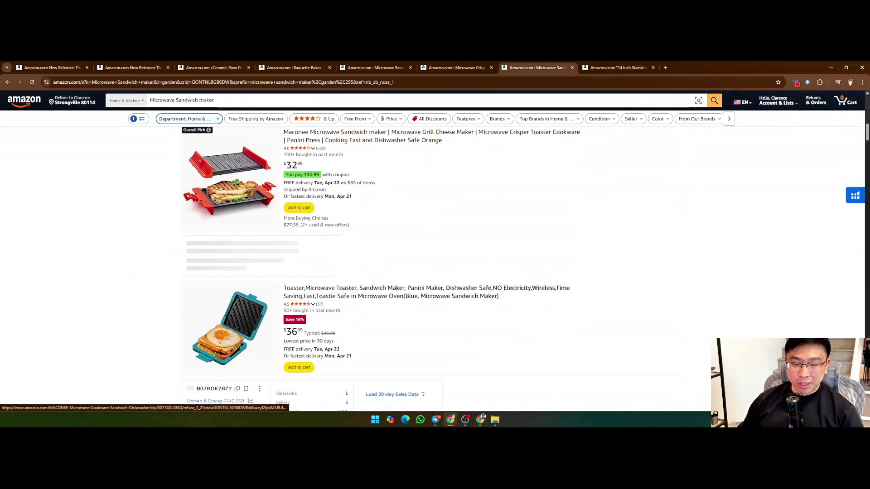
scroll(304, 212, "down", 10)
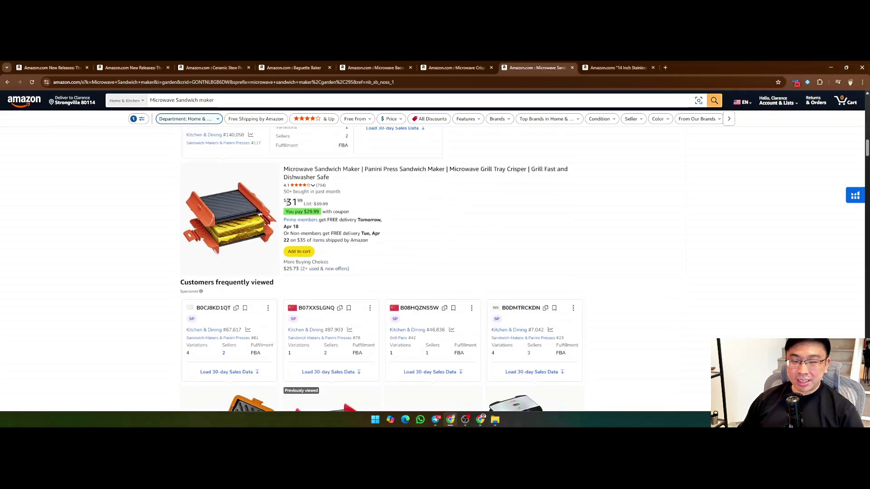
scroll(304, 188, "down", 9)
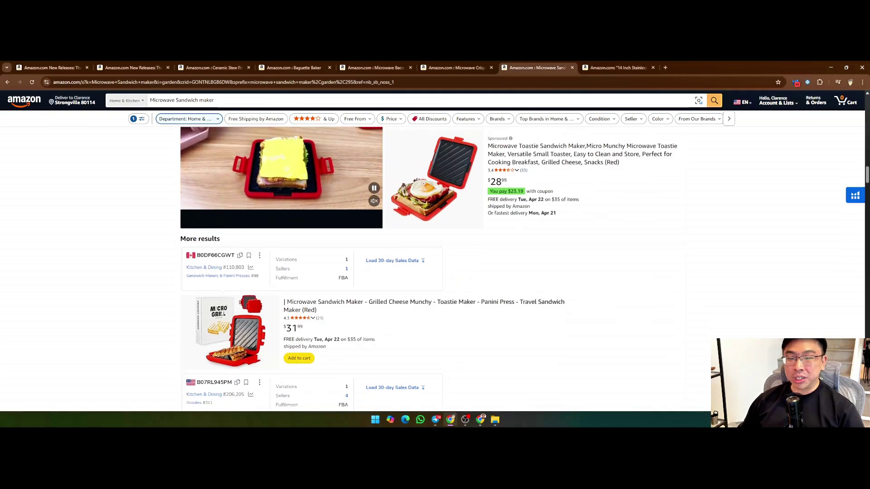
scroll(272, 182, "down", 5)
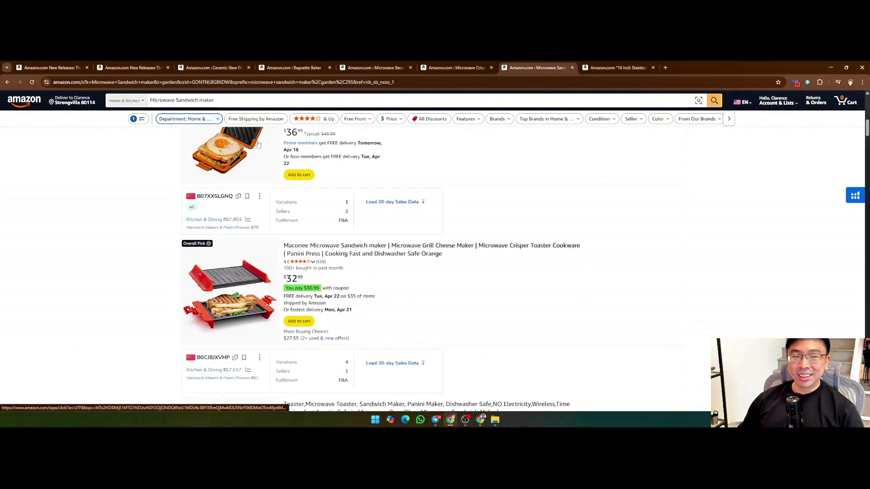
left_click(227, 100)
key("ctrl+c")
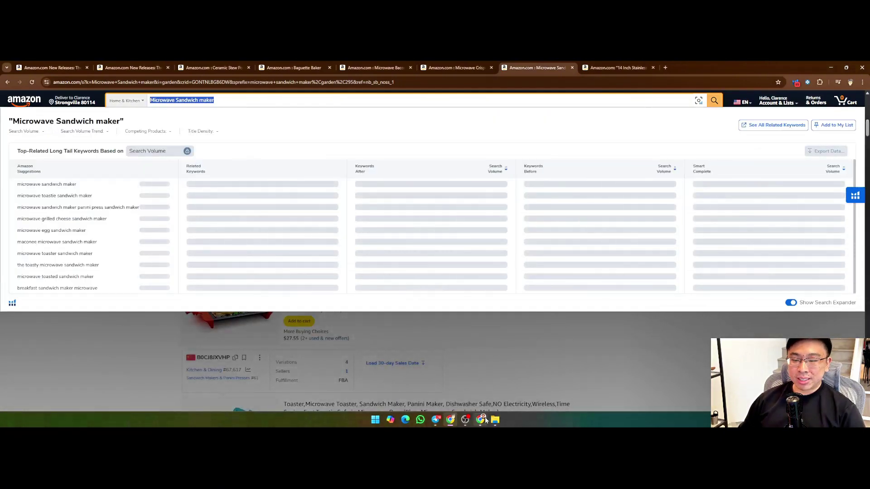
left_click(481, 420)
left_click(479, 315)
key("ctrl+v")
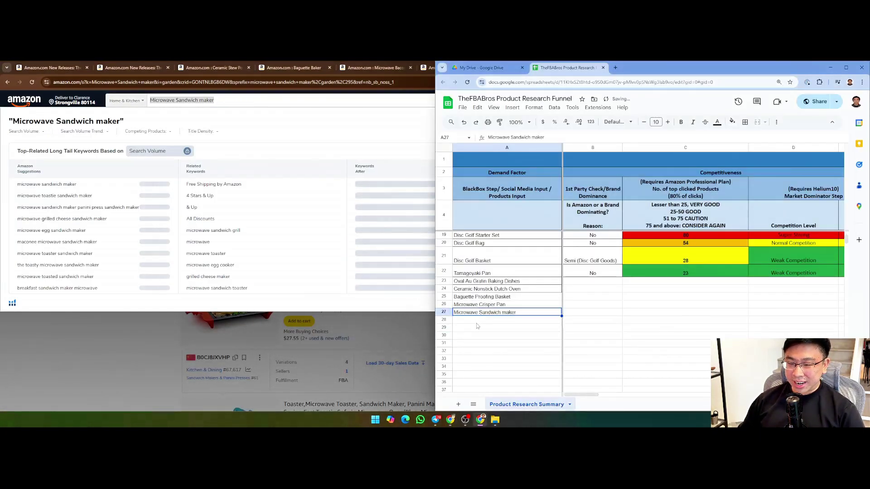
Return to the Microwave Sandwich maker results and open the MACONEE Microwave Grill Pan listing in a new browser tab.
left_click(390, 336)
scroll(349, 215, "down", 6)
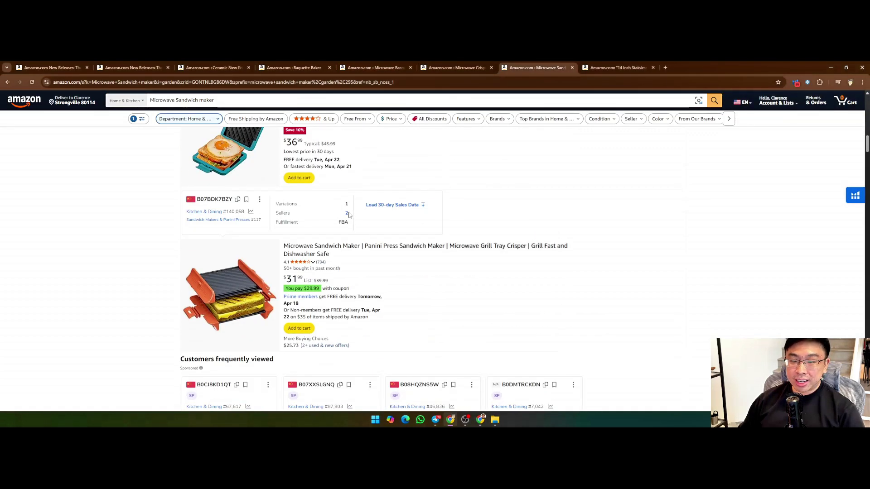
scroll(349, 215, "down", 6)
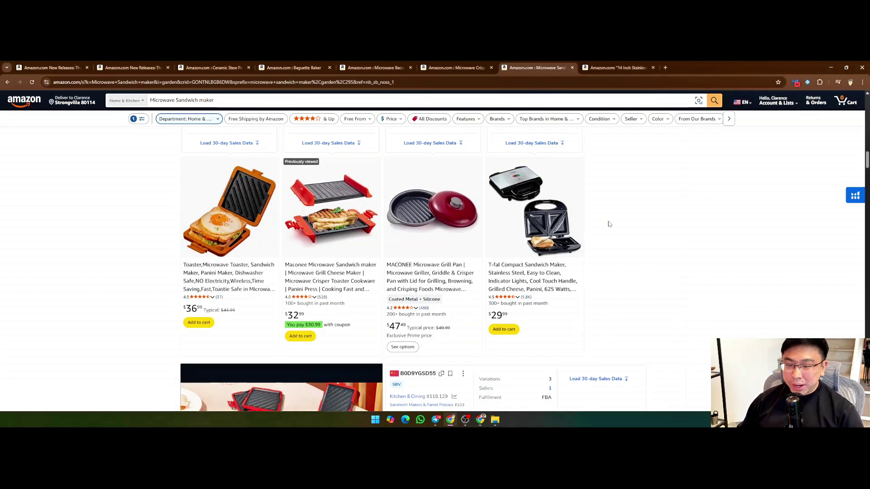
right_click(440, 270)
left_click(449, 275)
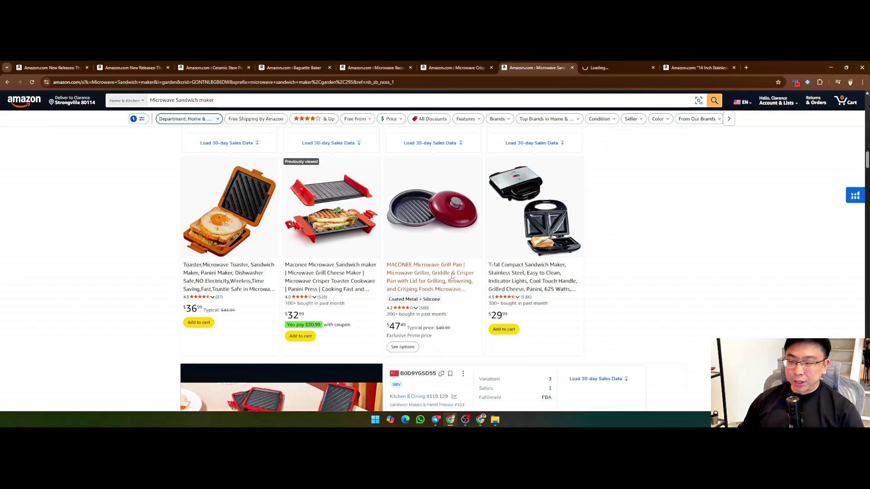
key("ctrl+Tab")
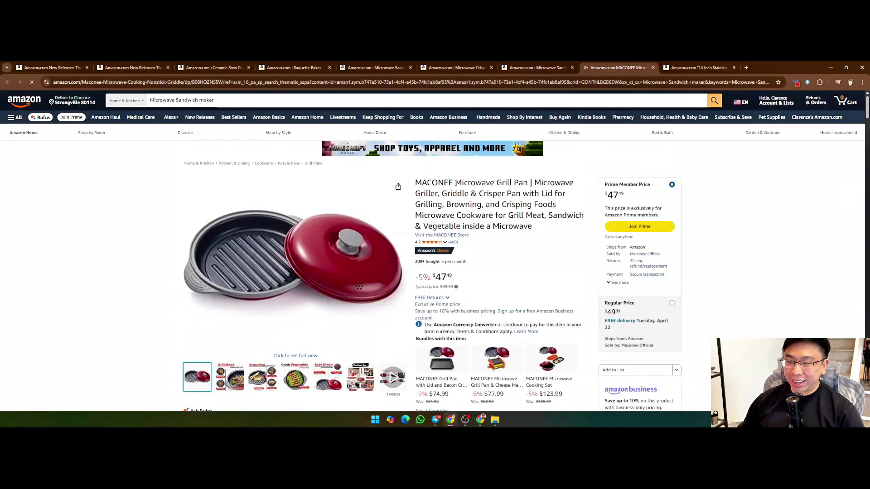
Search Amazon for "Microwave Grill Pan" using the phrase from the MACONEE listing's title.
left_click_drag(455, 182, 528, 183)
key("ctrl+c")
left_click_drag(253, 100, 129, 96)
key("ctrl+v")
key("Return")
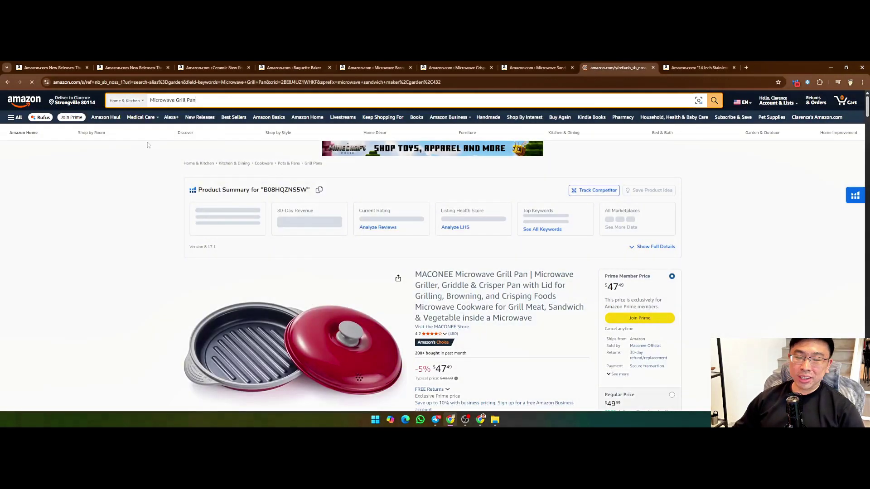
Check the Microwave Grill Pan results, copy the search phrase, and record it in cell A28 of the product research spreadsheet.
scroll(327, 190, "down", 6)
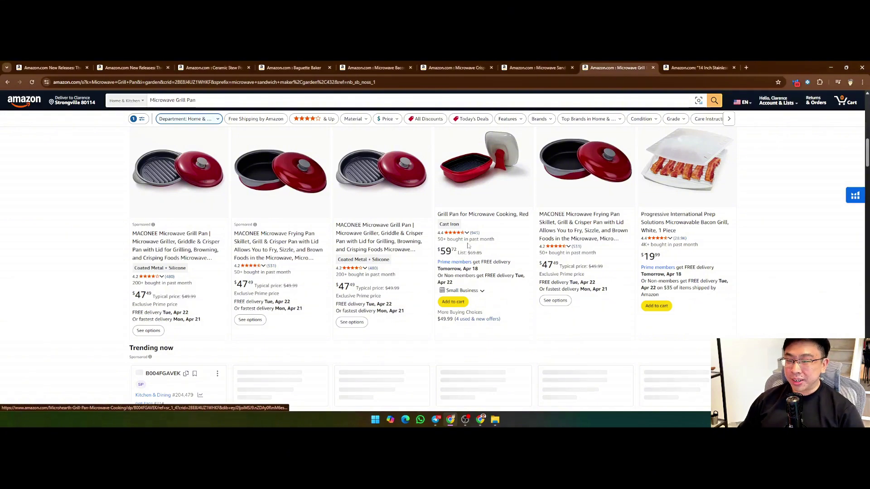
scroll(469, 245, "down", 10)
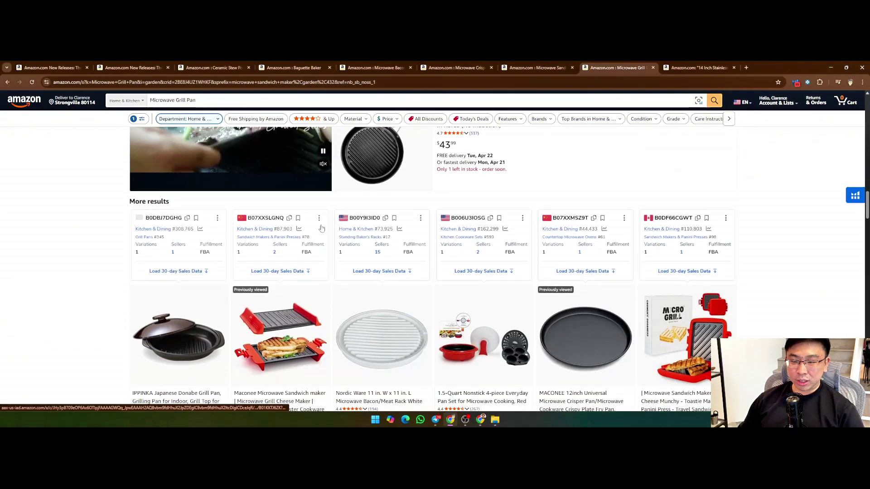
scroll(680, 272, "down", 8)
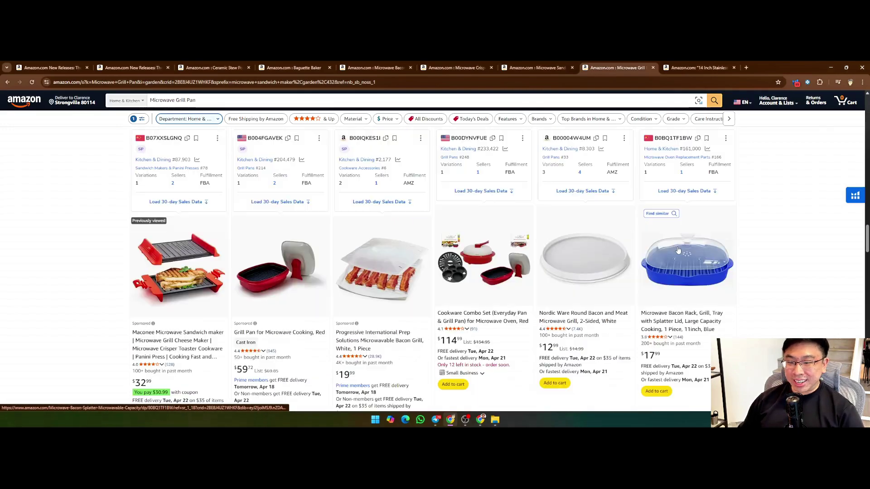
scroll(678, 250, "up", 15)
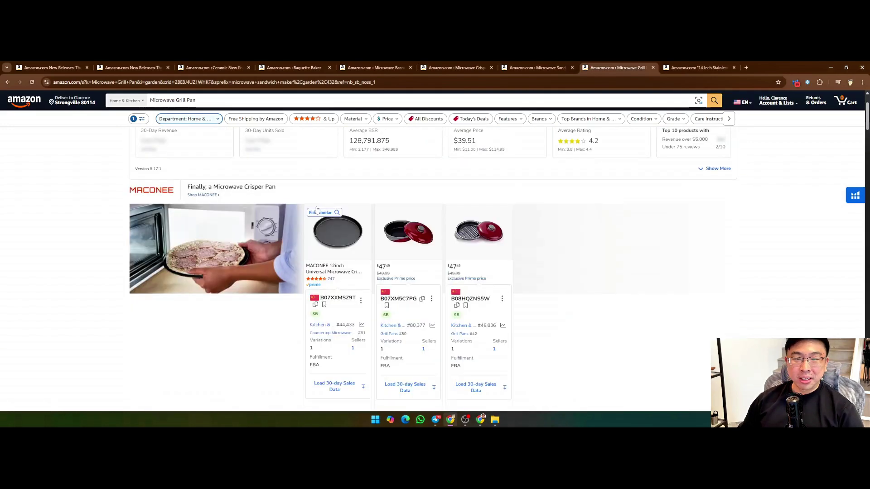
scroll(317, 209, "up", 3)
left_click_drag(204, 101, 144, 101)
key("ctrl+c")
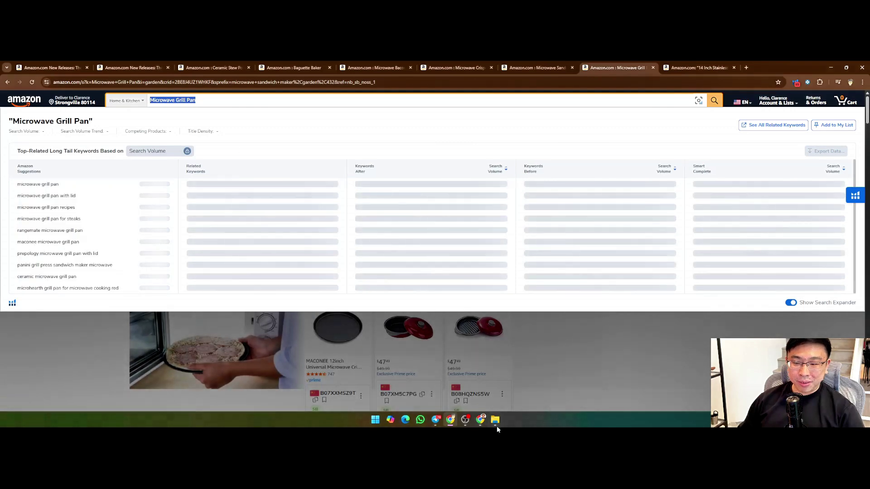
left_click(481, 420)
key("ctrl+v")
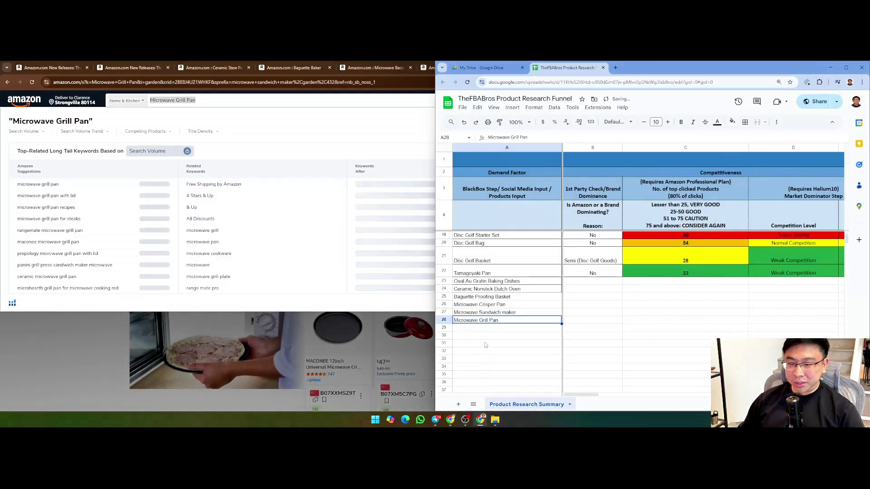
Review the recorded candidates by selecting the microwave products in A26:A28 and the whole new group in A23:A28.
left_click_drag(478, 305, 477, 320)
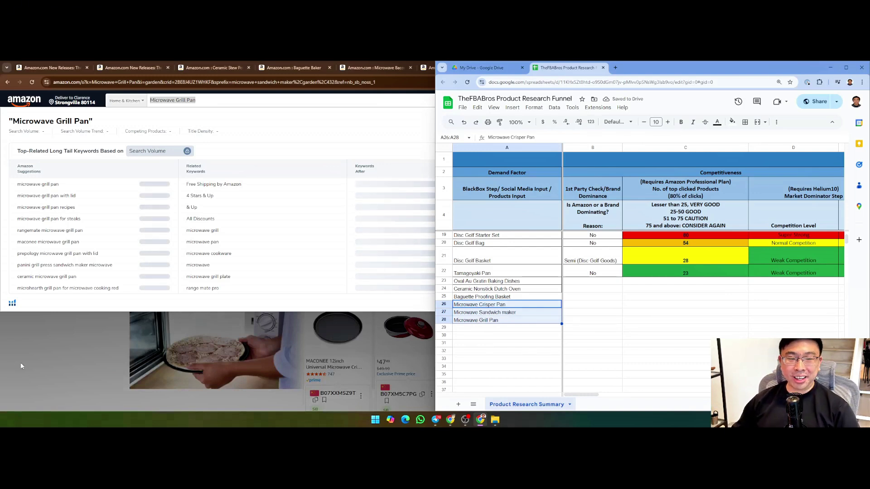
left_click(480, 329)
left_click_drag(470, 281, 467, 320)
Switch to the open 14 Inch Stainless Steel Lasagna Pan listing and search Amazon for "Stainless Steel Lasagna Pan".
left_click(8, 377)
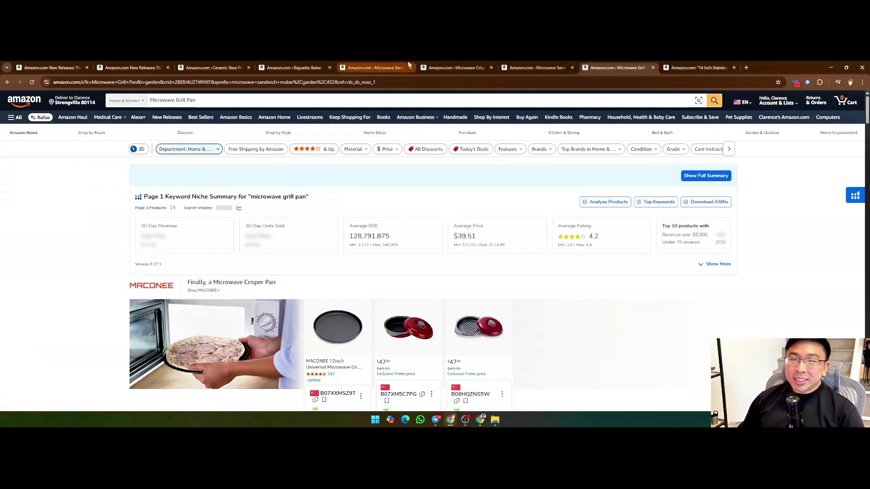
left_click(689, 67)
scroll(520, 263, "down", 2)
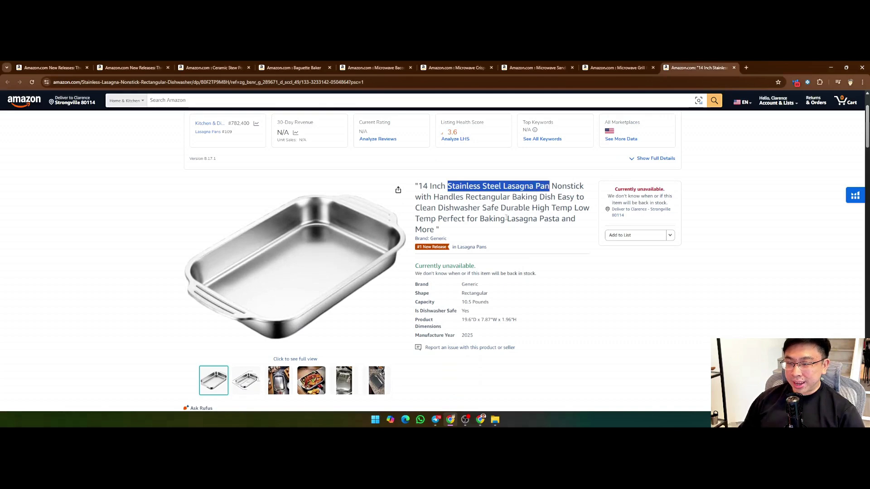
left_click(203, 100)
type("Stainless Steel Lasagna Pan")
key("Return")
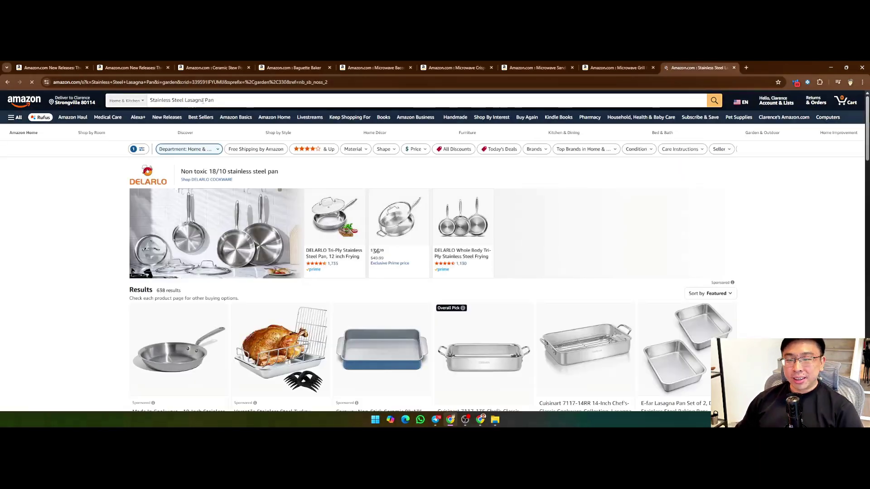
Check the Stainless Steel Lasagna Pan results, copy the search phrase, and record it in cell A29 of the product research spreadsheet.
scroll(754, 204, "down", 4)
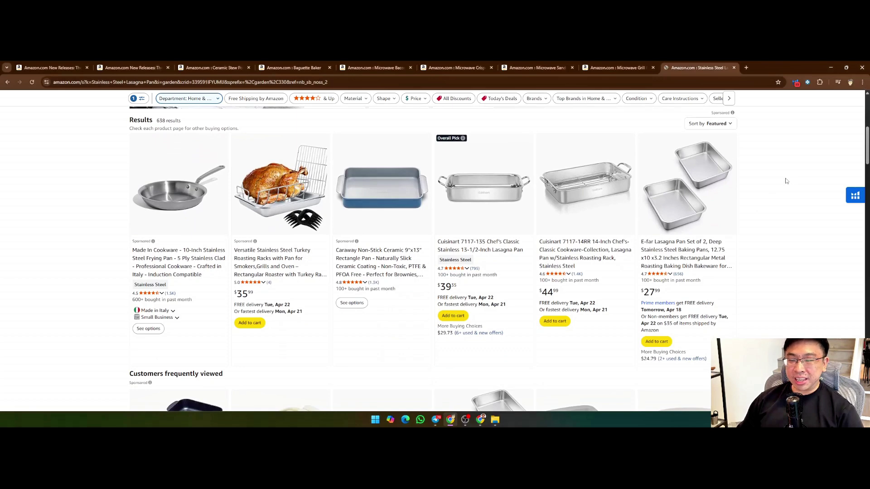
scroll(787, 181, "up", 2)
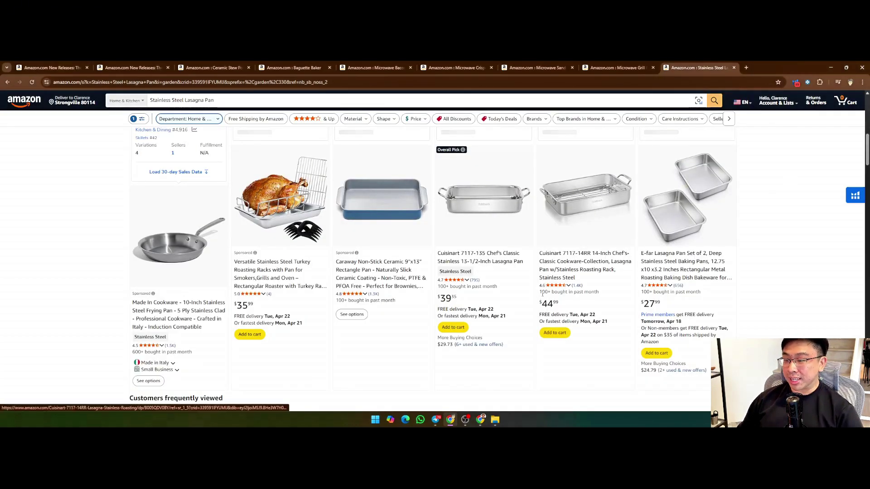
scroll(655, 292, "down", 7)
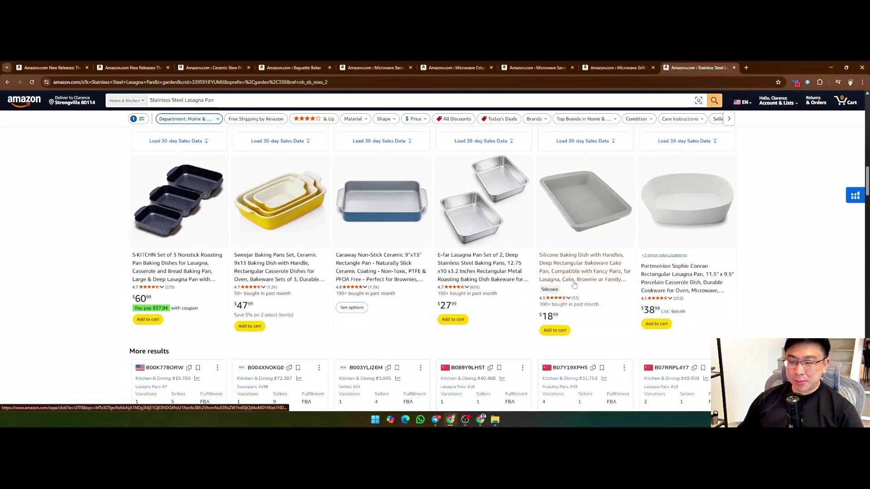
scroll(584, 227, "down", 2)
scroll(570, 233, "down", 4)
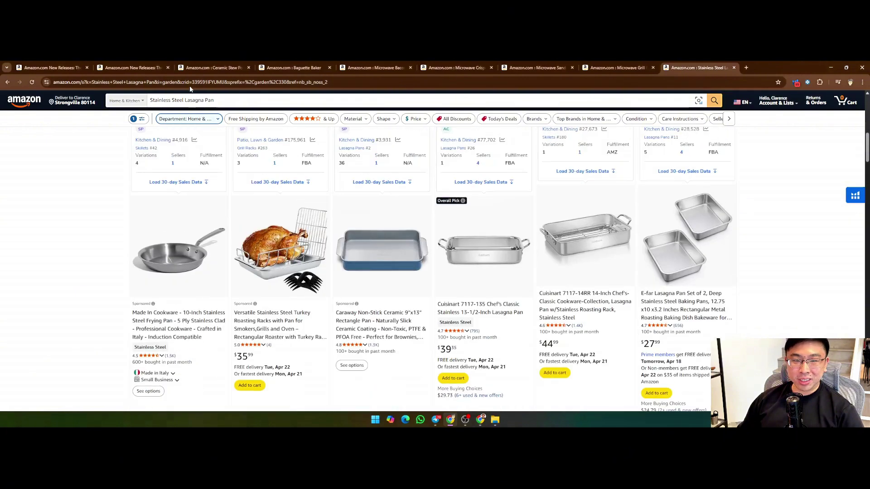
left_click_drag(218, 98, 146, 100)
key("ctrl+c")
left_click(480, 419)
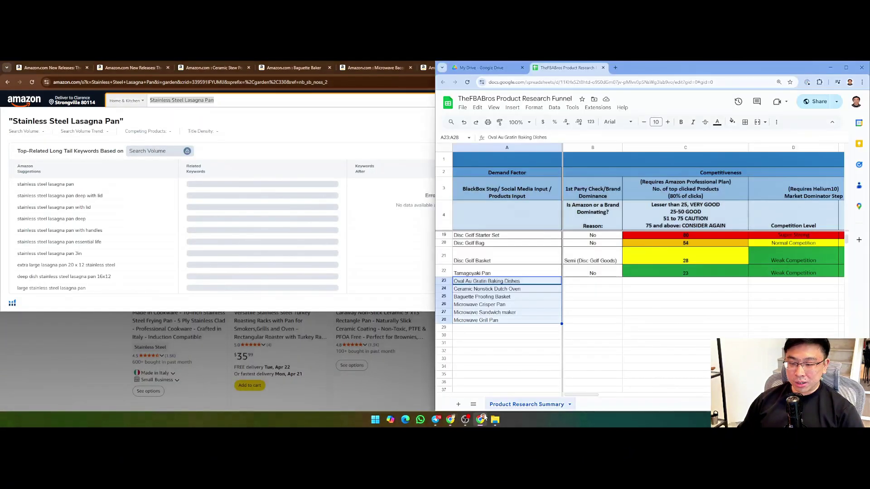
key("ctrl+v")
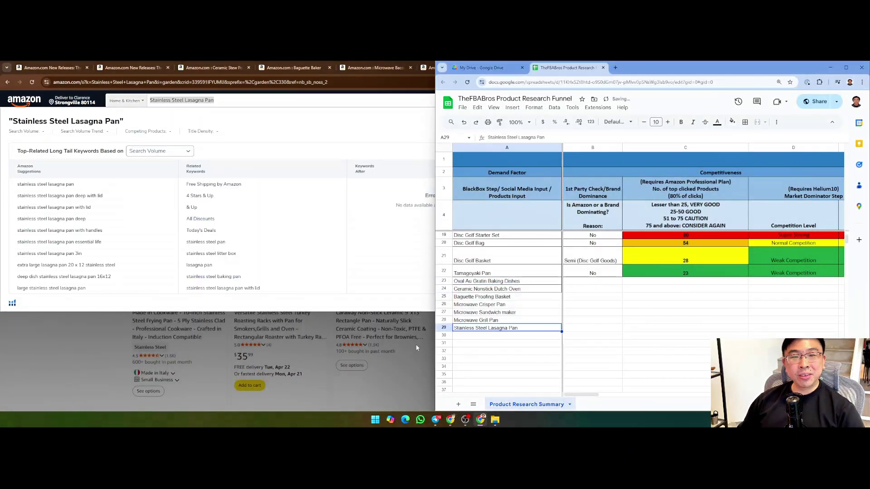
Look through the Stainless Steel Lasagna Pan results and open the TeamFar 16 Inch Large Turkey Roasting Pan listing in a separate tab.
left_click(46, 351)
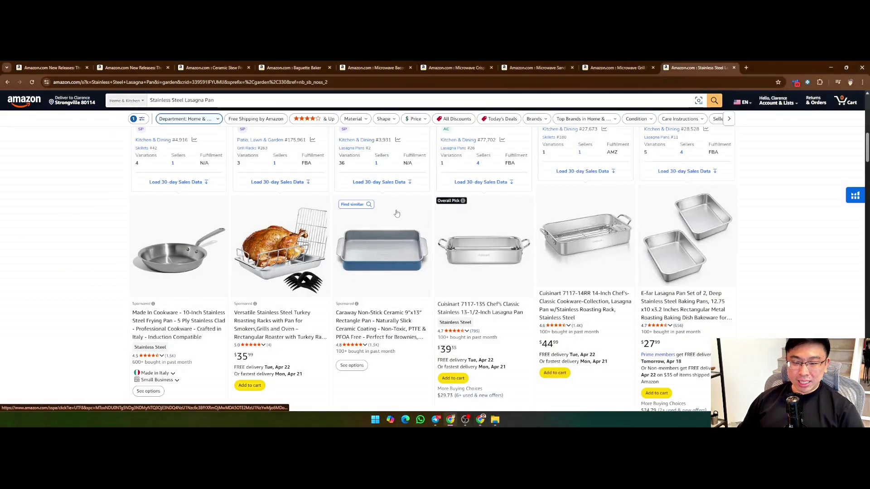
scroll(454, 227, "down", 2)
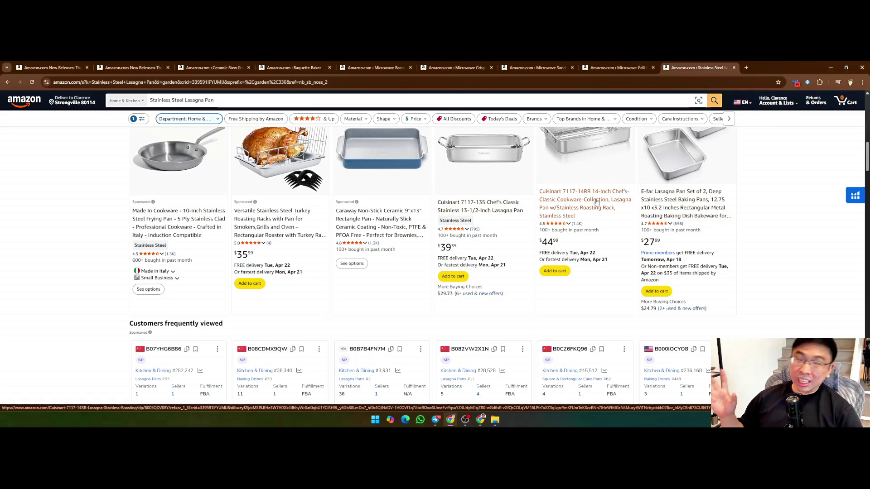
scroll(596, 202, "down", 10)
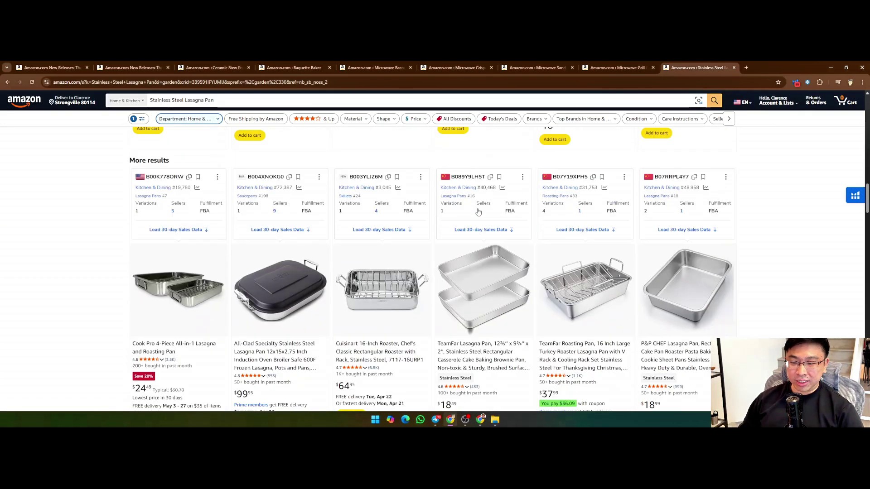
scroll(599, 216, "down", 3)
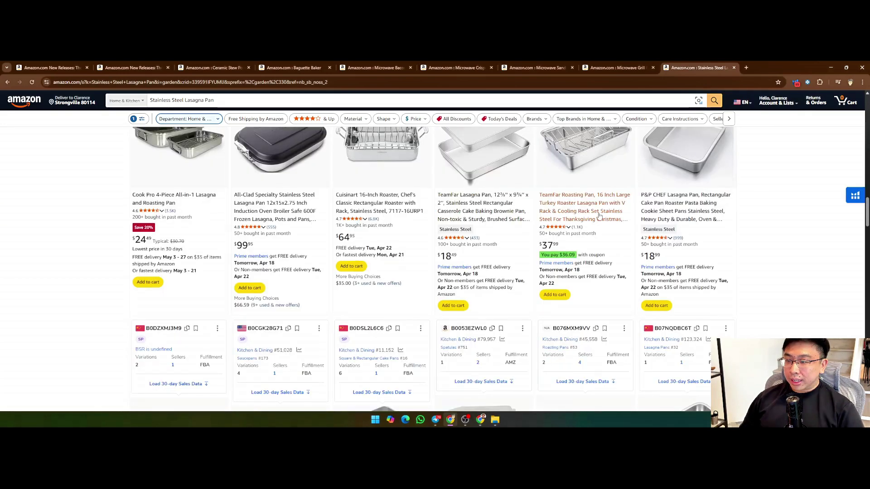
right_click(578, 199)
left_click(597, 208)
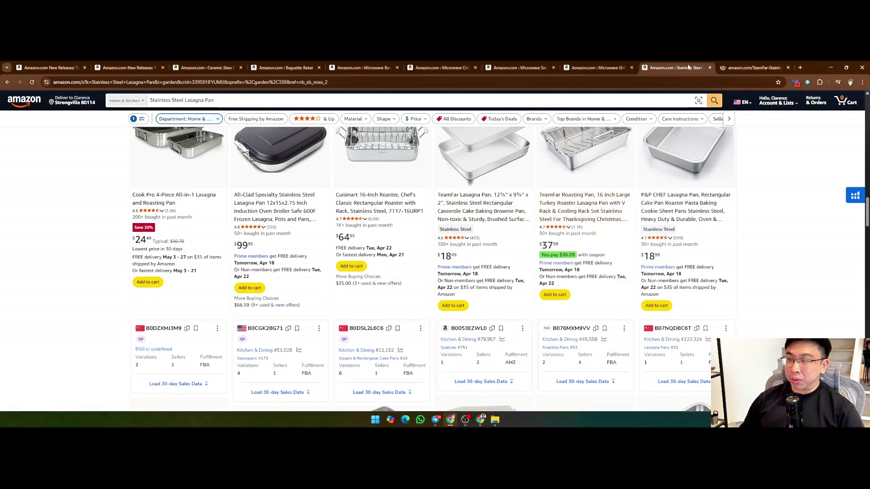
key("ctrl+Tab")
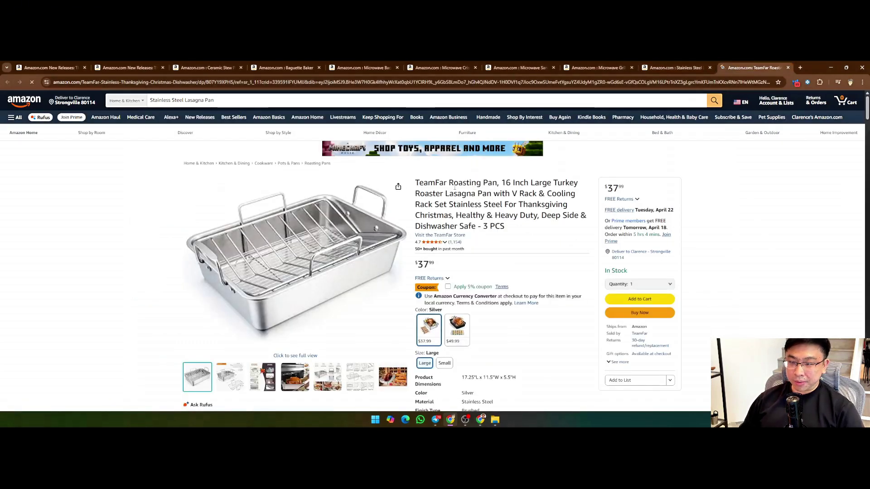
Copy "Roasting Pan" from the TeamFar listing title and search Amazon's Home & Kitchen department for it.
left_click_drag(463, 184, 497, 275)
left_click(417, 287)
key("ctrl+c")
left_click_drag(218, 100, 142, 100)
key("ctrl+v")
key("Return")
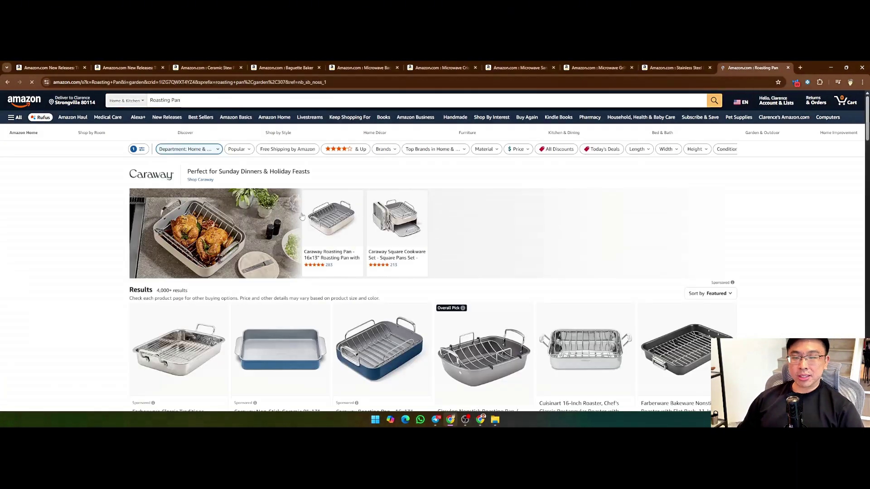
Check the top Roasting Pan results and highlight the past-month purchase figure of the Circulon Nonstick Roasting Pan.
scroll(184, 208, "down", 2)
scroll(115, 186, "down", 5)
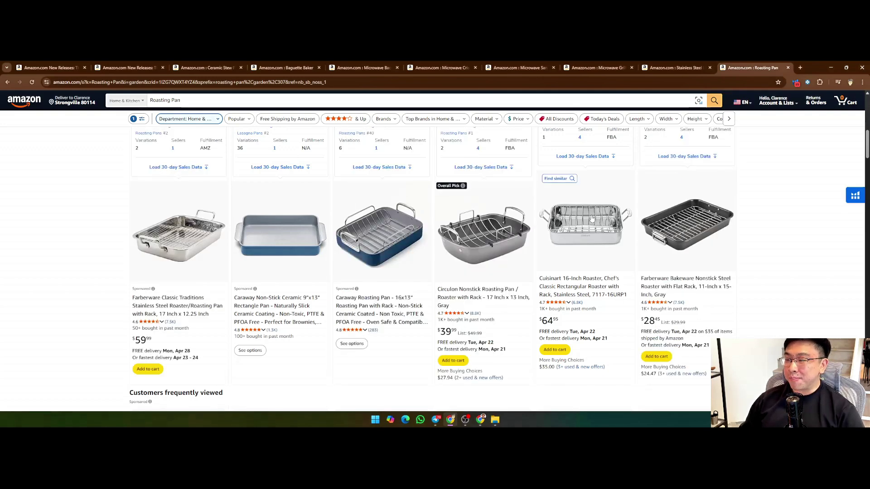
scroll(785, 232, "down", 6)
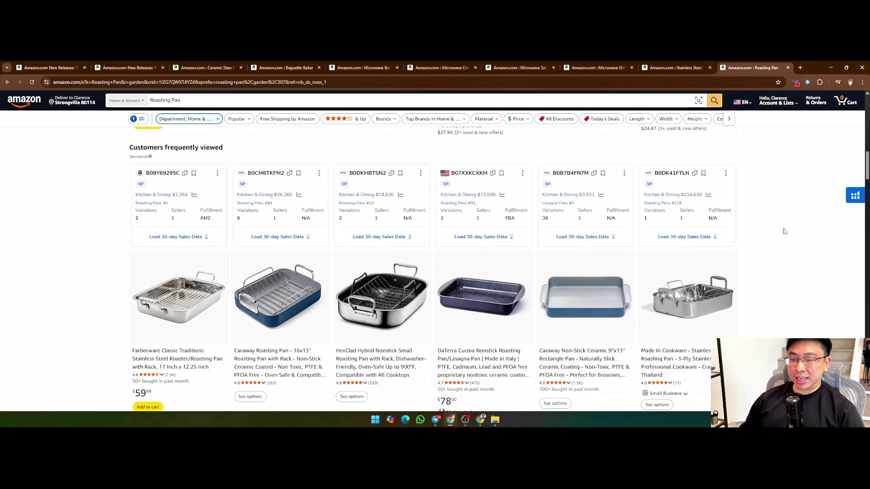
scroll(785, 231, "down", 1)
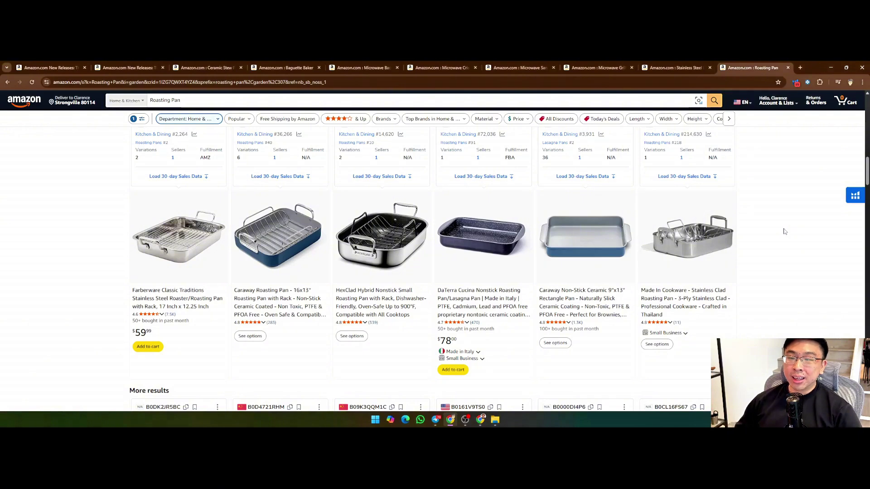
scroll(785, 232, "up", 6)
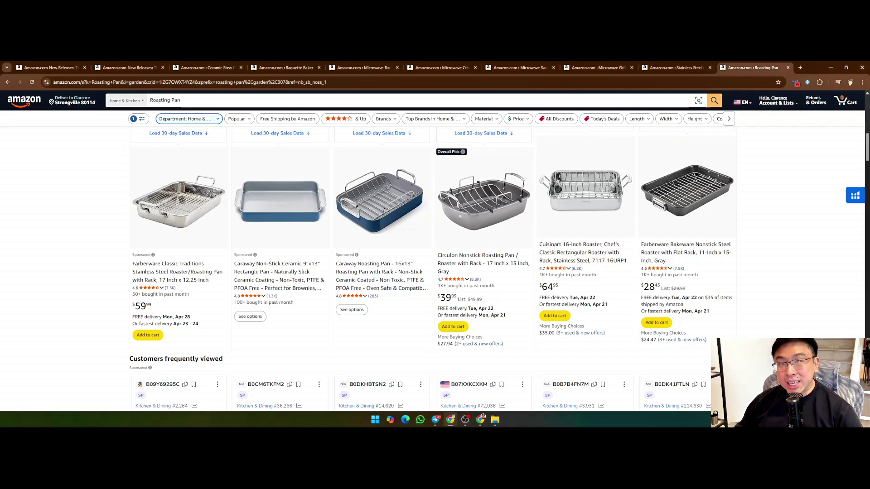
left_click_drag(443, 287, 482, 286)
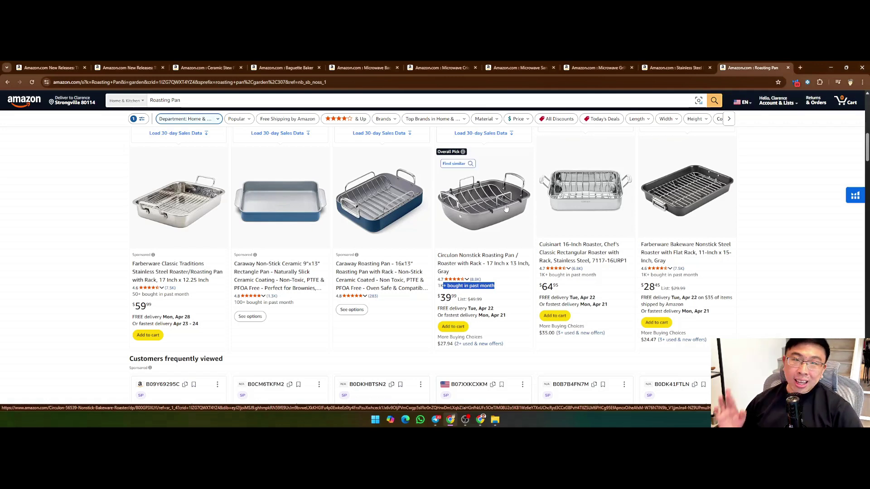
Compare brands, prices, reviews and past-month purchases across the remaining Roasting Pan results on the first page.
scroll(503, 196, "down", 7)
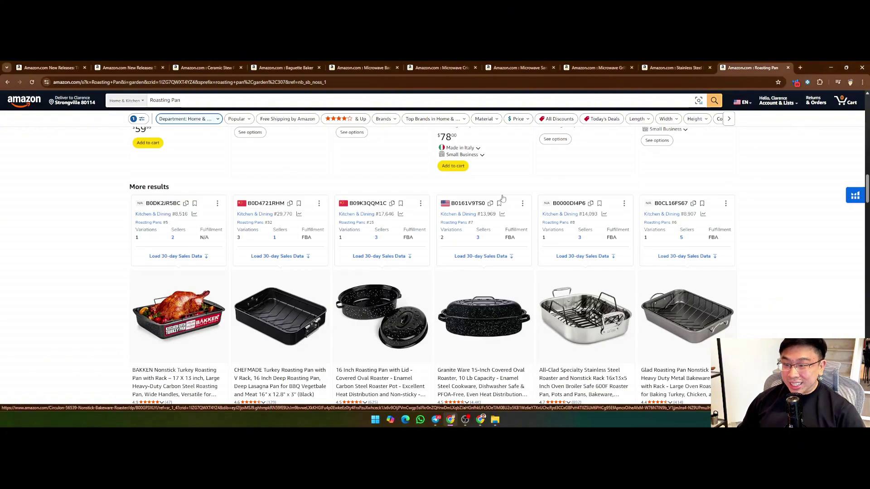
scroll(476, 193, "down", 9)
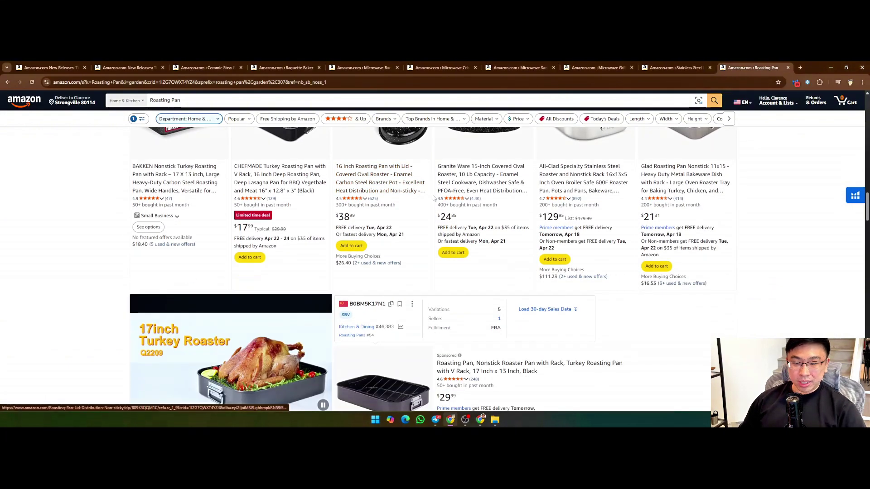
scroll(540, 206, "down", 7)
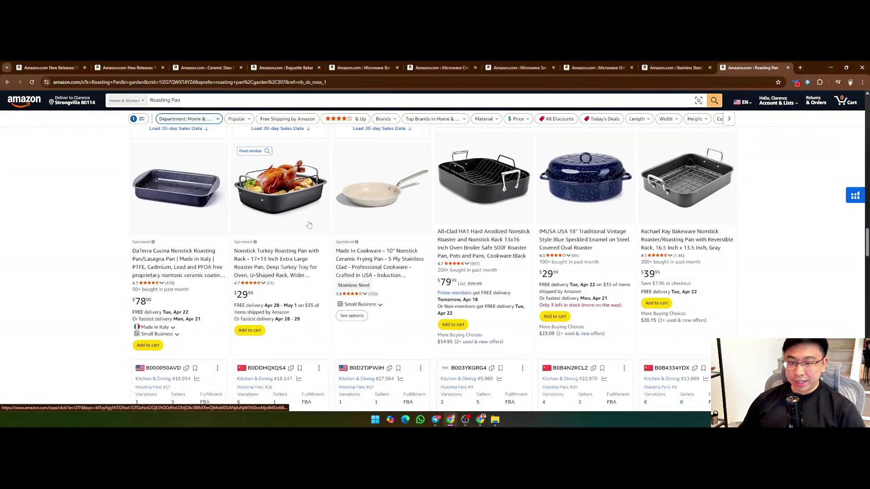
scroll(458, 236, "down", 1)
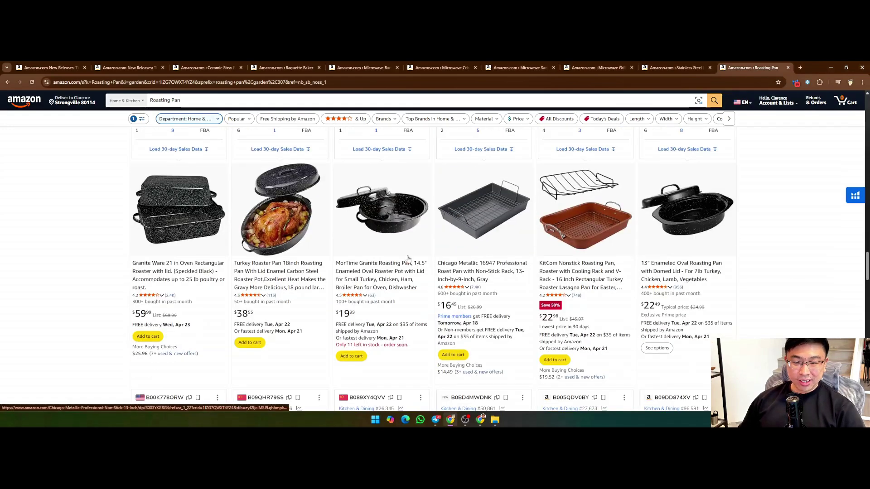
scroll(392, 270, "down", 1)
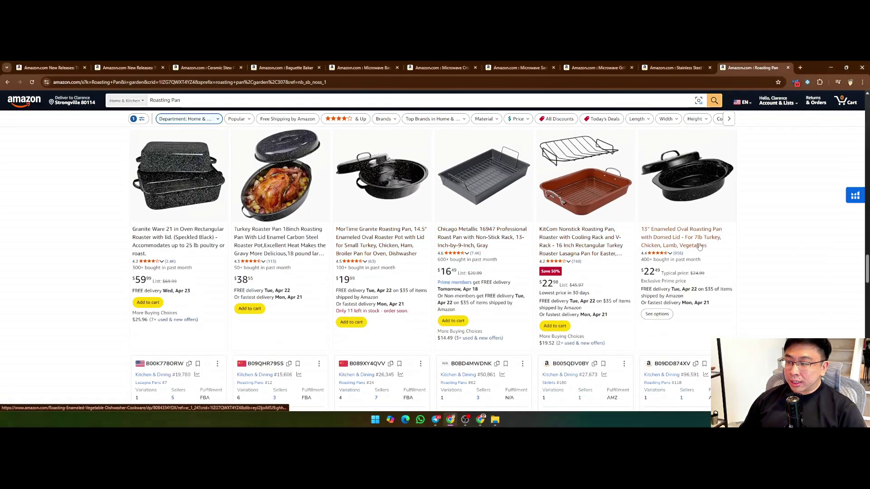
scroll(725, 254, "down", 8)
scroll(724, 254, "down", 5)
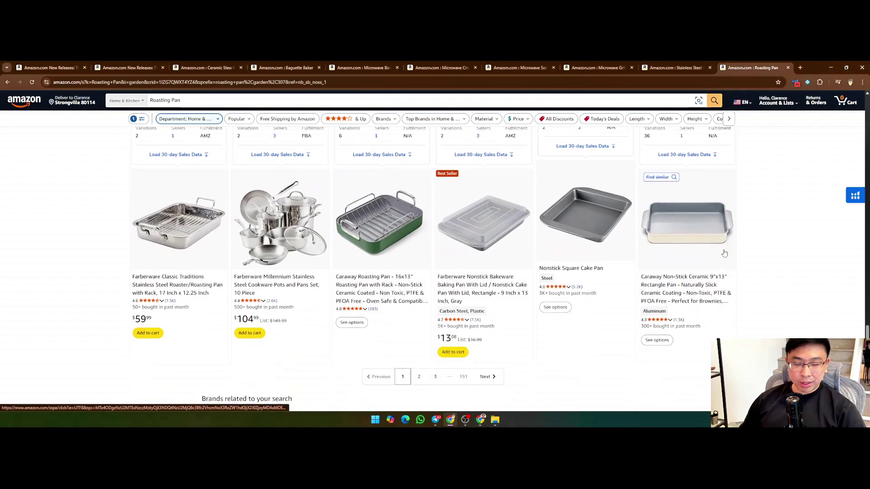
Open page 3 of the Roasting Pan results and check the demand and prices of the products listed there.
left_click(435, 237)
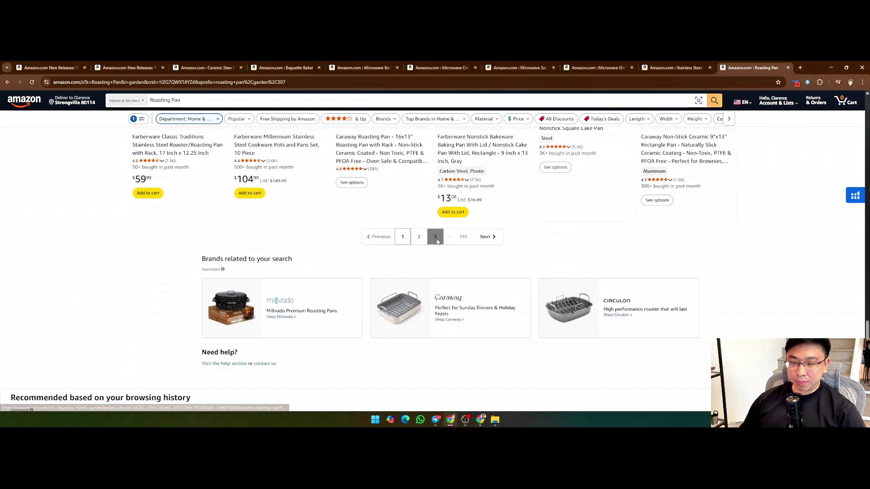
scroll(612, 200, "down", 4)
scroll(612, 200, "down", 4)
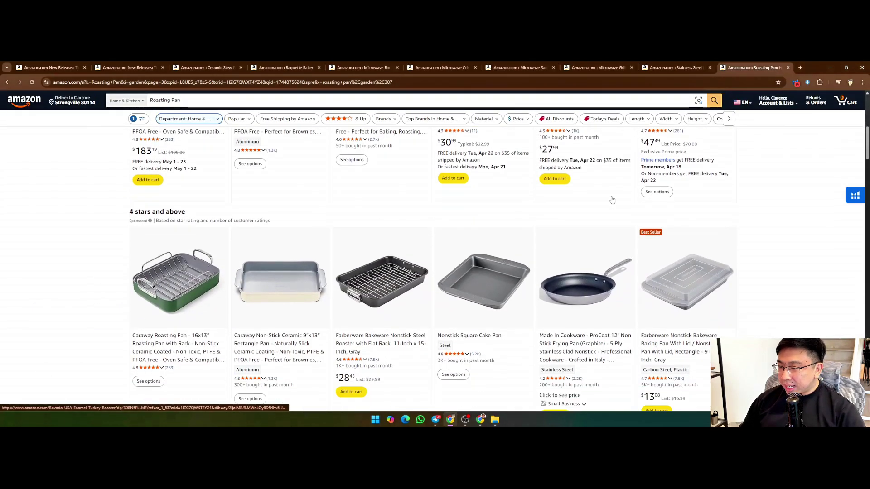
scroll(612, 200, "down", 10)
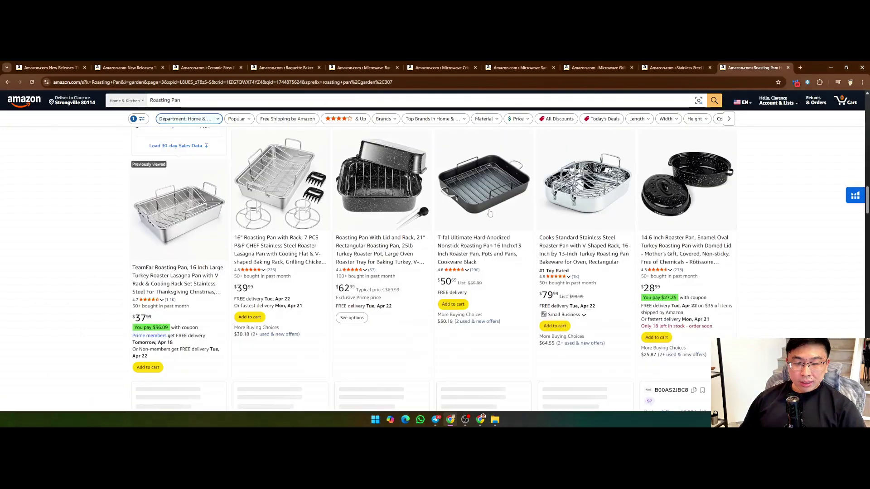
scroll(488, 214, "down", 5)
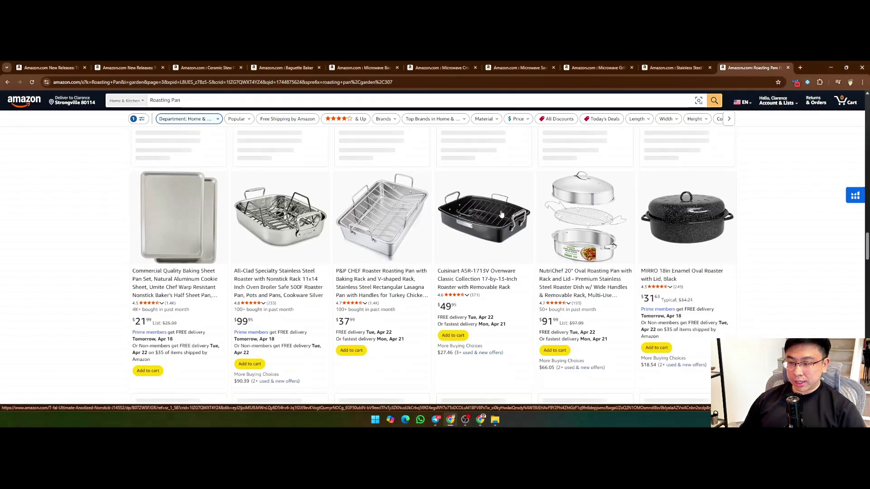
scroll(488, 214, "down", 5)
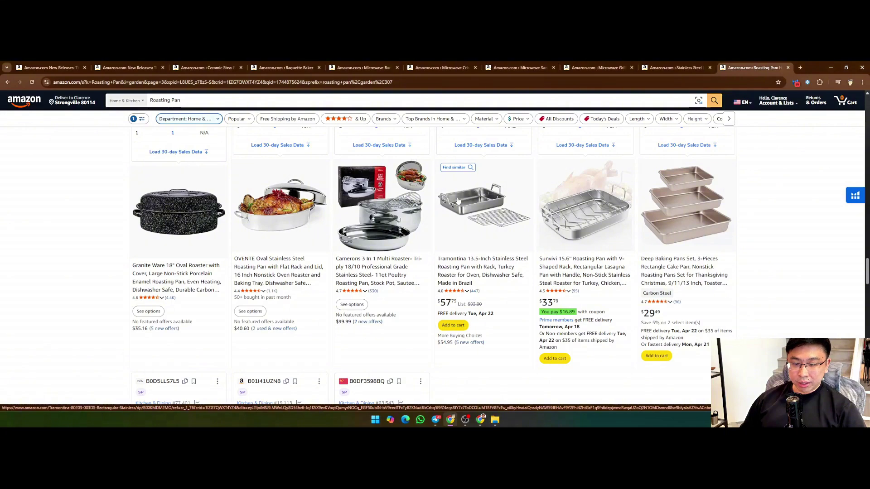
scroll(504, 218, "down", 8)
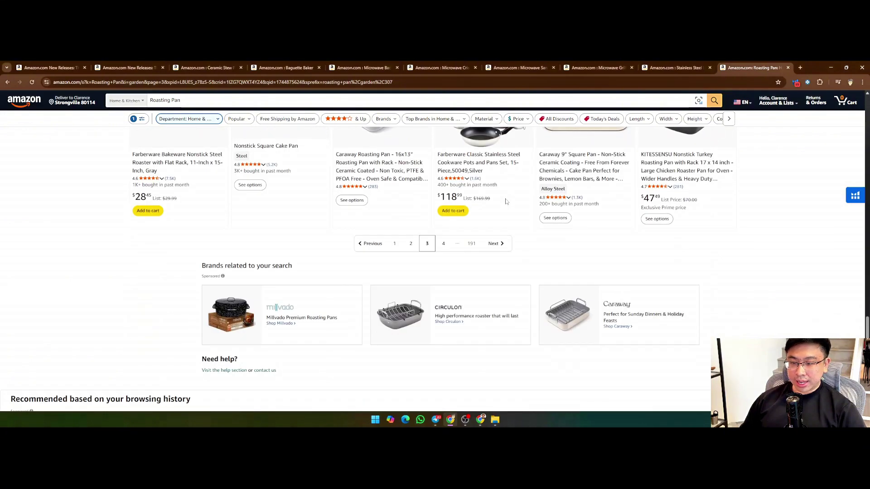
scroll(433, 267, "up", 20)
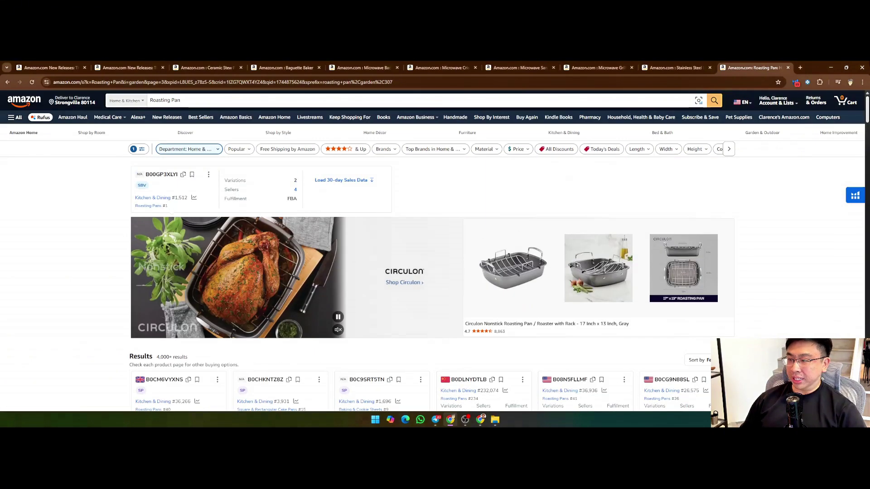
Close the Roasting Pan, Stainless Steel Lasagna Pan and Microwave Grill Pan search tabs.
left_click(789, 68)
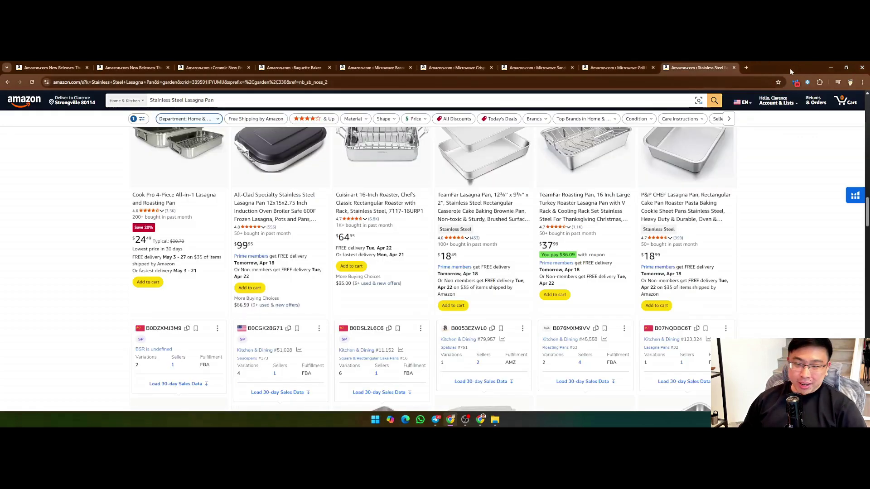
left_click(733, 68)
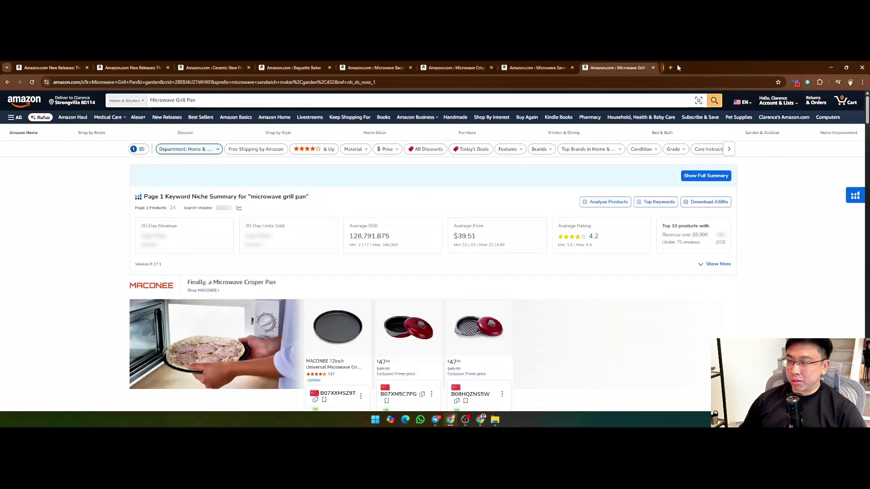
left_click(653, 67)
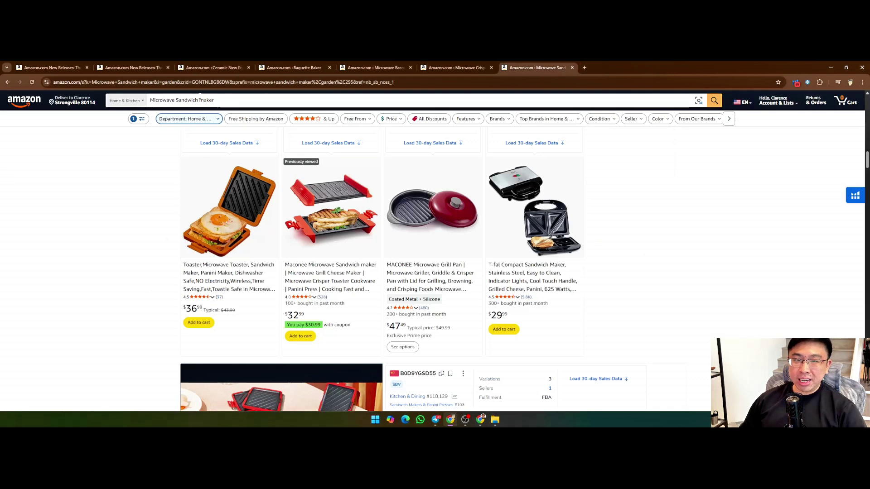
From the related keywords for "Microwave Sandwich maker", open the "microwave egg cooker" search and switch to its tab.
left_click_drag(219, 100, 175, 100)
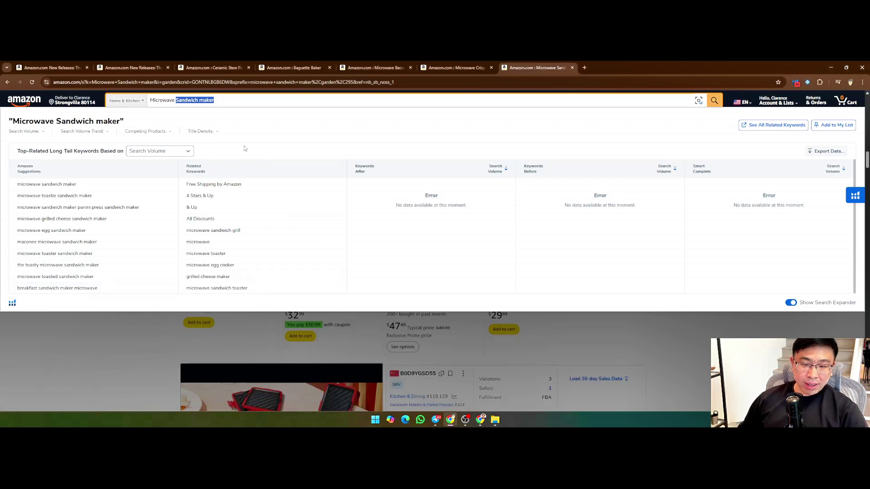
left_click(222, 266)
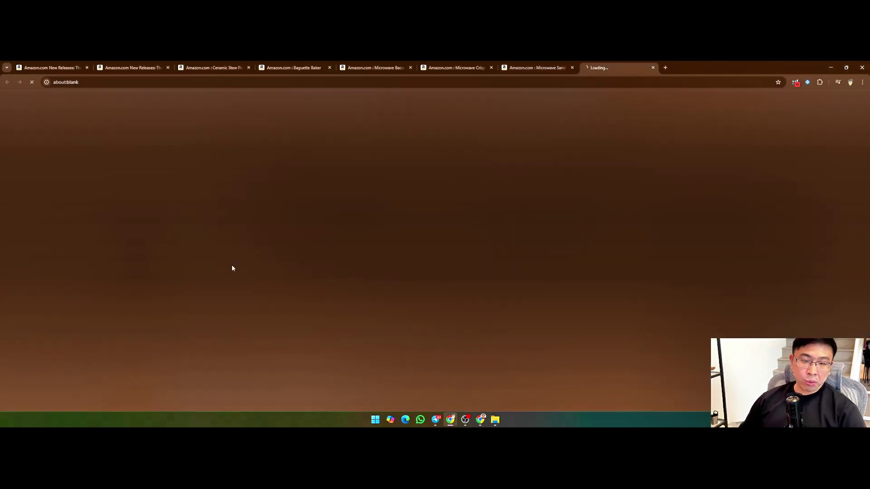
left_click(548, 68)
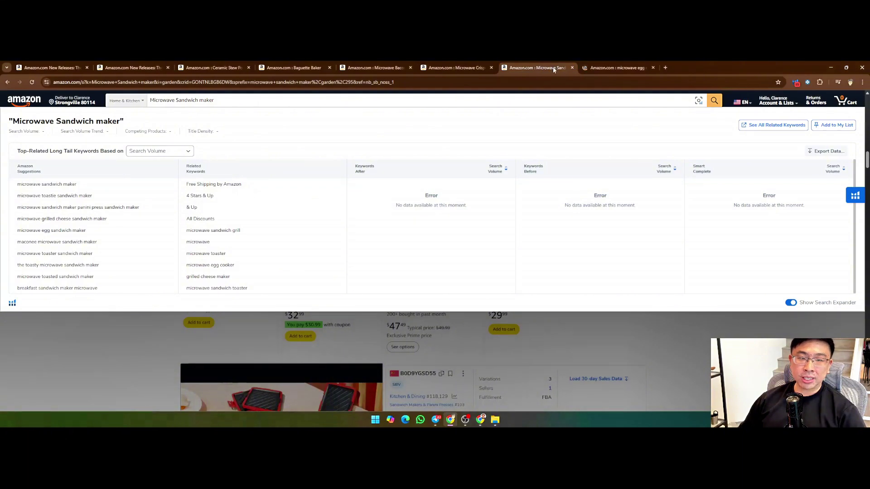
left_click(619, 68)
Compare brands, prices, reviews and past-month purchases across the microwave egg cooker results.
scroll(799, 216, "down", 2)
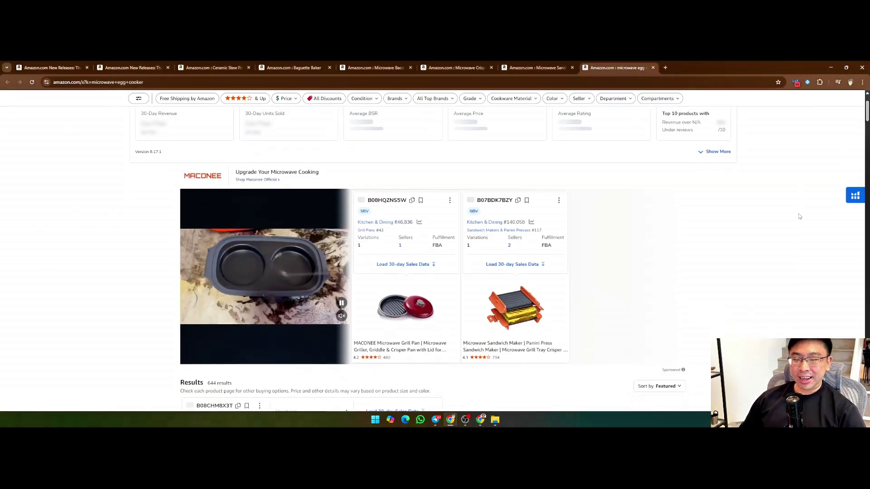
scroll(799, 216, "down", 5)
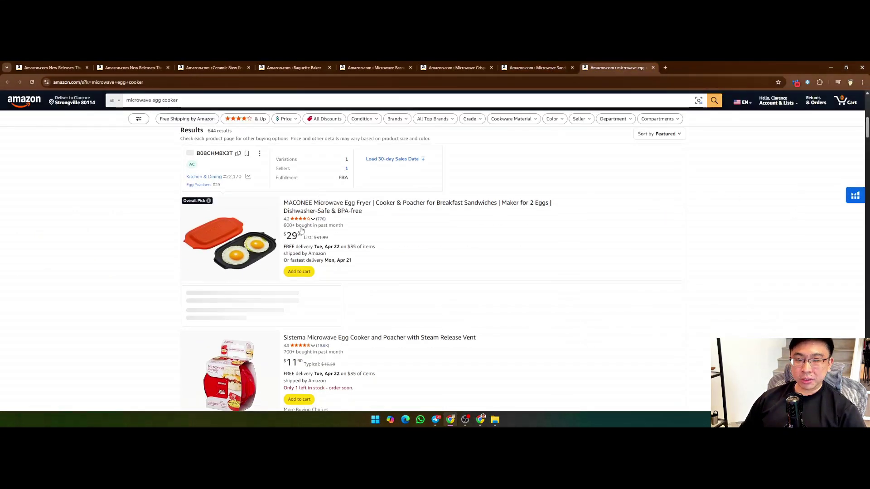
triple_click(286, 225)
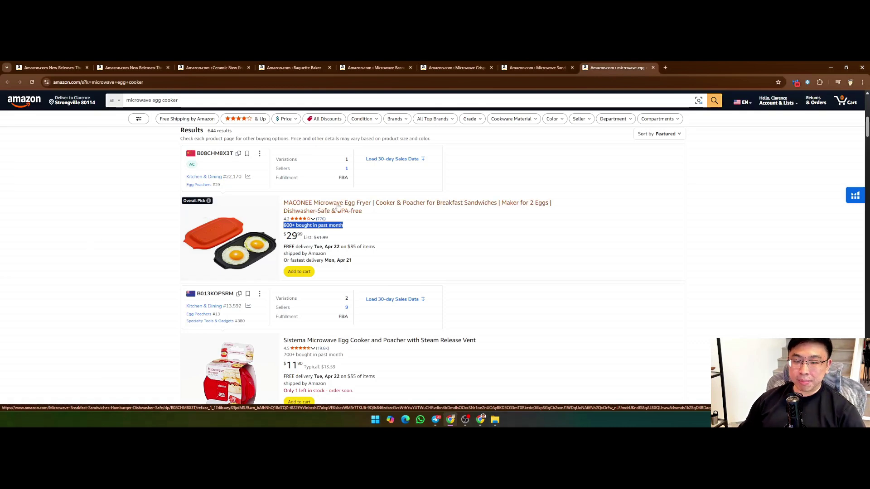
scroll(97, 246, "down", 3)
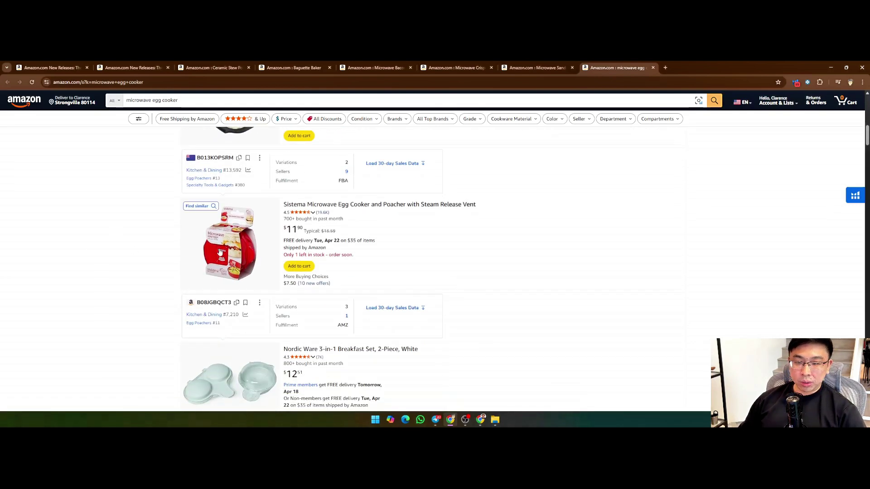
scroll(129, 222, "down", 8)
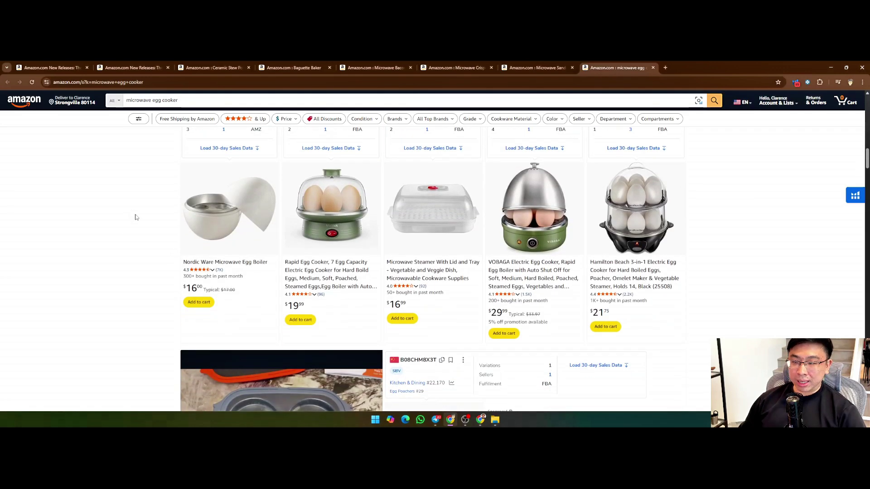
scroll(136, 217, "down", 3)
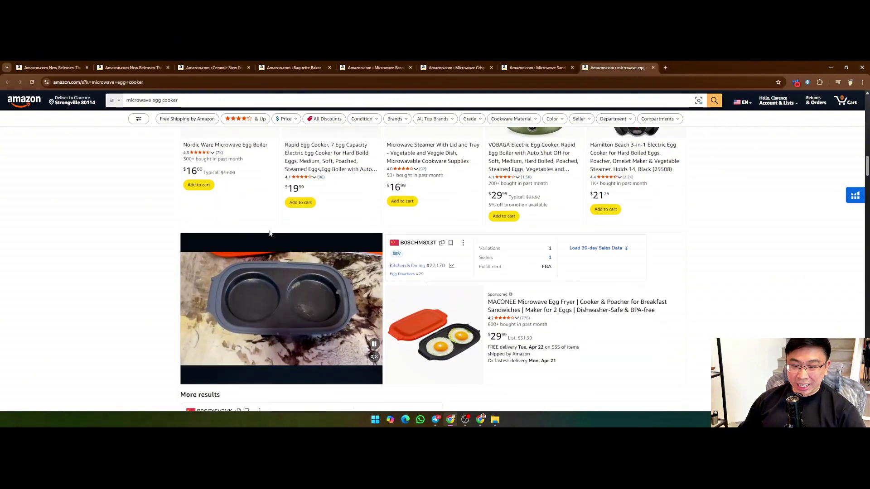
scroll(269, 234, "down", 10)
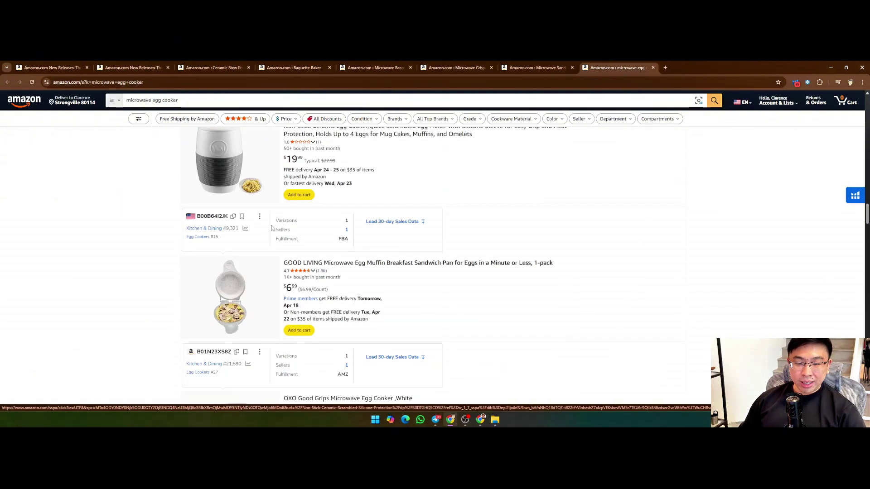
scroll(271, 228, "down", 2)
scroll(621, 206, "down", 6)
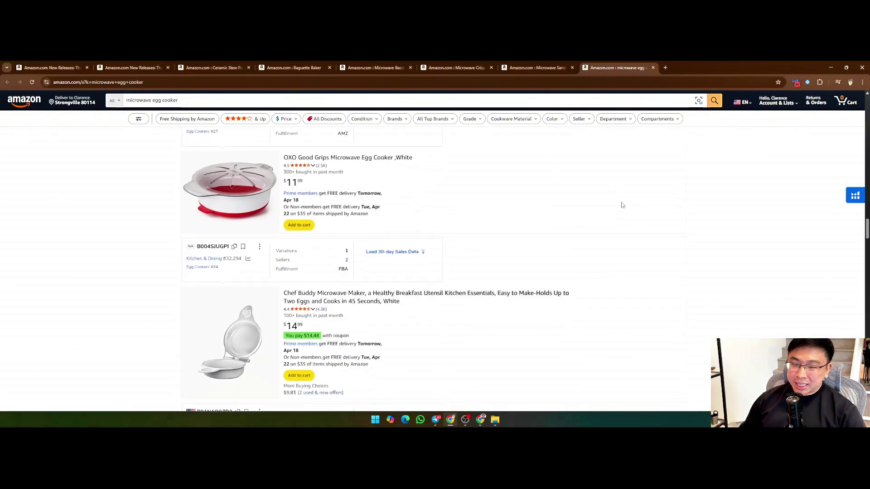
left_click_drag(867, 237, 868, 118)
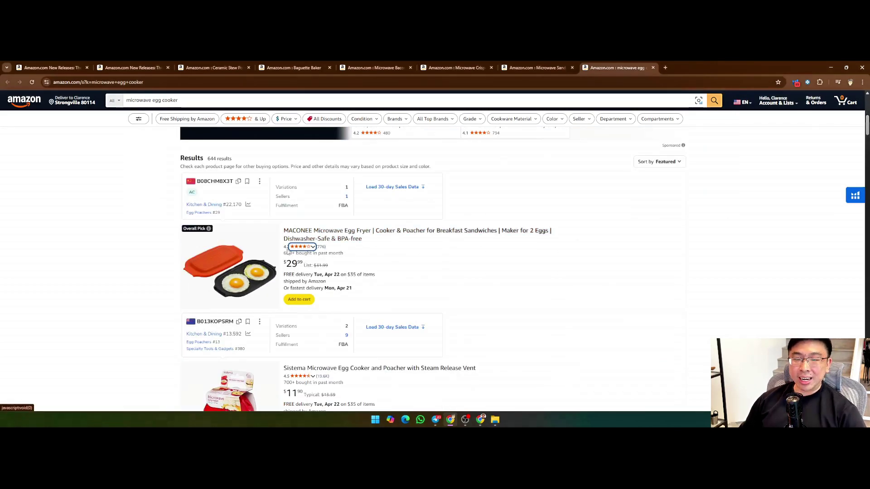
Open the MACONEE Microwave Egg Fryer listing in a new tab and switch to it.
right_click(312, 233)
left_click(335, 239)
left_click(684, 67)
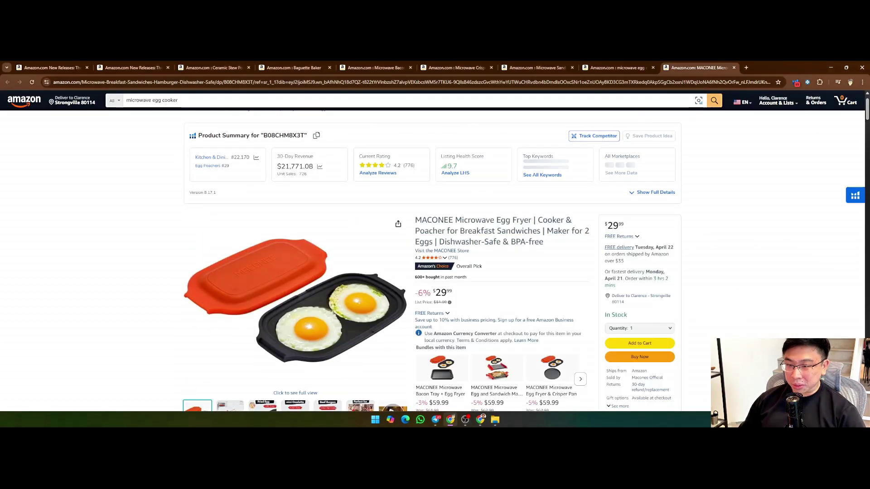
Copy "Microwave Egg Fryer" from the product title and search Amazon for it.
left_click_drag(454, 220, 533, 220)
key("ctrl+c")
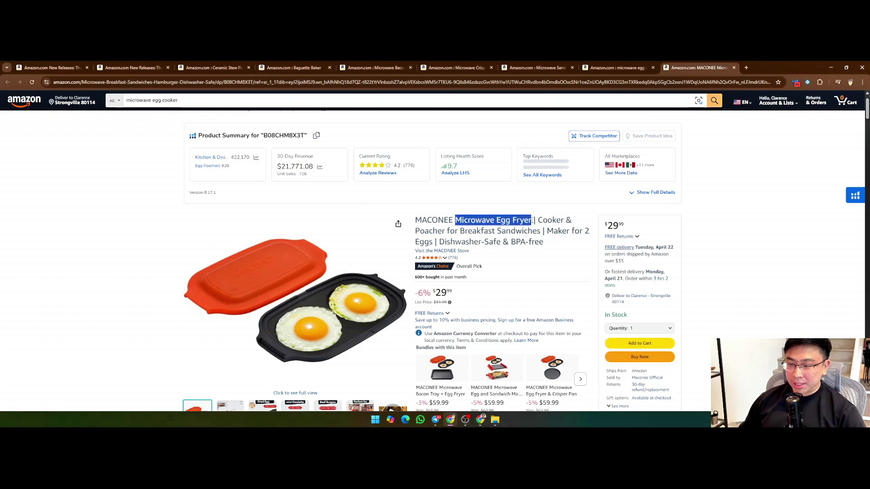
scroll(533, 220, "up", 2)
left_click_drag(181, 100, 168, 100)
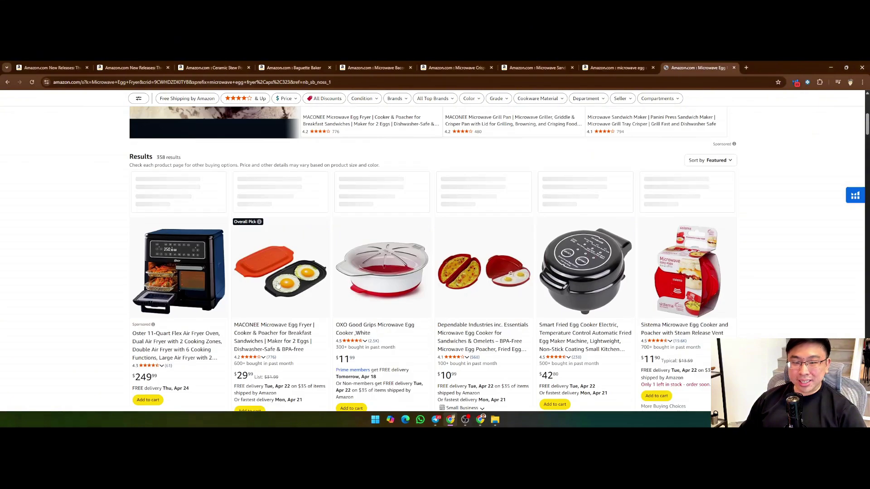
Check which brands, prices and past-month purchases appear in the Microwave Egg Fryer results.
scroll(52, 227, "down", 9)
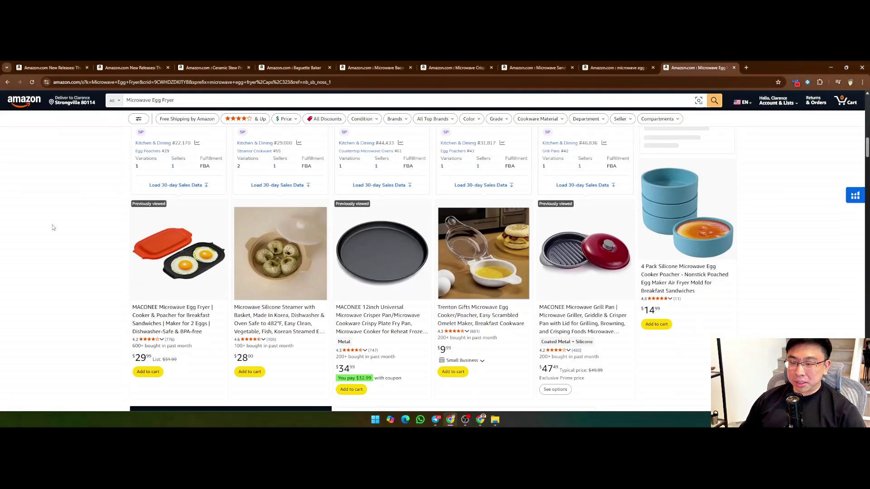
scroll(53, 227, "down", 1)
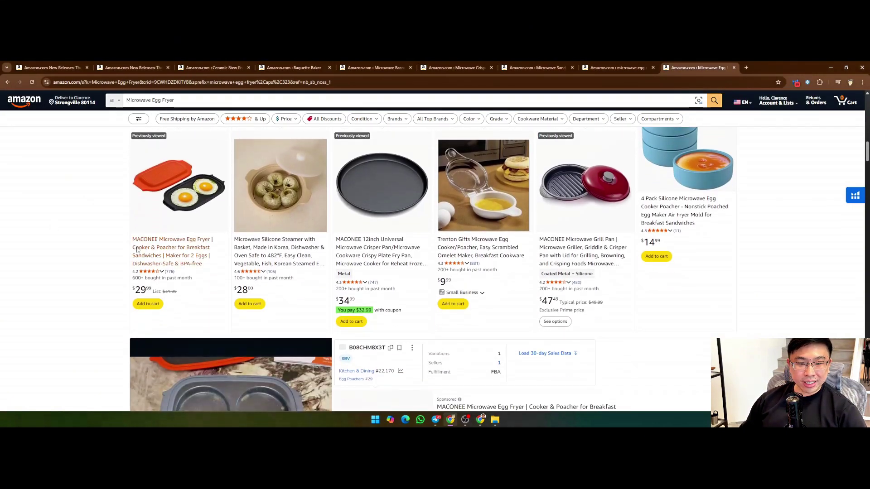
scroll(91, 234, "down", 8)
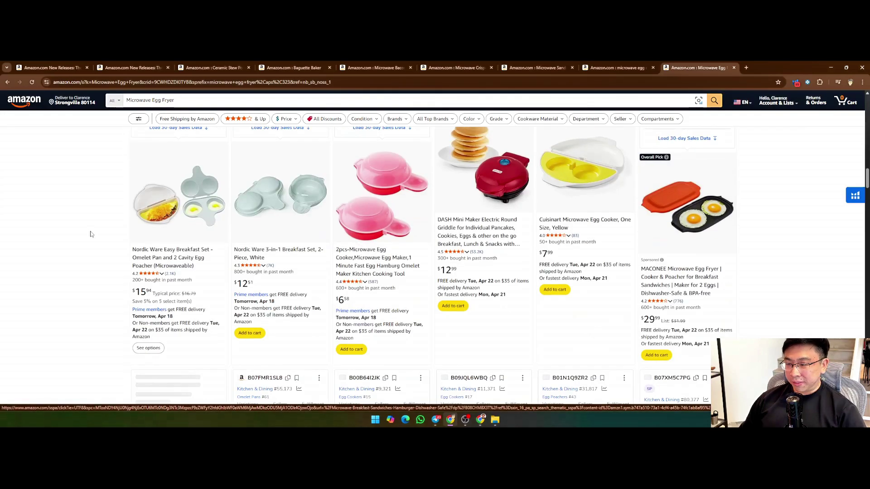
scroll(90, 234, "down", 9)
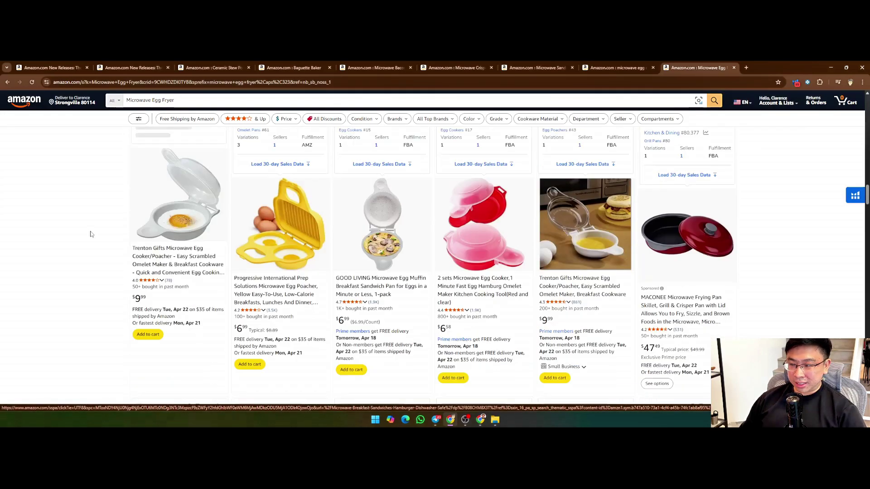
scroll(90, 234, "down", 3)
scroll(90, 233, "up", 2)
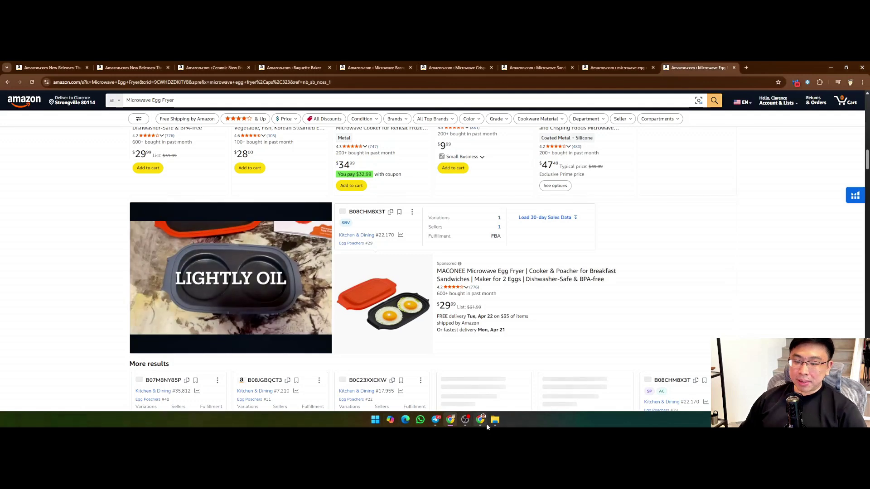
Switch to the product research spreadsheet, add "Microwave Egg Fryer" in cell A30 and copy the formatting of the entry above onto it.
left_click(481, 420)
left_click(489, 314)
left_click(478, 338)
key("ctrl+v")
left_click(485, 328)
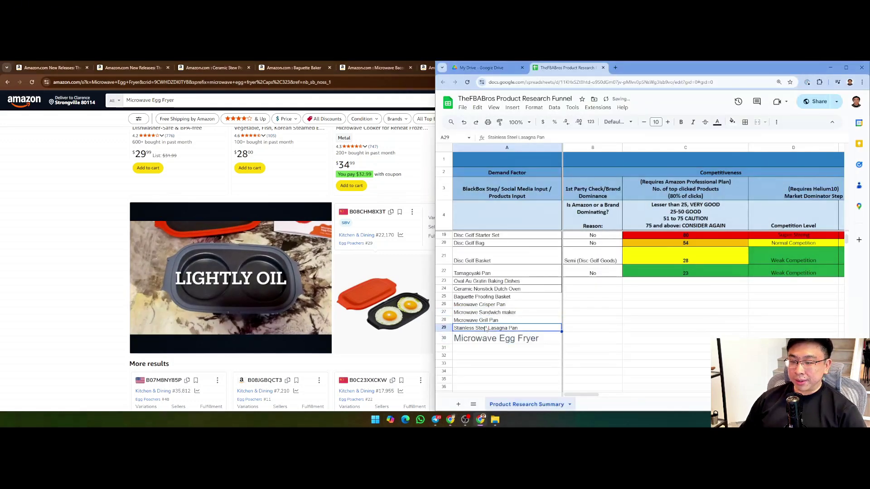
left_click(499, 122)
left_click(505, 339)
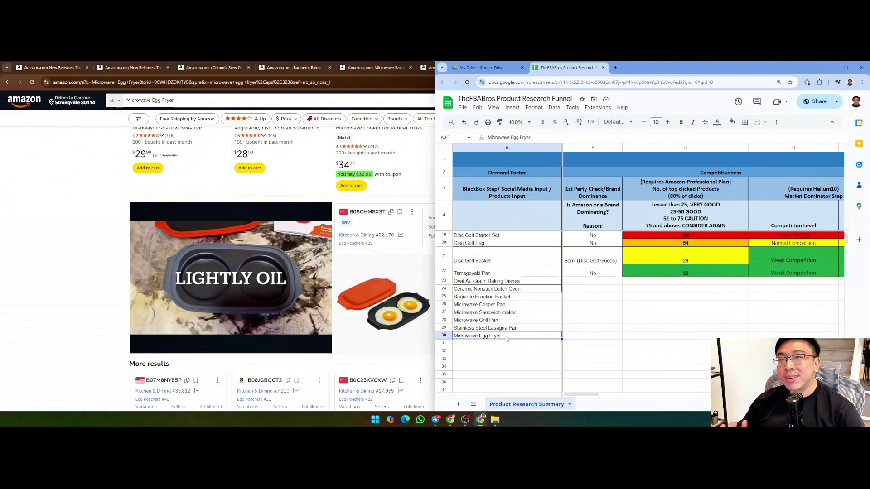
Return to Amazon's microwave egg cooker results, open the VOBAGA Electric Egg Cooker listing in a new tab and place that tab beside the results.
left_click(6, 236)
scroll(694, 270, "down", 5)
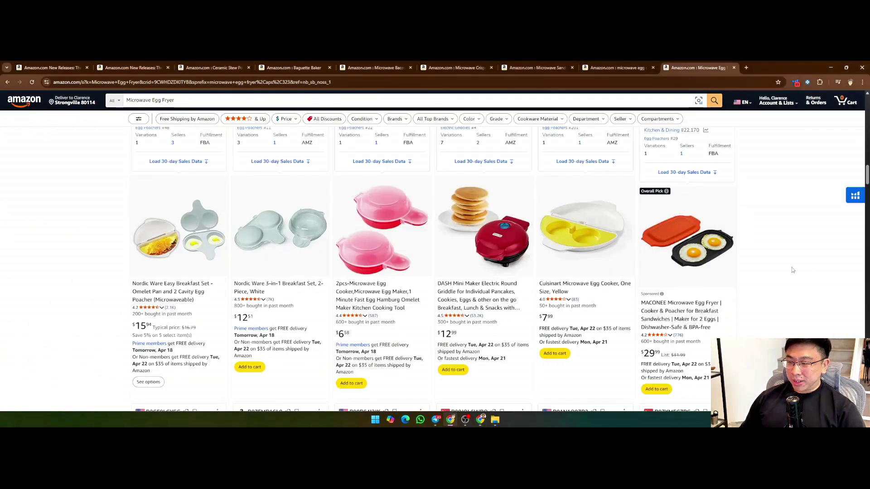
scroll(792, 274, "up", 20)
left_click(627, 68)
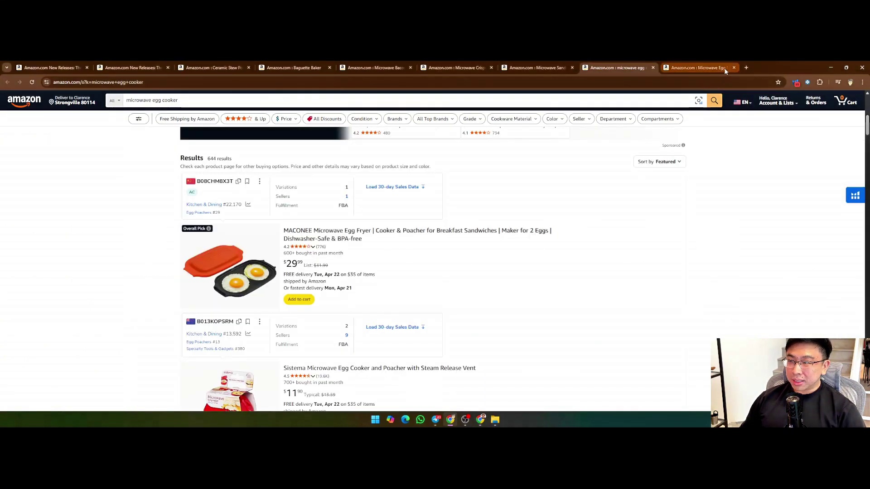
scroll(720, 233, "down", 8)
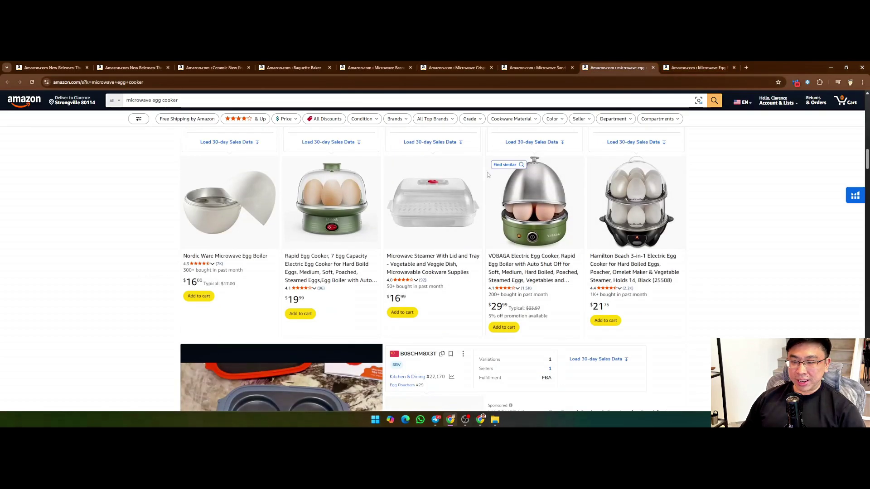
right_click(534, 263)
left_click(557, 269)
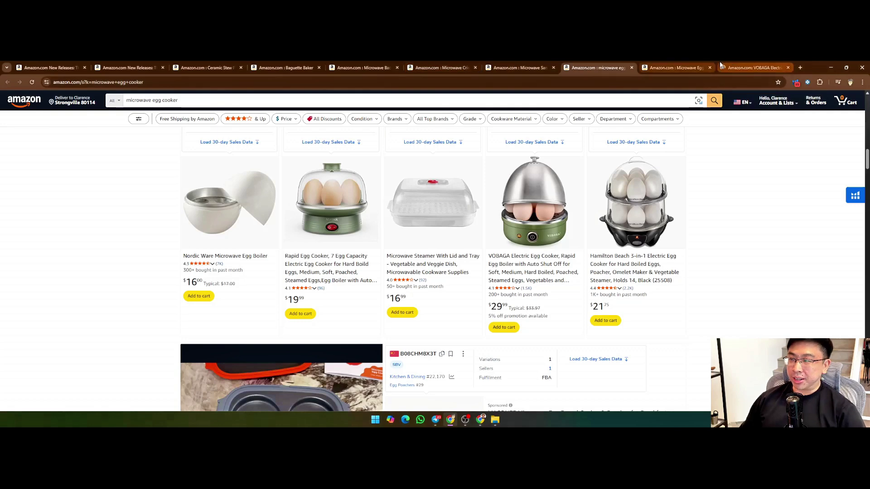
left_click_drag(721, 64, 644, 65)
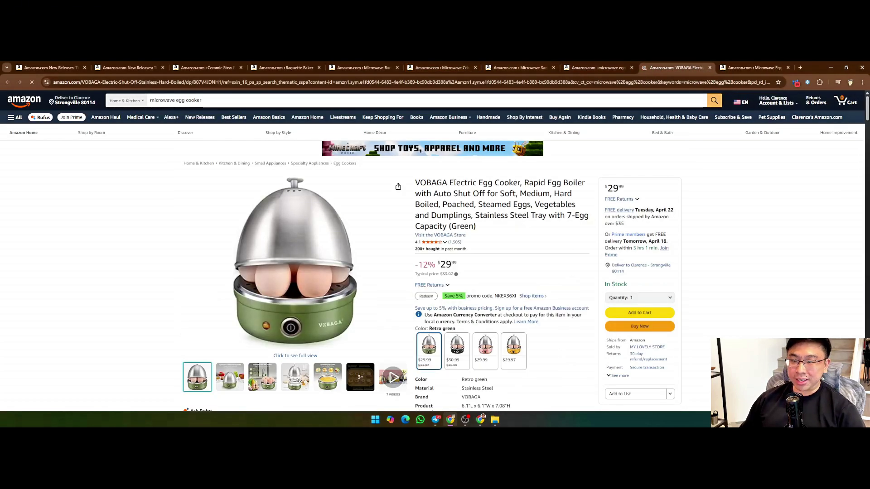
Copy "Electric Egg Cooker" from the VOBAGA product title and search Home & Kitchen for it.
left_click_drag(451, 183, 513, 272)
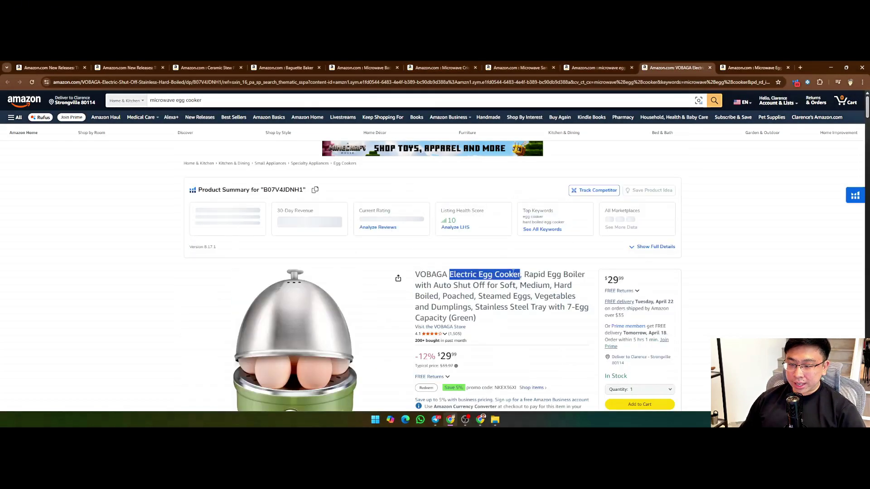
key("ctrl+c")
left_click_drag(222, 100, 152, 102)
key("ctrl+v")
key("Return")
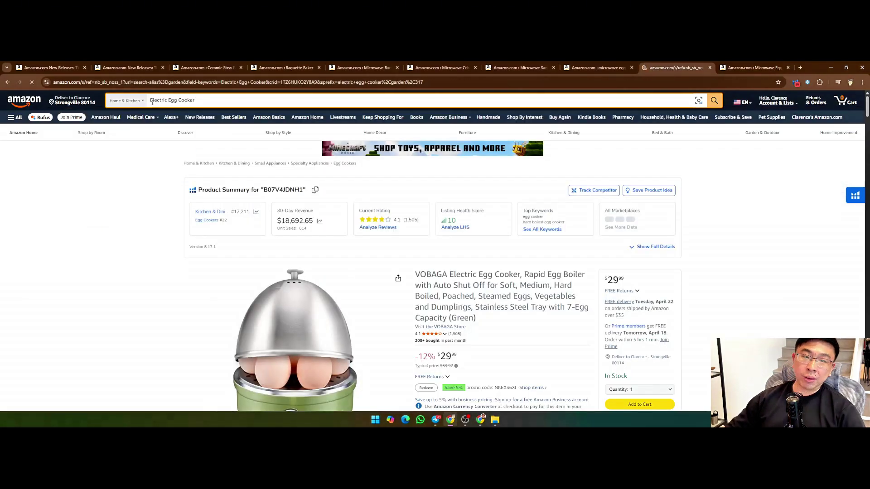
Compare brands, prices, reviews and past-month purchases across the Electric Egg Cooker results.
scroll(118, 200, "down", 5)
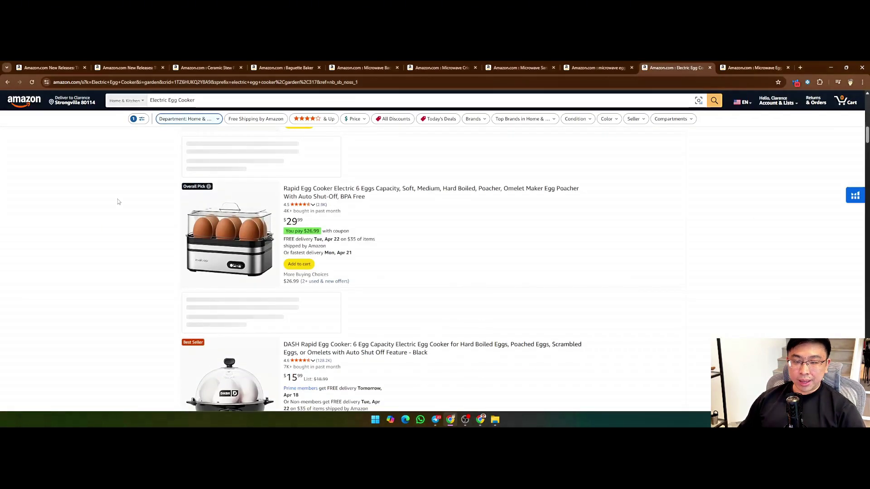
scroll(118, 201, "down", 3)
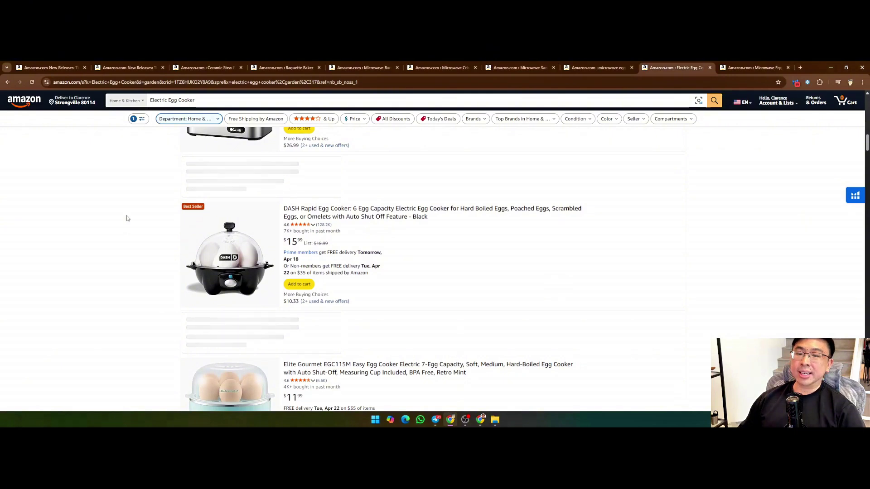
scroll(128, 217, "up", 3)
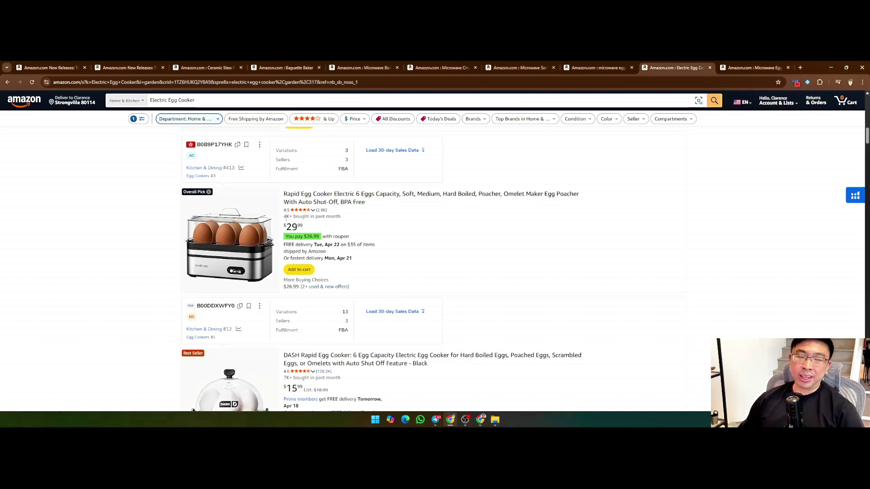
scroll(146, 227, "down", 11)
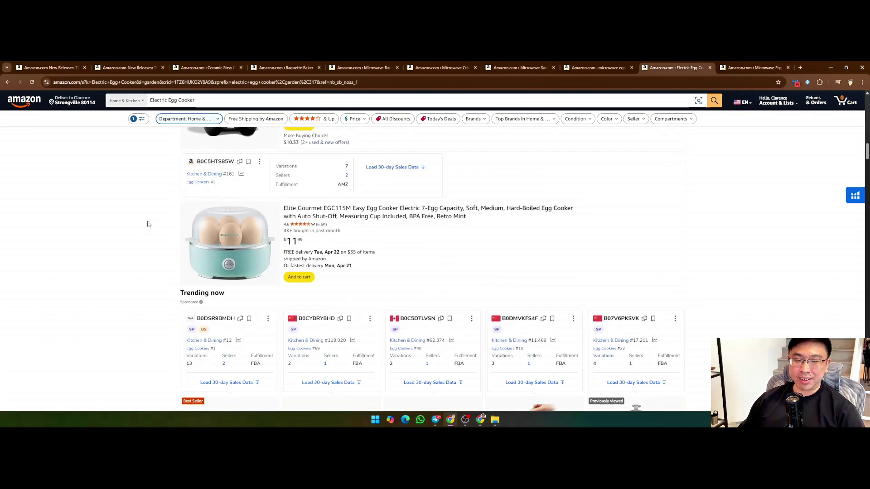
scroll(147, 223, "down", 2)
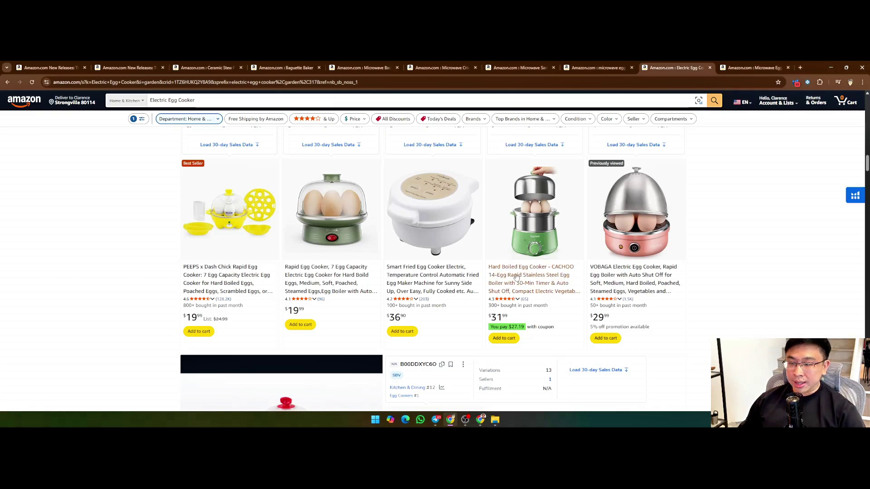
Search Home & Kitchen for "hard boiled egg cooker" and look at the first products listed.
left_click(149, 100)
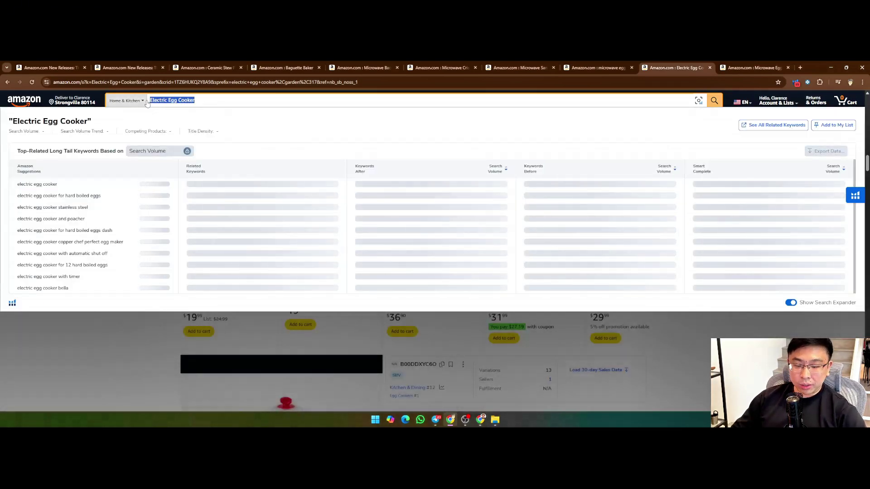
type("hard b")
type("oiled egg")
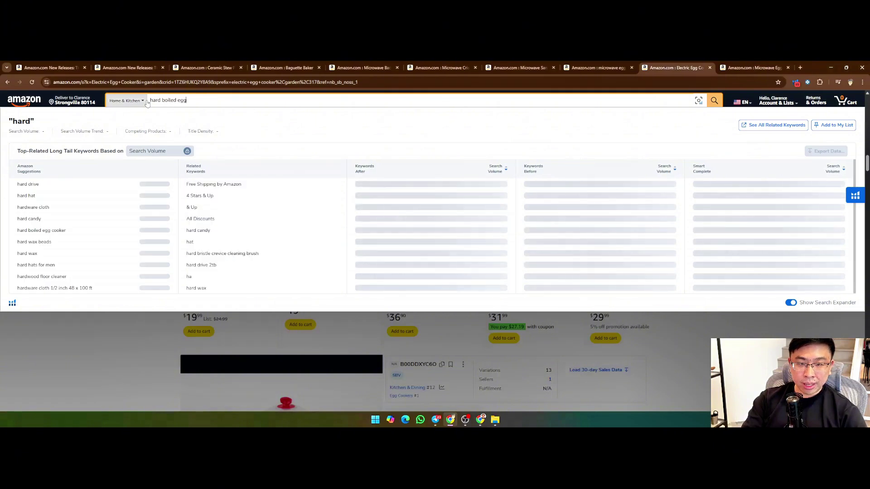
type(" booker")
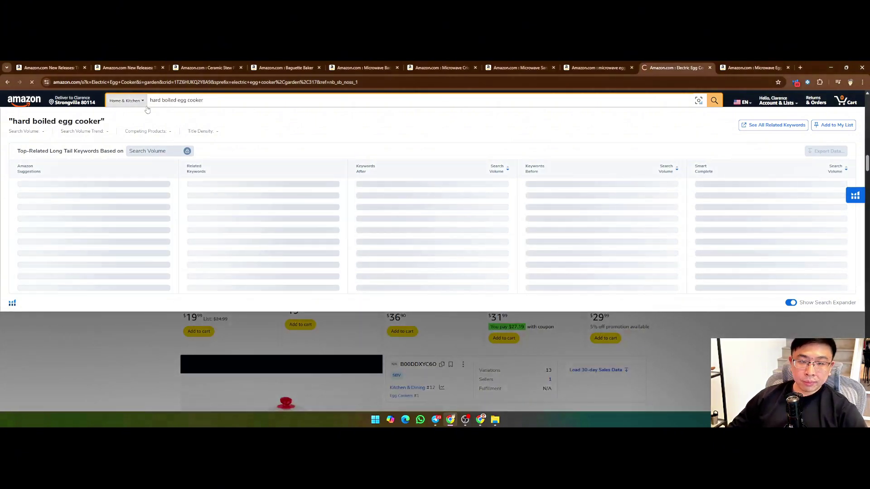
key("Return")
scroll(497, 211, "down", 5)
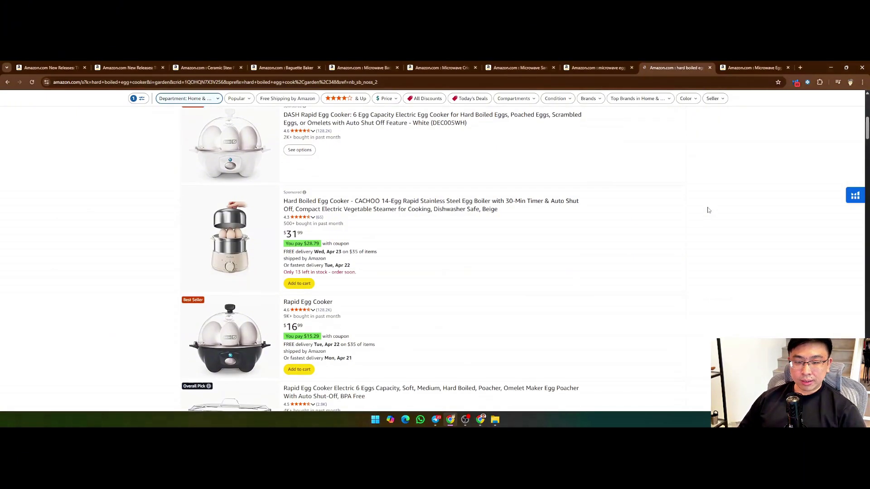
Examine the brands, prices, reviews and past-month purchases throughout the "hard boiled egg cooker" results.
scroll(545, 190, "down", 8)
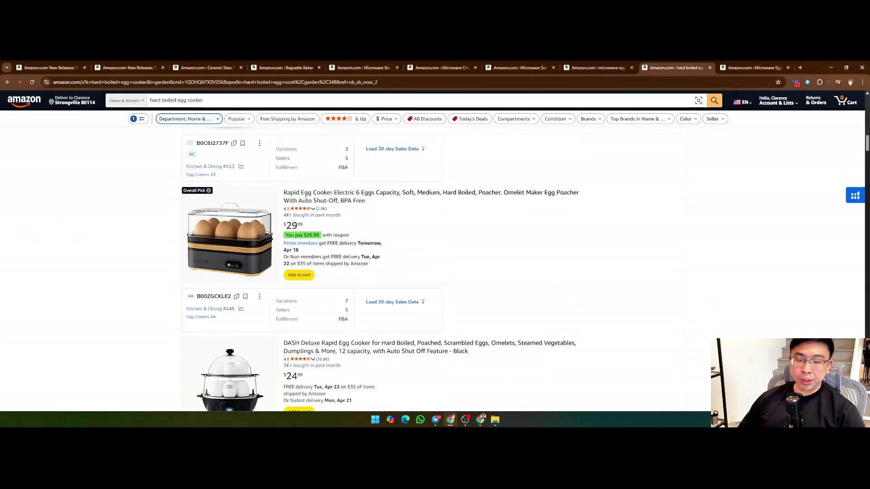
scroll(446, 215, "down", 5)
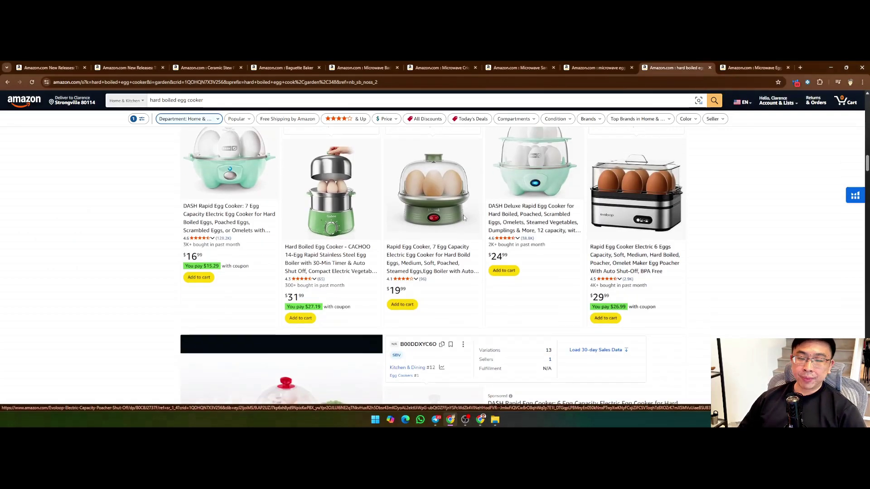
scroll(814, 276, "down", 10)
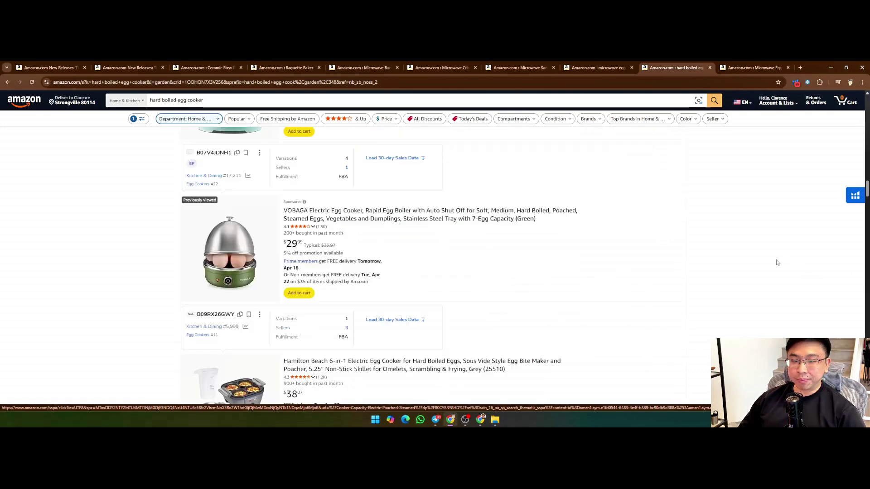
scroll(665, 213, "down", 7)
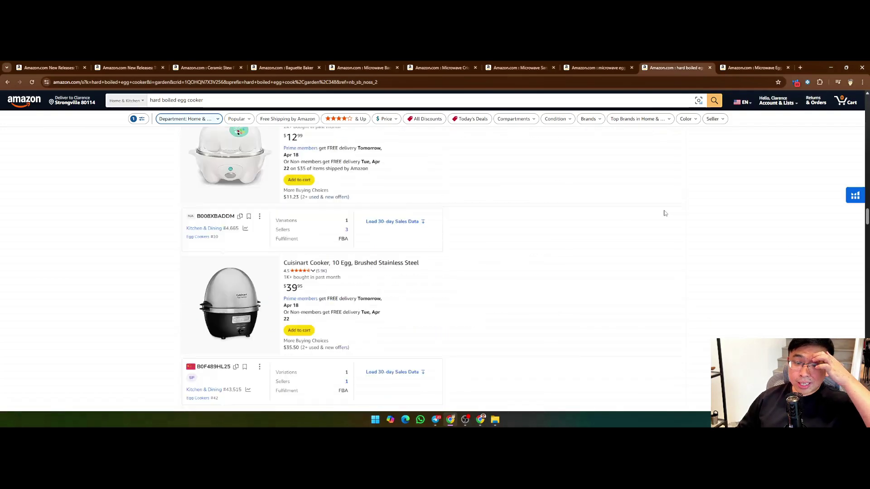
scroll(666, 213, "down", 9)
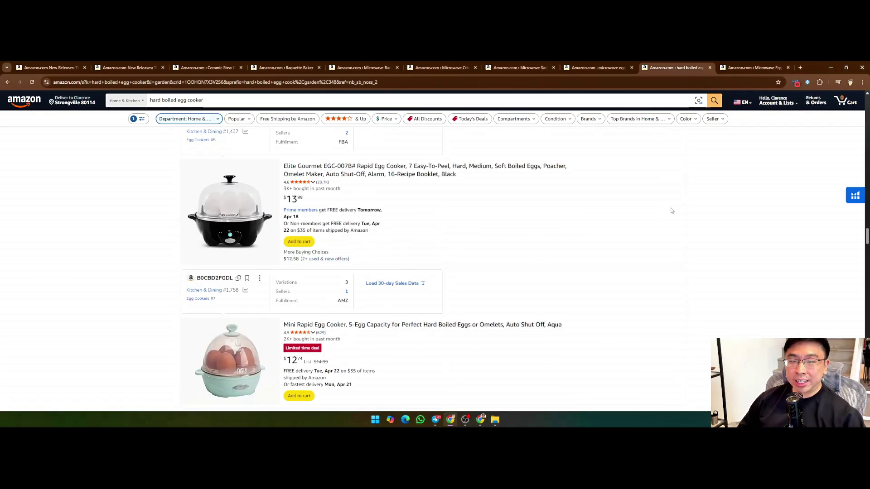
scroll(672, 222, "down", 7)
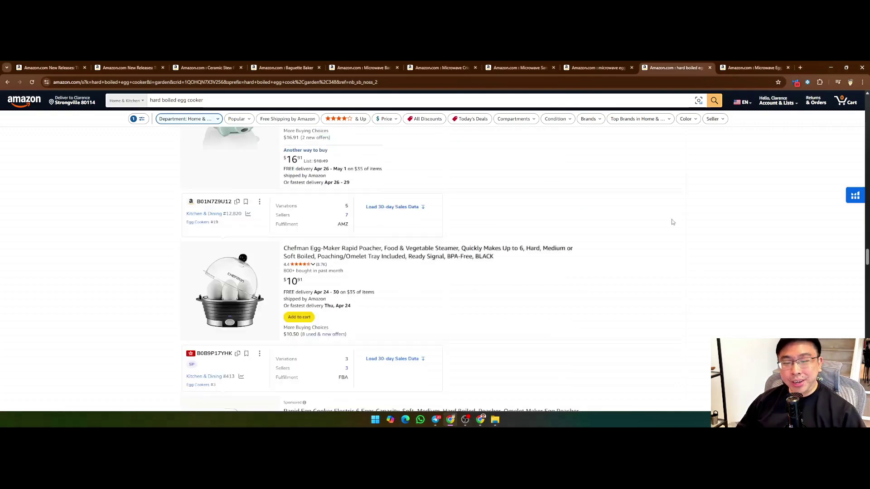
scroll(673, 222, "down", 5)
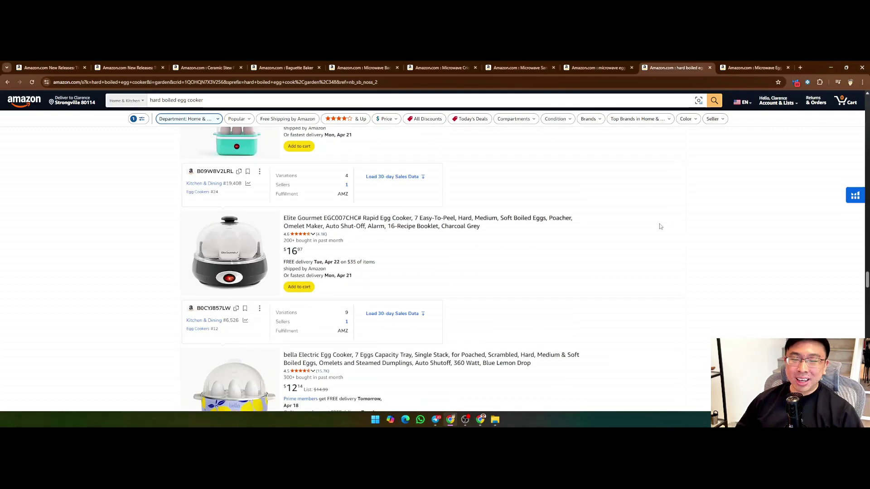
scroll(637, 267, "down", 15)
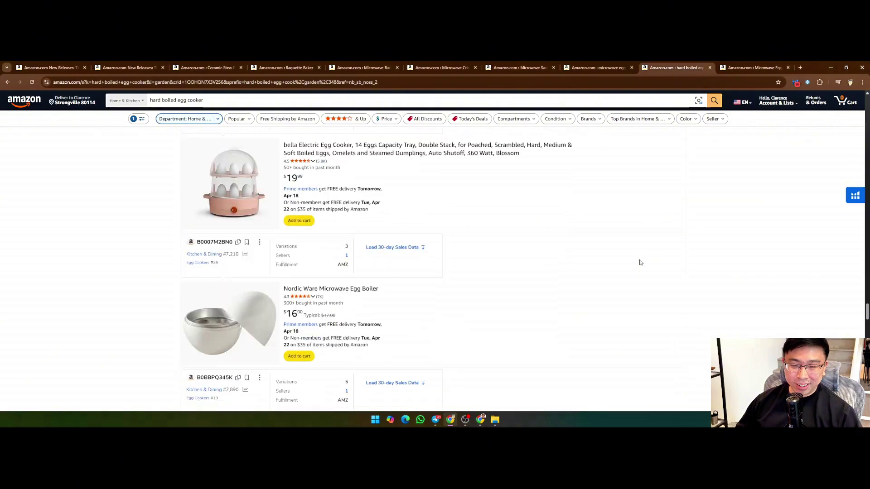
scroll(641, 260, "down", 12)
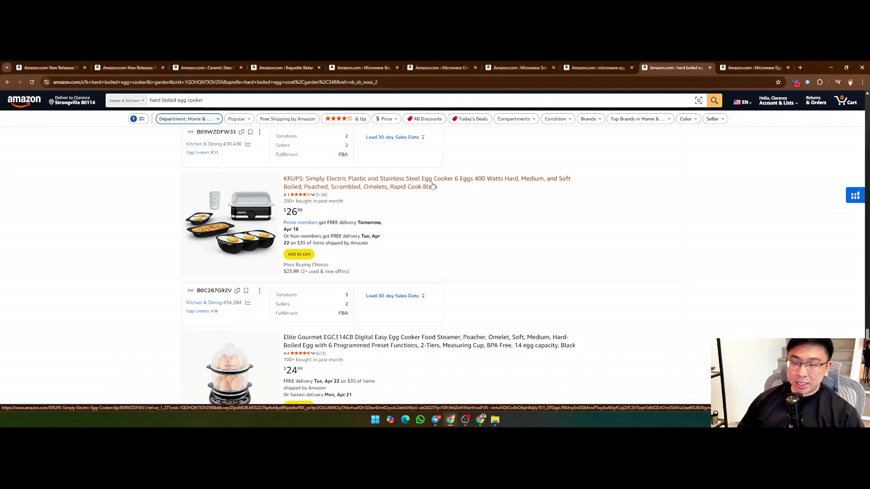
Open the KRUPS Simply Electric egg cooker listing in a new tab and check its product summary and top keywords.
right_click(401, 189)
left_click(425, 198)
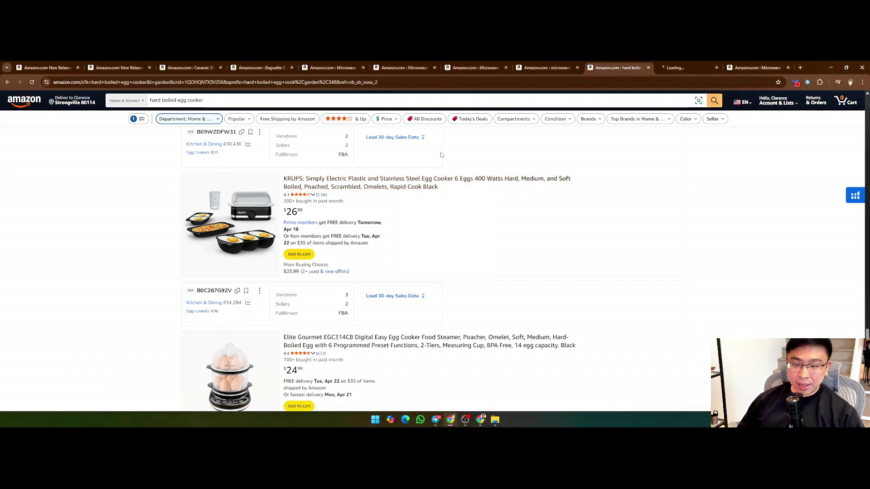
left_click(686, 67)
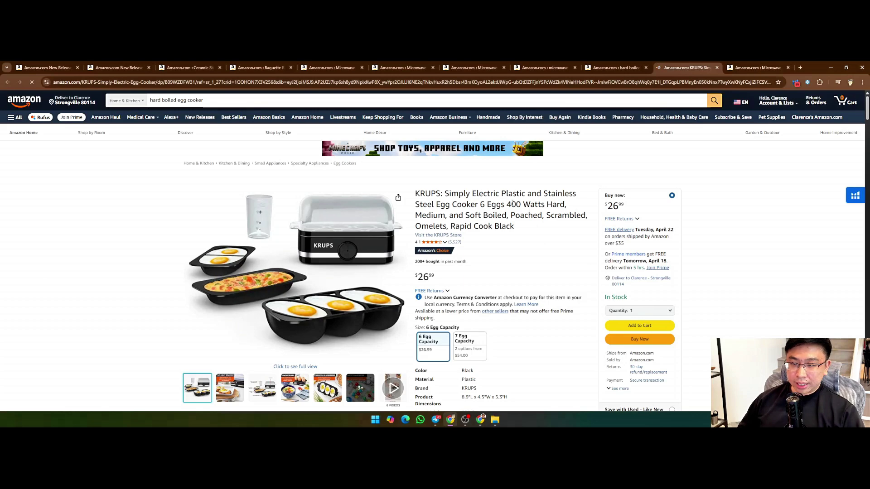
scroll(510, 213, "down", 1)
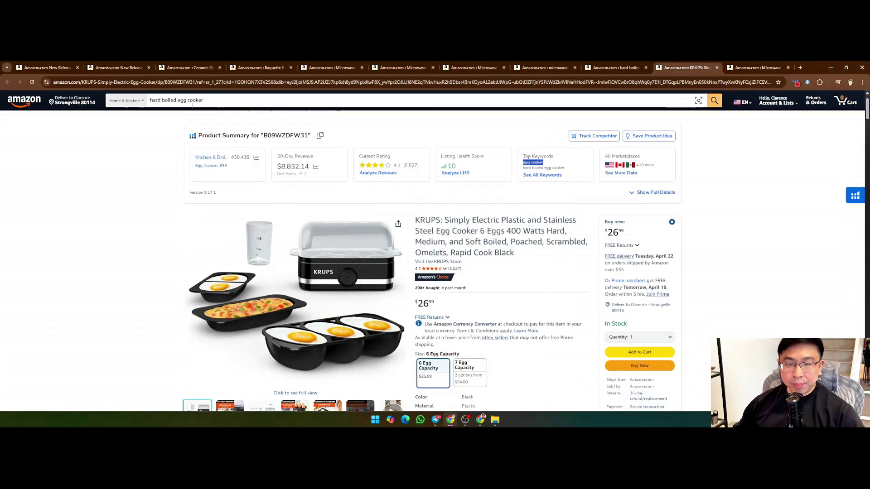
Search Home & Kitchen for "egg cooker" and compare the listed products' brands, prices and past-month purchases.
left_click_drag(208, 101, 147, 101)
type("egg cooker")
key("Return")
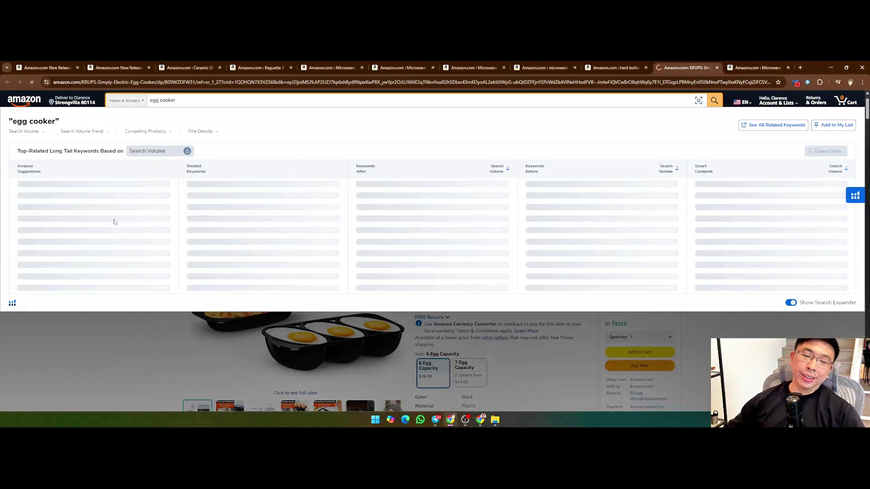
scroll(569, 199, "down", 3)
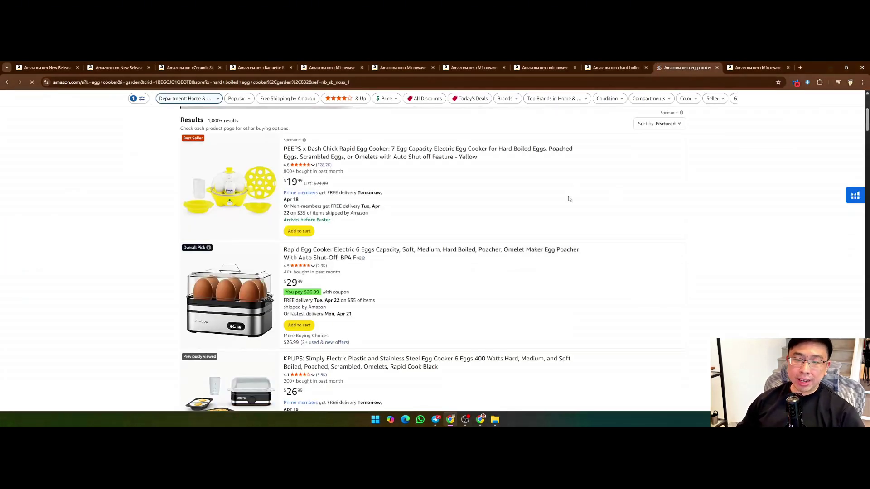
scroll(655, 204, "down", 3)
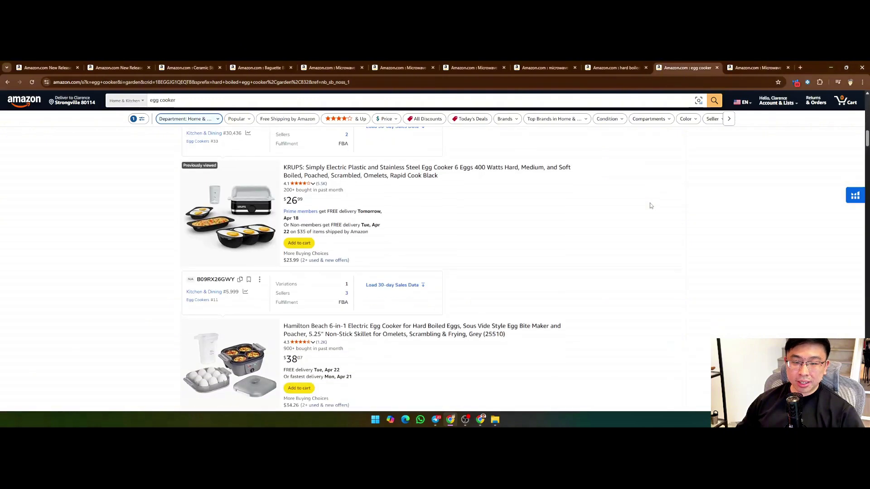
scroll(650, 206, "down", 10)
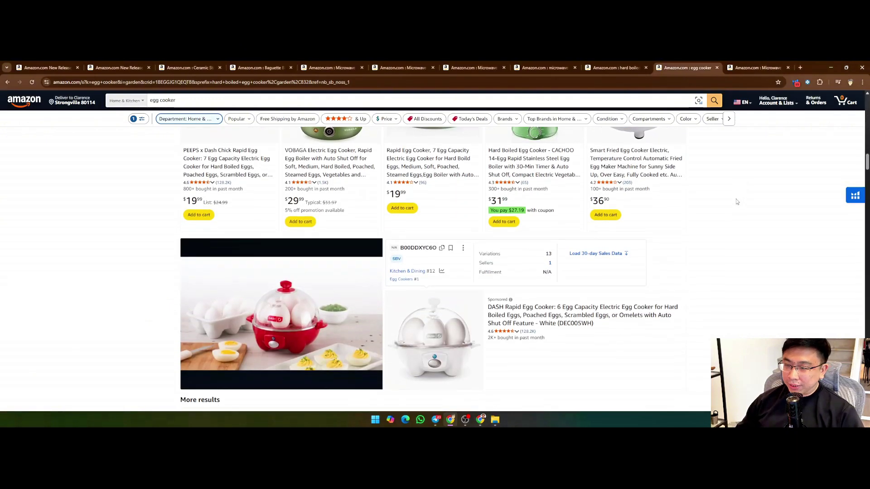
scroll(736, 201, "down", 6)
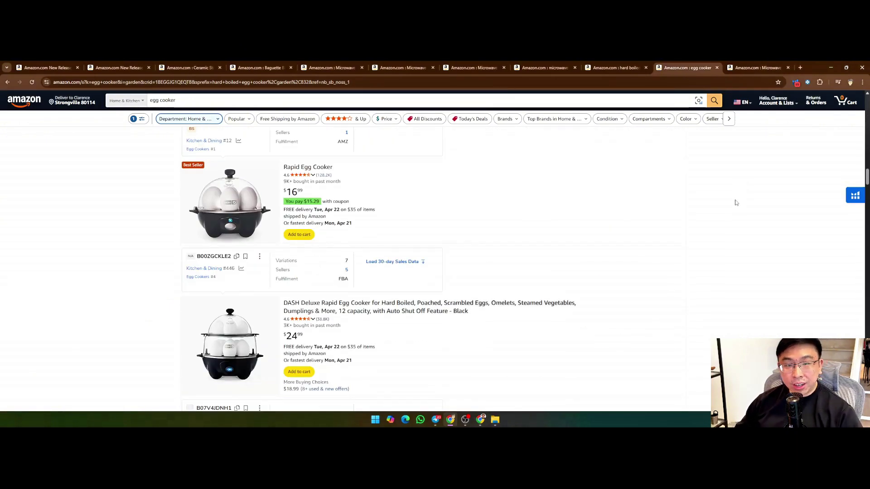
Close the result tabs for the egg cooker searches, Microwave Egg Fryer and Microwave Sandwich maker.
left_click(716, 68)
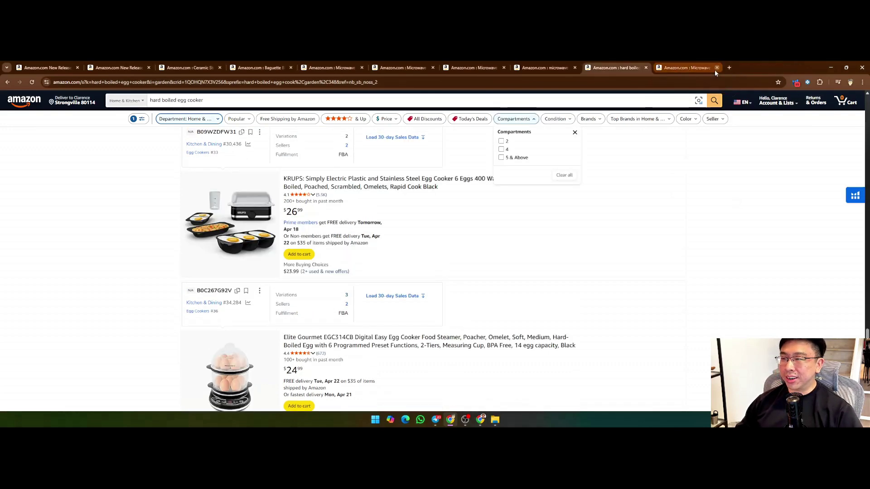
left_click(716, 68)
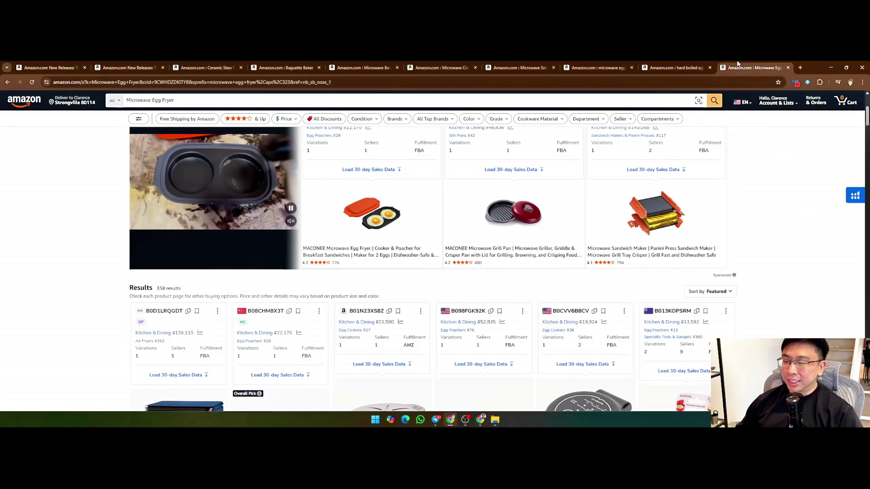
left_click(734, 68)
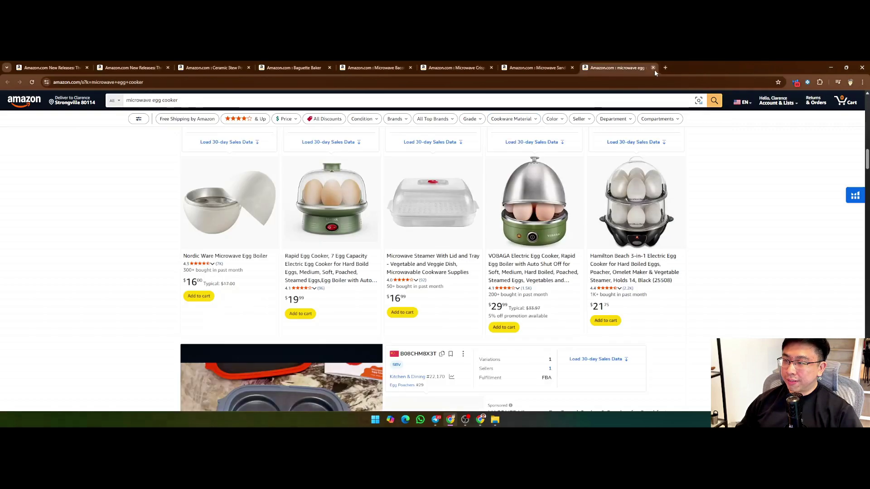
left_click(653, 69)
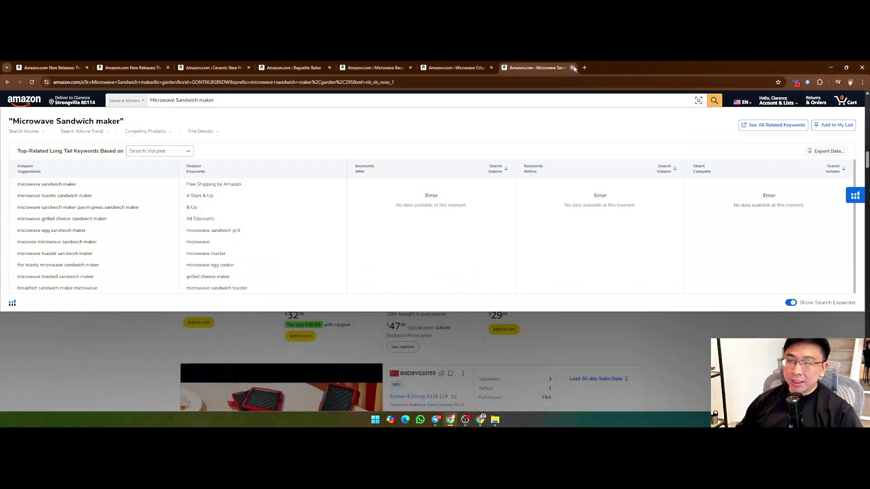
left_click(572, 67)
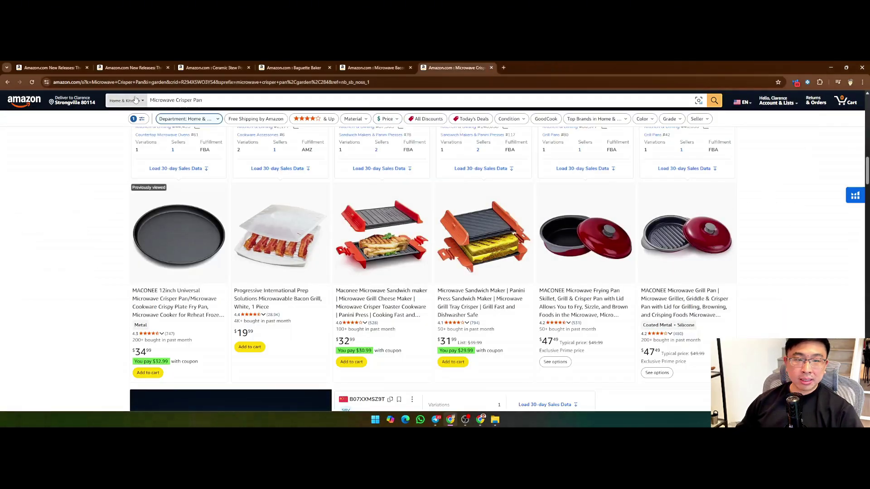
Browse the Microwave Crisper Pan results and open the Chef Pomodoro Air Fryer Tray listing in a new tab.
scroll(173, 110, "down", 12)
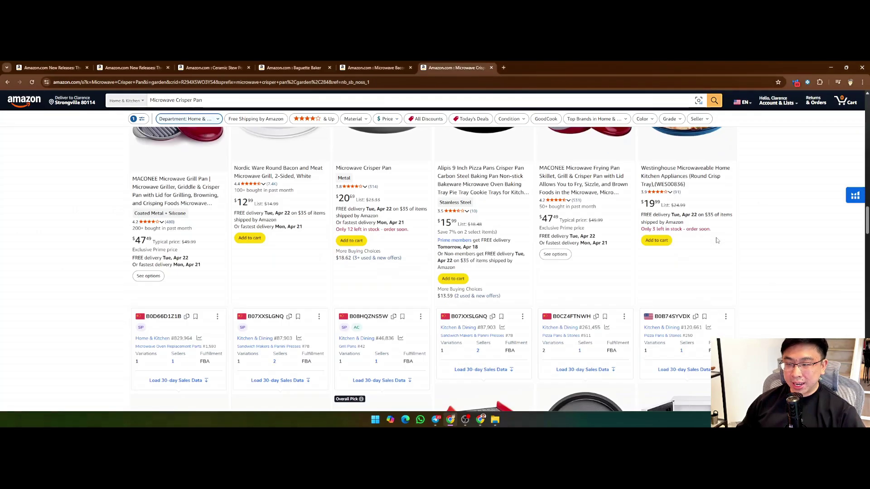
scroll(717, 241, "down", 2)
scroll(746, 247, "down", 5)
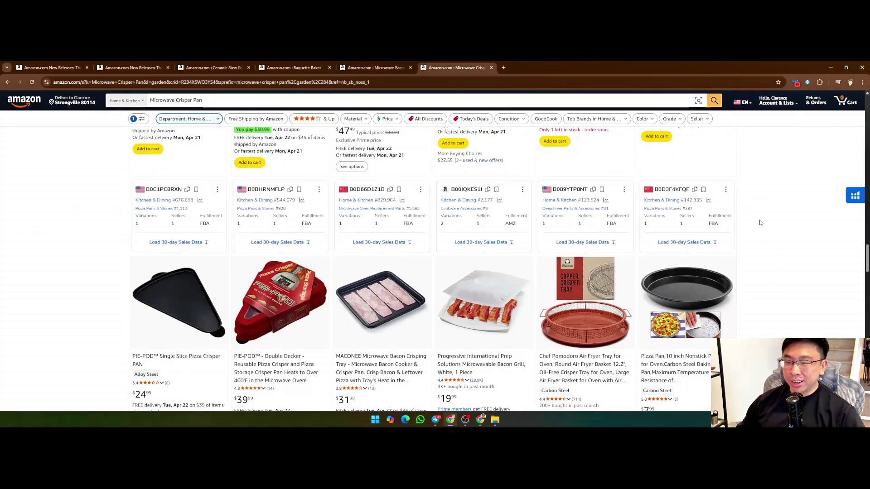
scroll(650, 282, "down", 1)
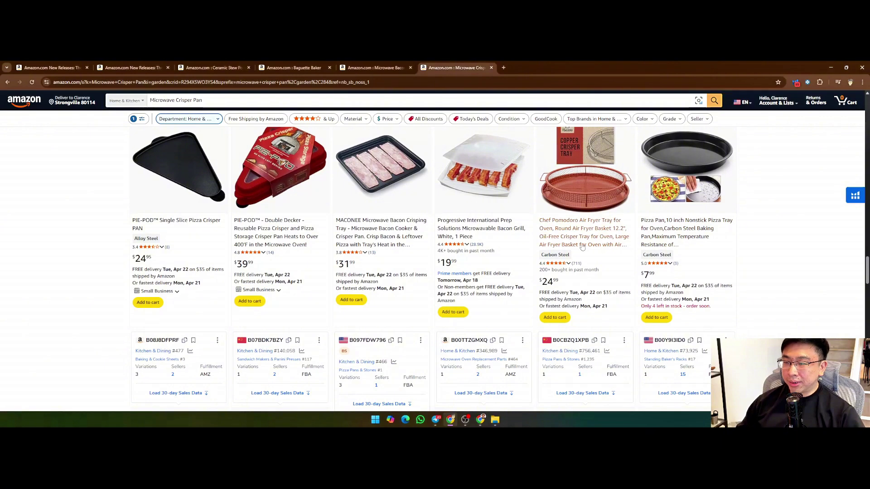
right_click(588, 232)
left_click(597, 237)
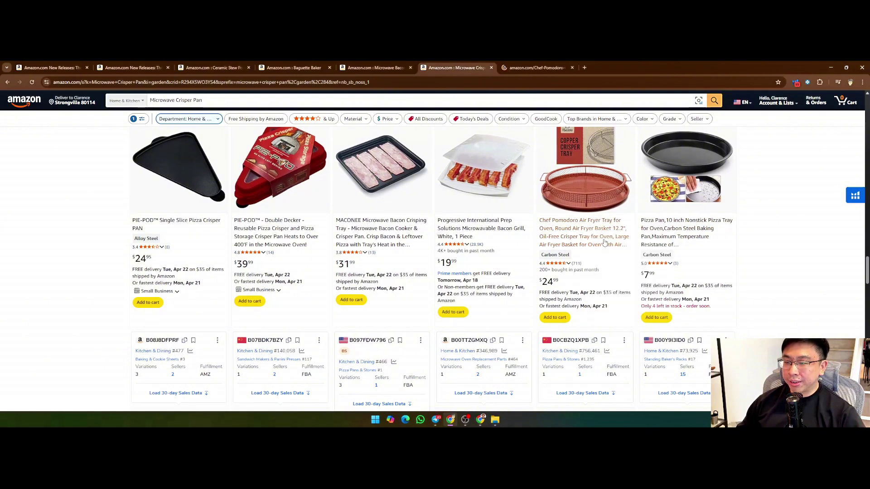
left_click(537, 68)
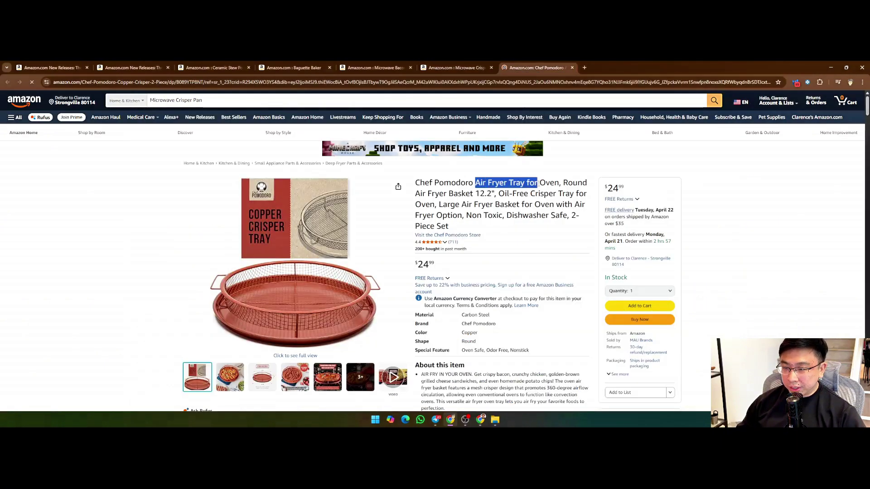
Copy "Air Fryer Tray for Oven" from the Chef Pomodoro product title and search Home & Kitchen for it.
left_click_drag(537, 183, 560, 275)
key("ctrl+c")
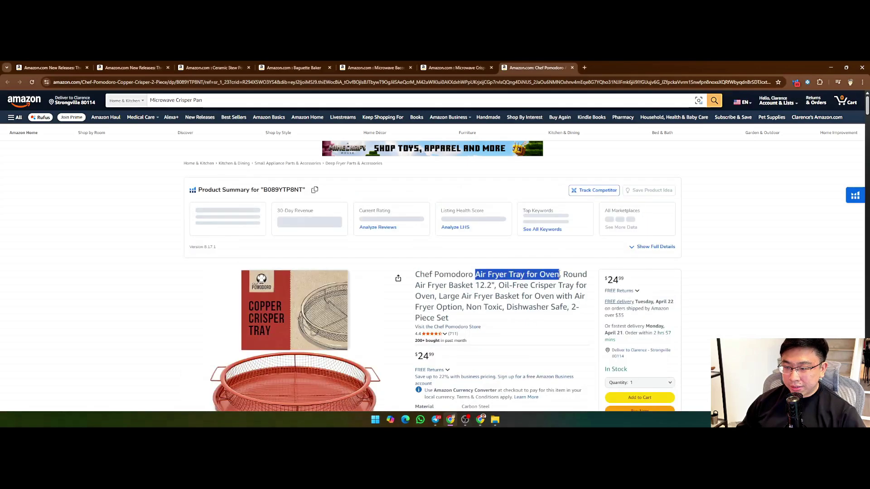
triple_click(226, 100)
key("ctrl+v")
key("Return")
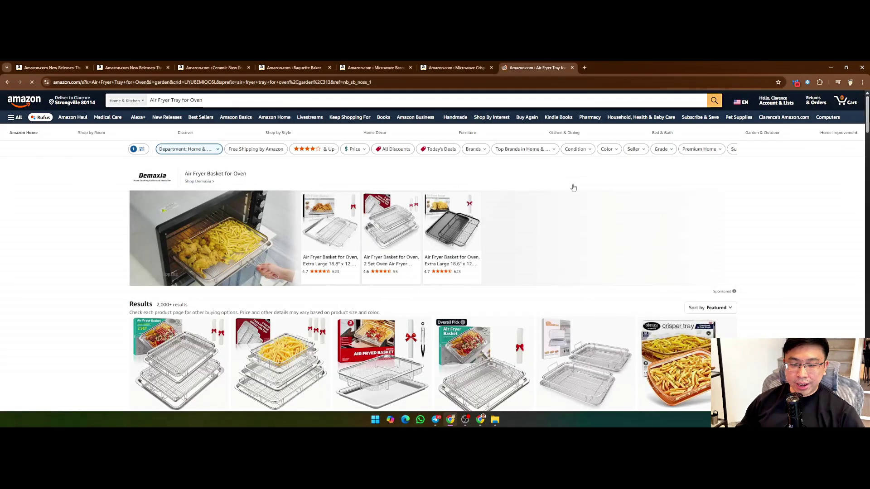
Compare prices, reviews and past-month purchases across the Air Fryer Tray for Oven results.
scroll(739, 156, "down", 3)
scroll(756, 190, "down", 2)
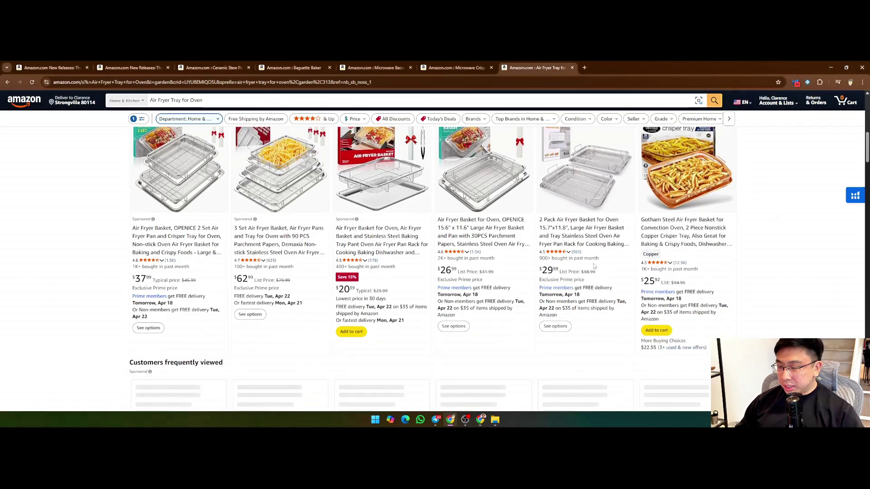
scroll(551, 249, "down", 8)
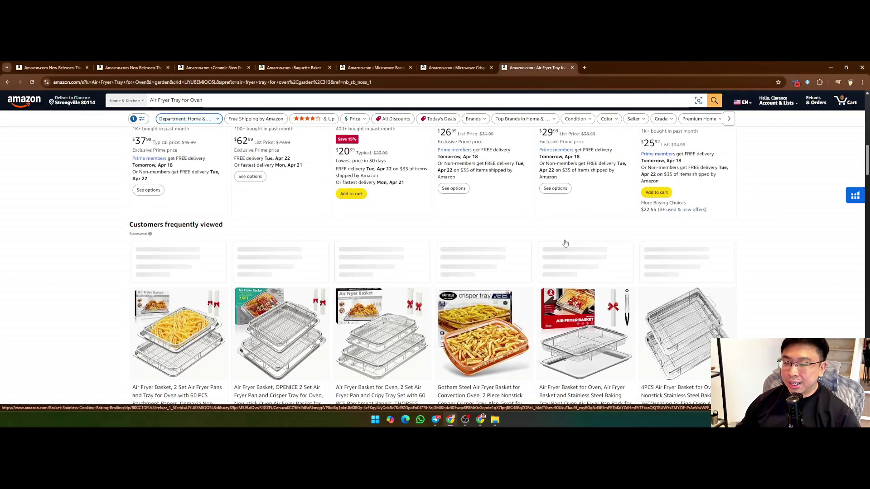
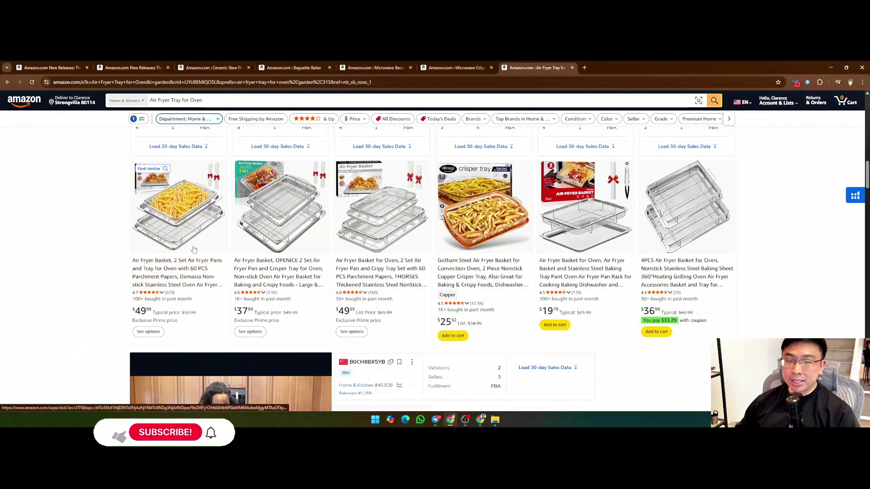
scroll(478, 255, "up", 5)
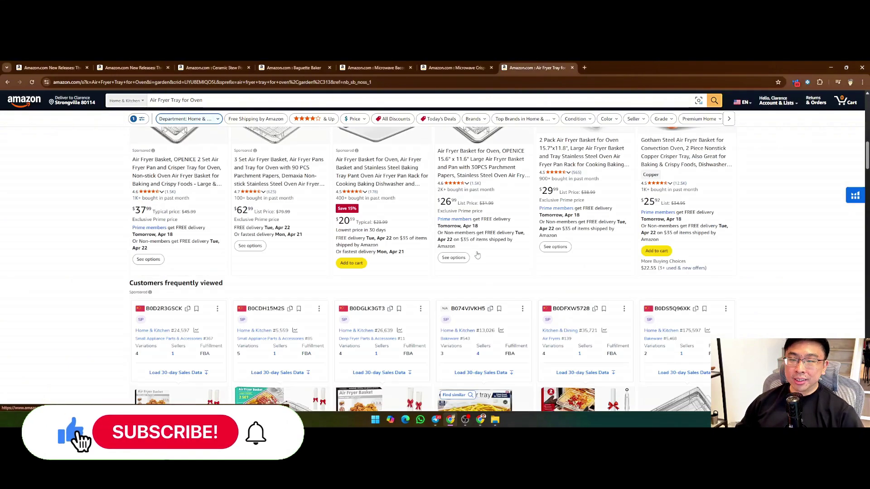
scroll(478, 255, "up", 3)
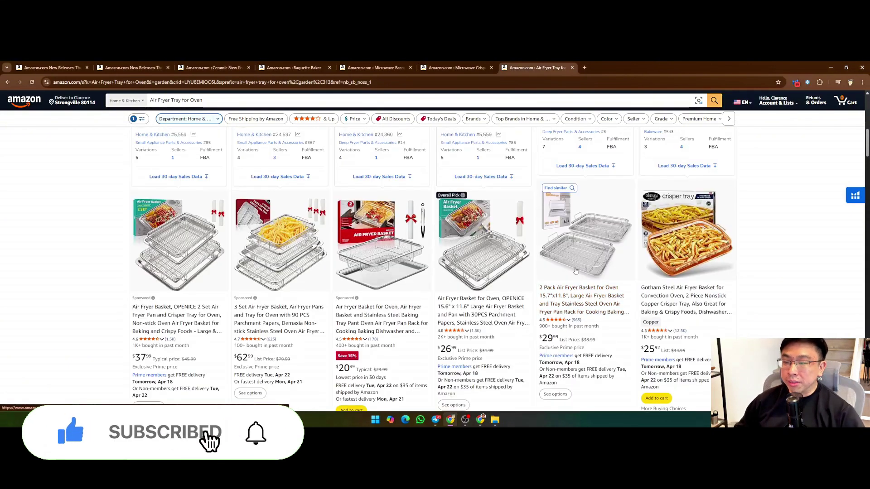
scroll(575, 271, "down", 2)
Copy the search term "Air Fryer Tray for Oven" and paste it into cell A31 of the product research spreadsheet.
left_click_drag(213, 101, 138, 102)
key("ctrl+c")
left_click(480, 420)
key("ctrl+v")
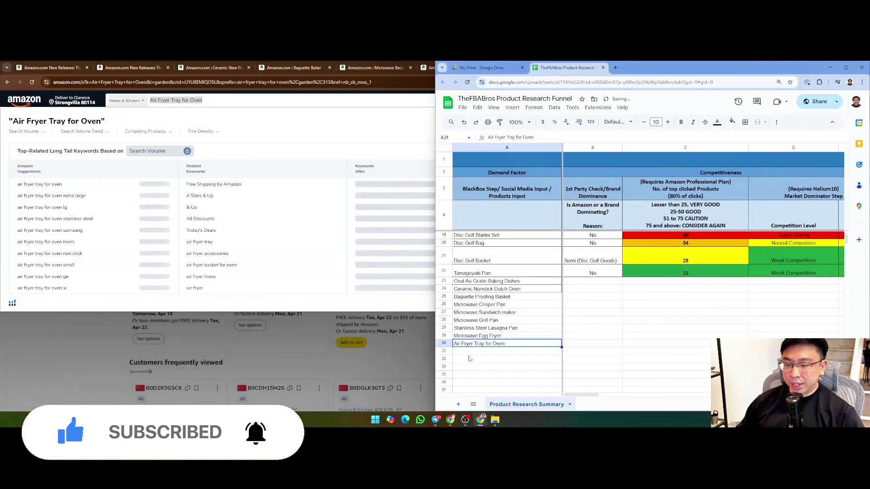
Return to the Air Fryer Tray for Oven results on Amazon and scan the first page and page 2 for further product ideas.
left_click_drag(477, 283, 474, 305)
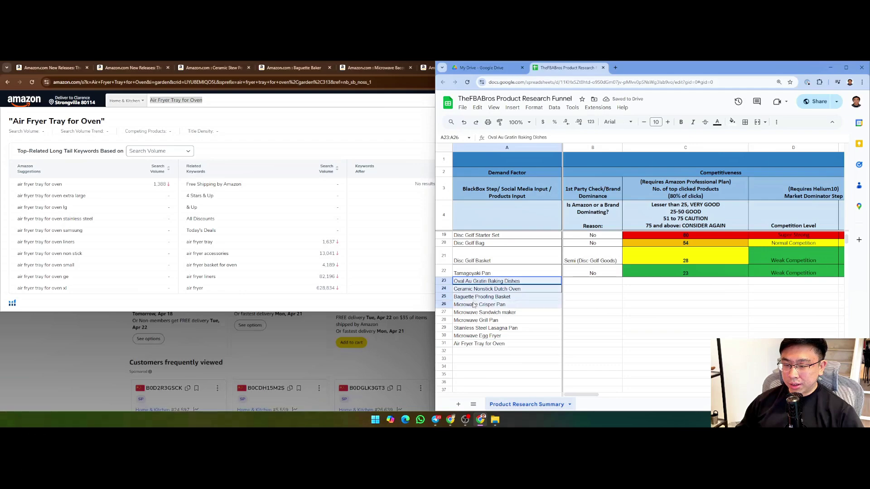
left_click(14, 358)
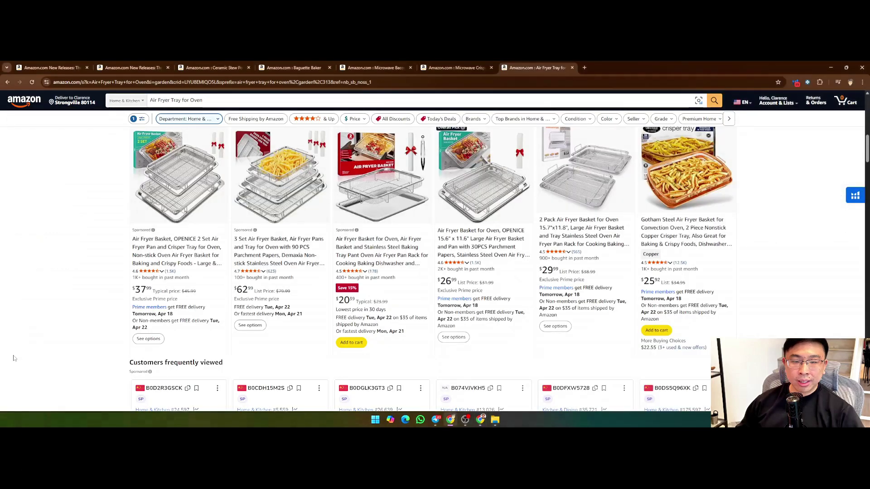
scroll(49, 324, "down", 10)
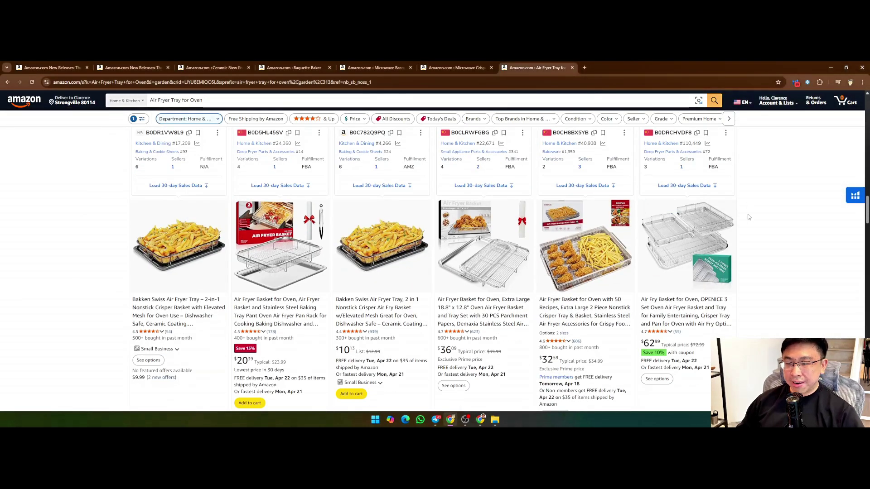
scroll(748, 217, "down", 6)
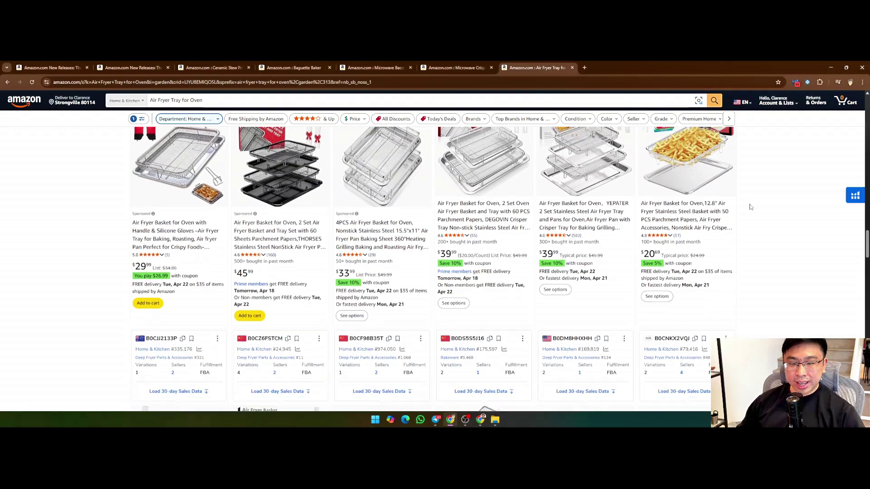
scroll(750, 207, "down", 15)
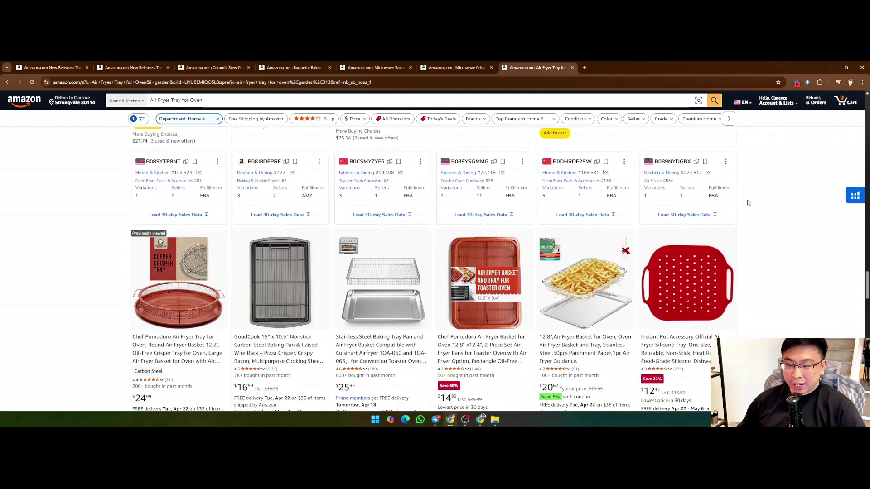
scroll(748, 204, "down", 10)
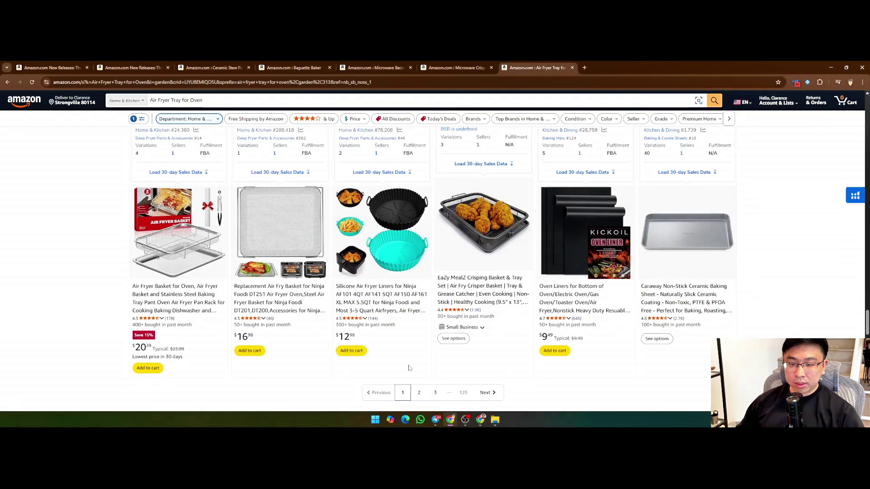
scroll(390, 312, "down", 2)
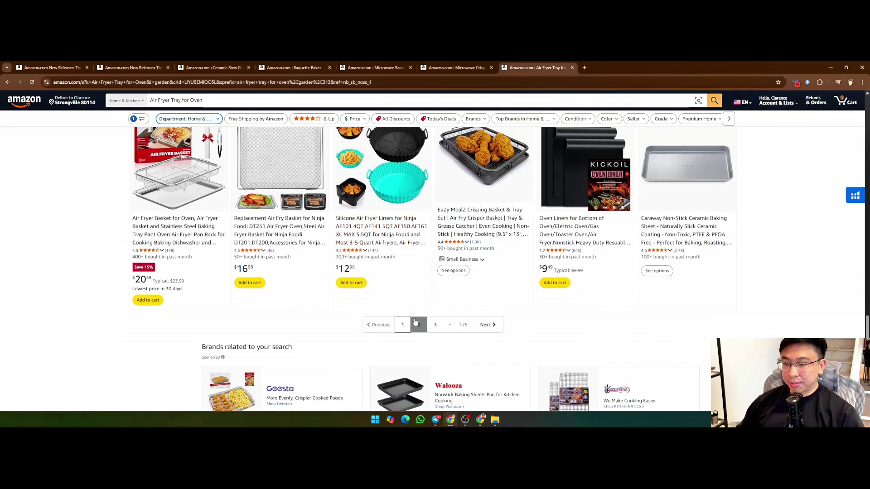
left_click(415, 326)
scroll(814, 248, "down", 10)
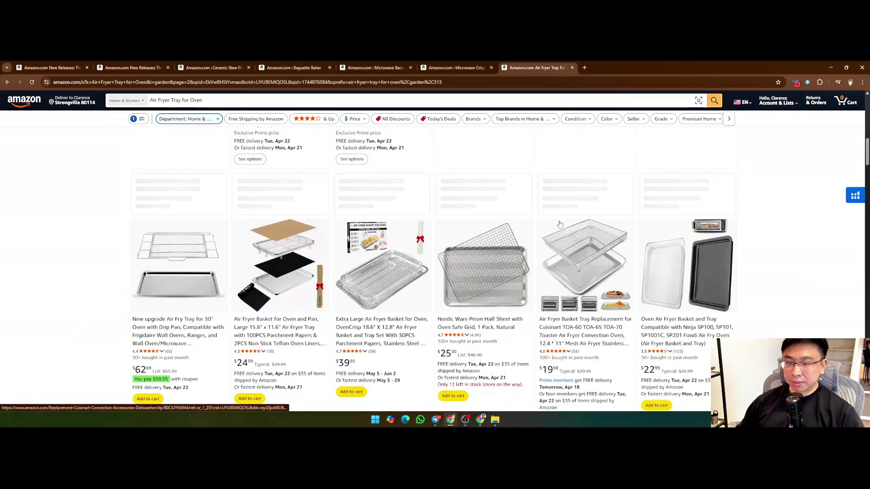
Close the tabs with the Air Fryer Tray for Oven, microwave crisper and Microwave Bacon Tray search results.
scroll(814, 249, "down", 5)
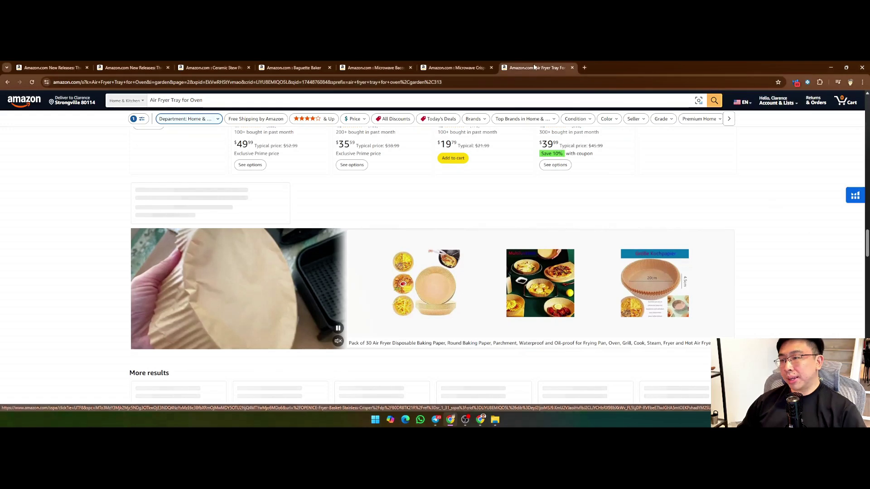
left_click(572, 68)
left_click(492, 67)
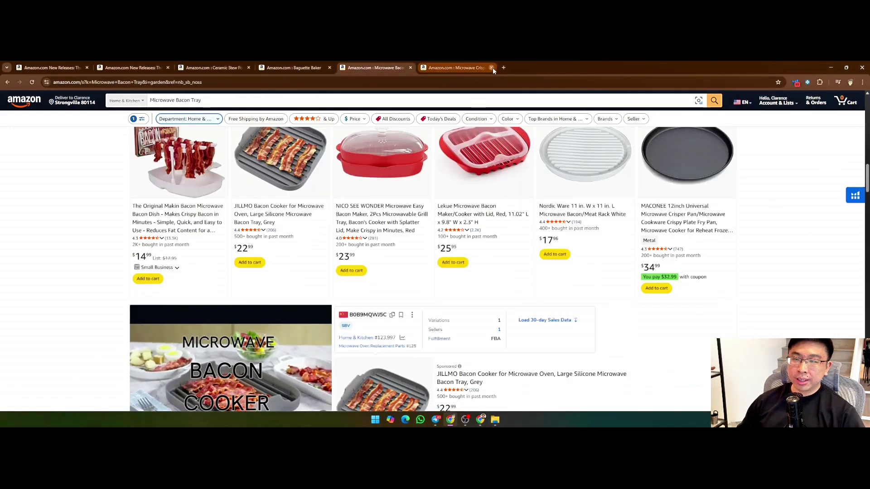
left_click(411, 68)
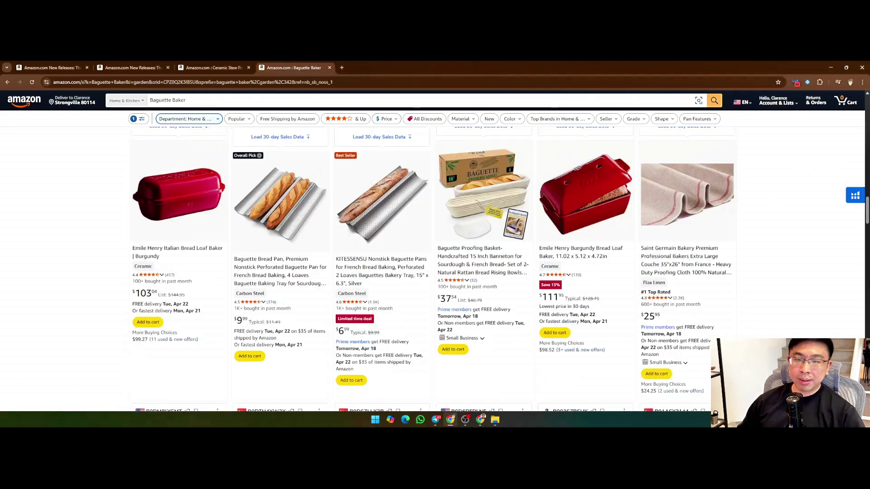
Look through the first page of Baguette Baker results and continue browsing on results page 3.
scroll(855, 300, "down", 15)
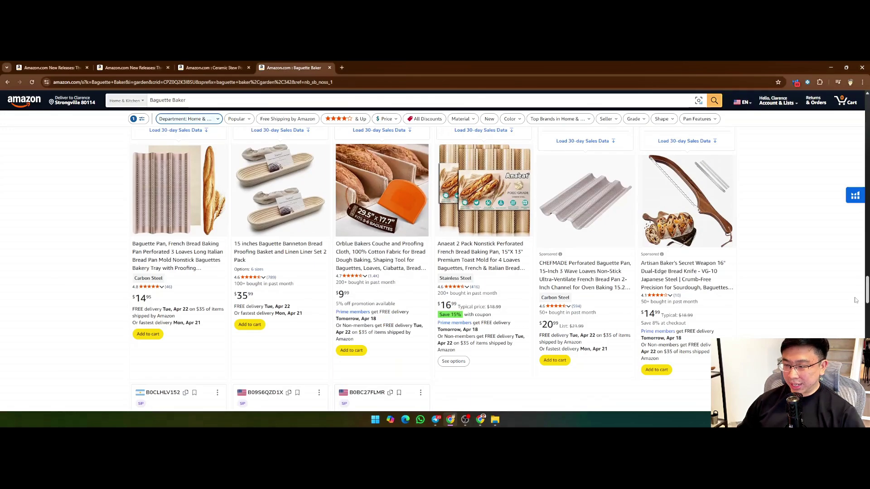
scroll(855, 300, "down", 15)
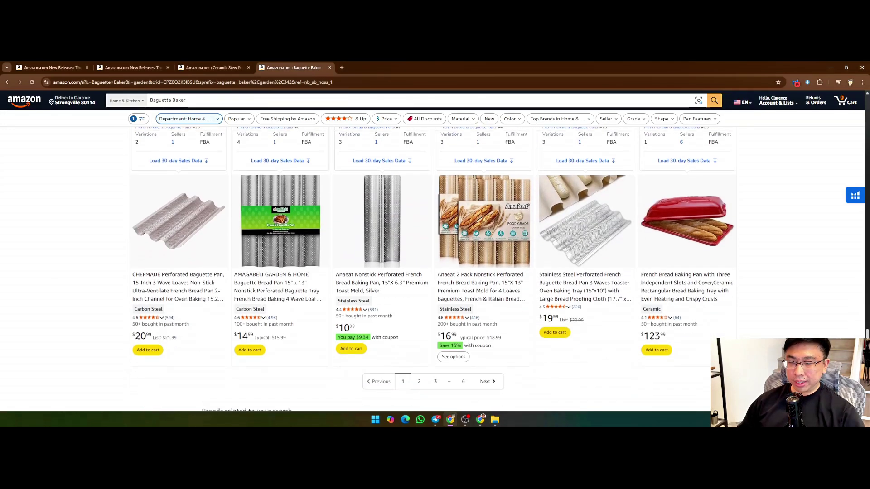
left_click(435, 378)
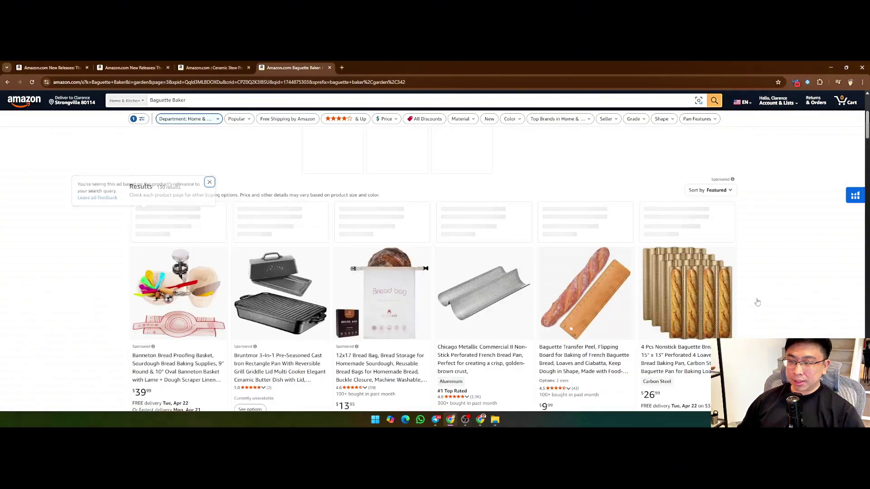
scroll(763, 260, "down", 1)
scroll(761, 248, "down", 6)
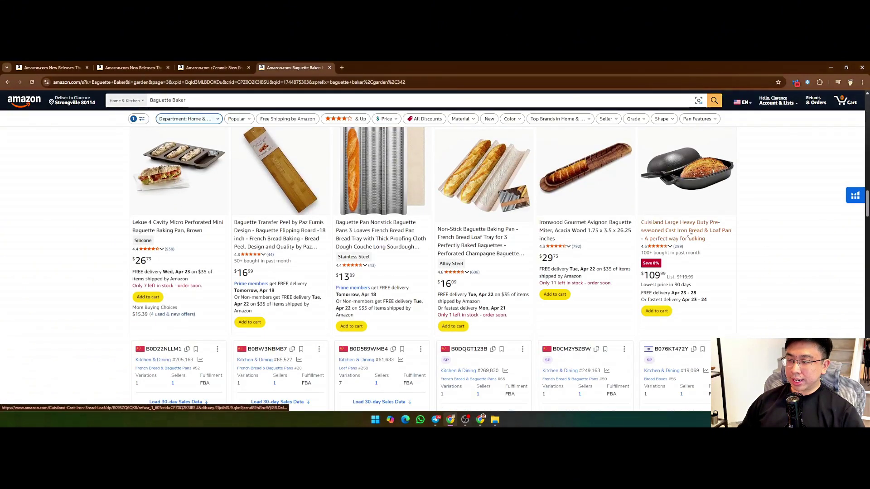
Open the Cuisiland Pre-seasoned Cast Iron Bread & Loaf Pan listing in a new tab and switch to it.
right_click(688, 239)
left_click(702, 237)
left_click(389, 69)
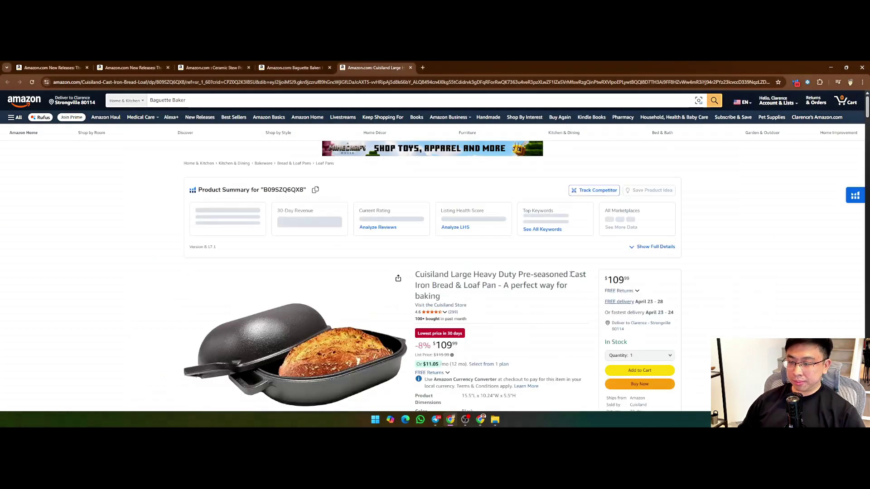
Search Home & Kitchen for "Cast Iron Bread & Loaf Pan" using the words from the listing title and look through the results.
left_click_drag(569, 280, 440, 285)
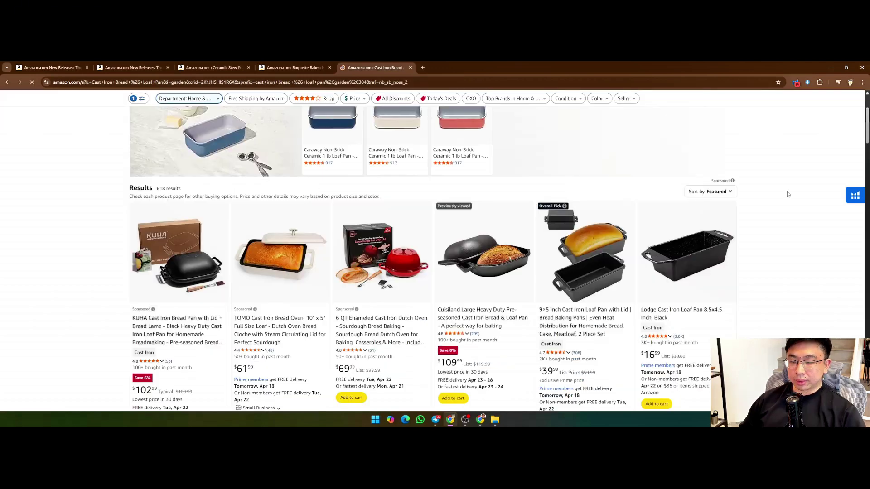
scroll(482, 253, "down", 2)
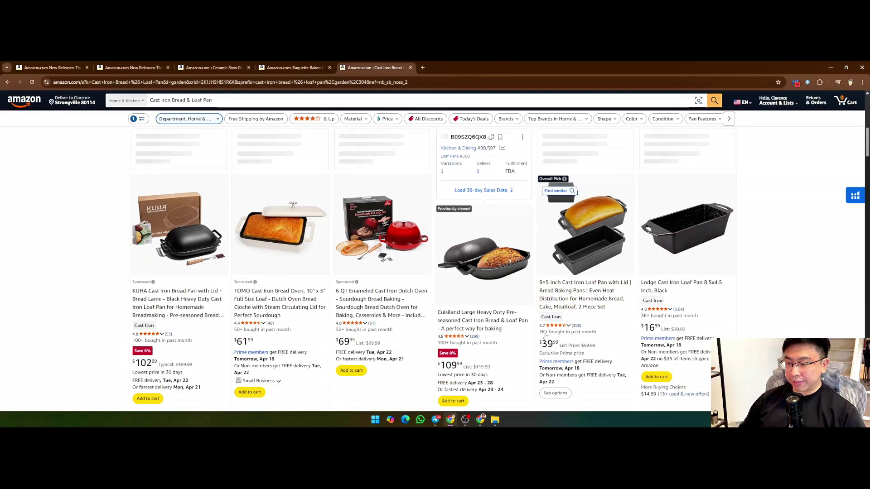
scroll(602, 277, "down", 6)
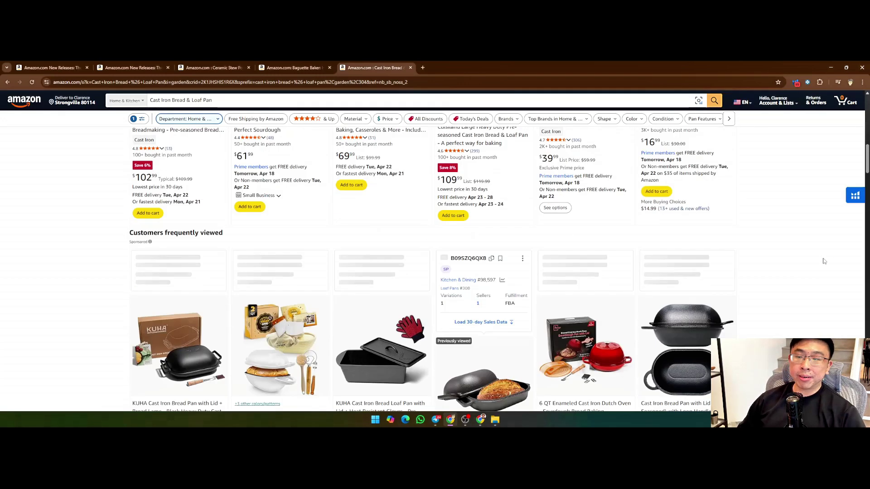
scroll(787, 217, "down", 1)
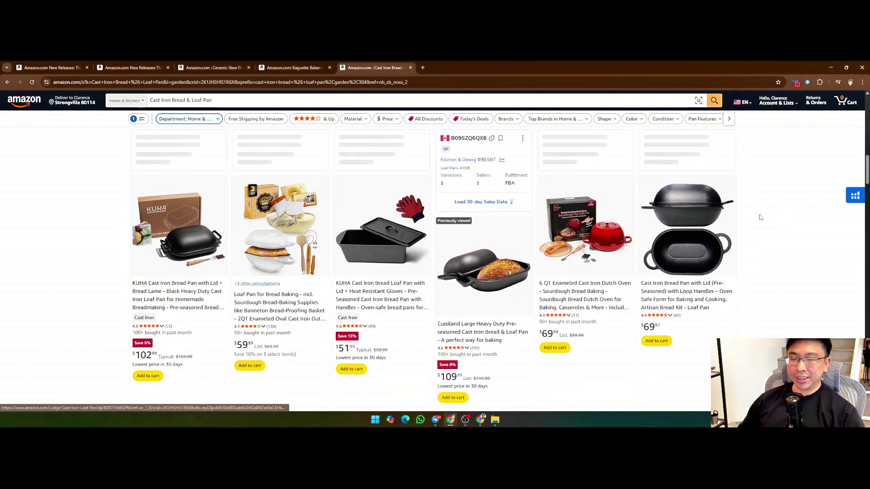
scroll(743, 218, "down", 10)
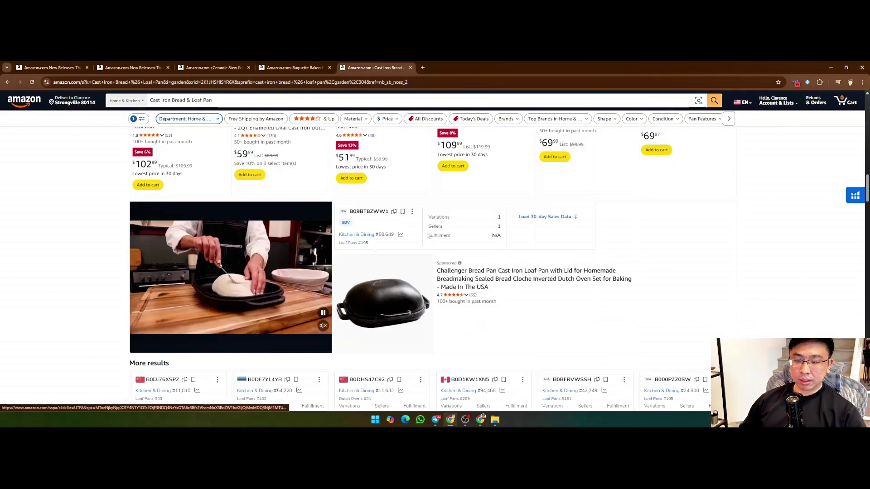
scroll(104, 225, "down", 3)
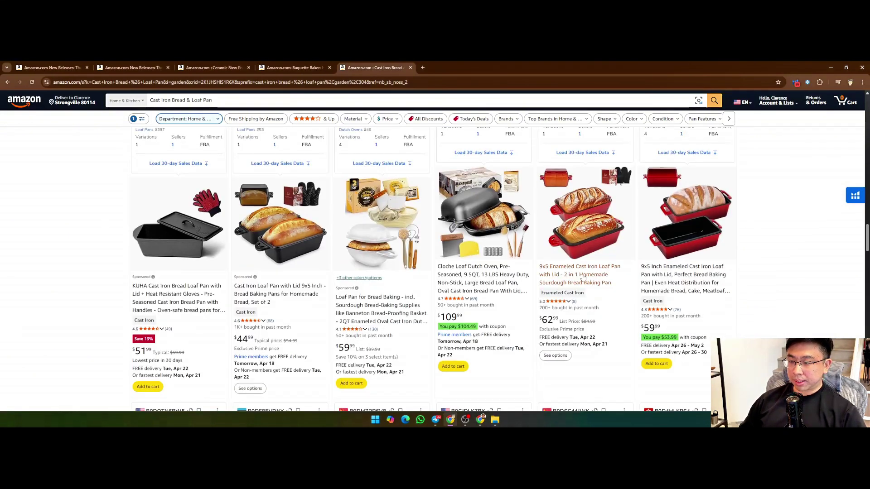
scroll(586, 276, "up", 15)
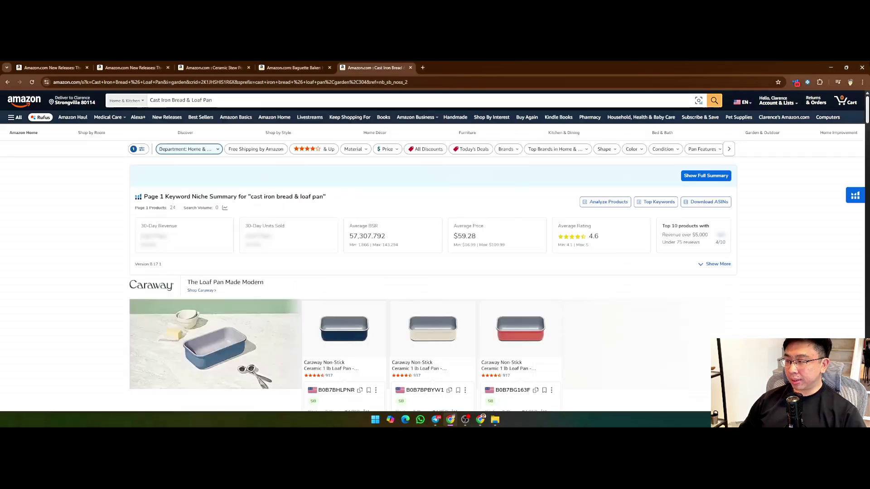
Change the search phrase to "Cast Iron loaf pan" and run the search in Home & Kitchen.
left_click(172, 100)
key("BackSpace")
key("BackSpace")
key("BackSpace")
key("BackSpace")
key("BackSpace")
key("BackSpace")
key("BackSpace")
key("BackSpace")
key("BackSpace")
key("BackSpace")
key("BackSpace")
key("BackSpace")
key("BackSpace")
key("BackSpace")
key("BackSpace")
key("BackSpace")
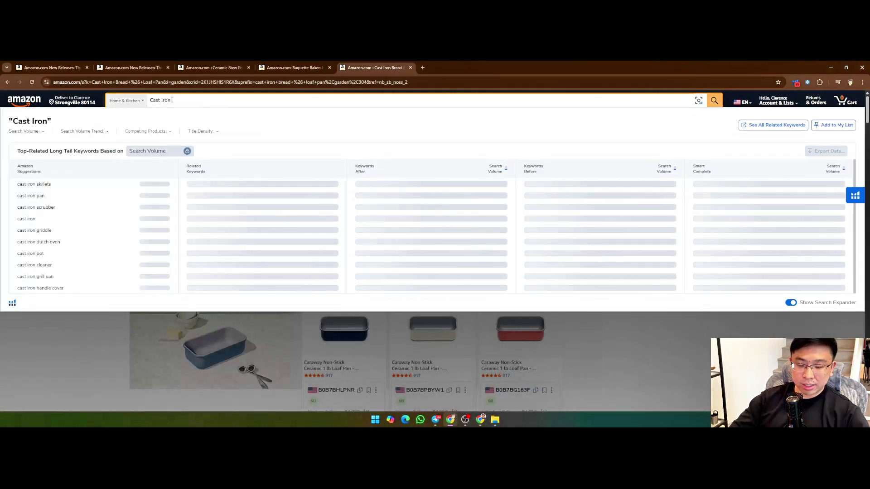
type("loaf pan")
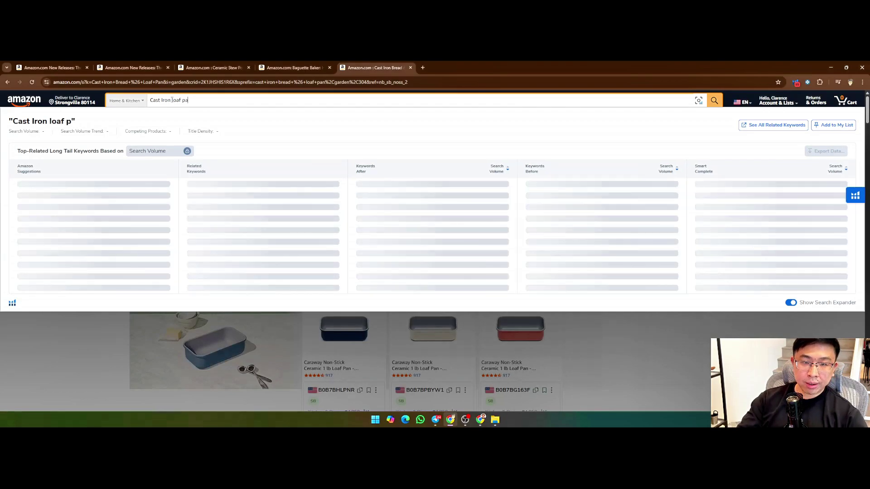
key("Return")
Look through the first page of cast iron loaf pan results, comparing prices and monthly purchases.
scroll(89, 205, "down", 5)
scroll(89, 205, "down", 10)
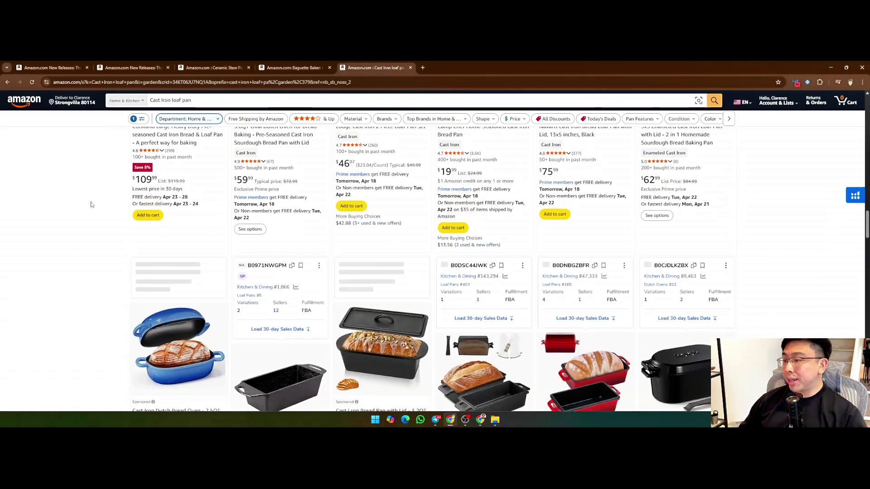
scroll(90, 205, "down", 10)
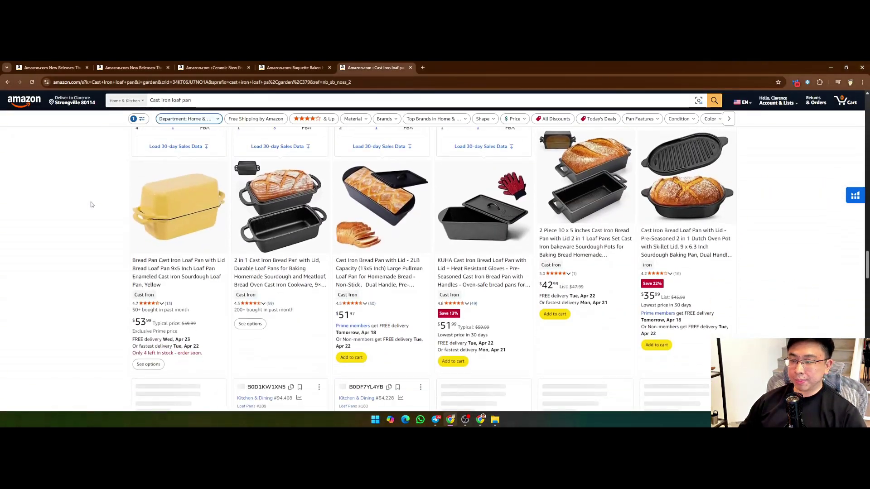
scroll(92, 204, "down", 5)
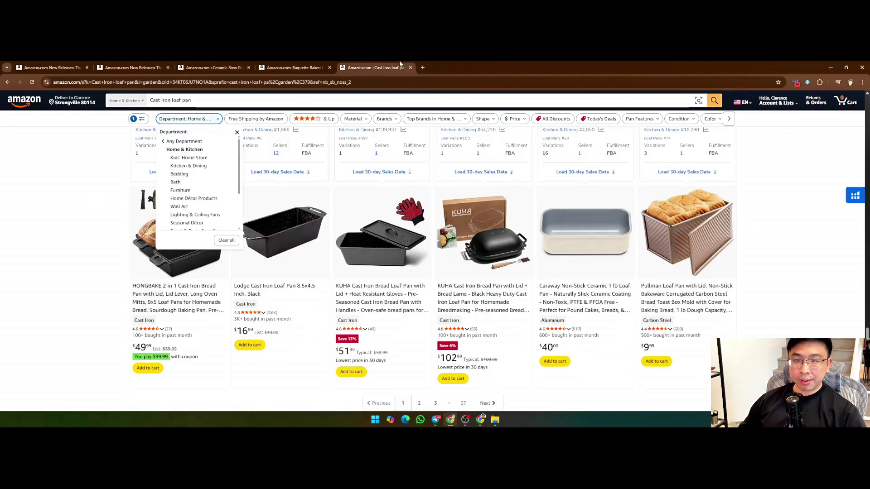
Close the tabs with the Cast Iron loaf pan, Baguette Baker and Ceramic Stew Pots search results.
left_click(410, 67)
left_click(328, 67)
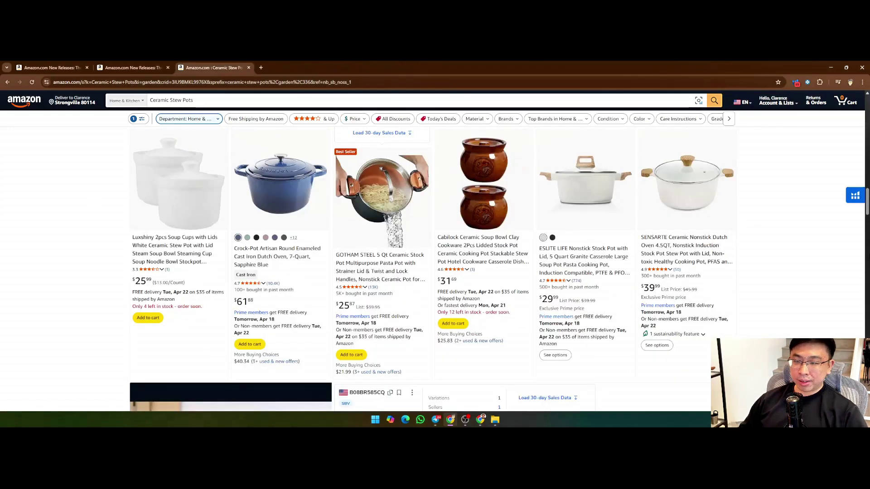
scroll(208, 304, "up", 15)
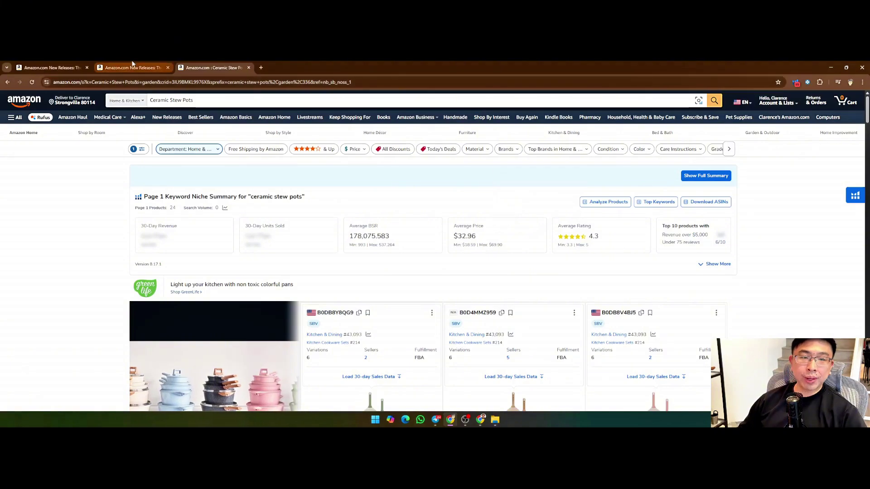
left_click(132, 68)
left_click(207, 67)
left_click(248, 68)
Go back up from the casserole new releases to Kitchen & Dining and open its Kitchen Utensils & Gadgets category.
scroll(50, 256, "up", 20)
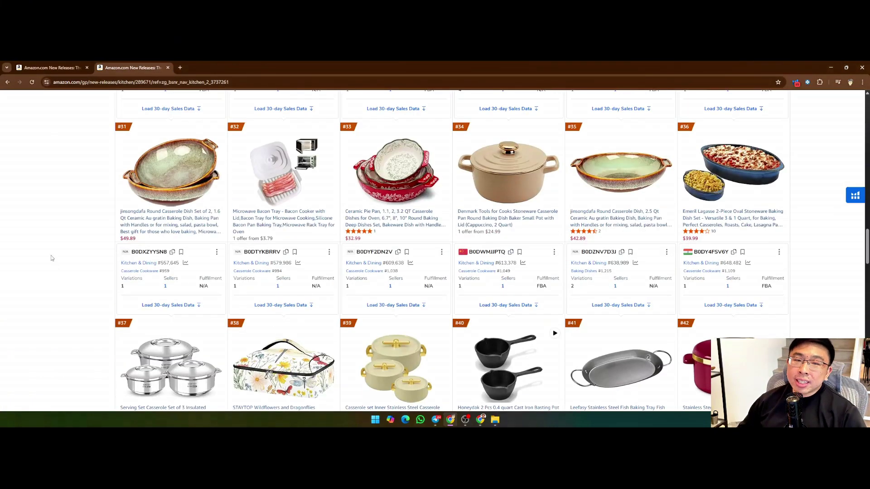
scroll(50, 256, "up", 10)
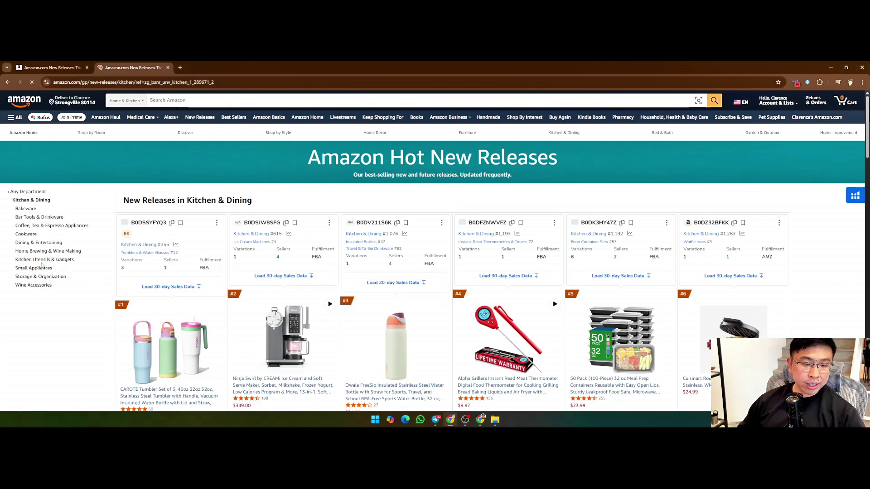
left_click(44, 261)
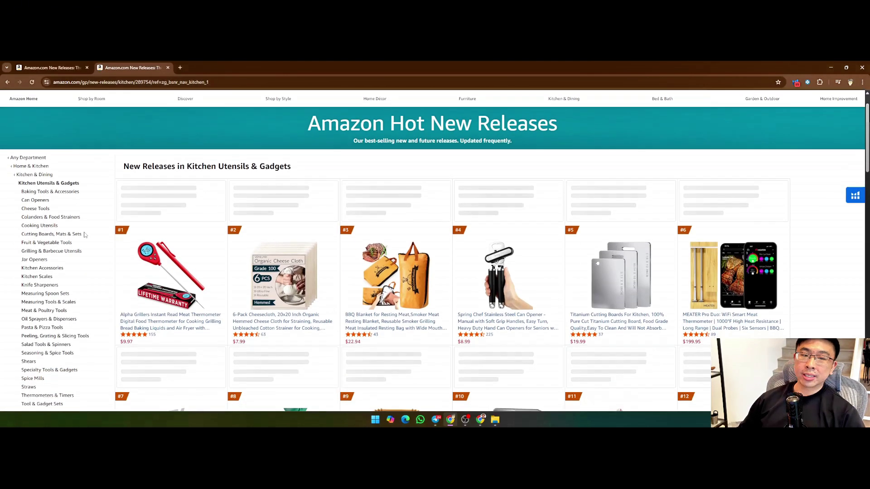
Open the Cooking Utensils new releases subcategory in a new tab and switch to it.
scroll(94, 212, "down", 2)
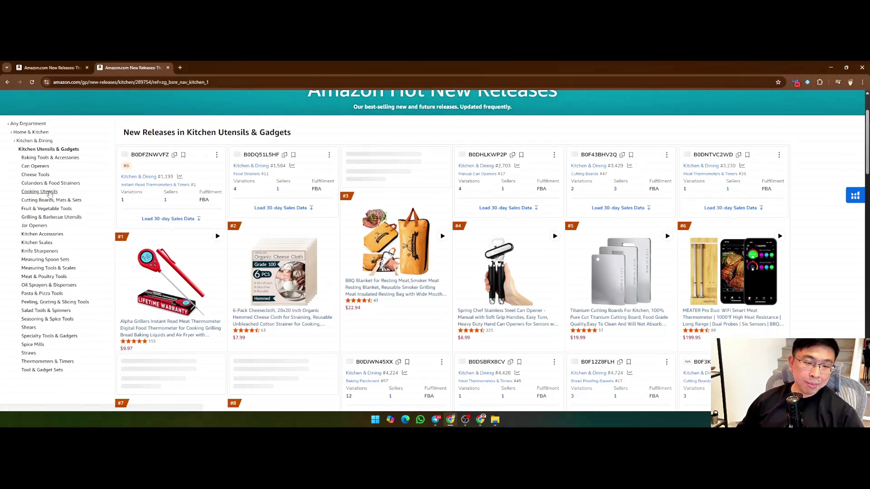
right_click(50, 194)
left_click(72, 200)
left_click(226, 67)
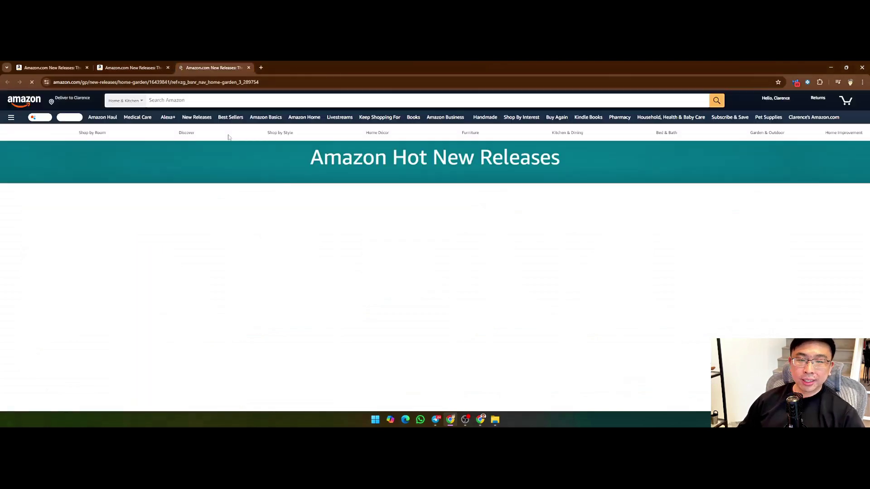
Look through the first page of Cooking Utensils new releases, reviewing the utensil types, prices and ratings.
scroll(355, 217, "down", 2)
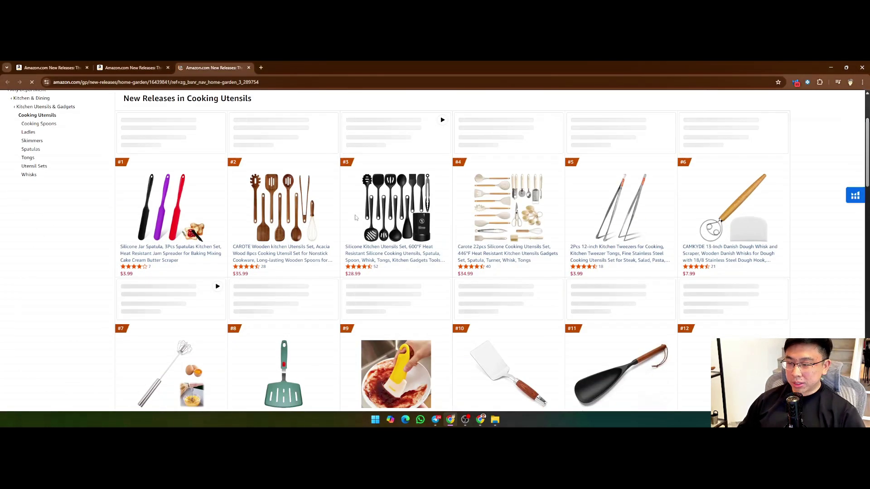
scroll(408, 225, "down", 4)
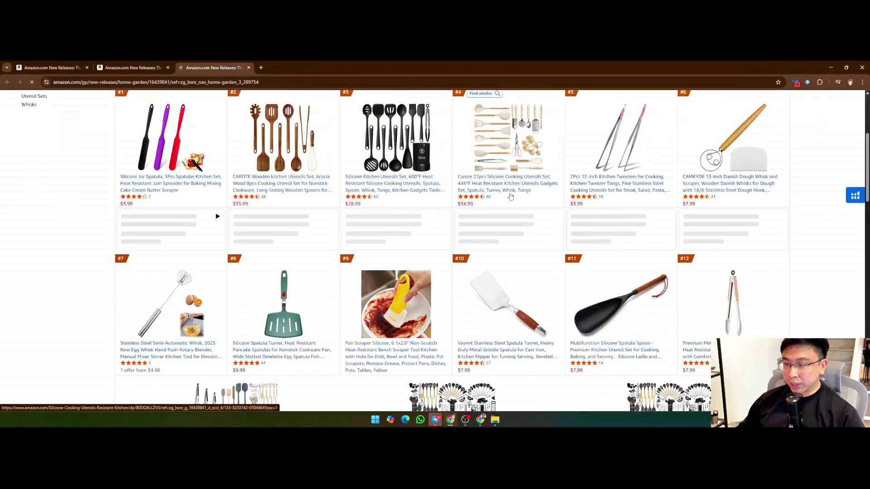
scroll(789, 246, "down", 2)
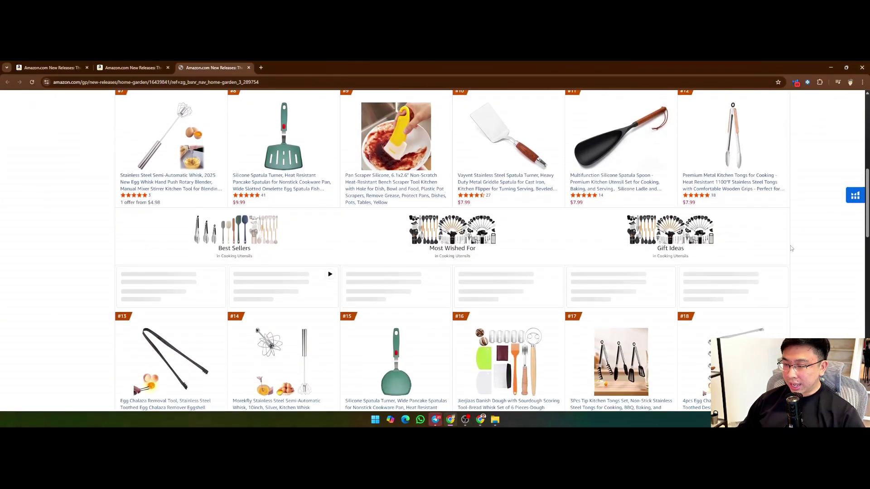
scroll(789, 245, "down", 4)
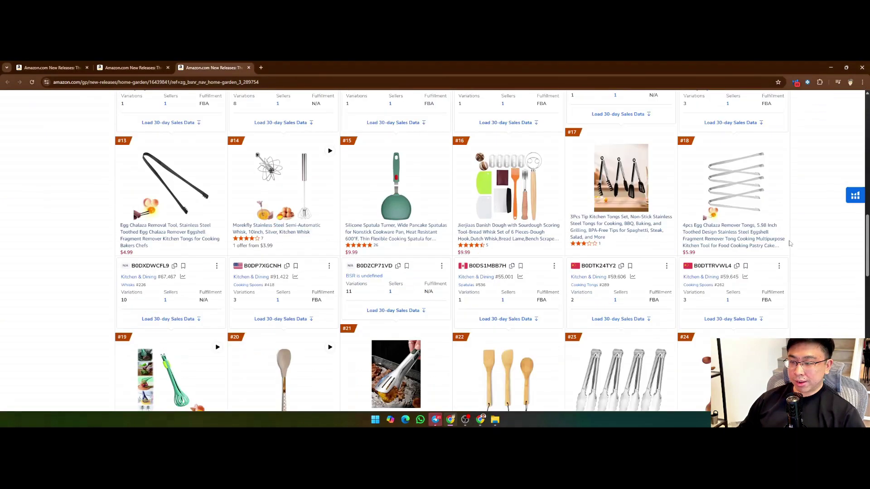
scroll(790, 244, "down", 5)
scroll(789, 239, "down", 8)
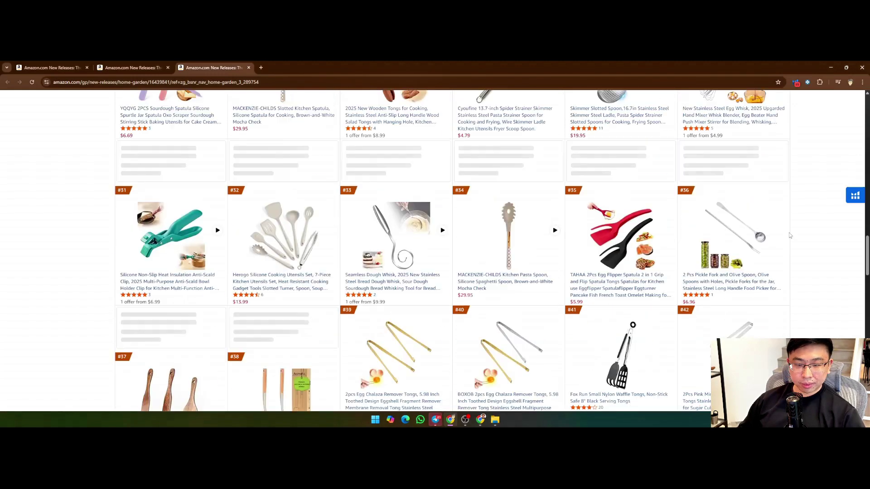
scroll(421, 214, "down", 3)
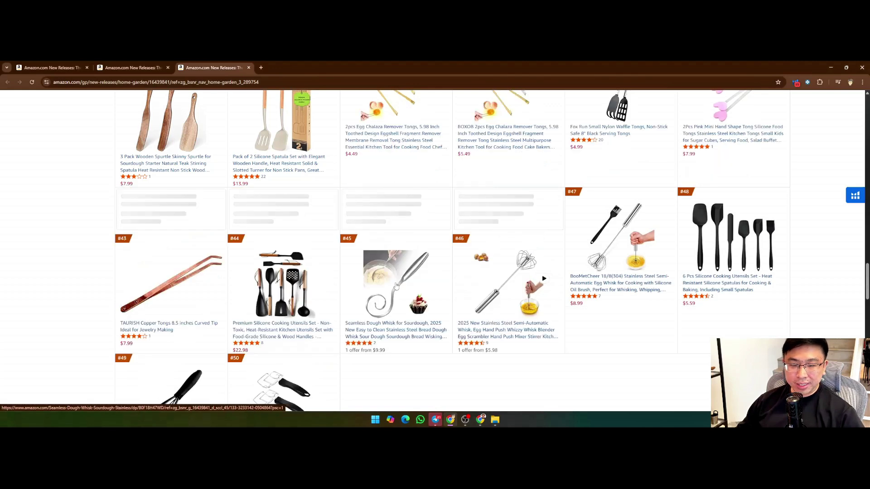
scroll(439, 255, "down", 5)
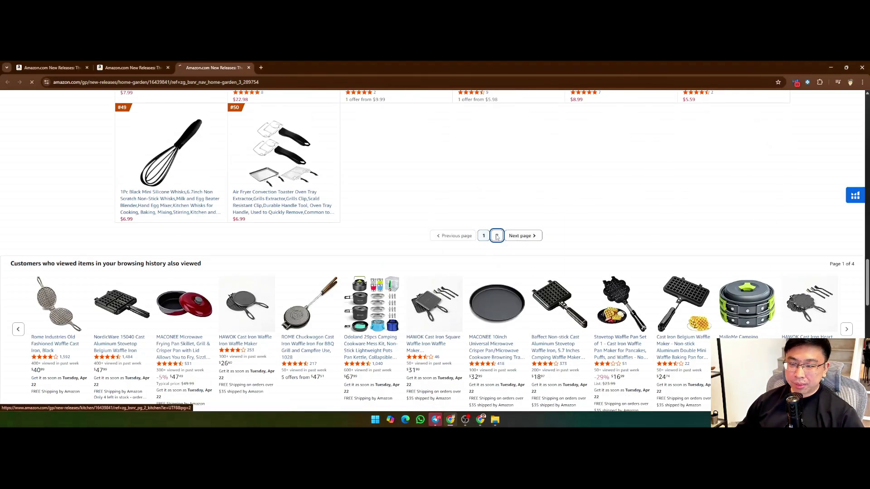
Go to page 2 of the Cooking Utensils new releases and examine the items, including the wooden cooking spoon set.
scroll(596, 176, "down", 7)
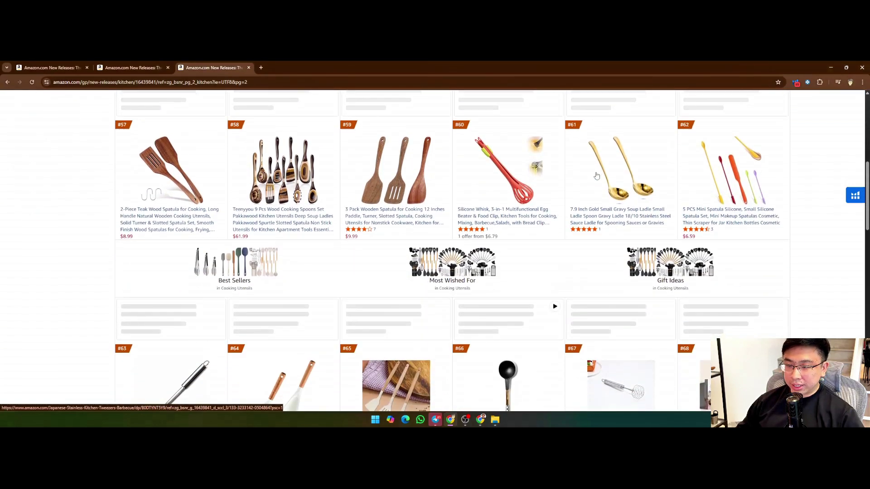
scroll(597, 176, "down", 5)
scroll(501, 194, "up", 5)
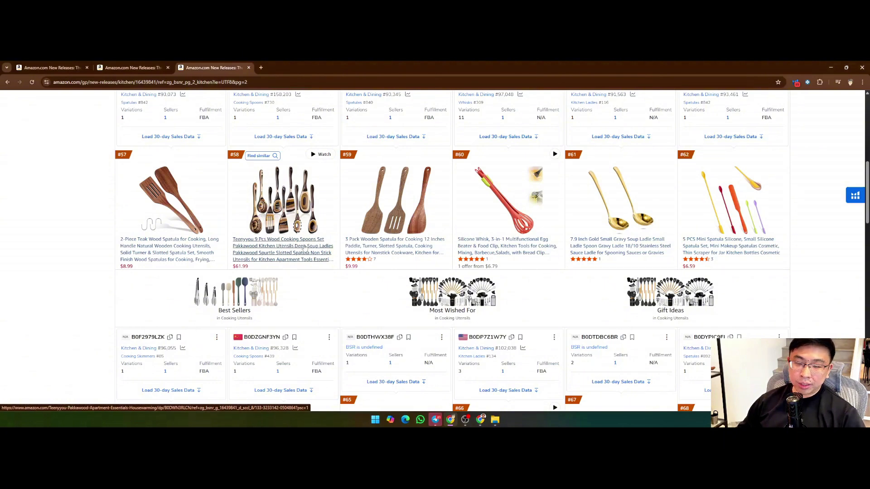
Open the Amazon home page in a new tab and search for "wooden cooking spoon set".
scroll(283, 236, "up", 8)
right_click(31, 97)
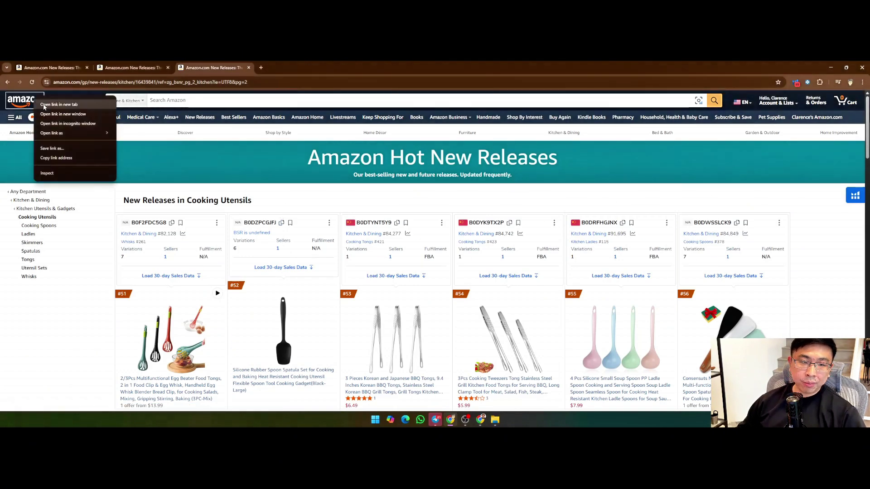
left_click(55, 102)
left_click(292, 68)
left_click(254, 100)
type("woodem ")
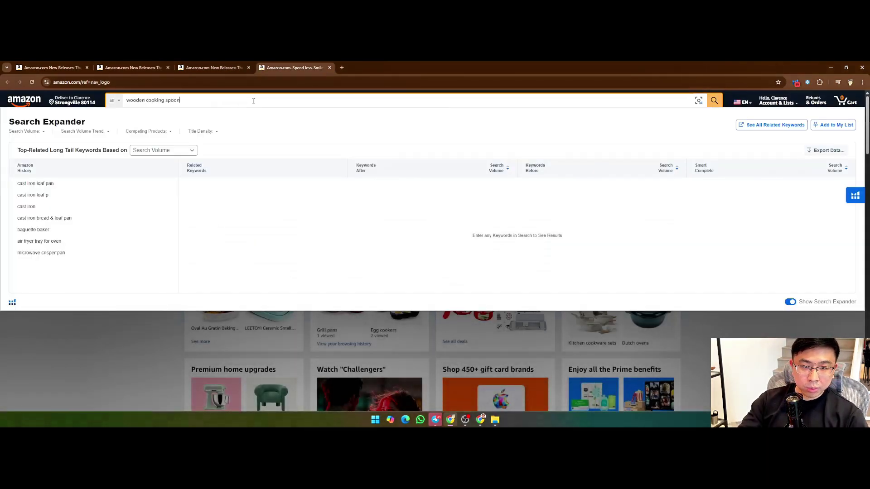
type("cooking spoon set")
key("Return")
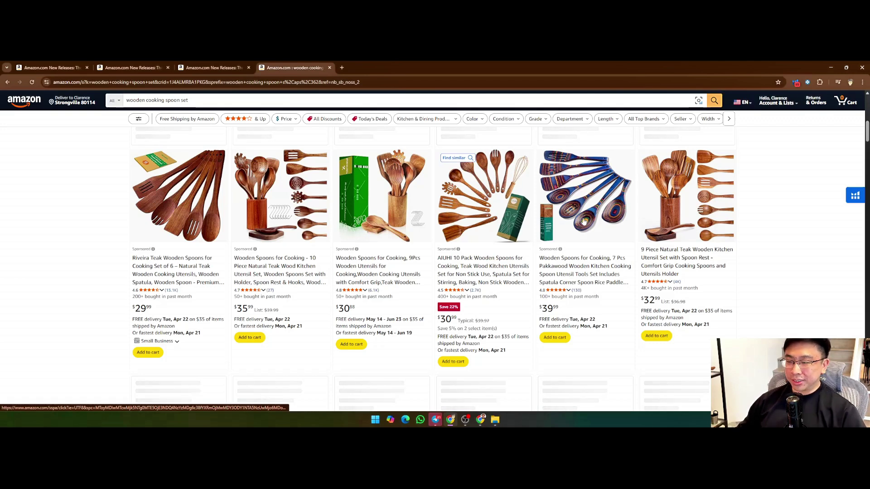
Look through the wooden cooking spoon set results, comparing prices, reviews and monthly purchases.
scroll(585, 221, "down", 5)
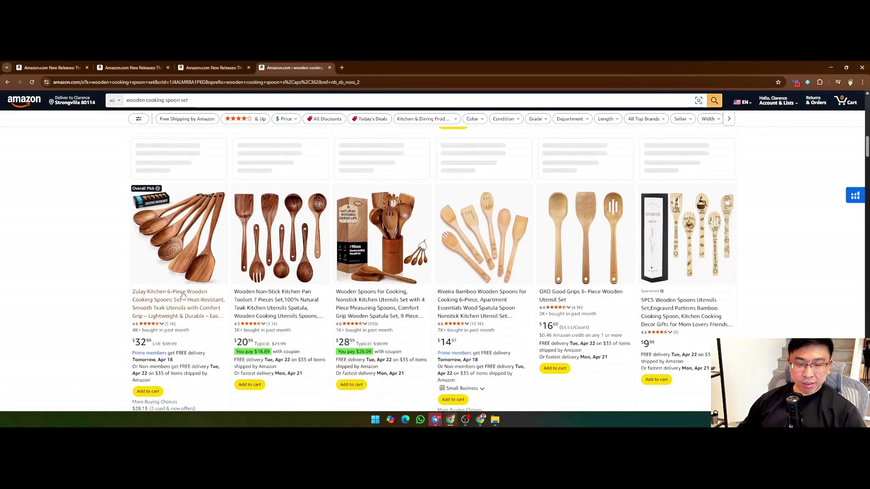
scroll(183, 296, "down", 1)
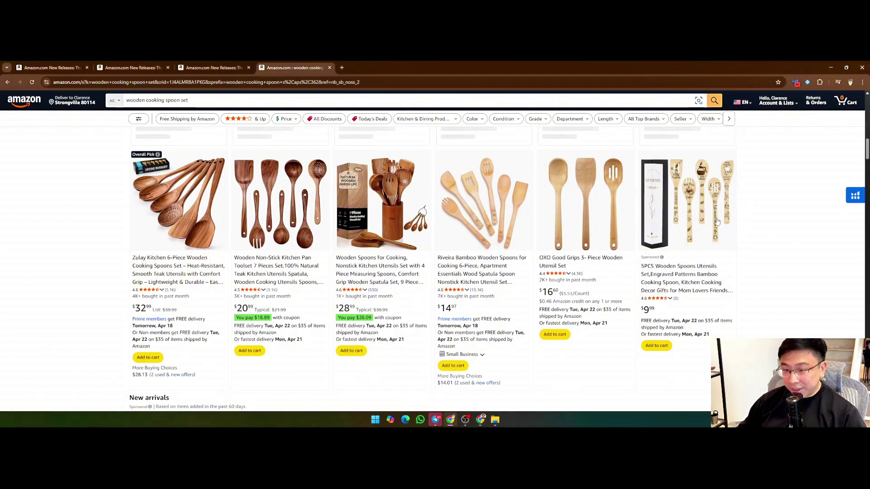
scroll(717, 222, "down", 15)
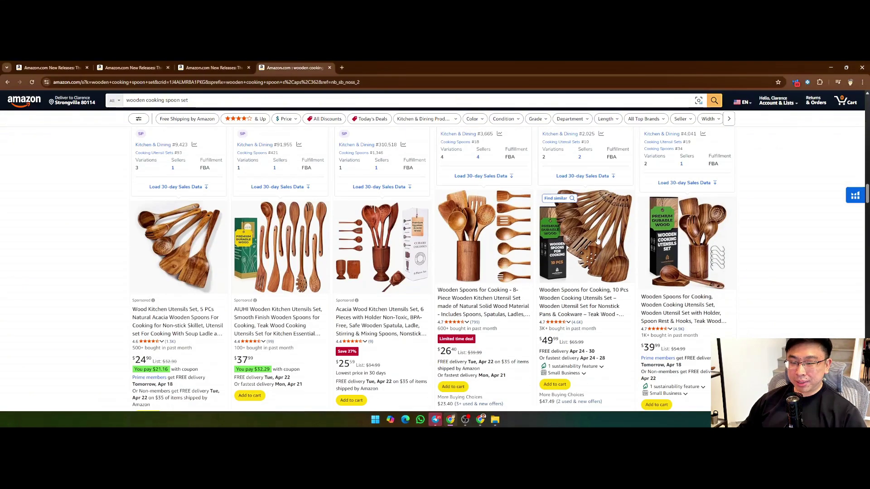
scroll(599, 242, "down", 1)
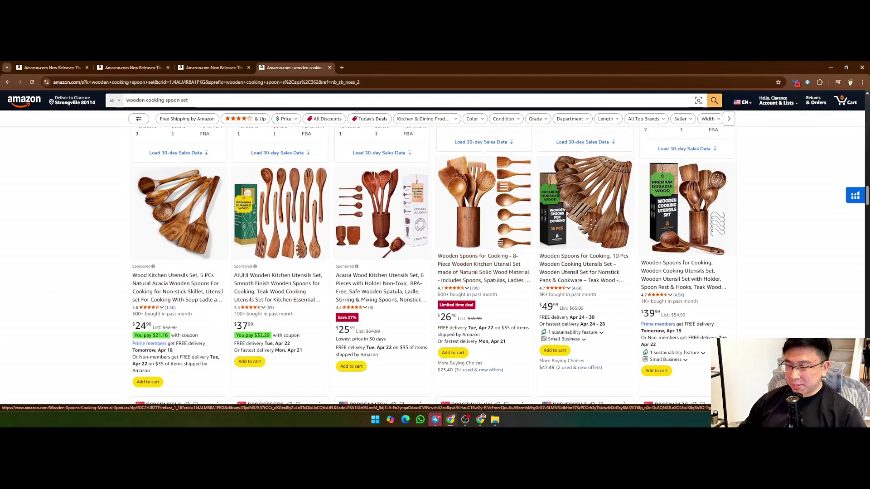
Return to the Cooking Utensils new releases, go up to Kitchen Utensils & Gadgets and open its Meat & Poultry Tools subcategory.
left_click(219, 71)
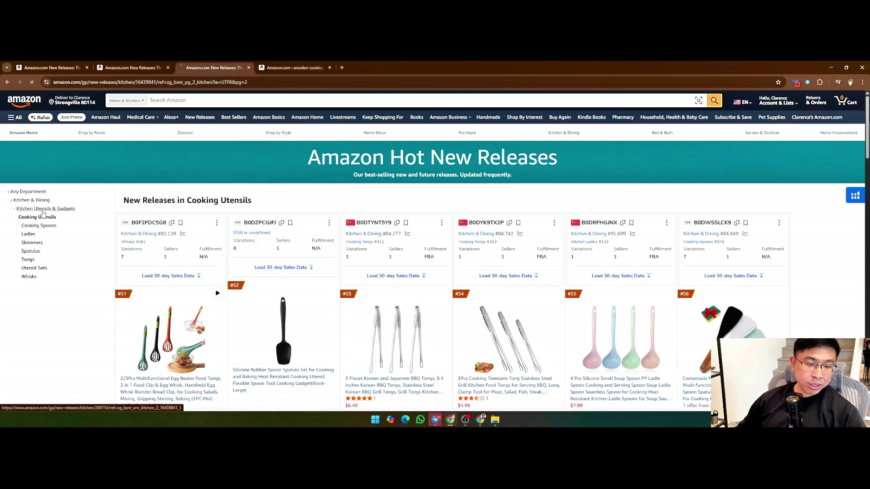
left_click(43, 209)
scroll(61, 230, "down", 1)
scroll(60, 230, "down", 2)
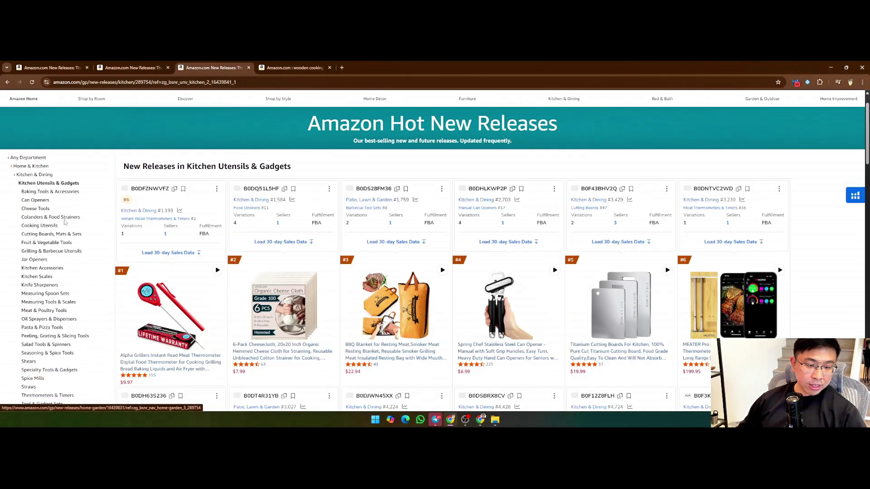
right_click(44, 276)
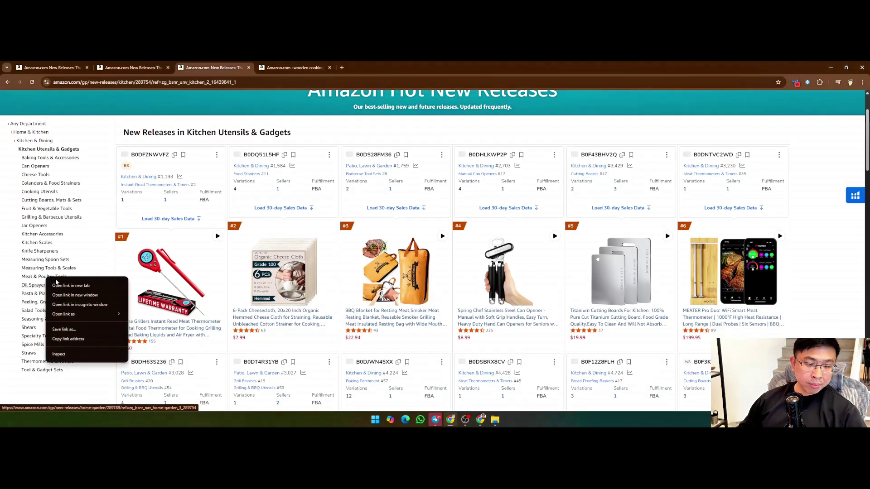
left_click(44, 277)
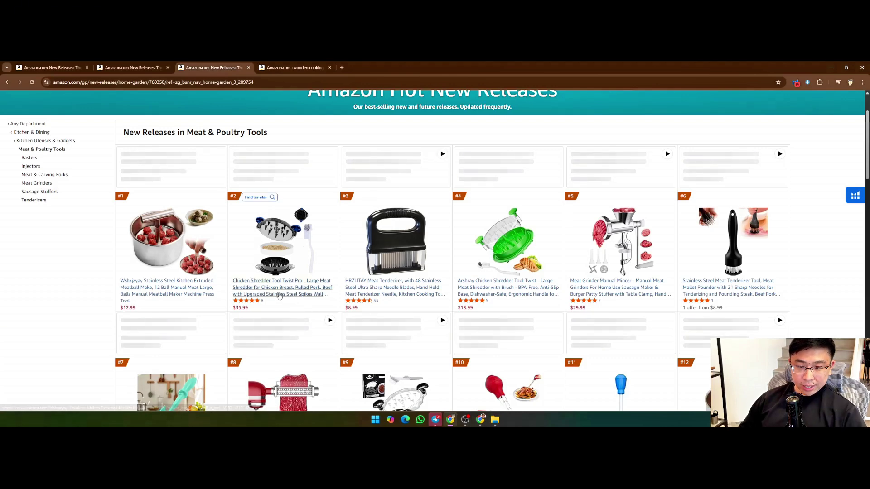
Open the Chicken Shredder Tool Twist Pro listing in a new tab and search there for "Chicken Shredder Tool" copied from its title.
right_click(286, 296)
left_click(294, 301)
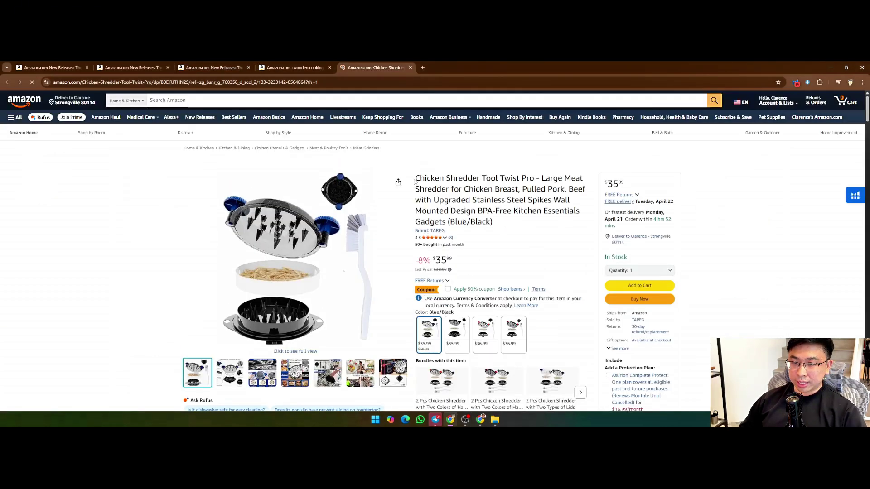
left_click_drag(415, 259, 493, 261)
key("ctrl+c")
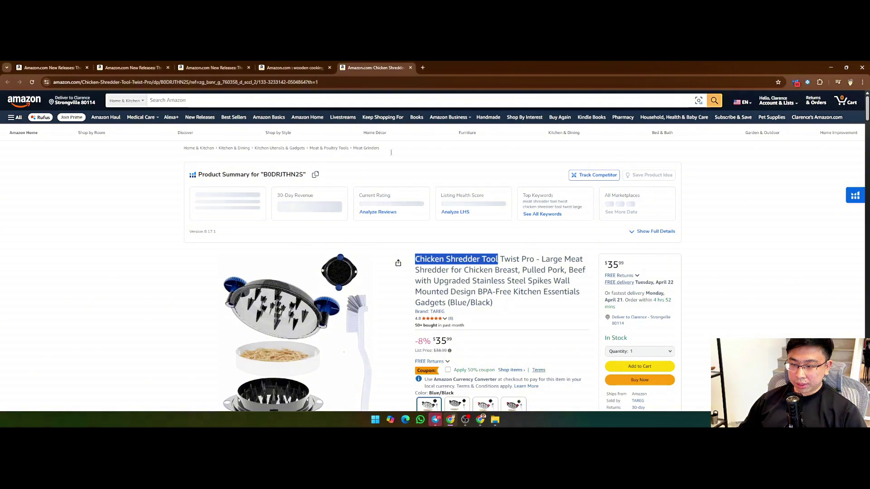
left_click(206, 101)
key("ctrl+v")
key("Return")
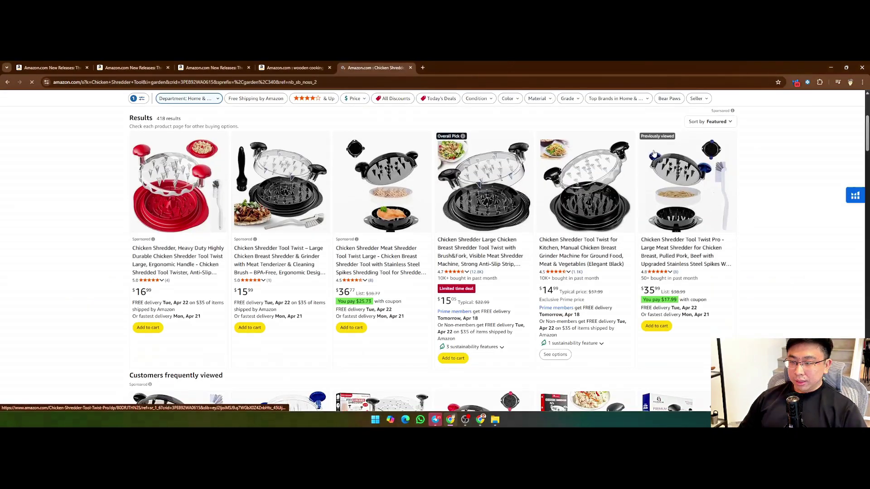
Look through the chicken shredder results, comparing prices, coupons and monthly purchases of the competing listings.
scroll(545, 284, "down", 2)
scroll(545, 284, "down", 2)
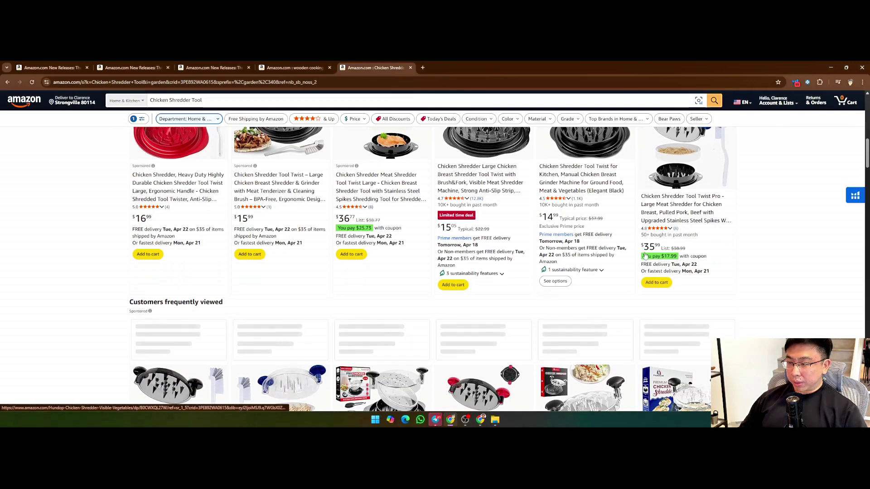
scroll(646, 256, "down", 5)
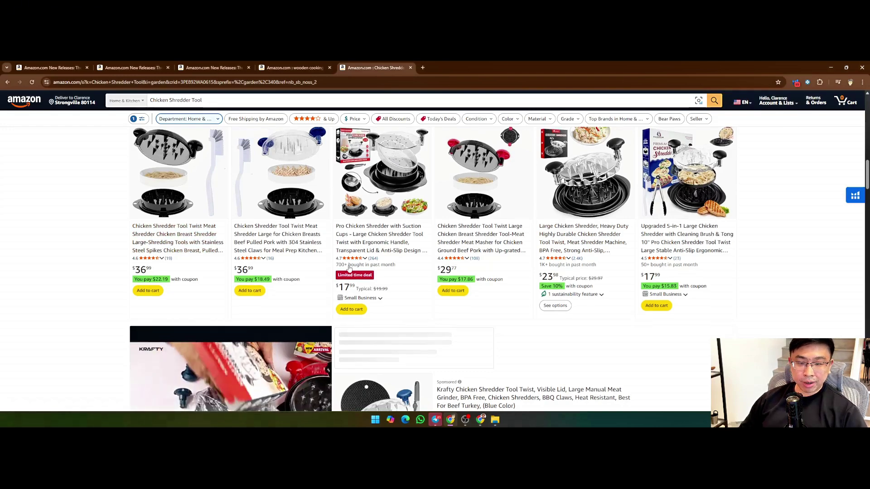
scroll(154, 252, "down", 10)
scroll(494, 265, "up", 1)
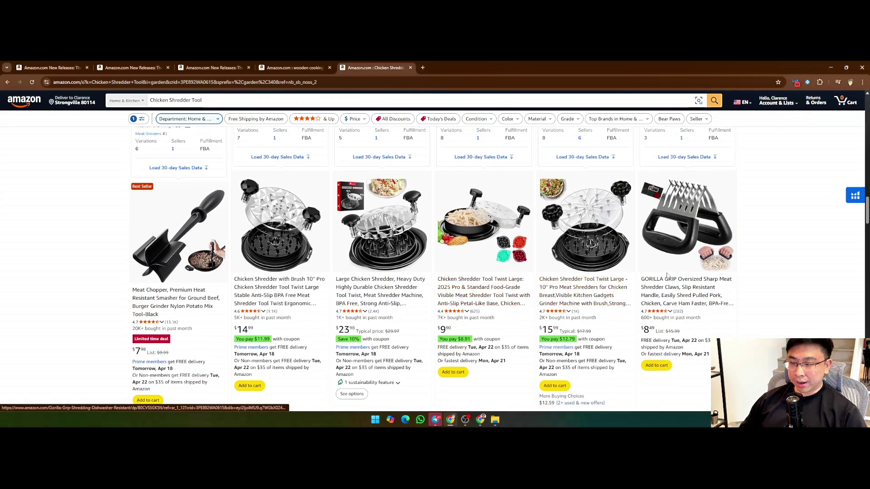
scroll(698, 293, "down", 7)
scroll(698, 293, "down", 4)
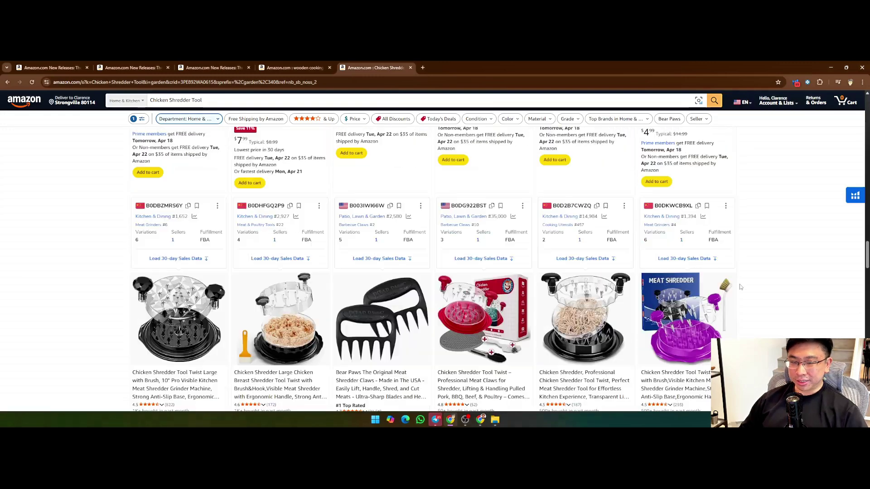
scroll(741, 285, "down", 2)
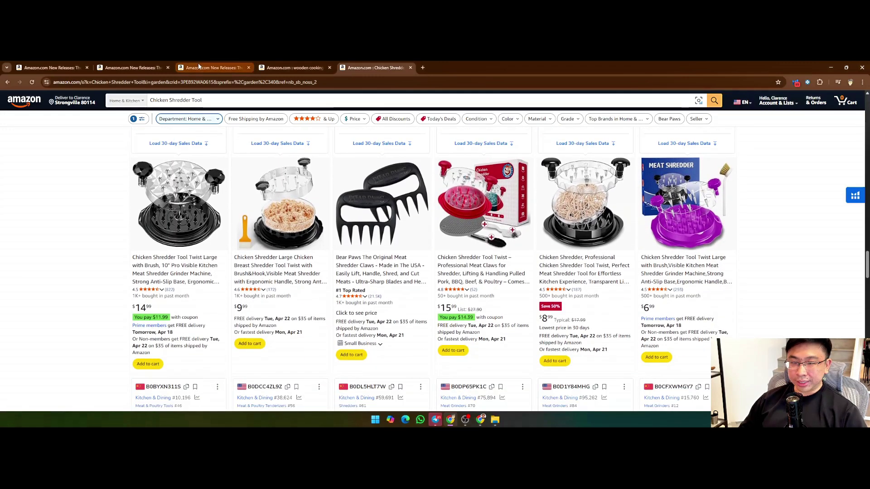
Close the chicken shredder and wooden spoon search tabs, and open the Basters new releases in a new tab.
middle_click(343, 68)
middle_click(337, 68)
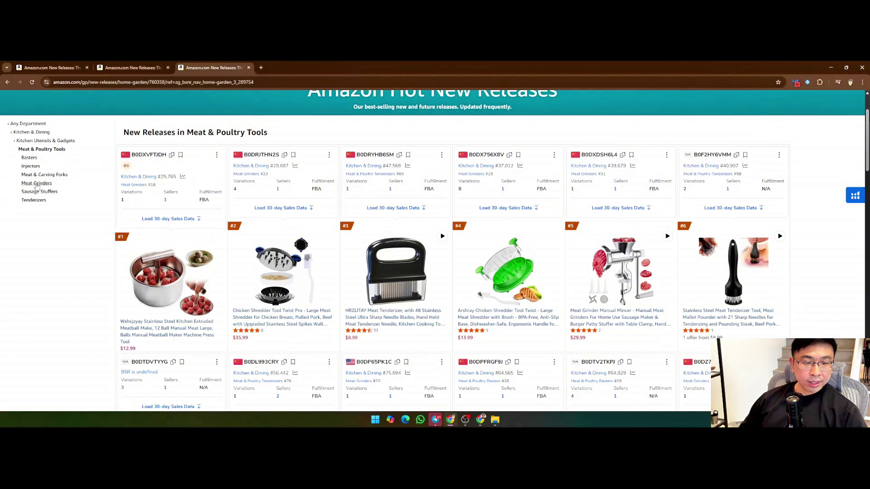
right_click(43, 166)
left_click(46, 167)
left_click(295, 68)
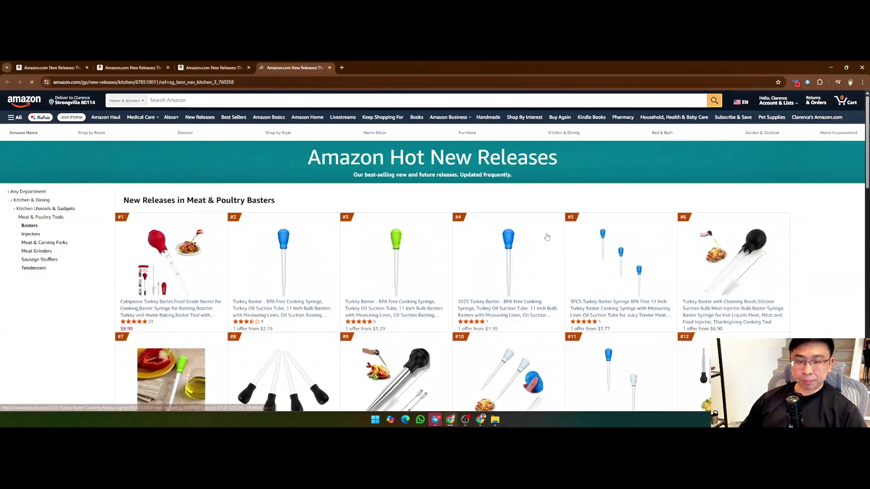
Skim the Meat & Poultry Basters new releases, and open the Tenderizers subcategory in a new tab.
scroll(257, 244, "down", 5)
scroll(257, 244, "up", 3)
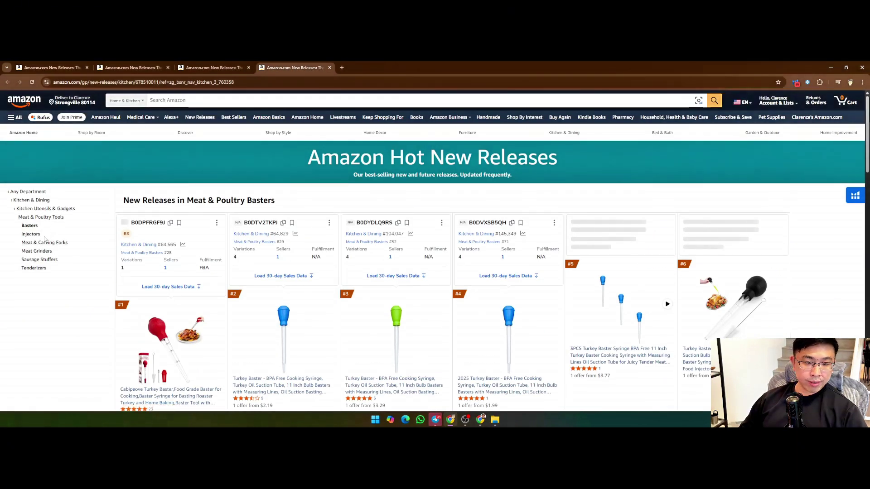
right_click(40, 269)
left_click(46, 278)
left_click(366, 63)
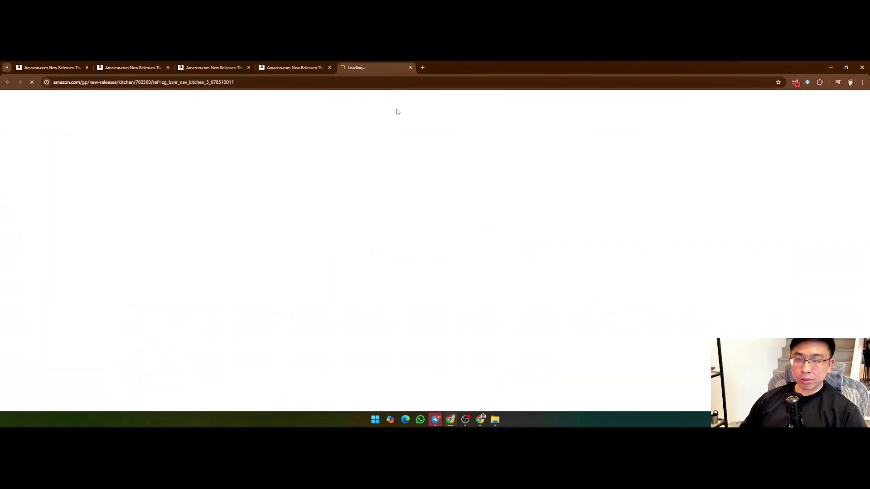
Look through the Meat & Poultry Tenderizers new releases down to the last item and return to the category list.
scroll(499, 197, "down", 5)
scroll(806, 221, "down", 15)
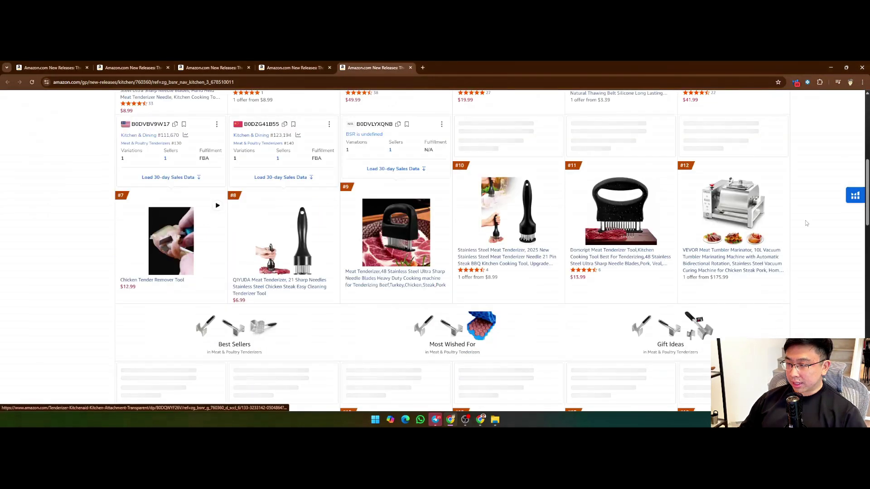
scroll(806, 221, "up", 3)
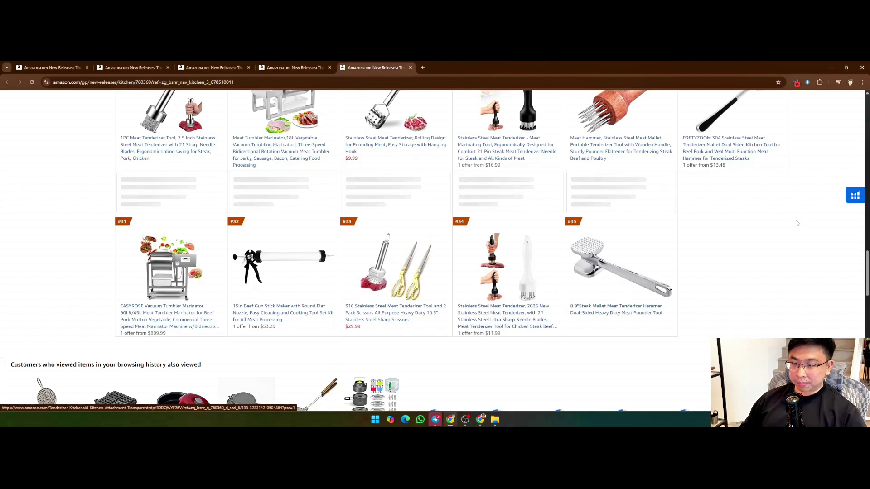
scroll(792, 226, "up", 15)
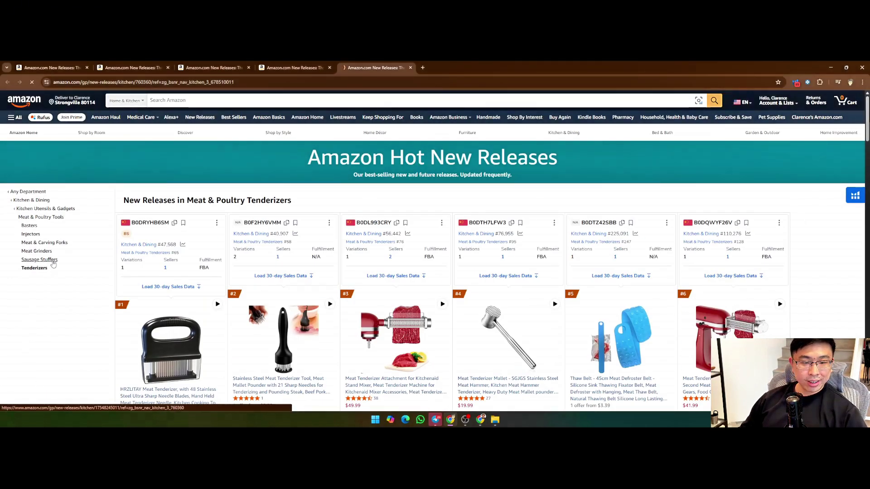
View the Sausage Stuffers new releases and open the #7 Jerky Gun Kits product in a new tab.
left_click(52, 260)
scroll(526, 200, "down", 4)
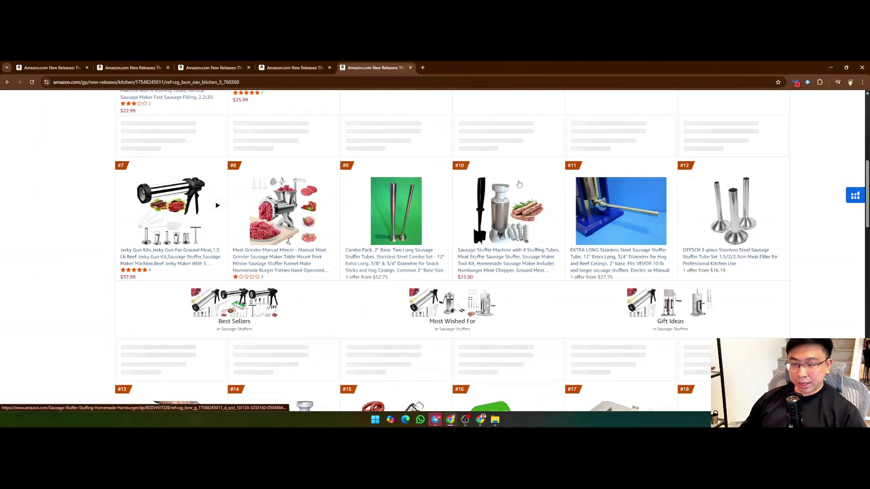
right_click(162, 257)
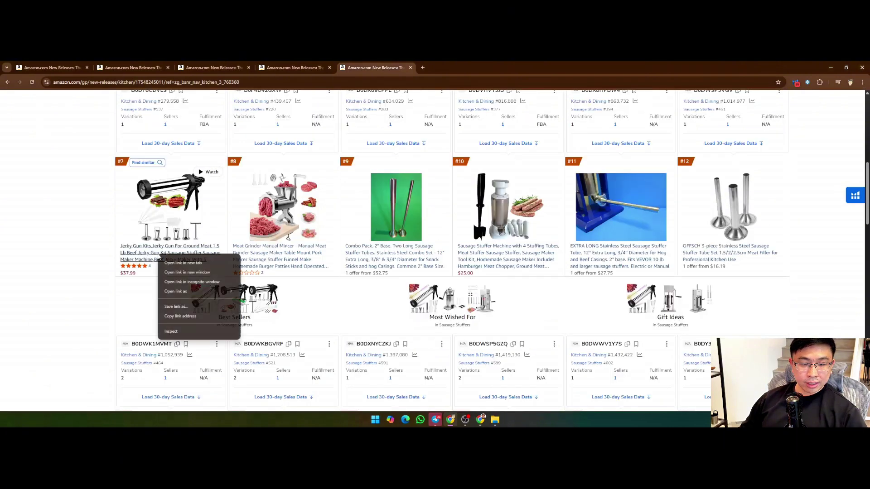
left_click(190, 262)
left_click(455, 68)
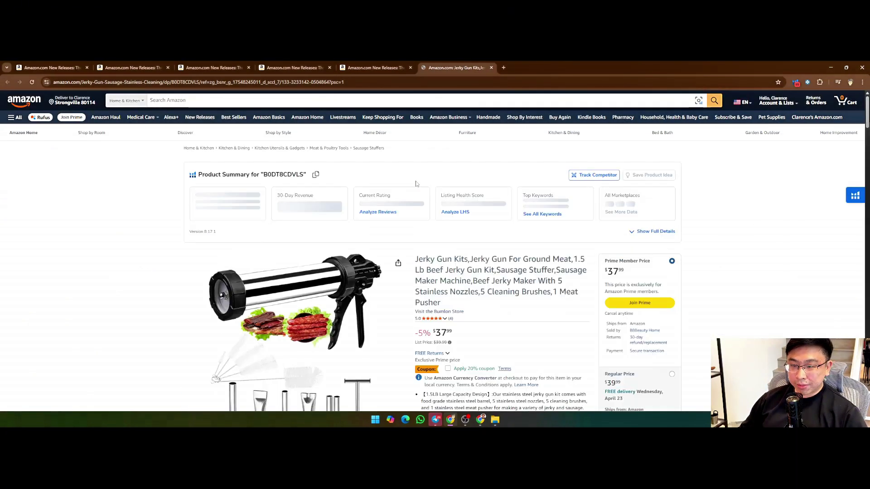
Copy "Jerky Gun Kits" from the product title, search Amazon for it, and compare the competing listings' prices and demand.
left_click_drag(415, 259, 468, 262)
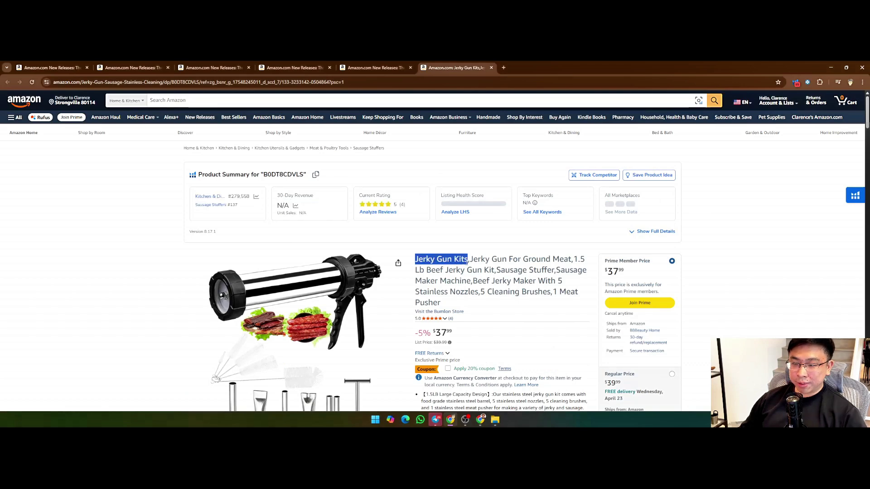
key("ctrl+c")
left_click(380, 100)
key("ctrl+v")
key("Return")
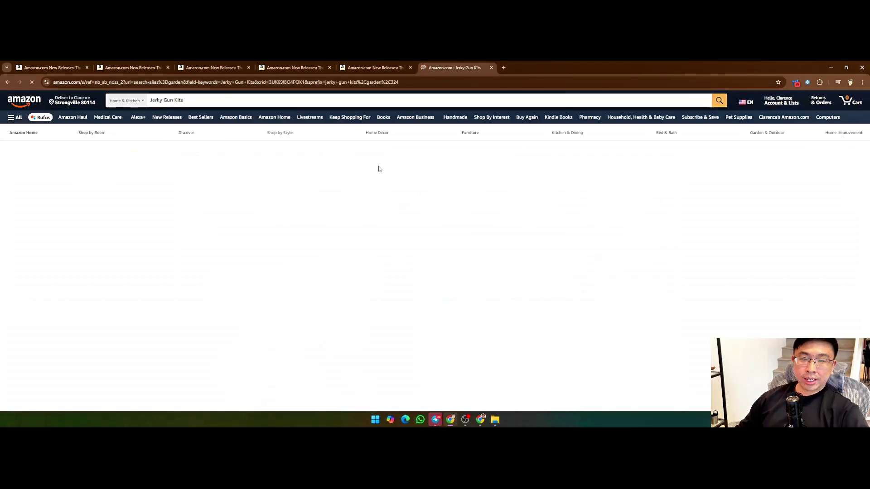
scroll(811, 230, "down", 3)
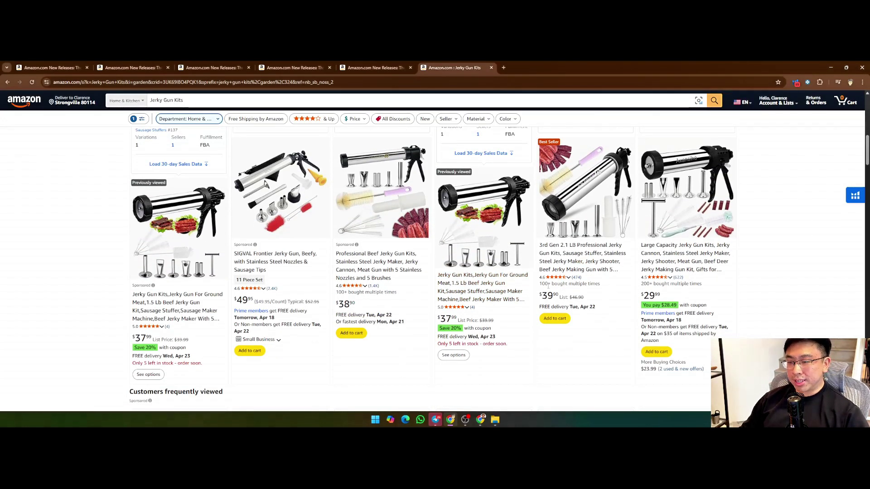
scroll(656, 290, "down", 8)
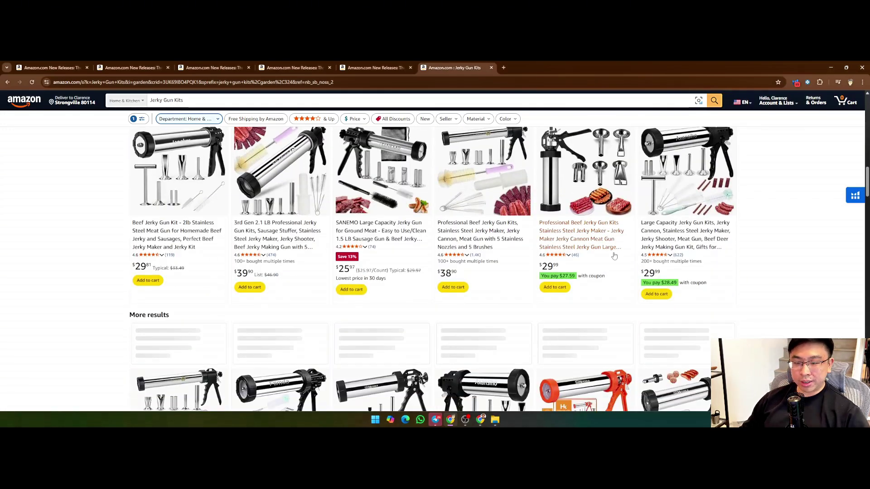
scroll(818, 242, "down", 5)
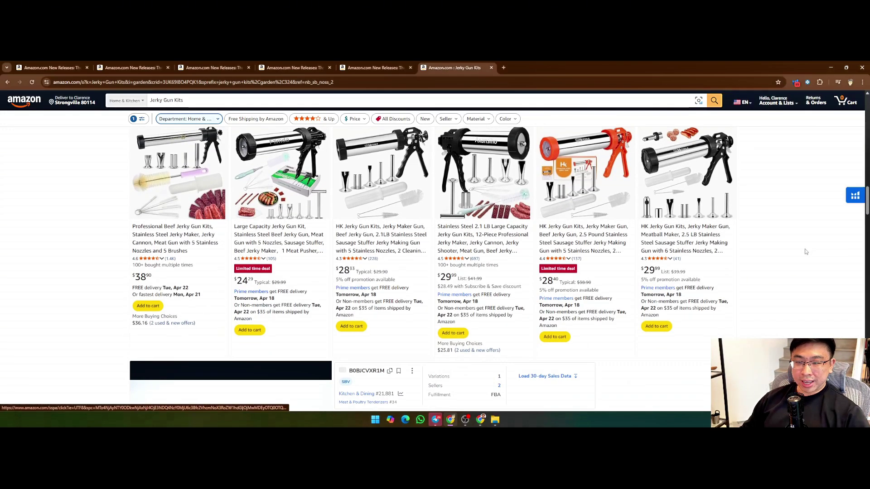
scroll(805, 251, "down", 6)
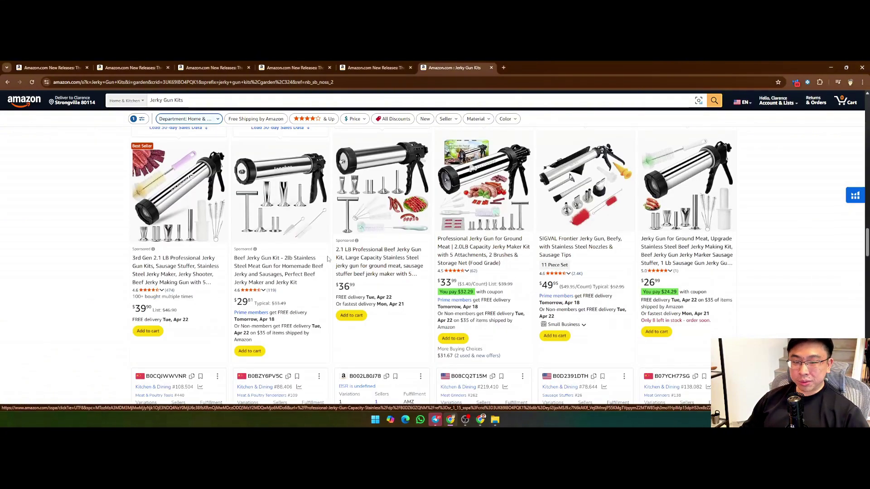
scroll(567, 354, "down", 8)
Add "Jerky Gun Kits" in A32 of the product research spreadsheet, match the formatting of the row above, and return to the Amazon results.
left_click(480, 419)
left_click(480, 351)
key("ctrl+v")
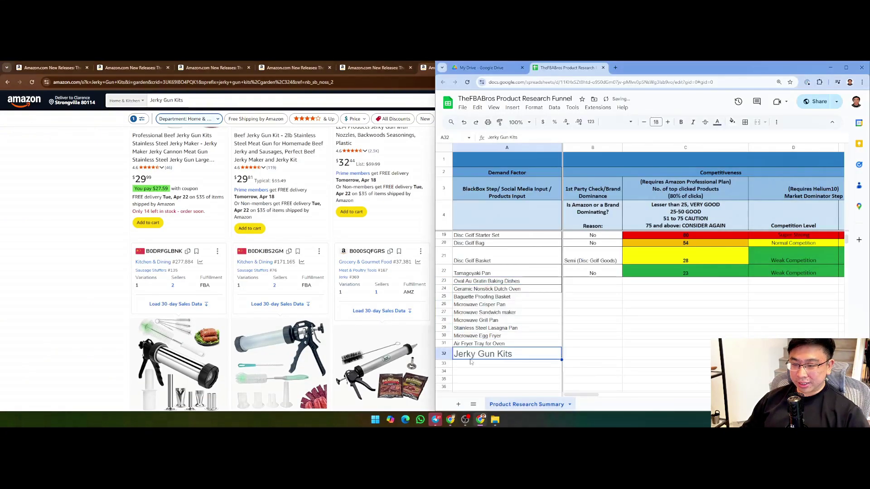
left_click(481, 343)
left_click(485, 357)
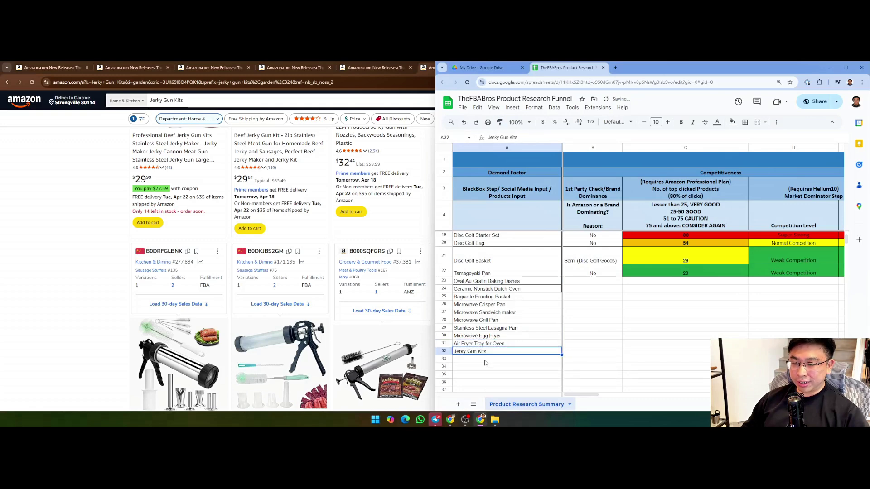
left_click(115, 273)
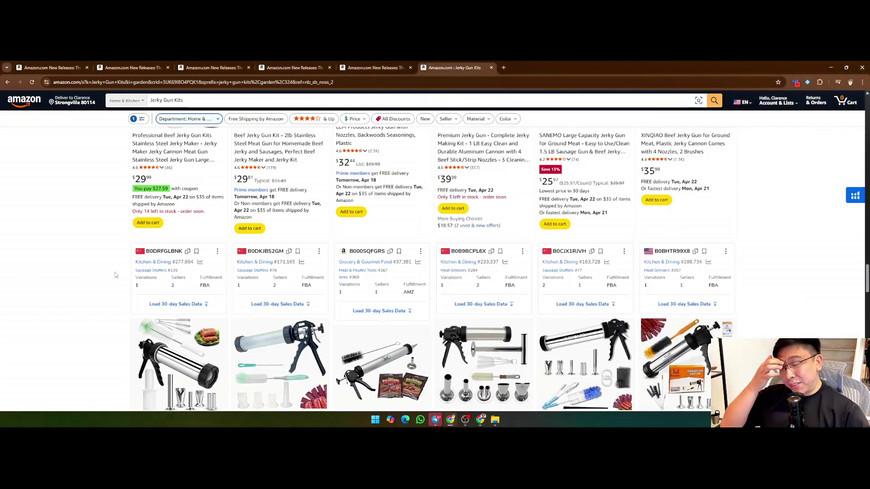
scroll(114, 267, "up", 5)
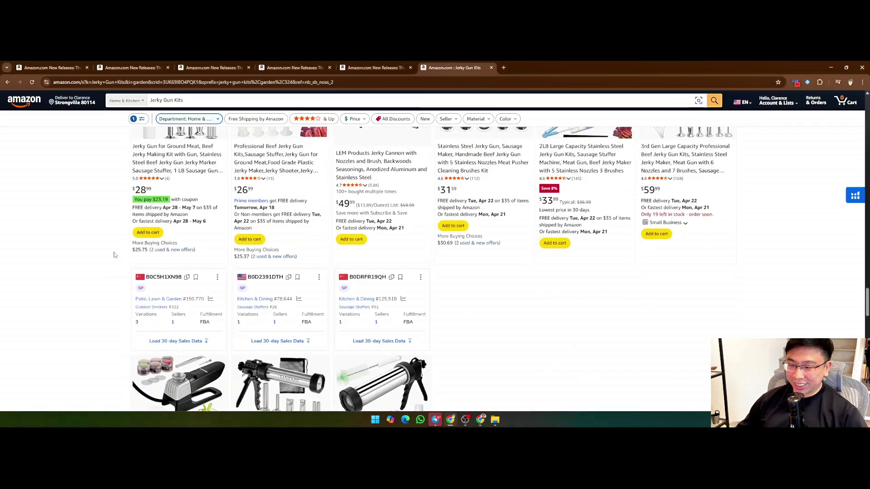
Return to the Sausage Stuffers new releases and open the #10 Sausage Stuffer Machine in a new tab.
key("ctrl+shift+Tab")
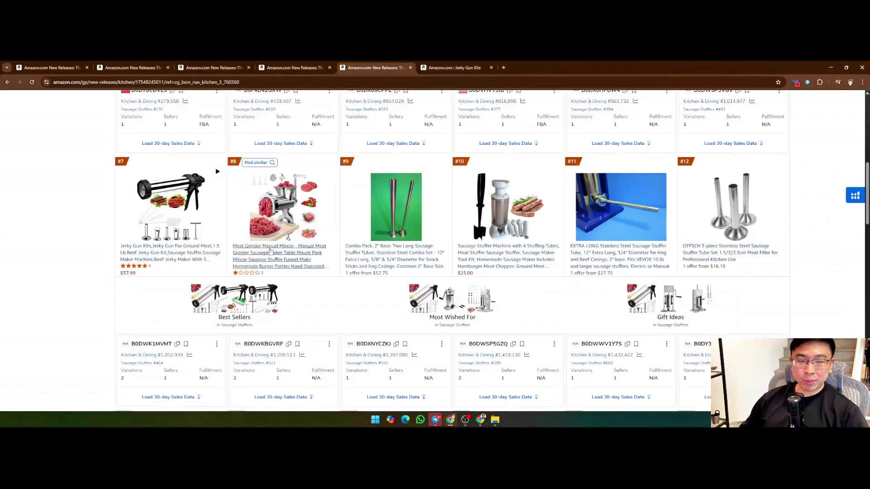
scroll(532, 233, "down", 1)
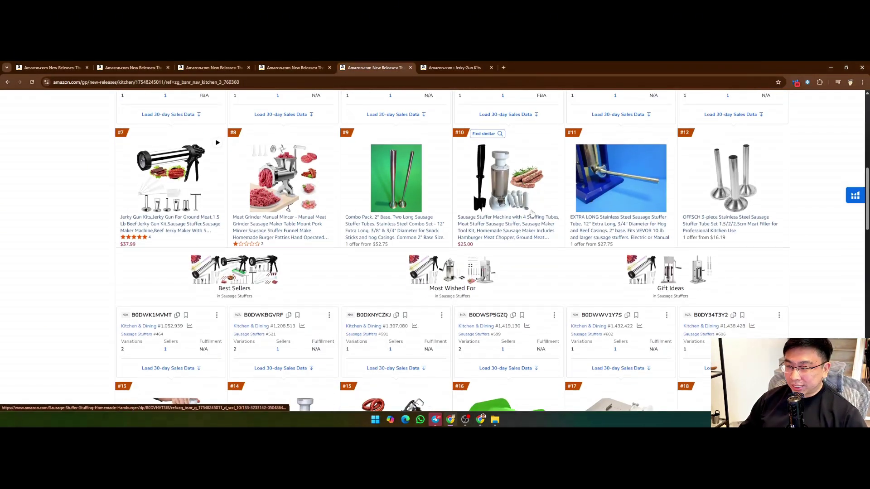
right_click(500, 226)
left_click(512, 234)
left_click(529, 67)
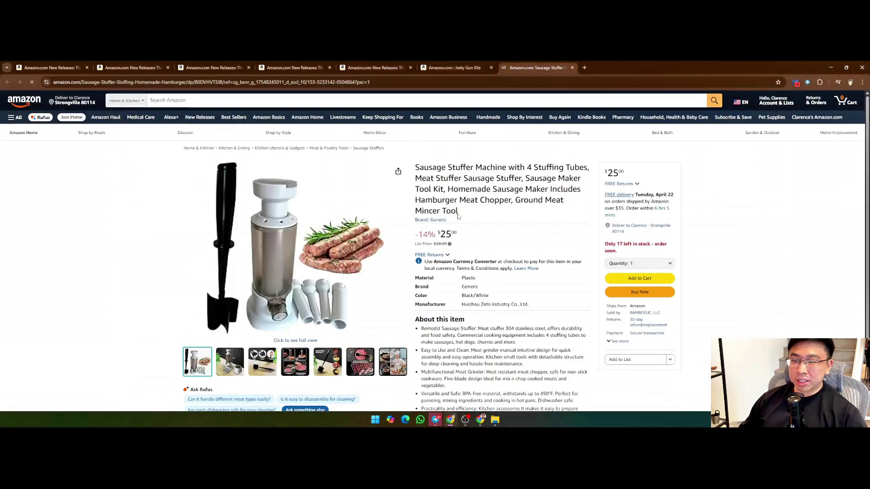
Search Amazon for "Sausage Stuffer Machine" and look through the listings, comparing prices and monthly purchases.
left_click(211, 101)
key("ctrl+v")
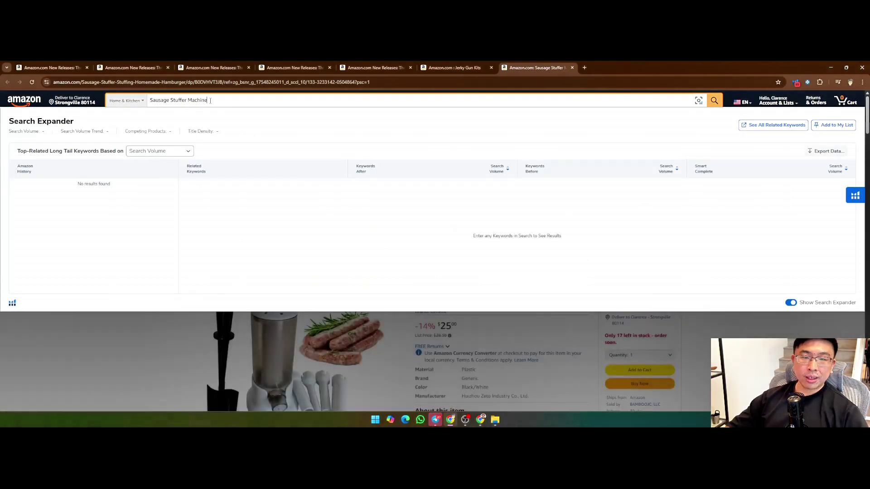
key("Return")
scroll(379, 187, "down", 3)
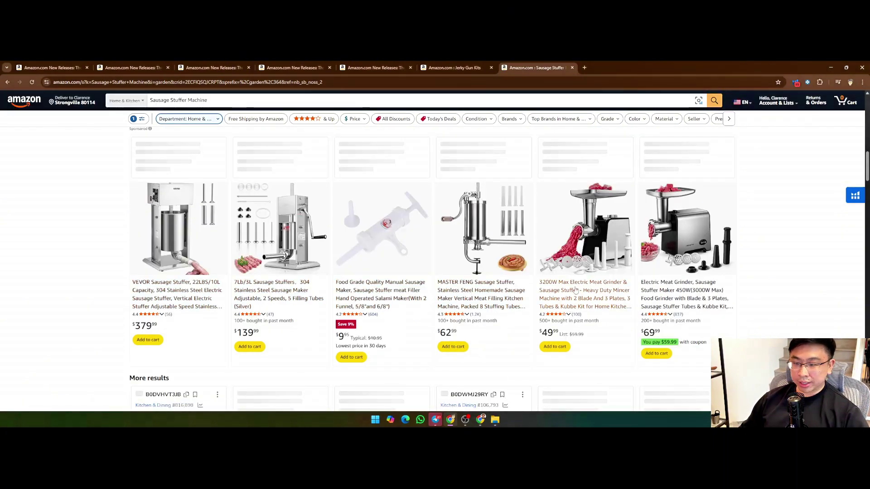
scroll(552, 311, "down", 2)
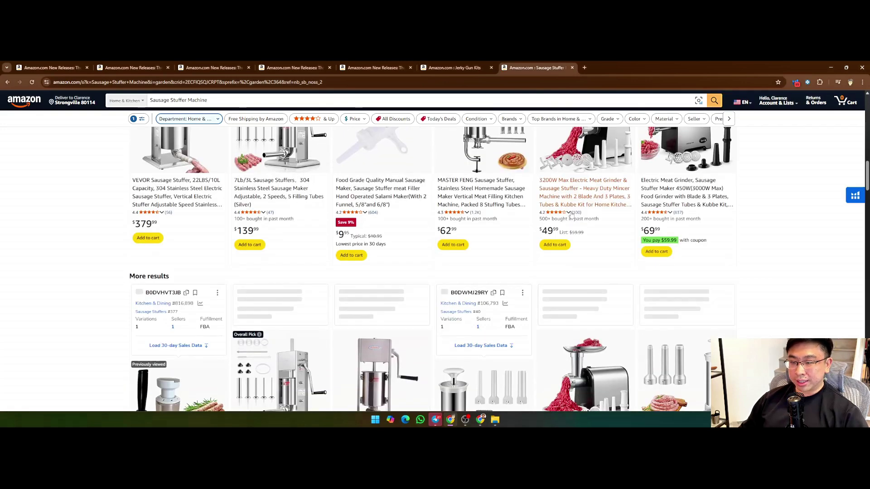
scroll(584, 186, "down", 3)
scroll(583, 186, "down", 2)
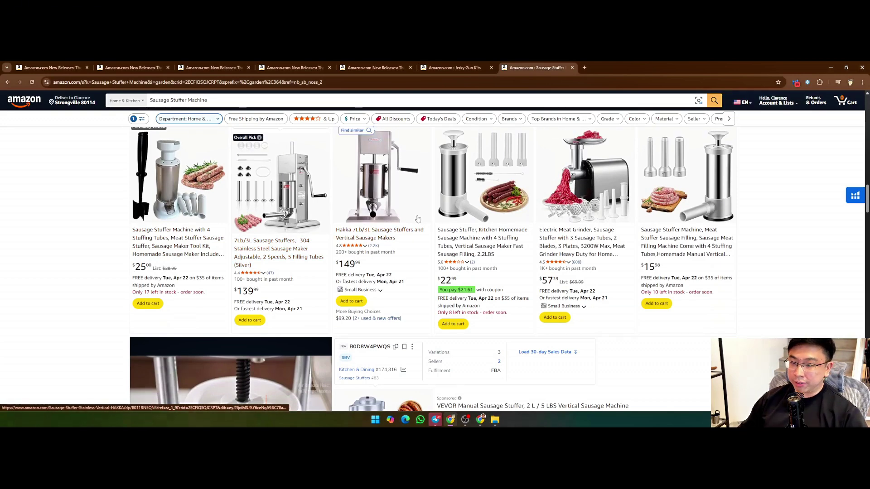
scroll(492, 311, "down", 8)
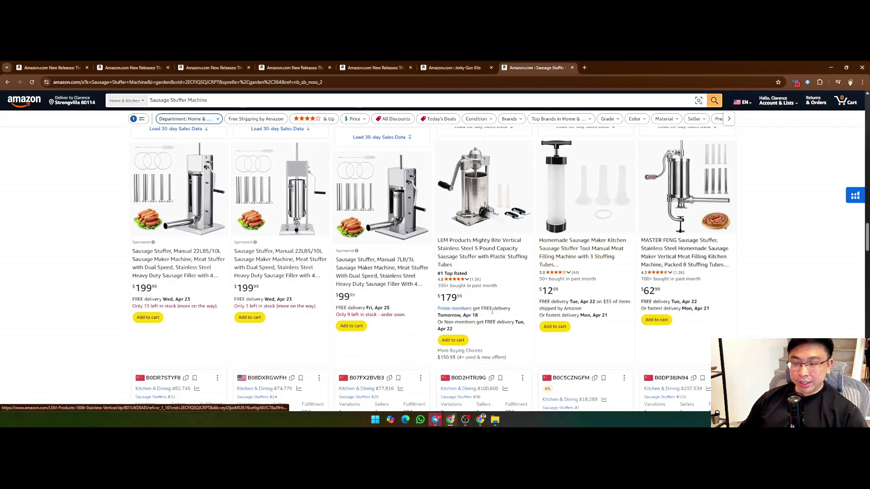
Add "Sausage Stuffer Machine" in A33 of the product research spreadsheet with the existing list formatting, and return to the Amazon results.
left_click(482, 420)
left_click(484, 362)
key("ctrl+v")
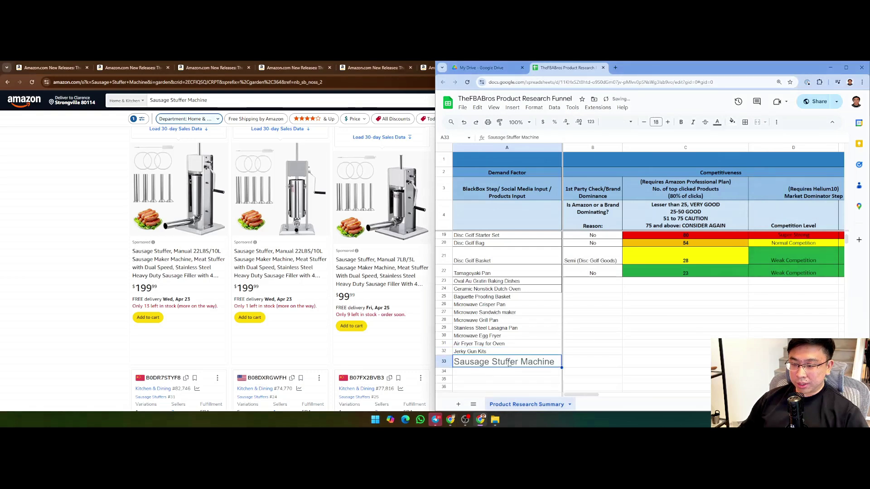
left_click(496, 355)
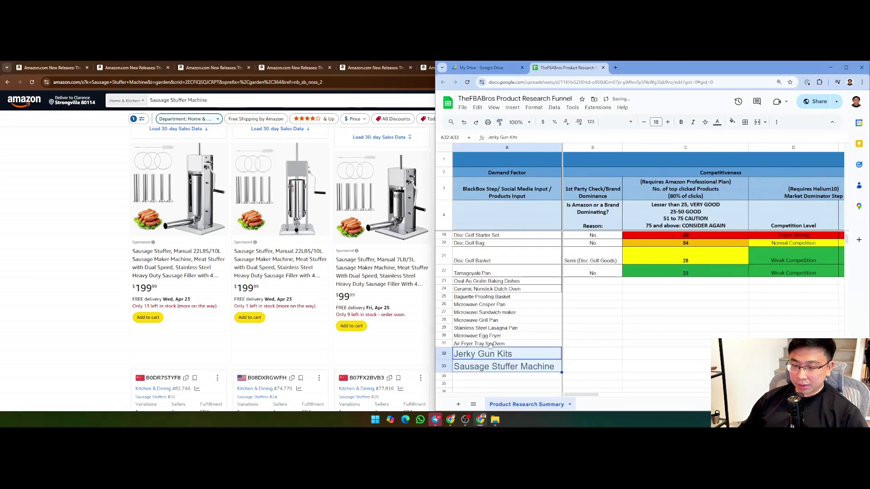
left_click(494, 344)
left_click_drag(498, 345, 499, 368)
left_click(36, 273)
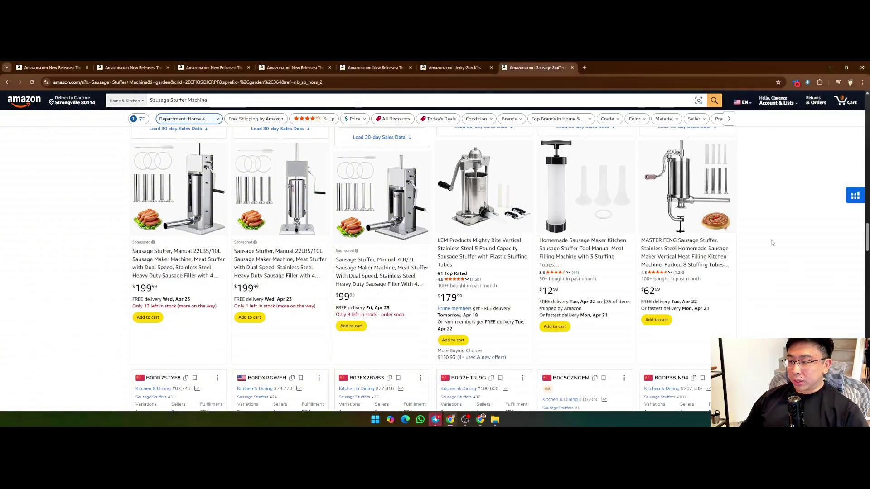
Review the machine types in the sausage stuffer results and change the A33 entry to "Sausage Stuffer Machine (Hand Crank)".
scroll(777, 268, "down", 10)
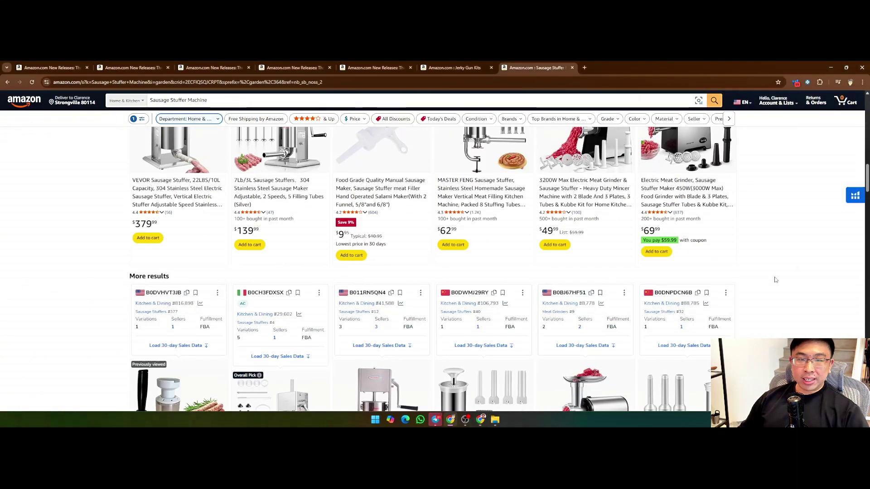
scroll(776, 280, "up", 3)
scroll(769, 272, "down", 2)
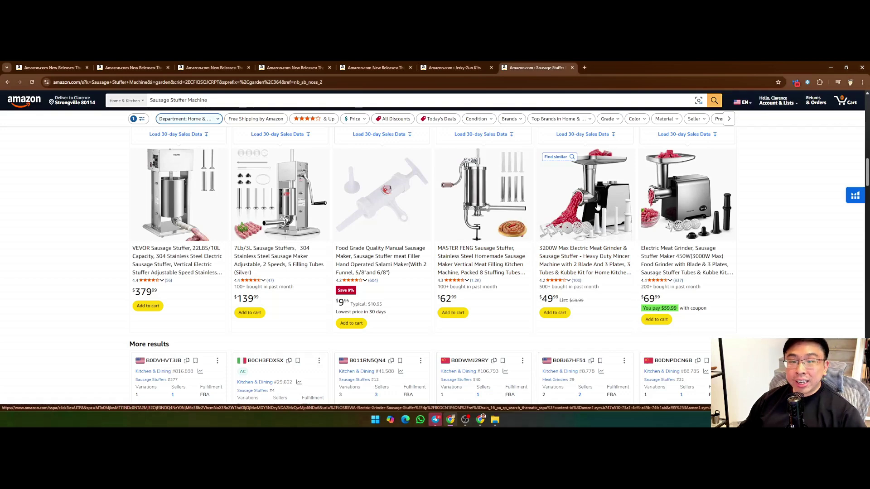
left_click(480, 420)
left_click(495, 361)
double_click(520, 359)
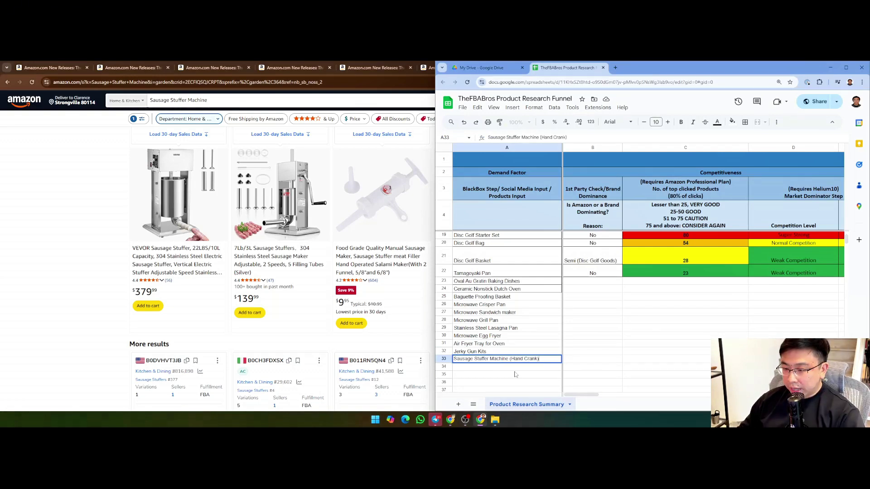
key("Return")
Duplicate the hand crank entry into A34 and change the copy to "Sausage Stuffer Machine (Electric)".
left_click(518, 361)
key("ctrl+c")
left_click(519, 366)
key("ctrl+v")
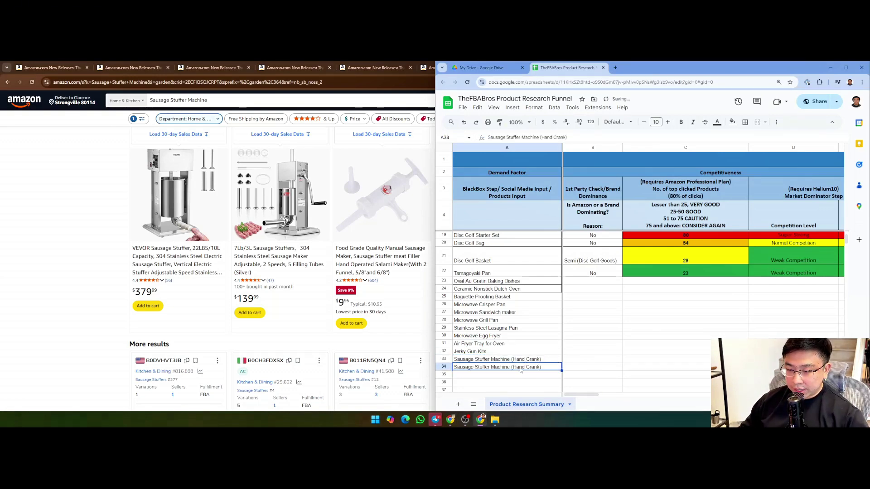
triple_click(521, 369)
left_click(537, 367)
key("BackSpace")
key("BackSpace")
key("BackSpace")
key("BackSpace")
key("BackSpace")
key("BackSpace")
key("BackSpace")
key("BackSpace")
key("BackSpace")
key("BackSpace")
type("Electric")
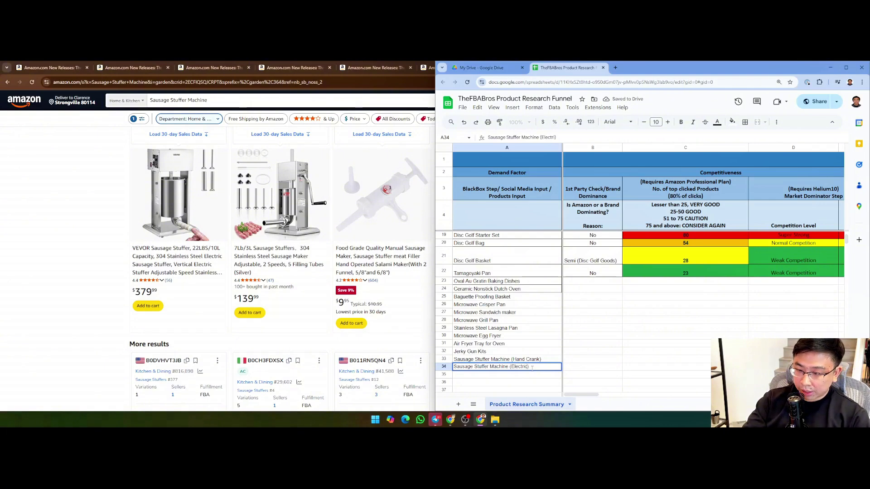
left_click(585, 352)
Check the Amazon results for further machine types, add "Sausage Stuffer Machine (industrial)" in A35, and select the three sausage stuffer entries.
left_click(170, 317)
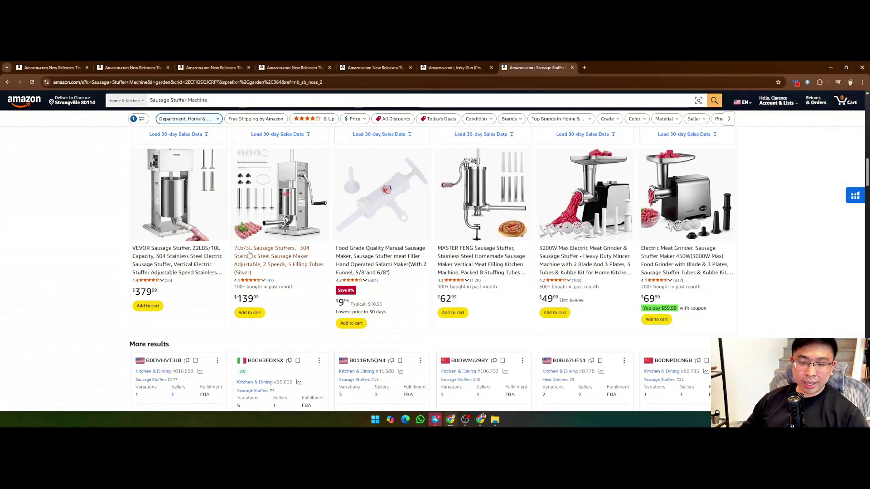
scroll(92, 229, "down", 3)
scroll(91, 229, "down", 4)
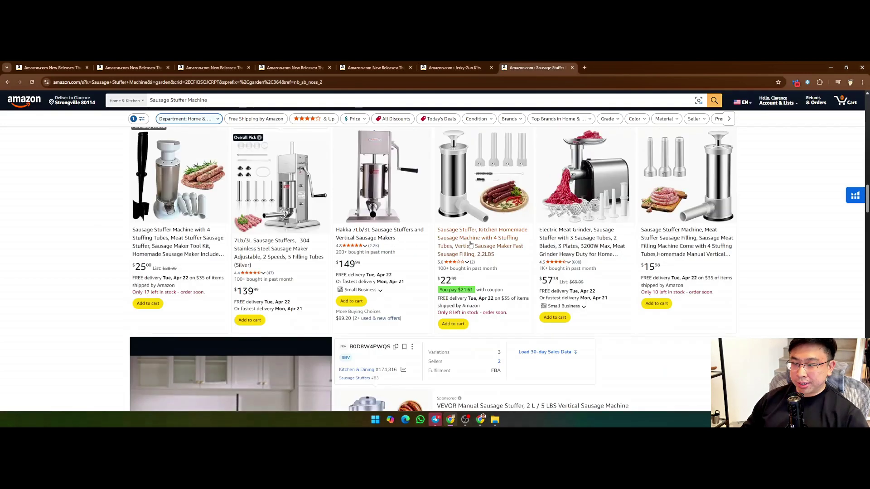
left_click(480, 420)
left_click(501, 375)
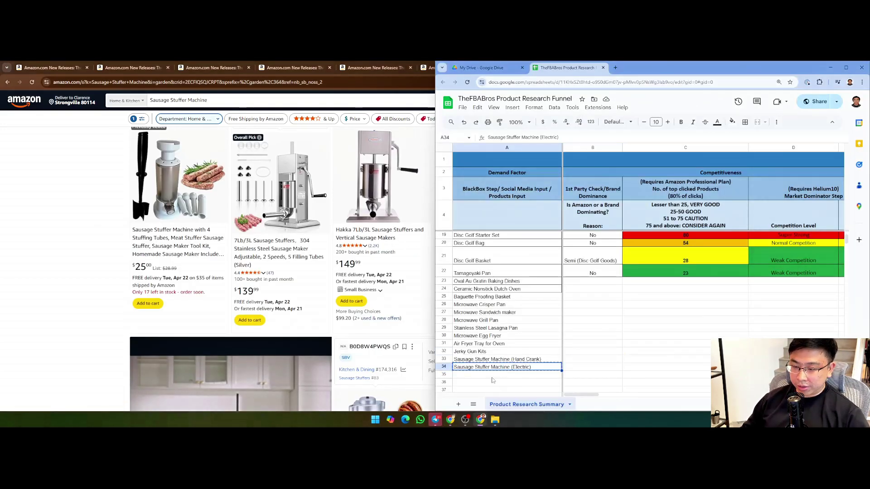
type("Sausage Stuffer Machine (industrial")
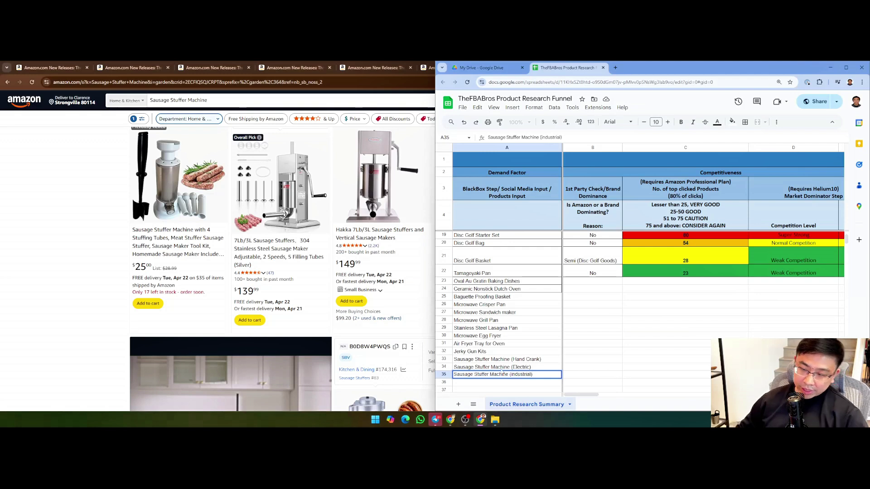
left_click(506, 361)
left_click(506, 368)
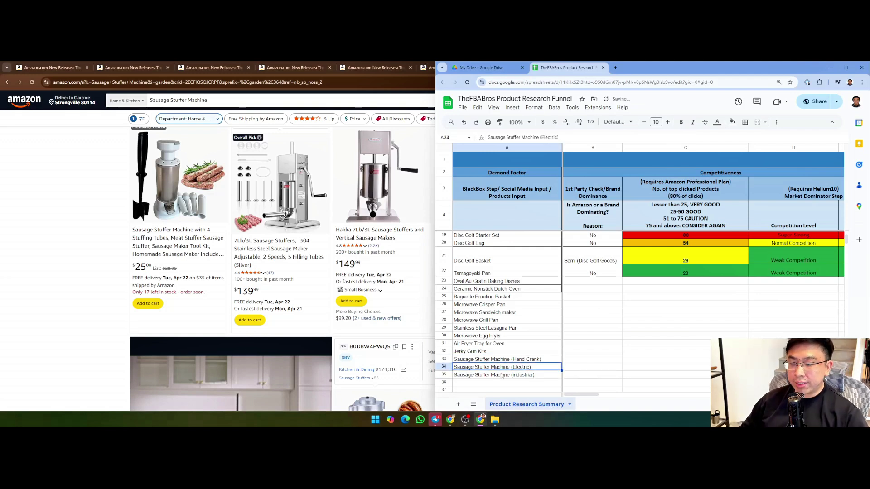
left_click(501, 376)
left_click(503, 360)
left_click(503, 378, "shift")
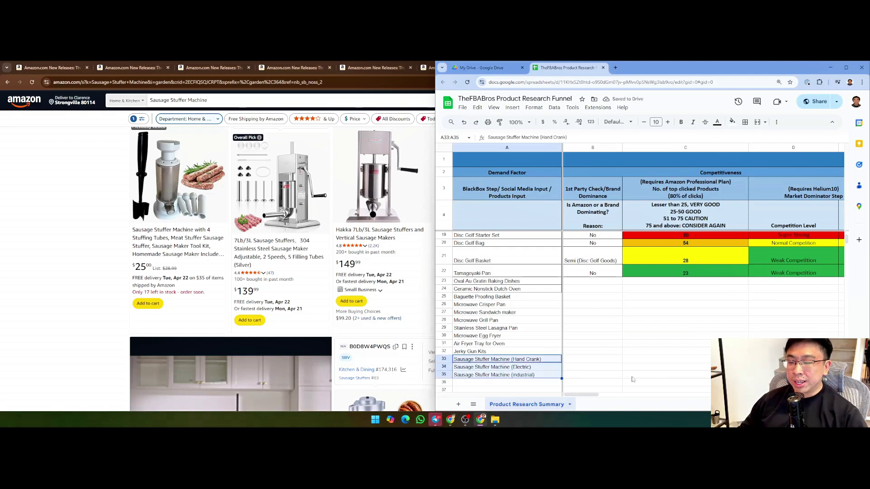
Look over the logged product ideas in the research spreadsheet around the sausage stuffer entries.
left_click(543, 375)
scroll(498, 344, "down", 3)
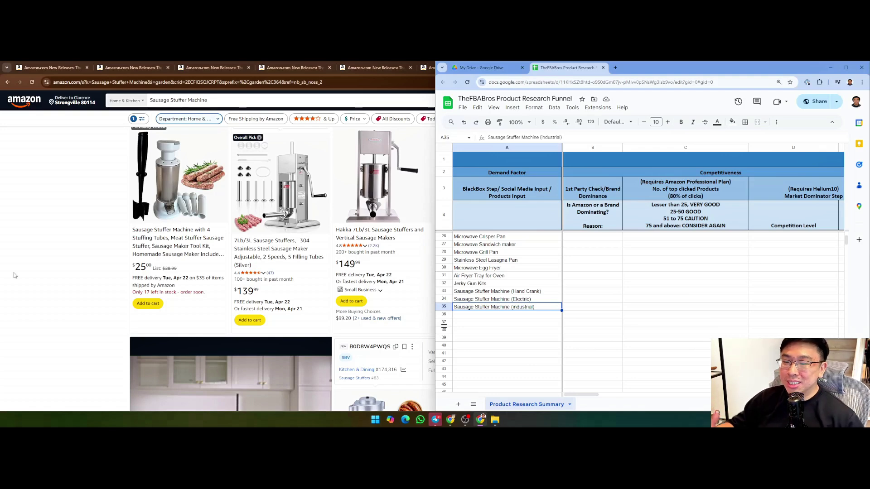
scroll(503, 290, "up", 2)
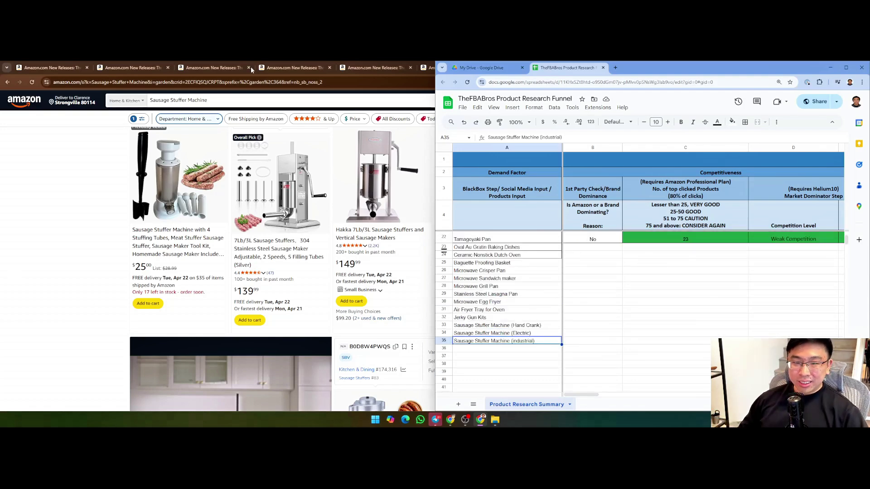
Return to Amazon's new releases in Kitchen Utensils & Gadgets and examine the ranked products for further ideas.
left_click(43, 219)
left_click(453, 67)
left_click(41, 66)
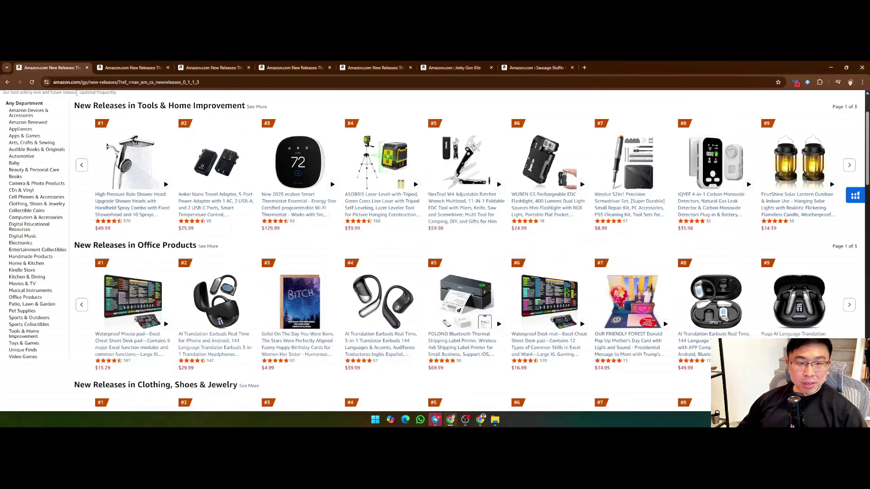
left_click(131, 67)
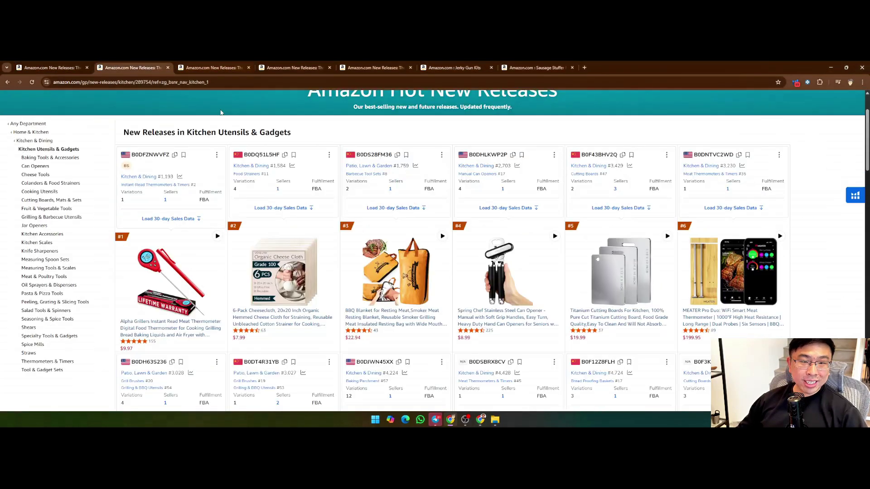
scroll(535, 233, "down", 1)
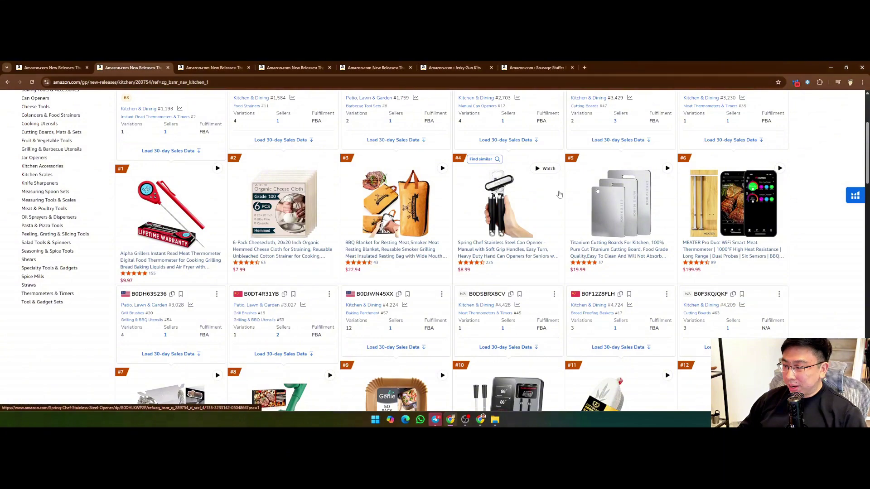
scroll(560, 194, "down", 6)
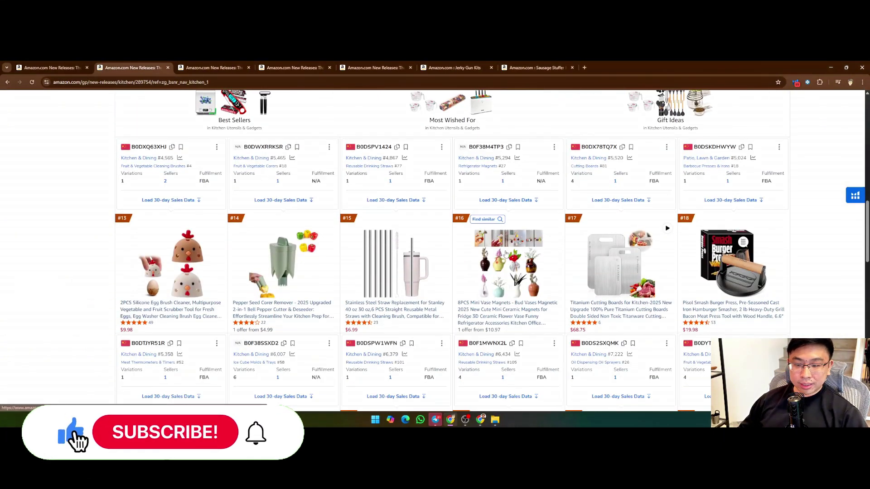
scroll(506, 252, "down", 4)
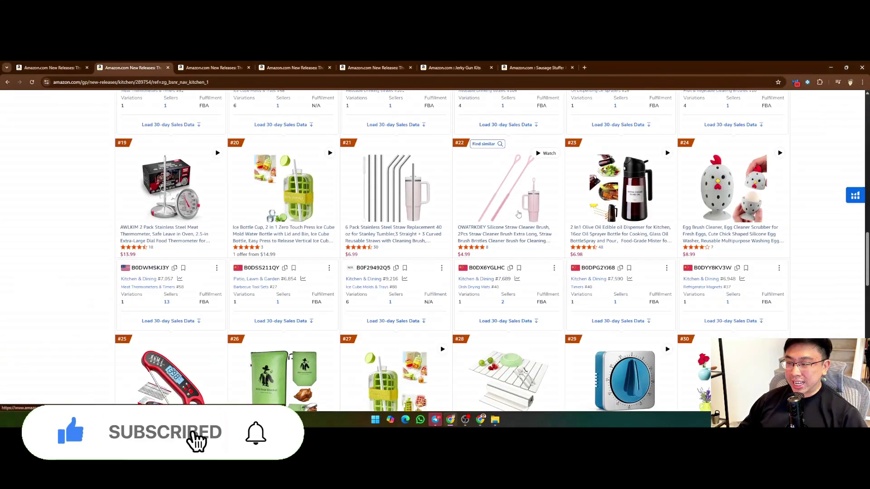
scroll(531, 223, "down", 5)
scroll(511, 209, "down", 2)
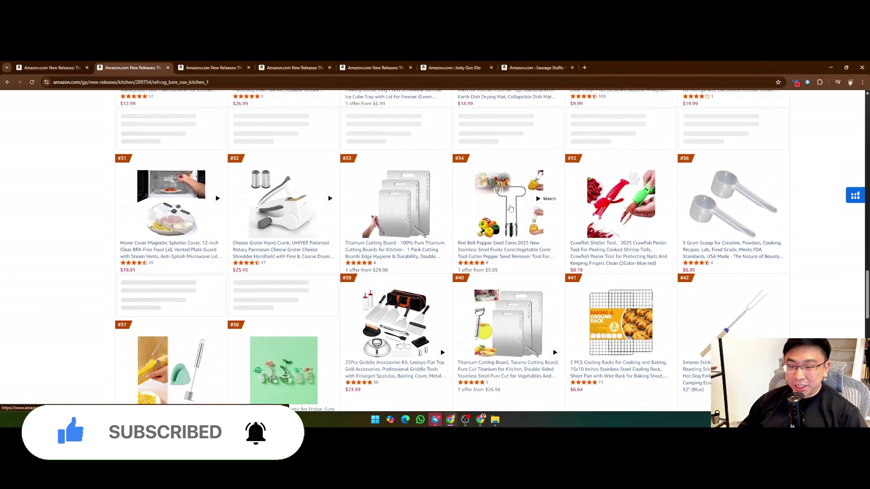
Open the #33 titanium cutting board listing in a new tab and search Amazon for "Titanium Cutting Board".
right_click(388, 206)
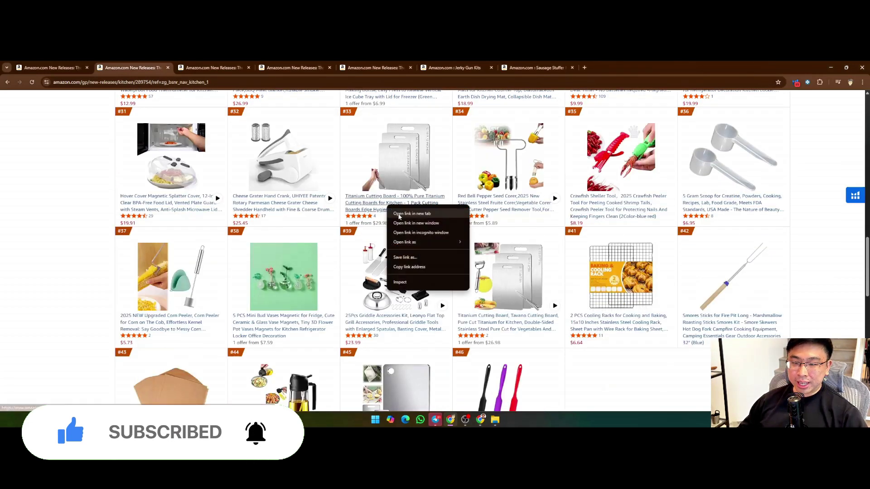
left_click(414, 212)
left_click(222, 68)
left_click_drag(415, 238, 503, 238)
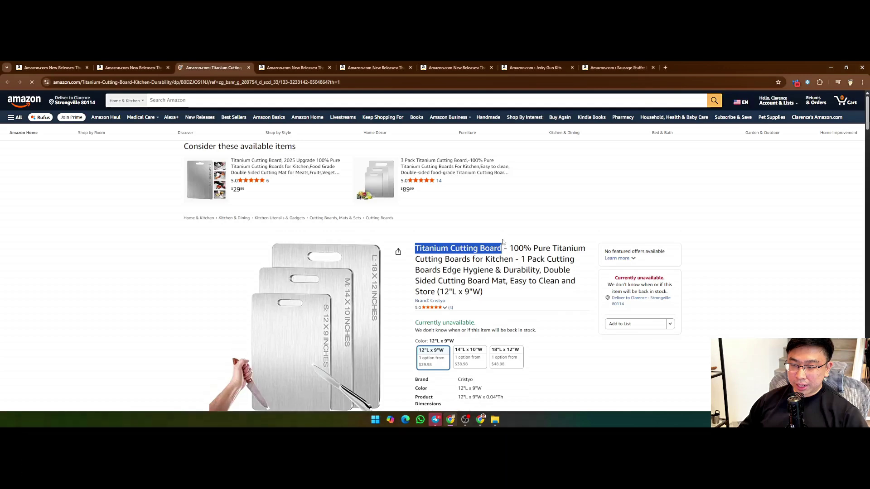
left_click(192, 100)
key("ctrl+v")
key("Return")
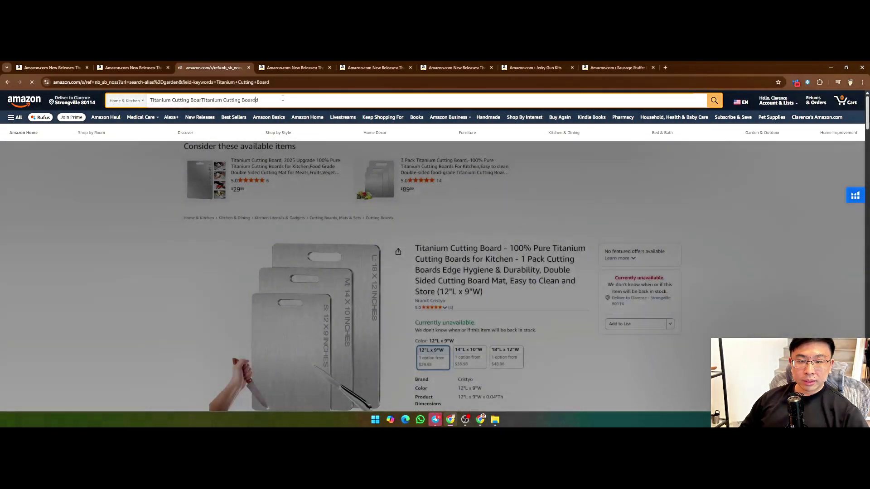
Review the prices, ratings and monthly sales in the titanium cutting board results, and close their tab.
scroll(583, 200, "down", 5)
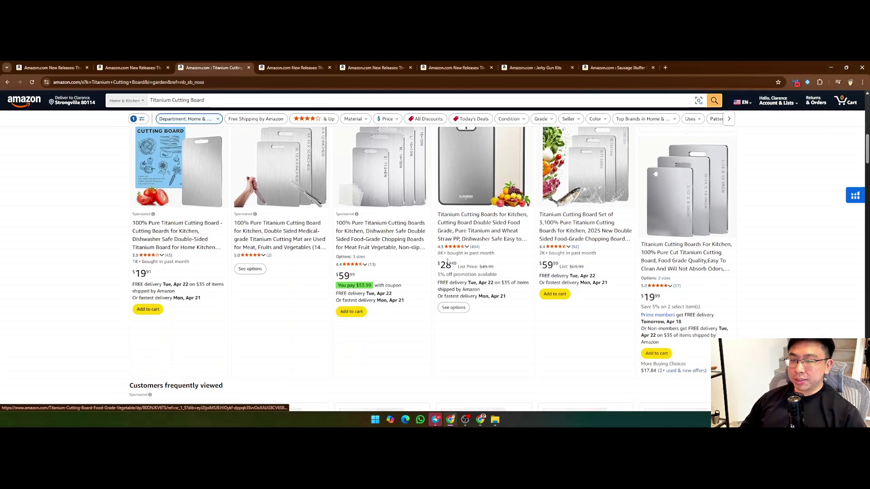
scroll(448, 261, "down", 5)
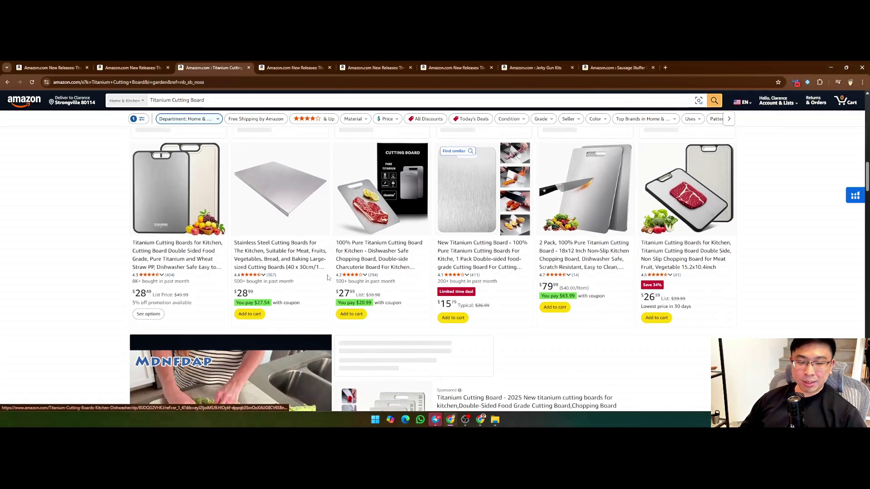
scroll(558, 232, "down", 8)
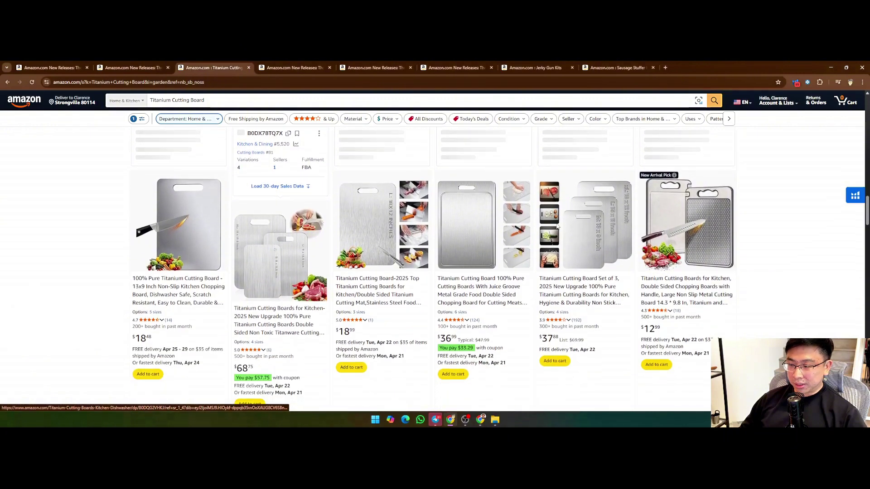
key("ctrl+w")
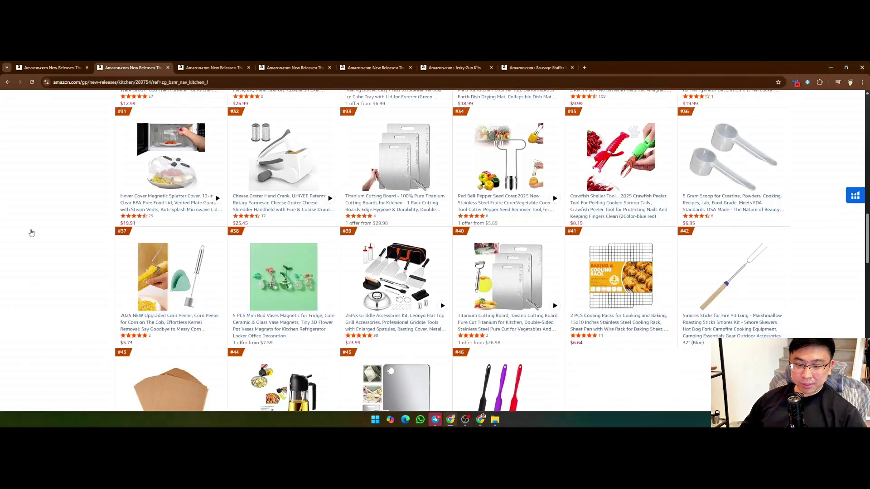
Open the #51 ice cream scoop listing from the second page of new releases and search Amazon for "Electric Heated Ice Cream Scoop".
left_click_drag(867, 240, 866, 303)
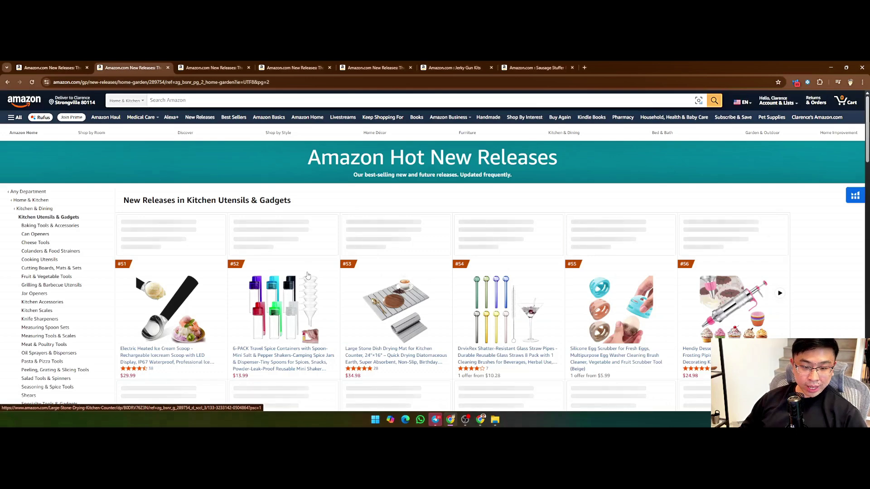
scroll(180, 296, "down", 2)
right_click(186, 299)
left_click(208, 306)
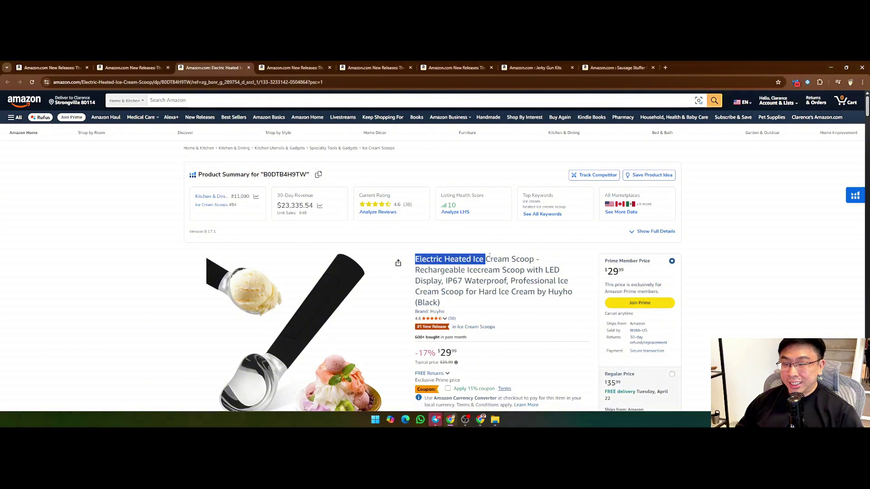
left_click(261, 100)
type("Electric Heated Ice Cream Scoop")
key("Return")
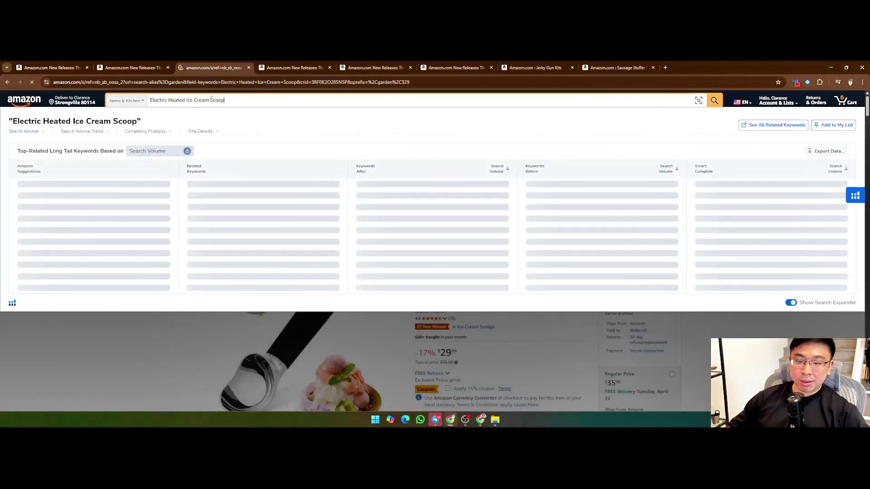
Check prices, review counts and monthly purchases in the heated ice cream scoop results.
scroll(725, 172, "down", 5)
scroll(755, 172, "down", 5)
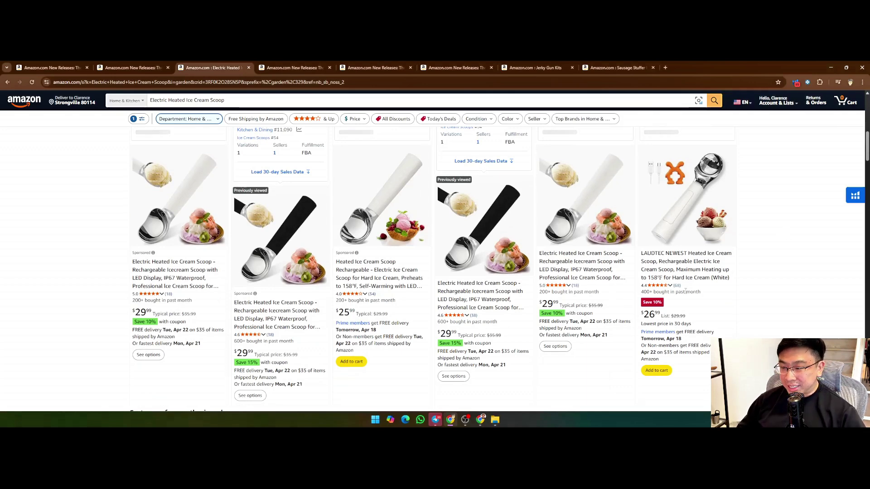
scroll(686, 292, "down", 6)
scroll(725, 280, "up", 4)
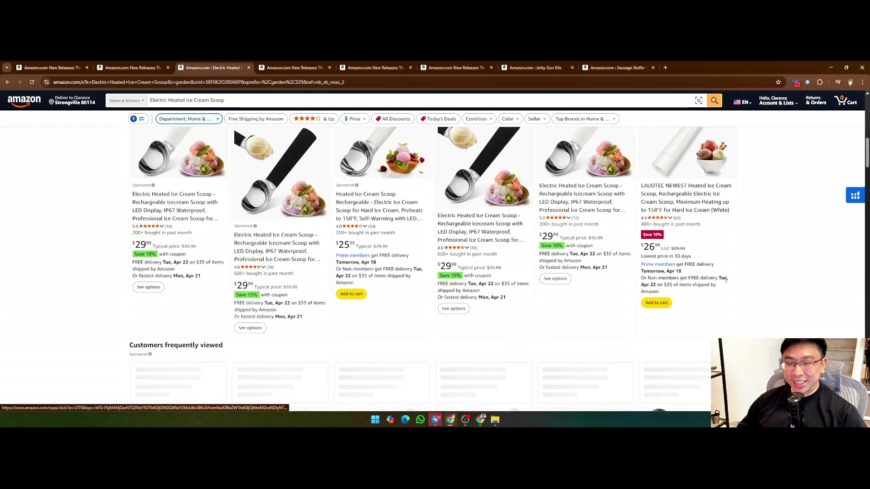
Copy the search phrase "Electric Heated Ice Cream Scoop" into A36 of the product research spreadsheet.
scroll(726, 279, "up", 4)
left_click(249, 100)
key("ctrl+c")
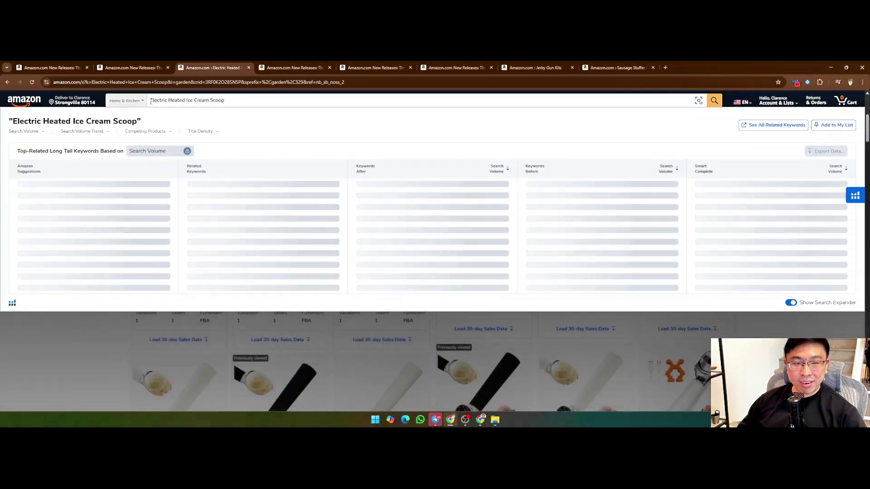
left_click(480, 420)
left_click(470, 349)
key("ctrl+v")
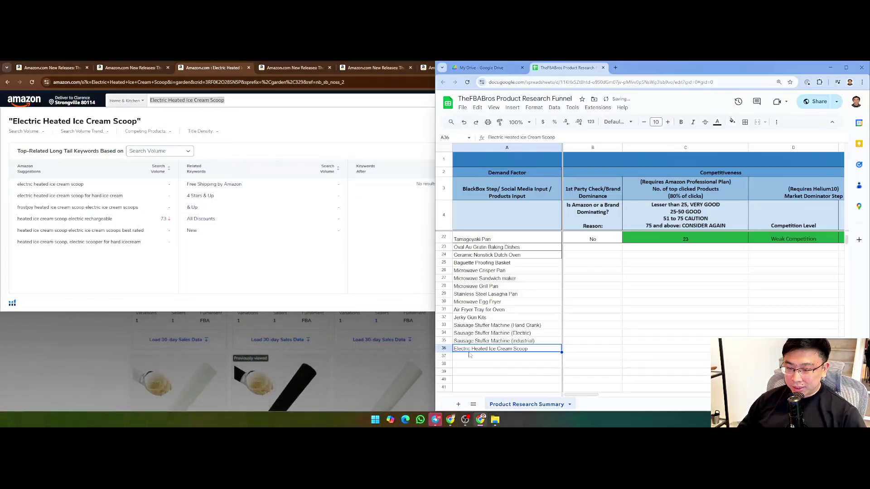
Return to Amazon, review the remaining heated ice cream scoop results, and close their tab.
left_click(81, 347)
scroll(129, 239, "down", 3)
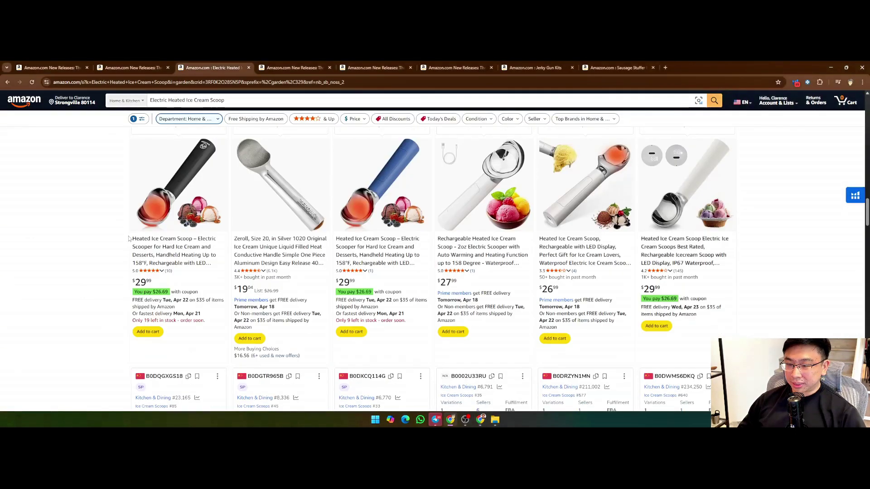
scroll(129, 239, "down", 5)
scroll(111, 207, "down", 5)
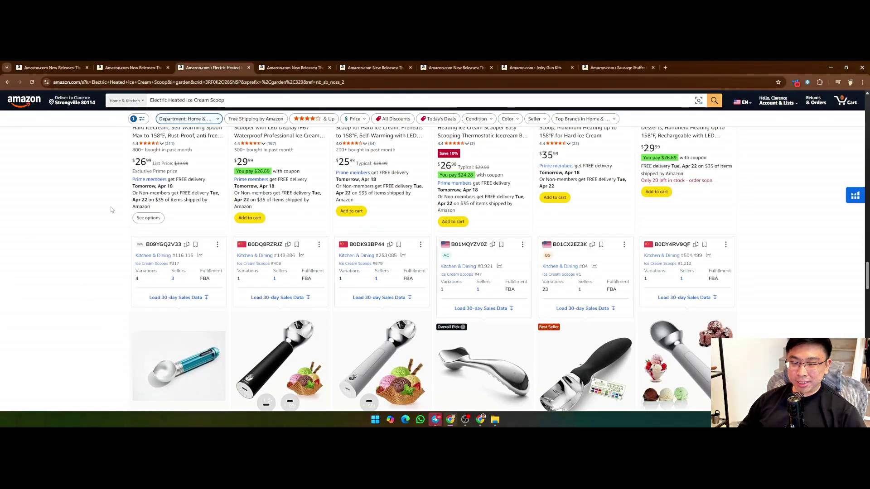
key("ctrl+w")
Open the #53 stone dish drying mat listing in a new tab and search Amazon for "Stone Dish Drying Mat".
scroll(385, 252, "down", 5)
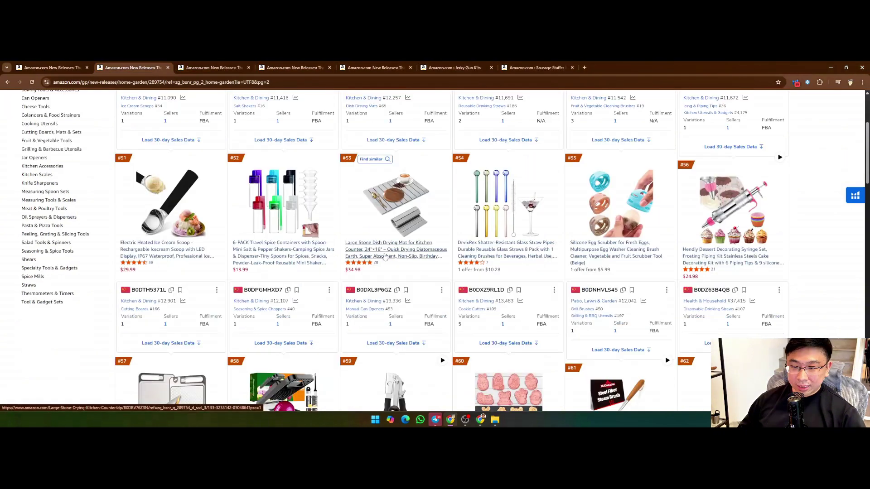
right_click(386, 252)
left_click(409, 258)
left_click(212, 67)
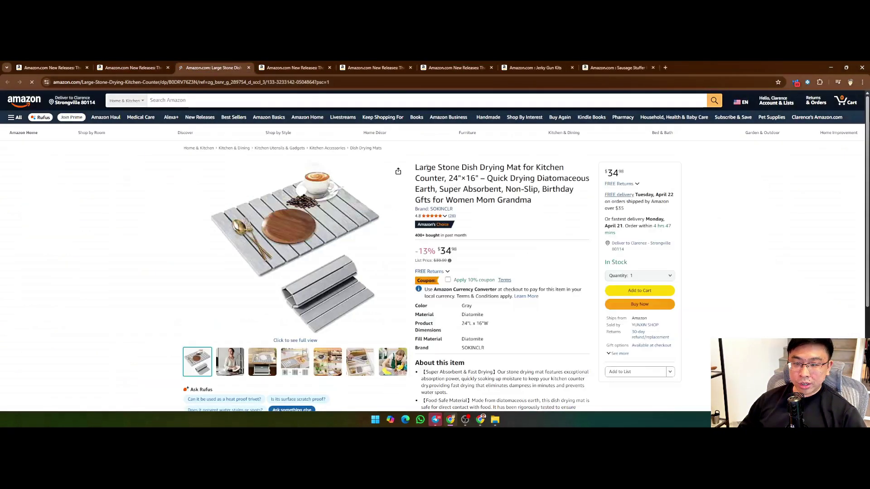
left_click_drag(438, 178, 521, 181)
key("ctrl+c")
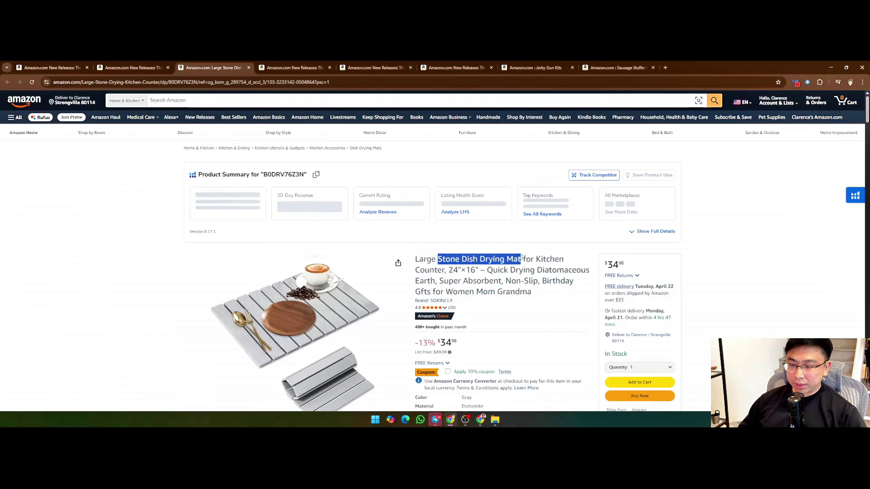
left_click(208, 100)
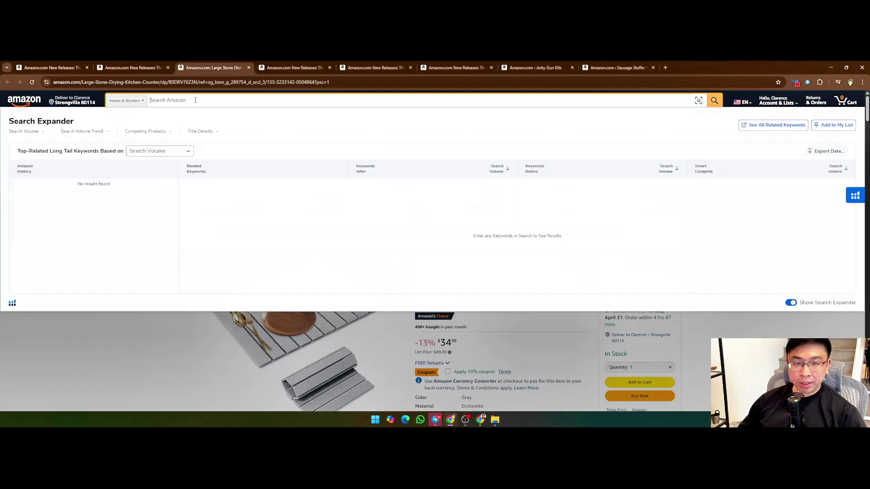
key("ctrl+v")
key("Return")
Check prices, review counts and monthly purchases in the stone dish drying mat results.
scroll(422, 214, "down", 4)
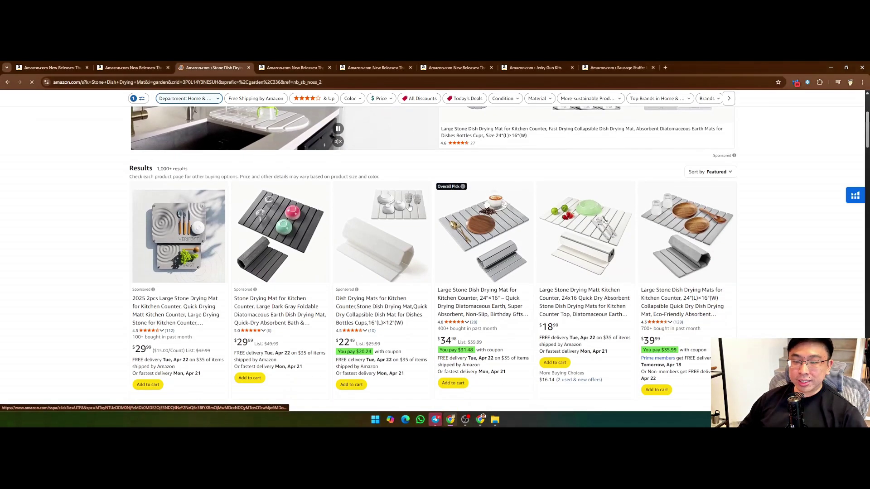
scroll(453, 262, "up", 1)
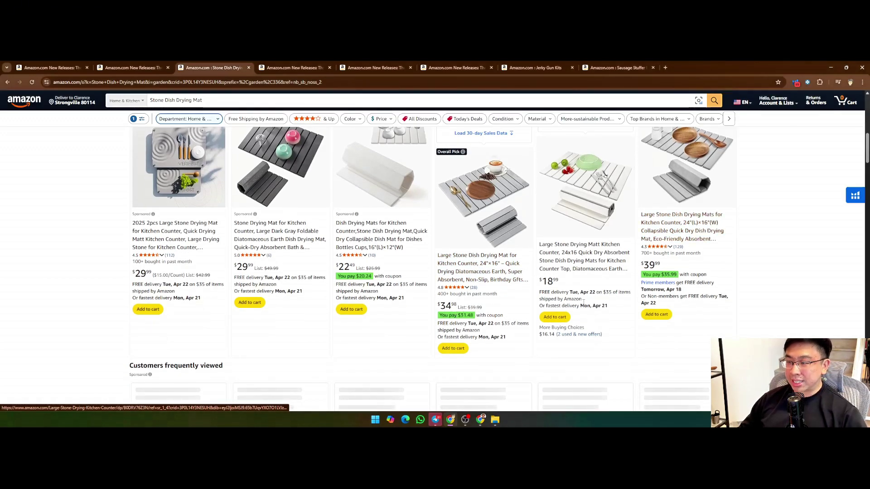
scroll(615, 264, "down", 10)
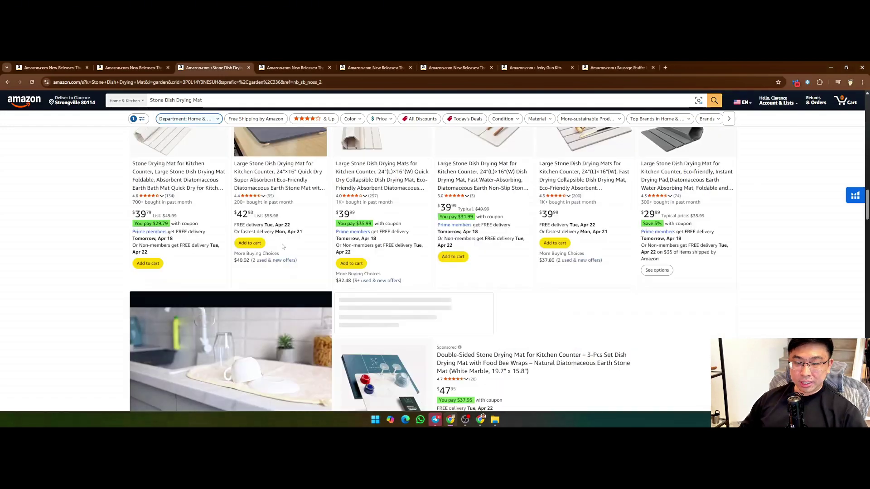
Select the search phrase "Stone Dish Drying Mat" for copying and switch to the product research spreadsheet.
scroll(282, 244, "up", 10)
left_click(209, 102)
left_click(480, 420)
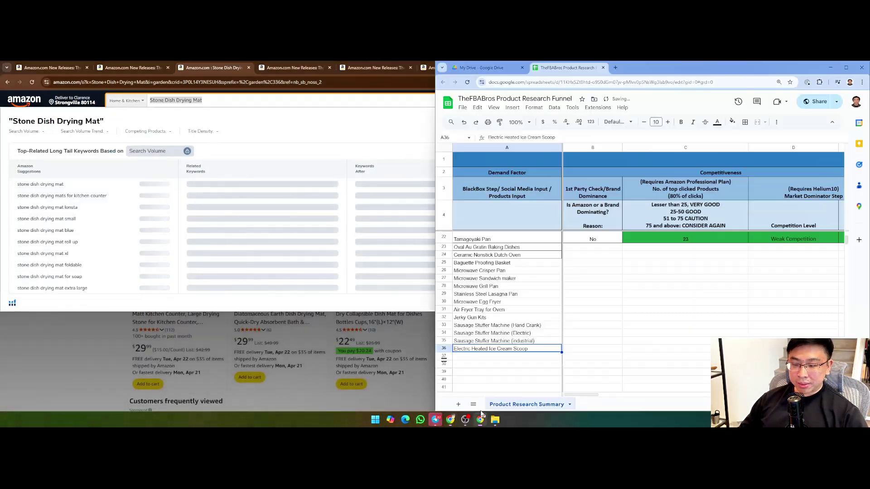
Return to Amazon and examine the designs and prices further down the stone dish drying mat results.
left_click(124, 277)
scroll(127, 254, "down", 5)
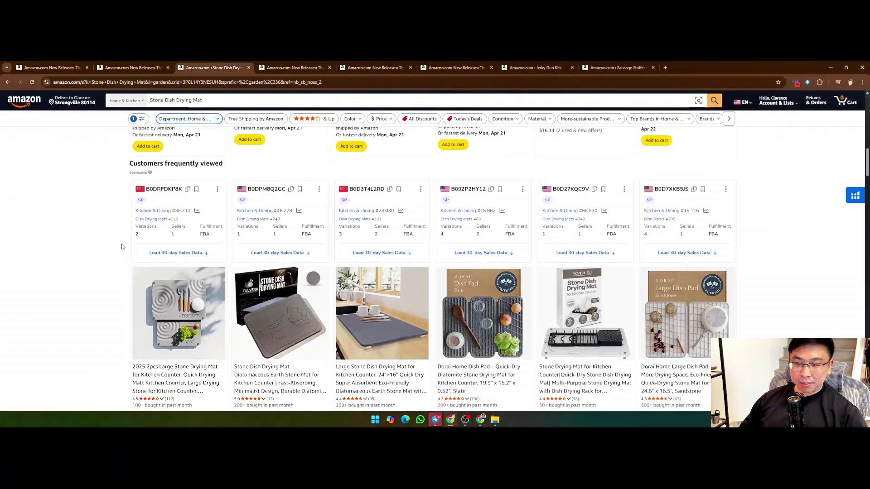
scroll(129, 239, "up", 3)
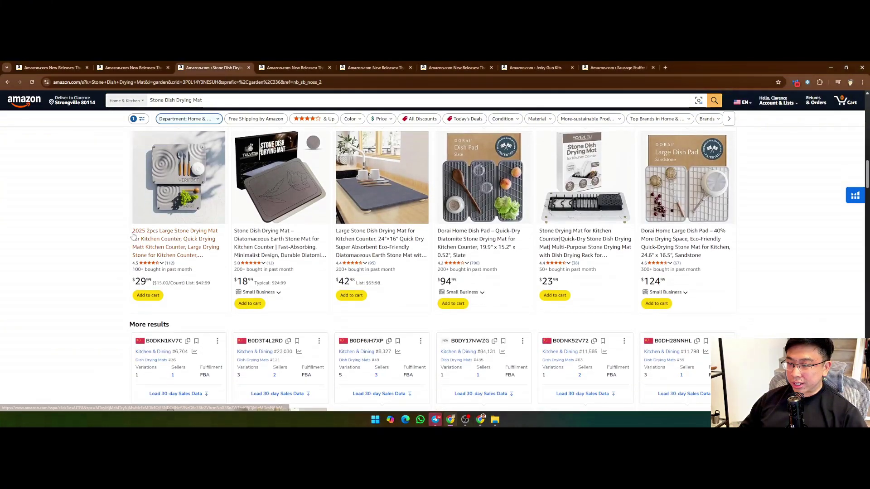
scroll(134, 234, "down", 7)
scroll(134, 234, "down", 10)
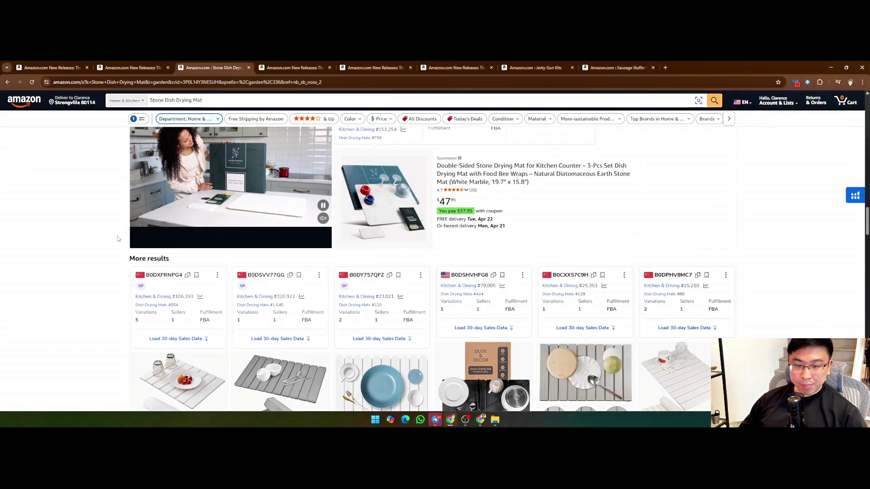
Examine the remaining stone dish drying mat results, including the second results page, for designs, prices and monthly purchases.
scroll(120, 231, "down", 15)
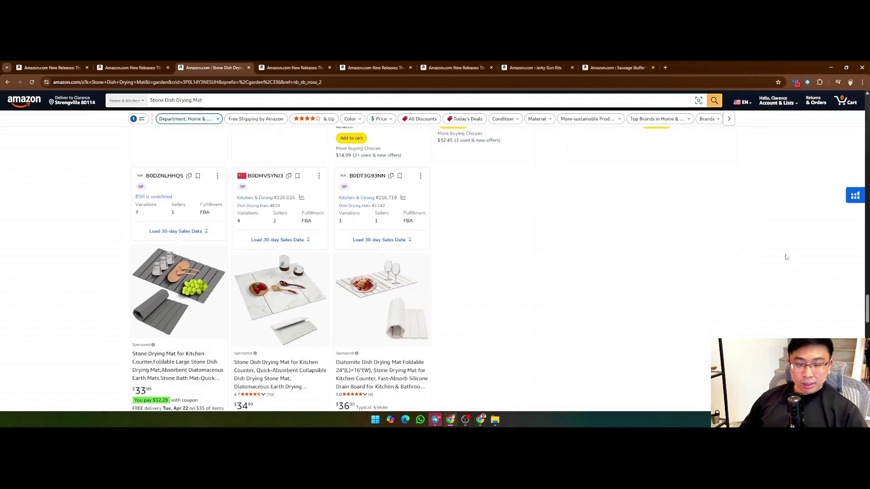
scroll(786, 257, "down", 5)
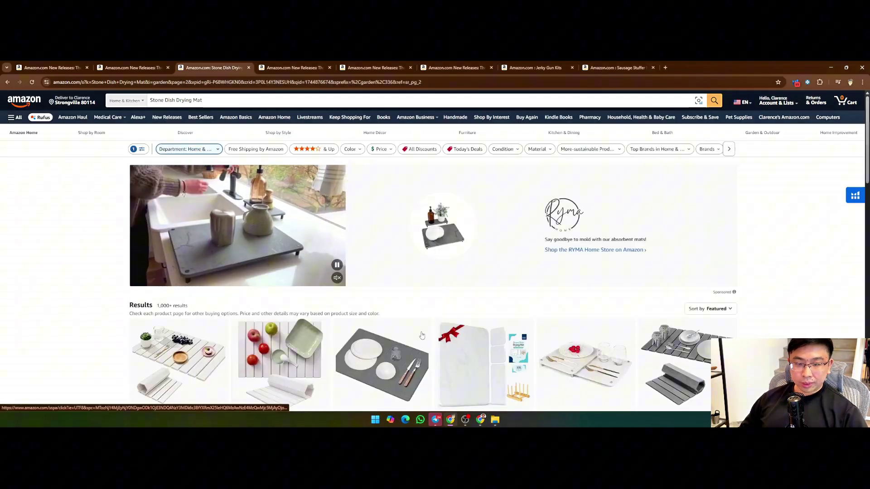
scroll(93, 204, "down", 10)
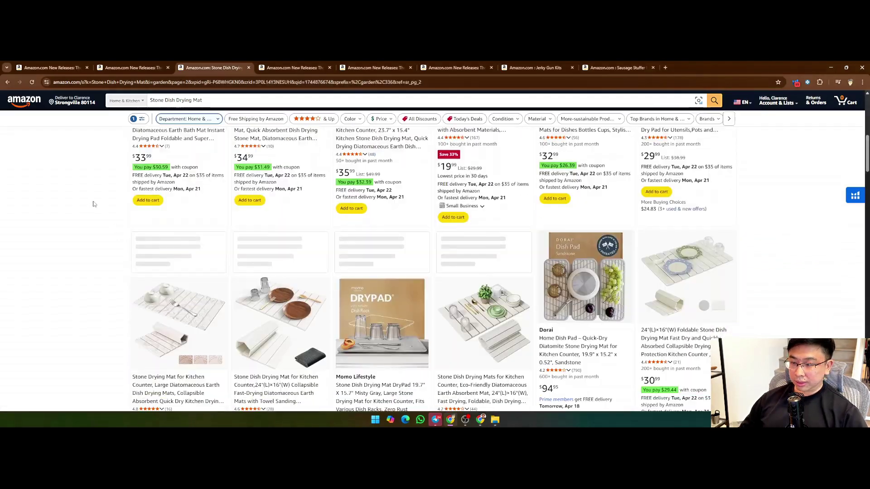
scroll(93, 204, "down", 10)
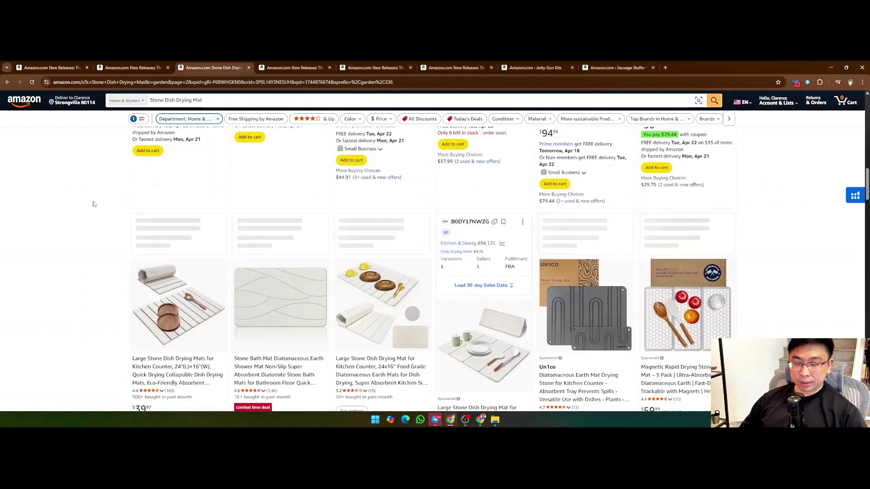
scroll(94, 204, "down", 10)
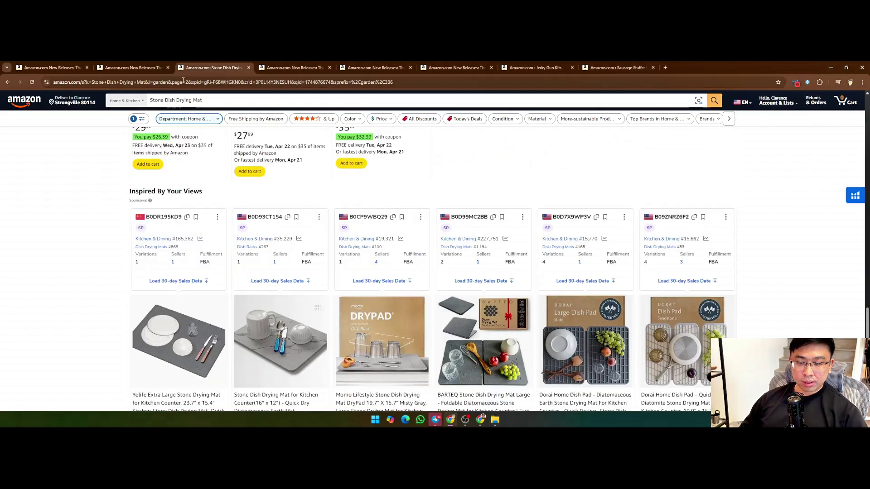
Shorten the search phrase to "Stone Mat", run the search and check designs, prices and monthly purchases in the results.
left_click_drag(166, 100, 194, 100)
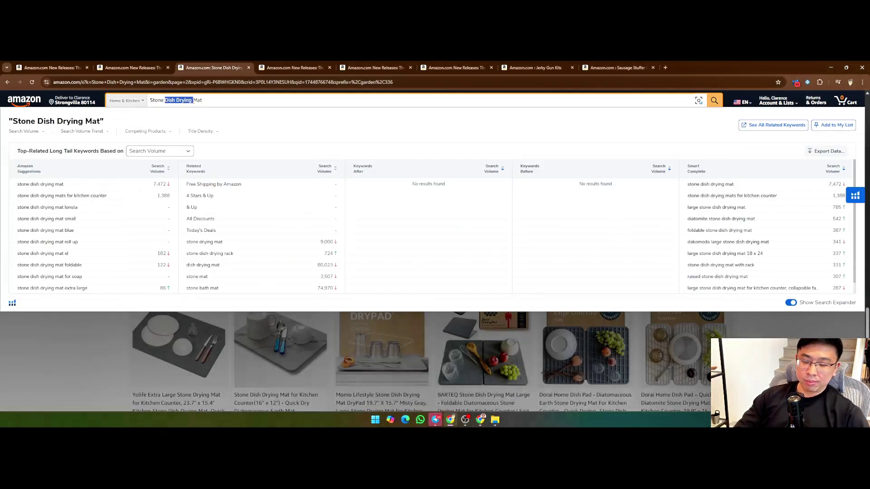
key("Return")
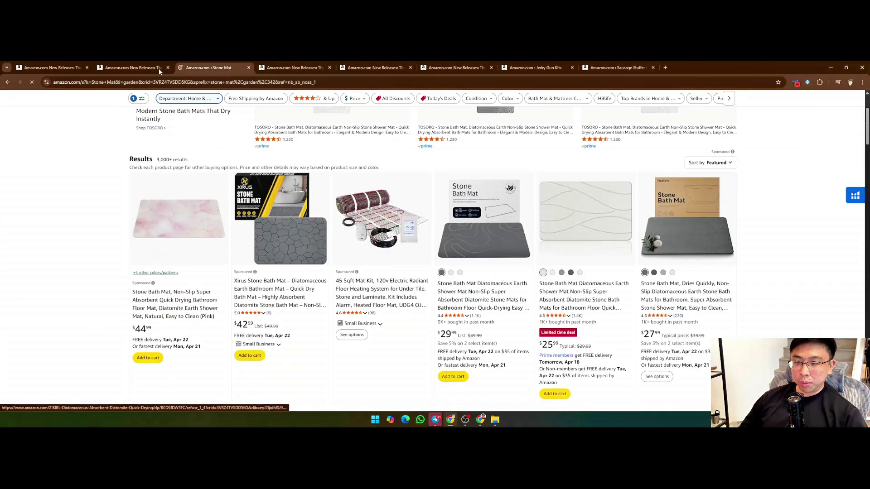
scroll(567, 239, "down", 2)
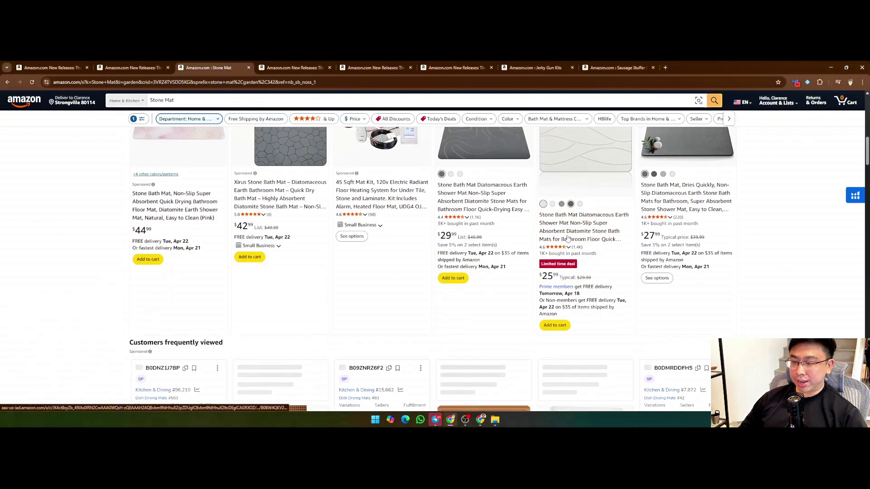
scroll(542, 255, "down", 10)
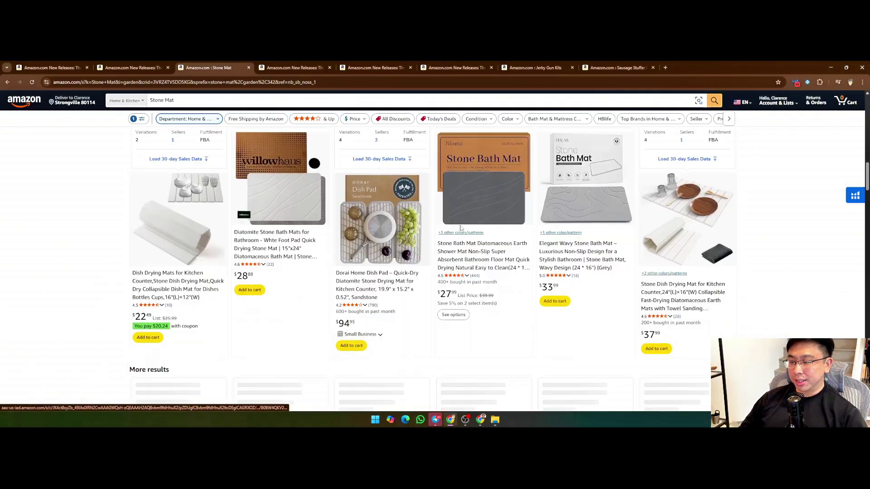
scroll(461, 228, "down", 16)
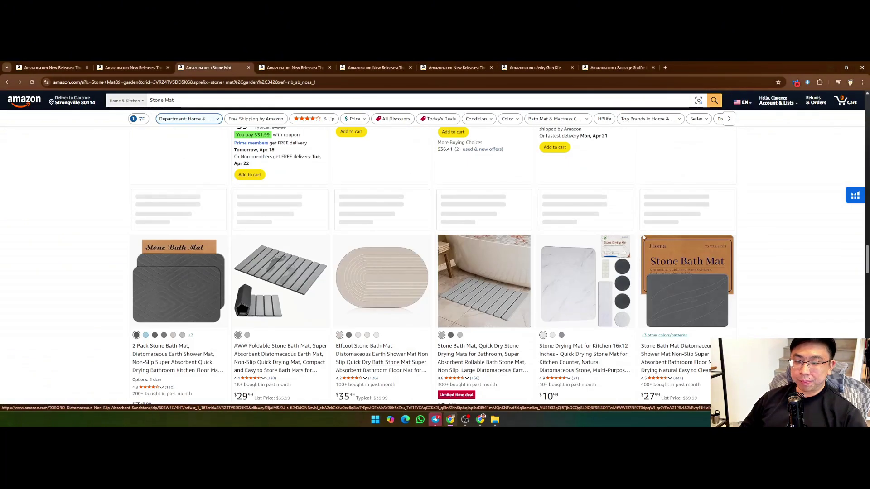
scroll(457, 223, "up", 20)
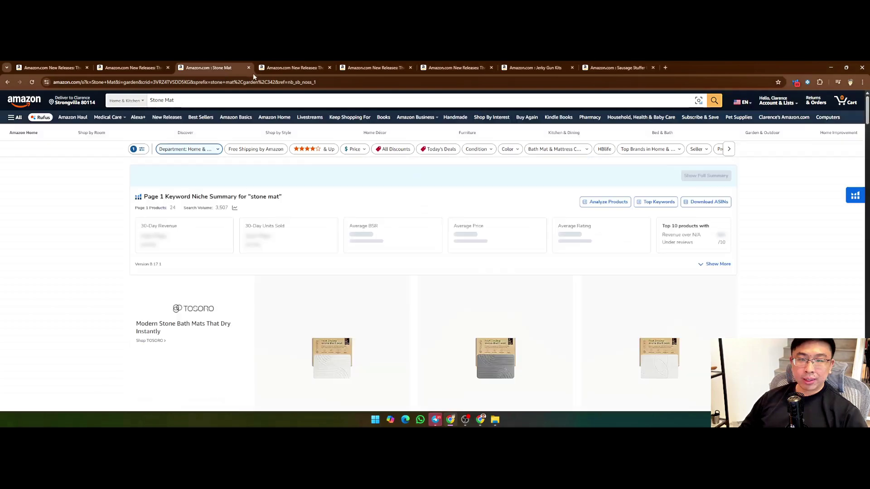
Close the stone mat results and open the #56 dessert decorating syringe set from the new releases list in a new tab.
key("ctrl+w")
left_click(143, 69)
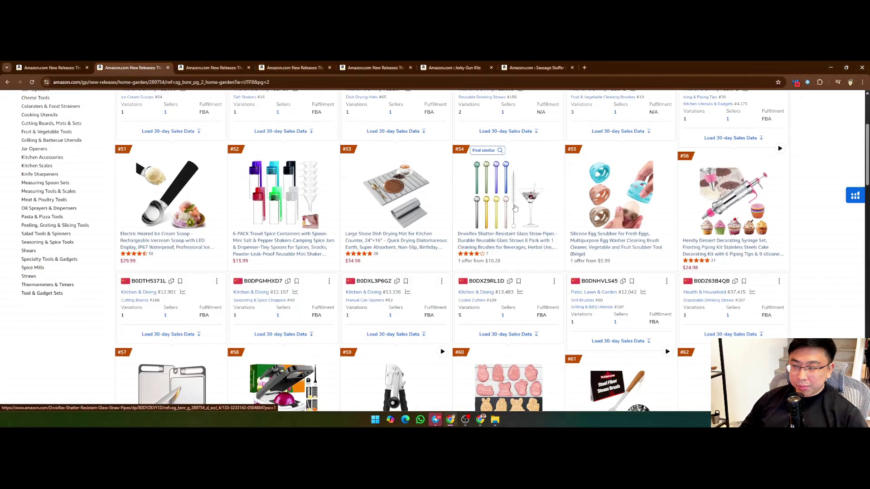
right_click(729, 193)
left_click(752, 201)
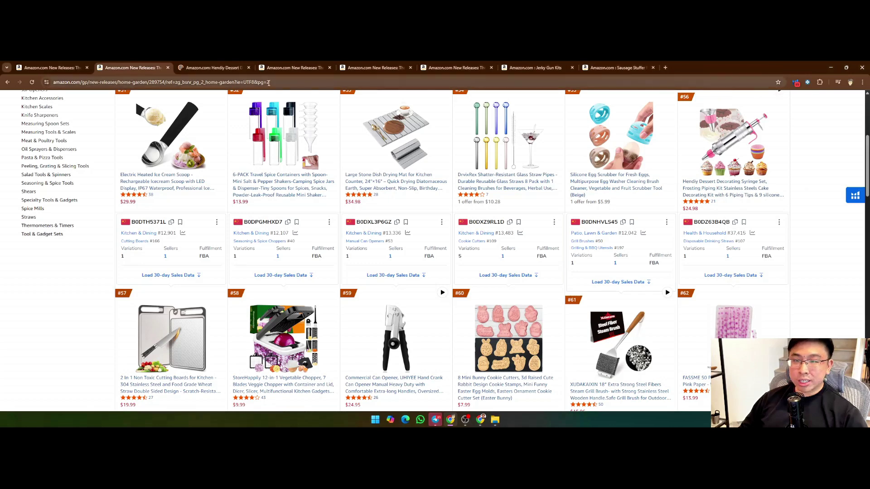
left_click(216, 71)
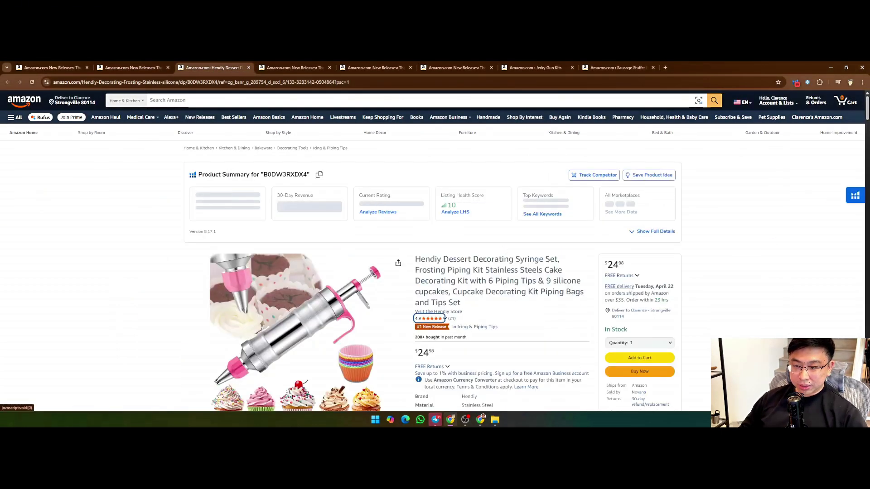
Take the phrase "Frosting Piping Kit" from the listing title and search Amazon for it.
scroll(439, 226, "down", 1)
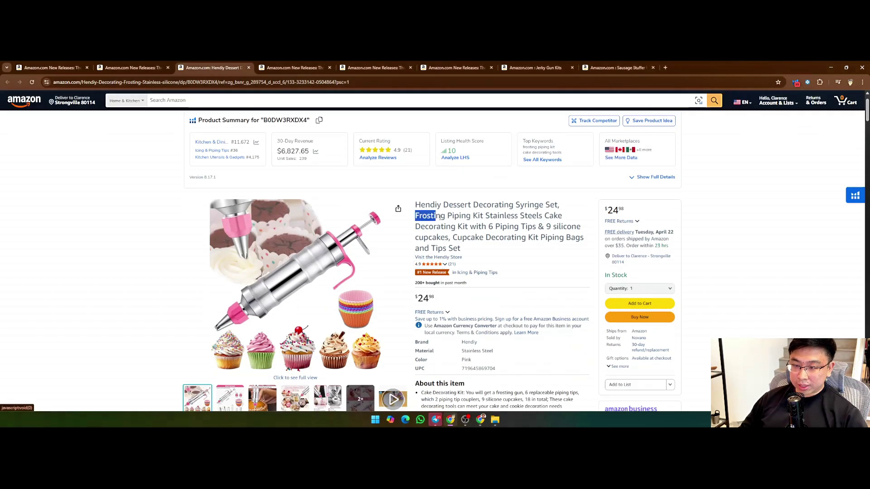
scroll(478, 228, "up", 1)
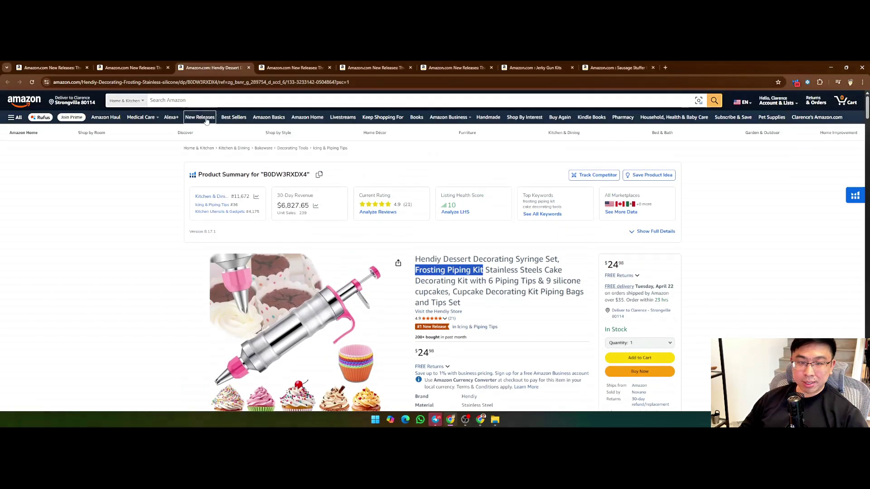
left_click(206, 101)
type("Frosting Piping Kit")
key("Return")
Compare prices, review counts and monthly purchases of the decorating syringe sets in the frosting piping kit results.
scroll(699, 219, "down", 4)
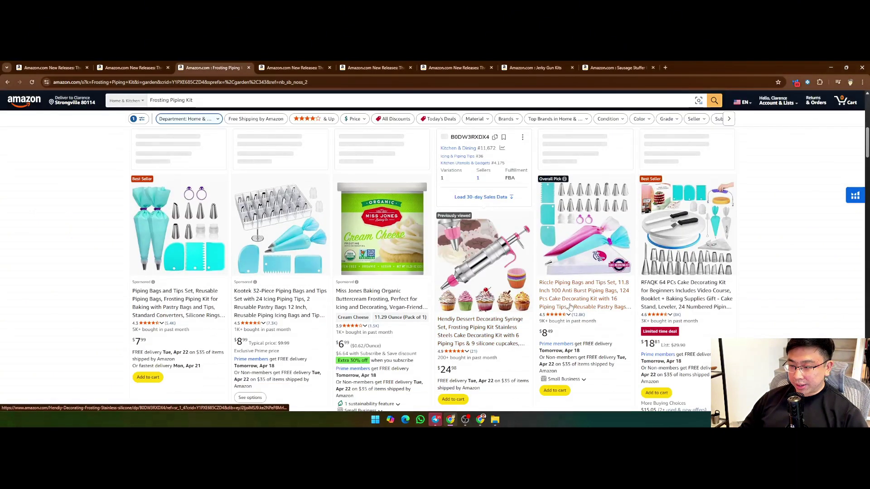
scroll(499, 235, "down", 1)
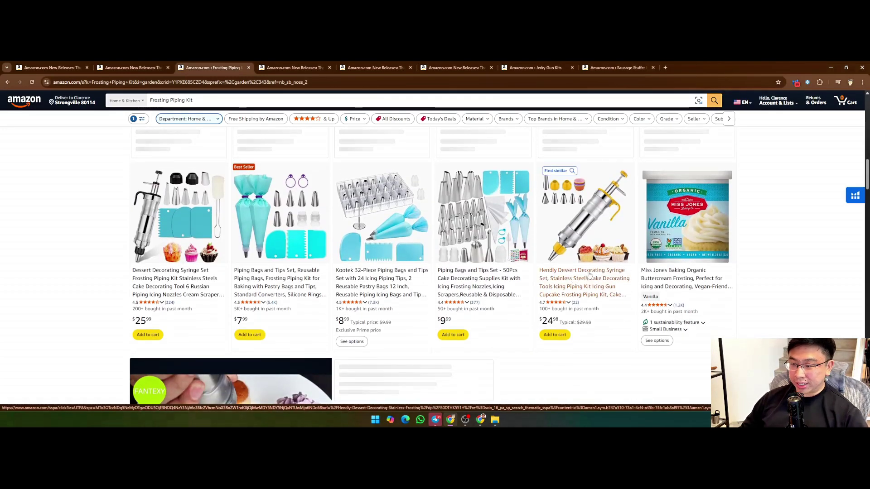
scroll(592, 274, "down", 1)
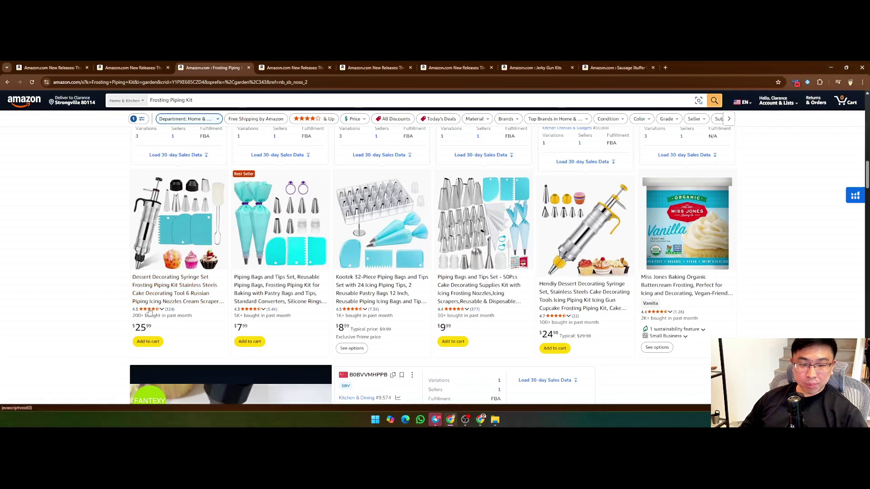
scroll(571, 218, "down", 8)
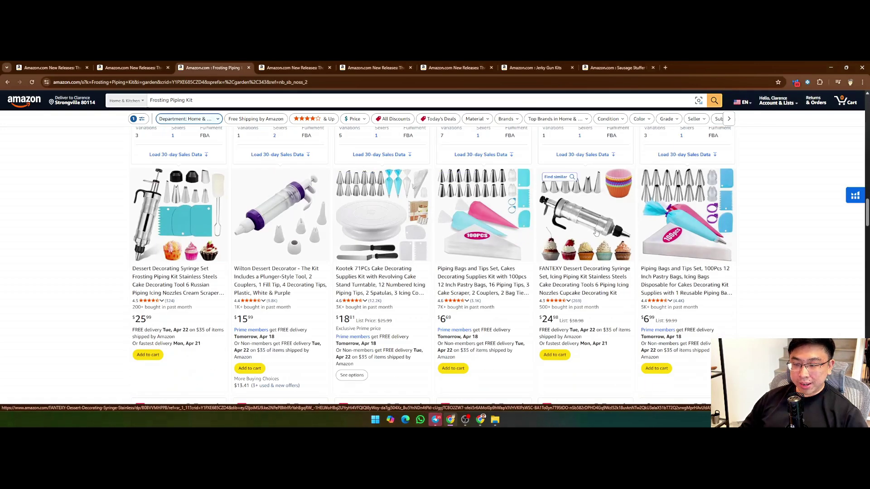
scroll(520, 271, "down", 6)
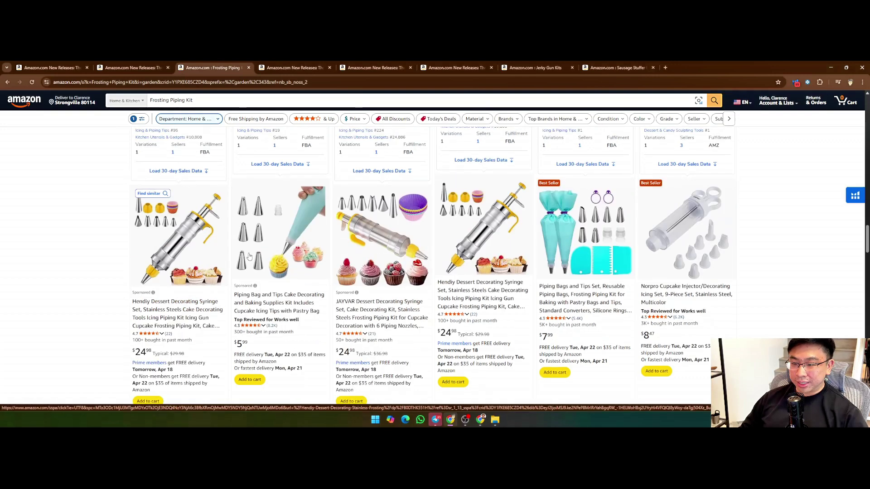
scroll(472, 258, "down", 10)
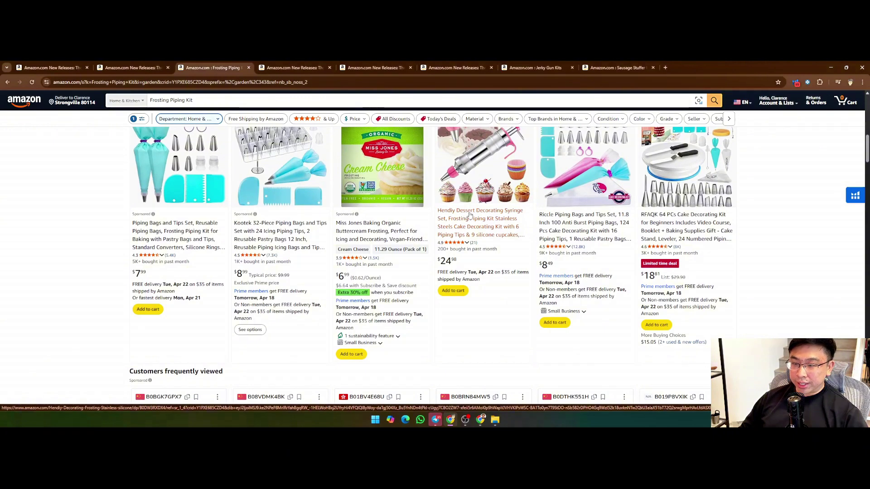
Open the Hendiy syringe listing, copy "Dessert Decorating Syringe Set" from its title and paste it into cell A38 of the product research spreadsheet.
left_click(484, 216)
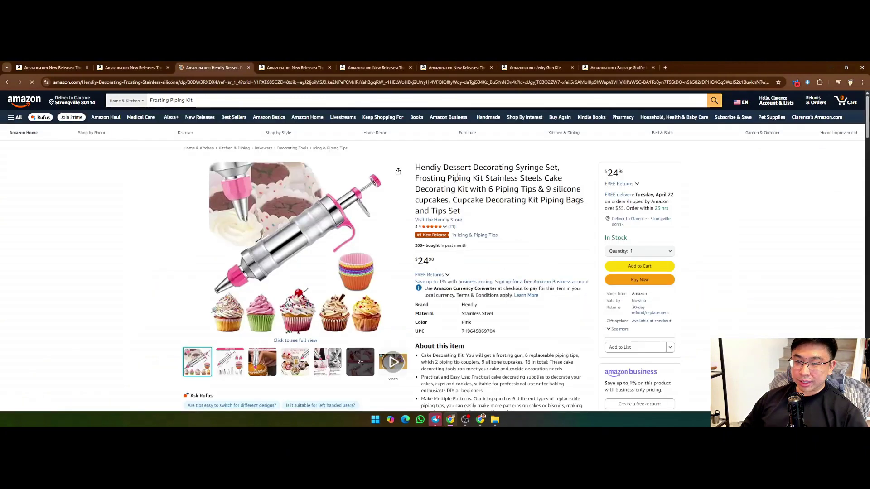
left_click_drag(443, 178, 557, 257)
key("ctrl+c")
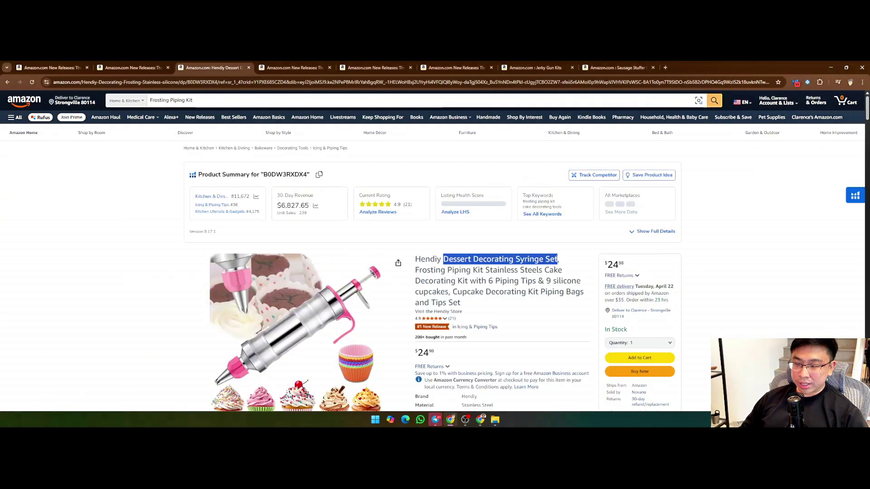
key("alt+Tab")
key("ctrl+v")
Apply the formatting of the "Stone Dish Drying Mat" cell to the new entry in A38 and select the product candidates in A23:A38.
left_click(509, 357)
left_click(500, 121)
left_click_drag(508, 357, 509, 375)
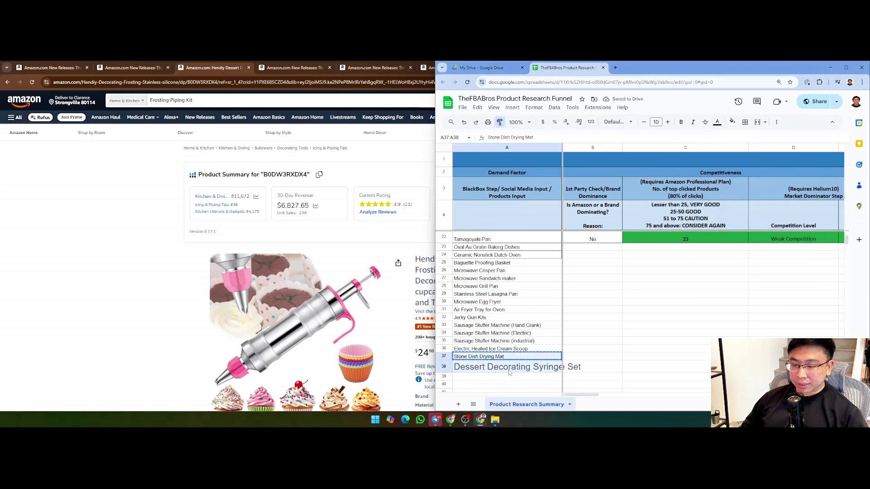
left_click(472, 266)
left_click_drag(476, 247, 475, 286)
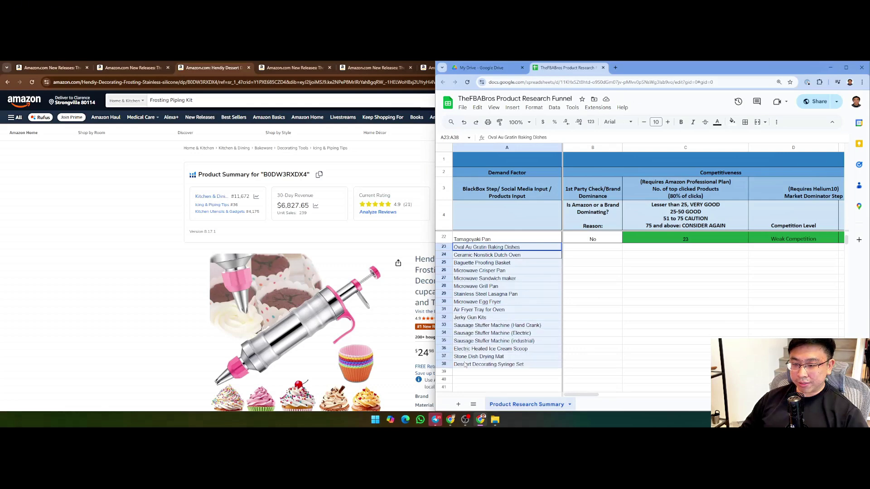
Return to the Amazon new releases list and look through the kitchen products ranked after #56 for further ideas.
left_click(58, 288)
left_click(132, 68)
scroll(74, 218, "down", 5)
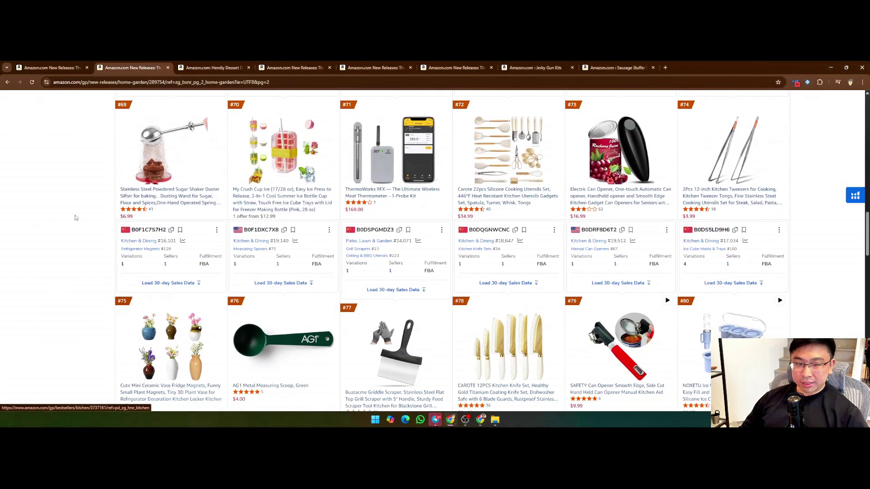
scroll(69, 222, "down", 5)
scroll(71, 222, "up", 20)
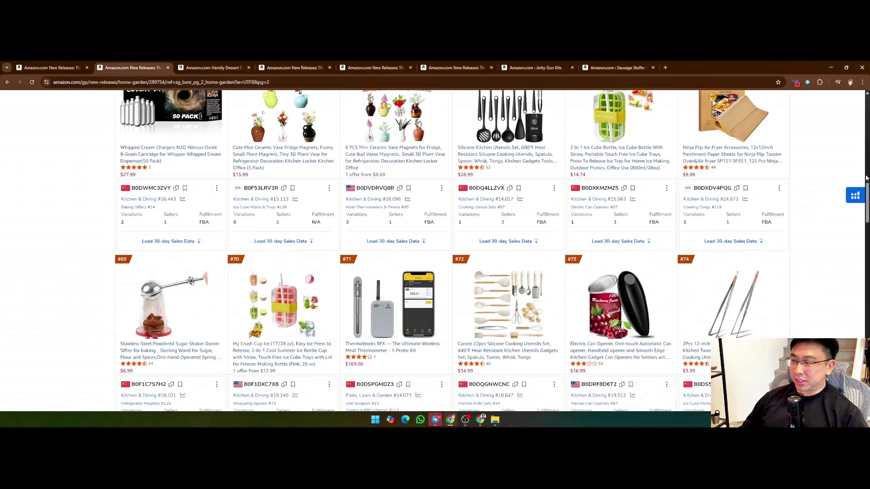
scroll(75, 172, "down", 2)
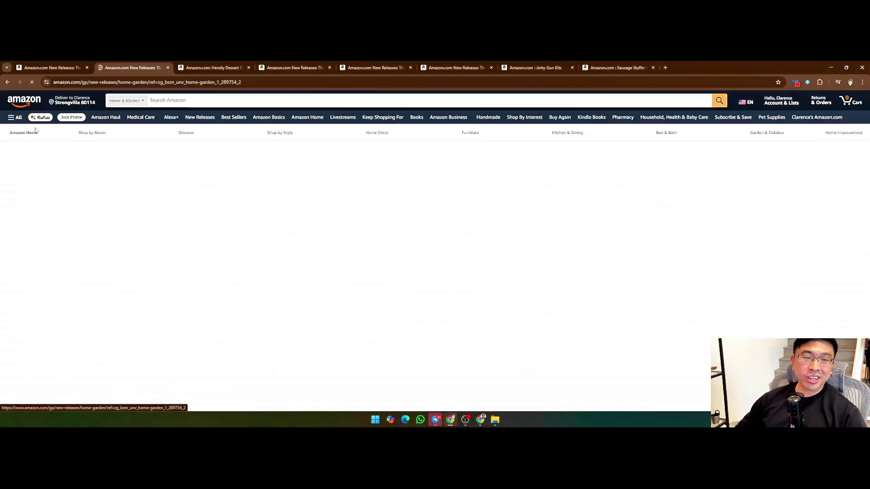
Switch the new releases to Patio, Lawn & Garden, narrow them to Gardening and open the Hand Tools category in a new tab.
left_click(26, 192)
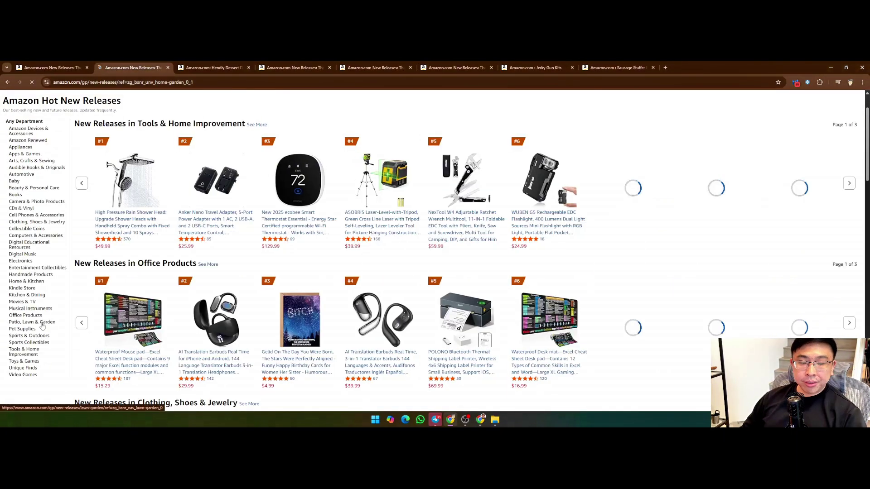
left_click(42, 322)
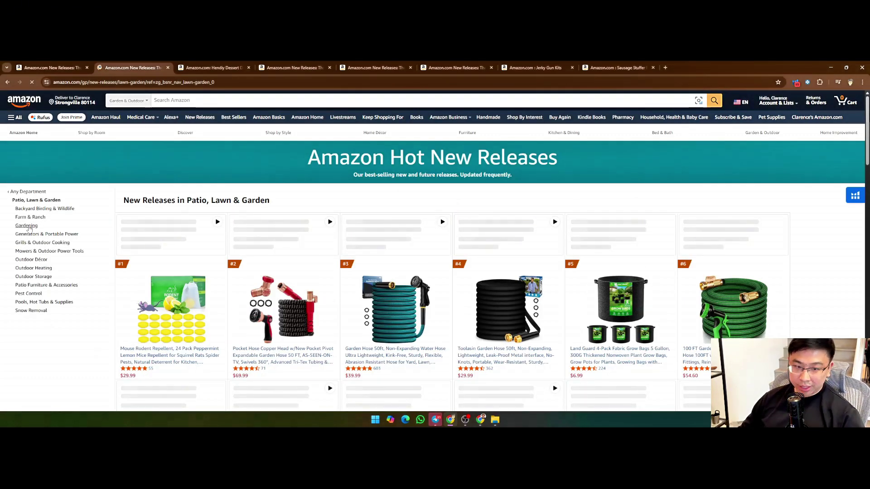
left_click(27, 226)
scroll(32, 200, "down", 1)
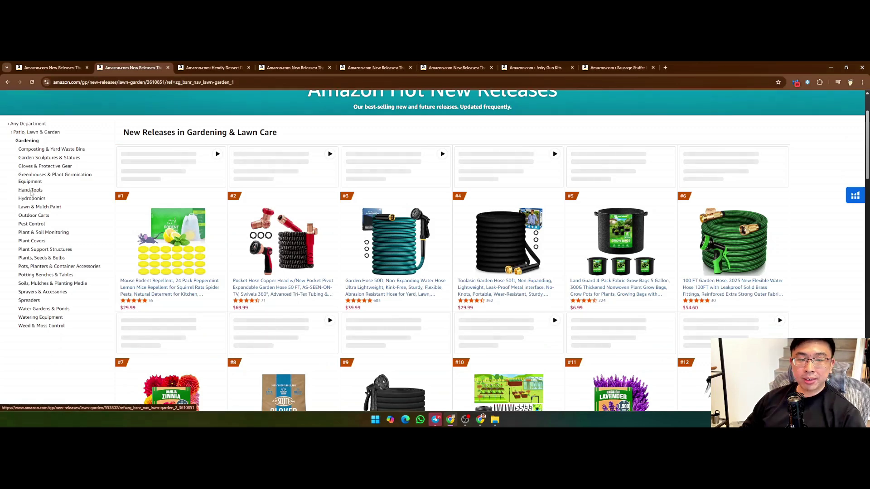
right_click(30, 194)
left_click(54, 200)
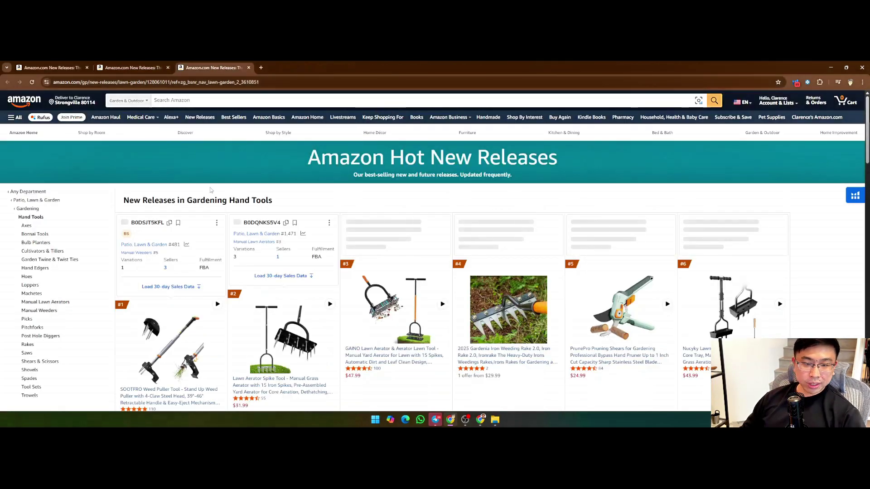
Open the #1 SOOTFRO weed puller tool from the gardening hand tools new releases in a new tab and view its listing.
scroll(211, 191, "down", 2)
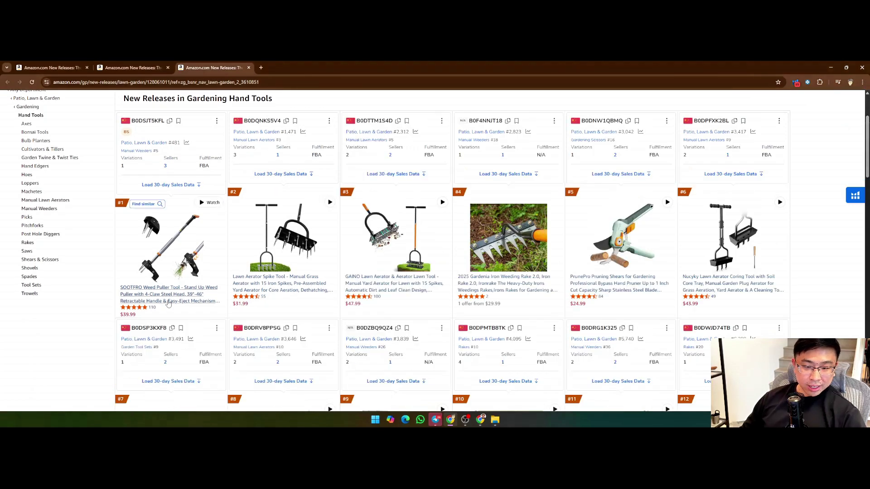
right_click(167, 301)
left_click(177, 307)
left_click(305, 69)
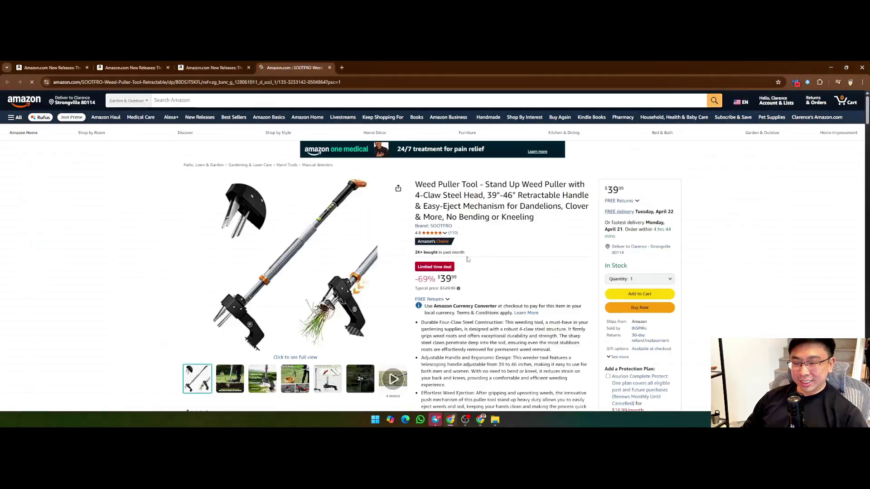
Check the weed puller listing's past-month purchases and search the Garden & Outdoor department for "Weed Puller Tool".
triple_click(422, 258)
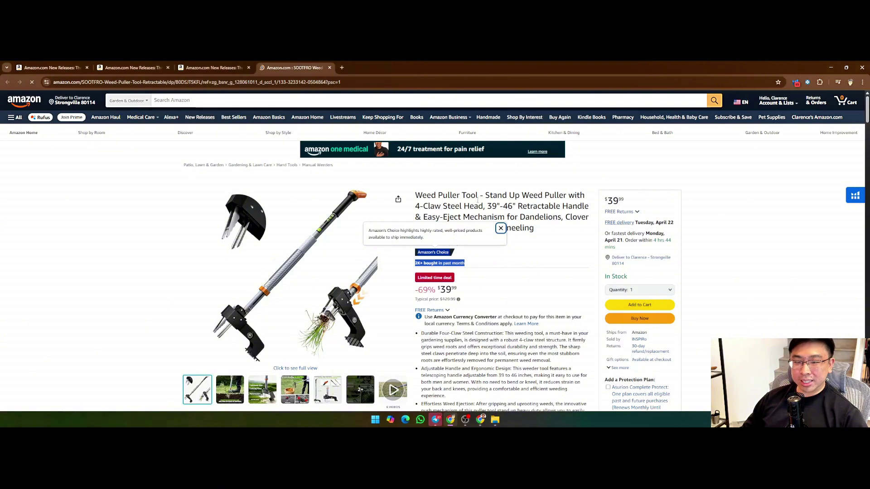
left_click(478, 201)
scroll(417, 191, "down", 2)
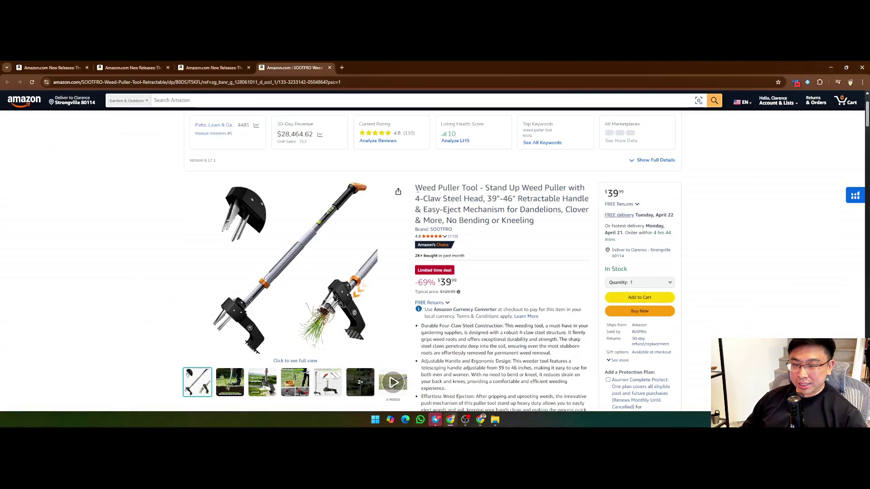
left_click_drag(476, 189, 477, 188)
scroll(478, 189, "up", 2)
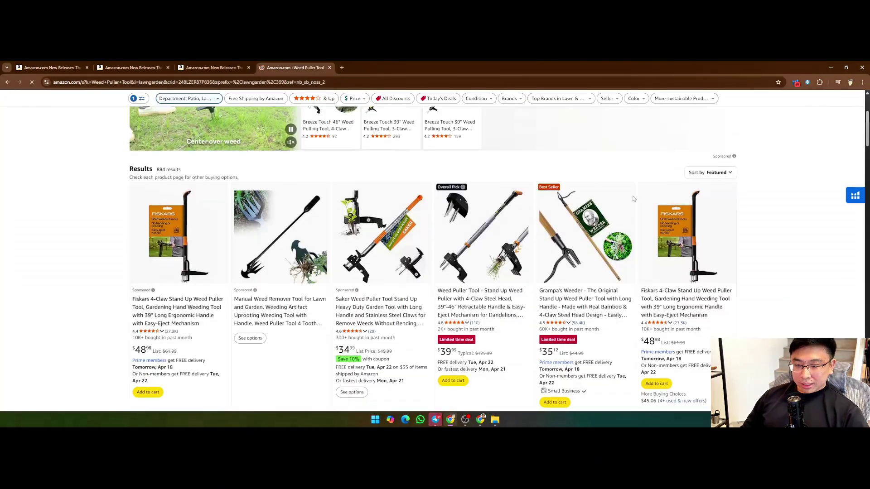
Compare the demand and prices of the competing weed pullers in the search results and close that tab.
scroll(633, 198, "down", 1)
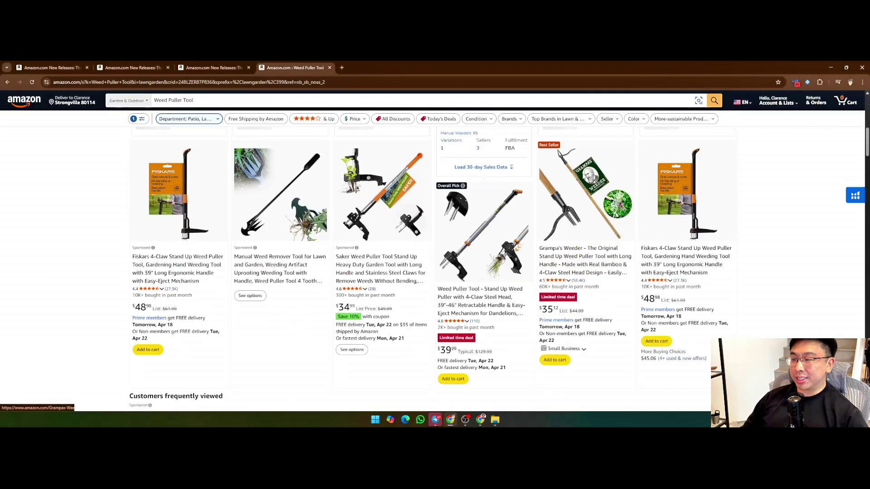
scroll(568, 206, "down", 7)
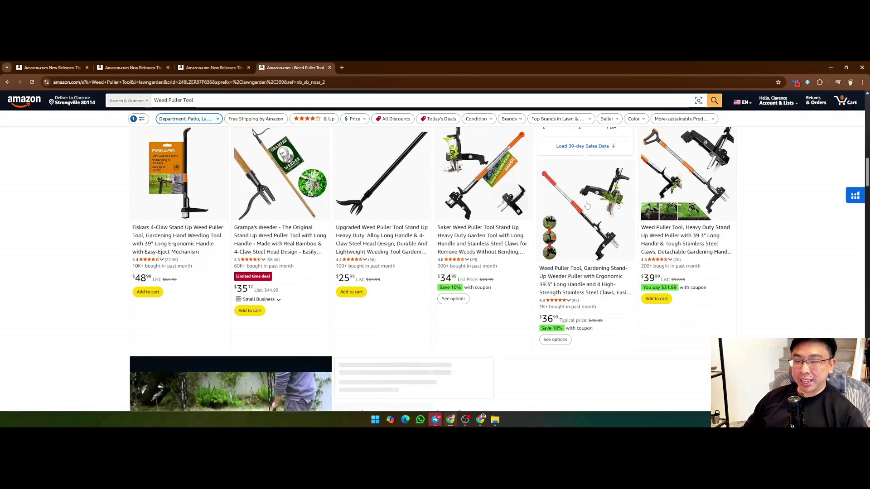
scroll(566, 213, "down", 8)
scroll(559, 212, "up", 14)
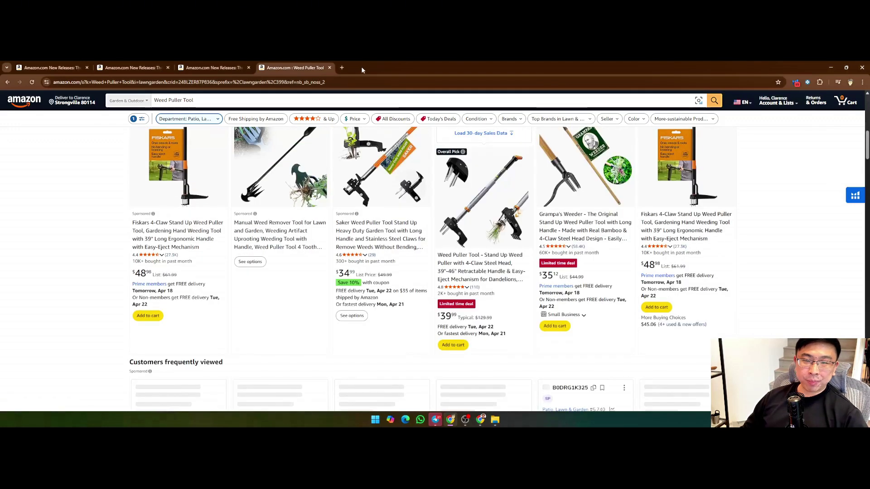
left_click(330, 68)
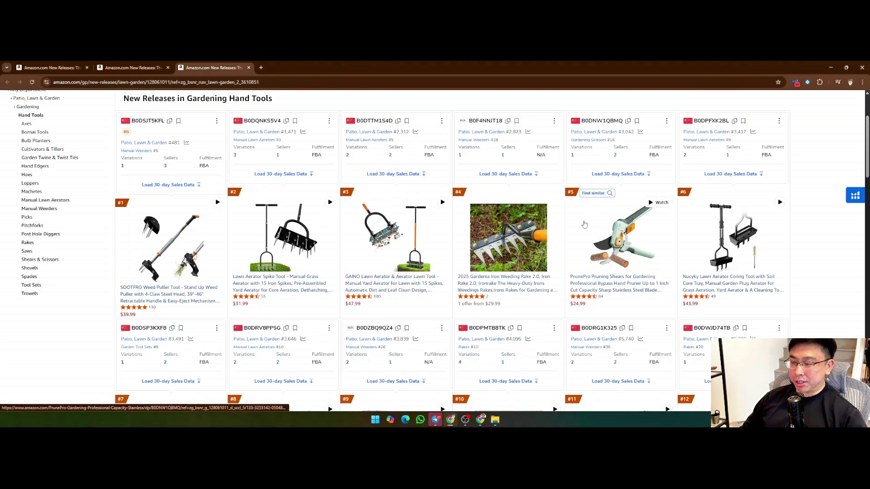
Look through the gardening hand tools new releases and open the #8 Saker Lawn Aerator Tool in a new tab.
scroll(584, 225, "down", 5)
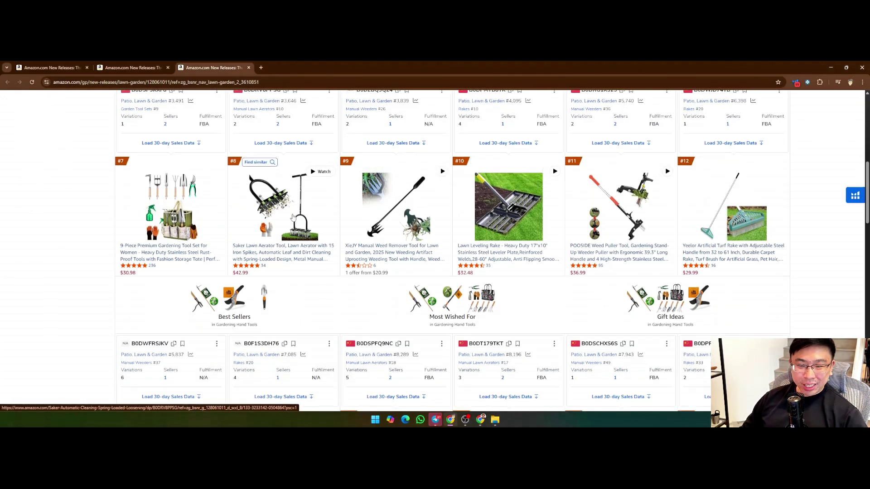
scroll(292, 217, "down", 2)
scroll(281, 195, "up", 1)
right_click(267, 187)
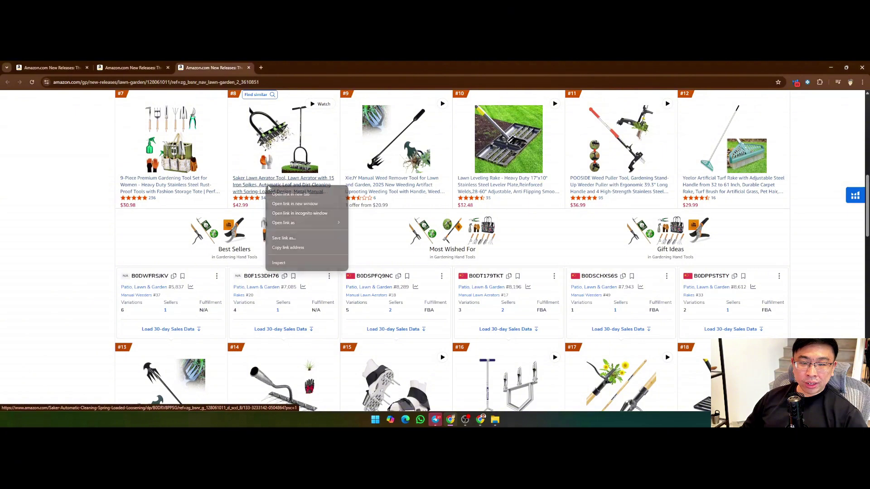
left_click(290, 194)
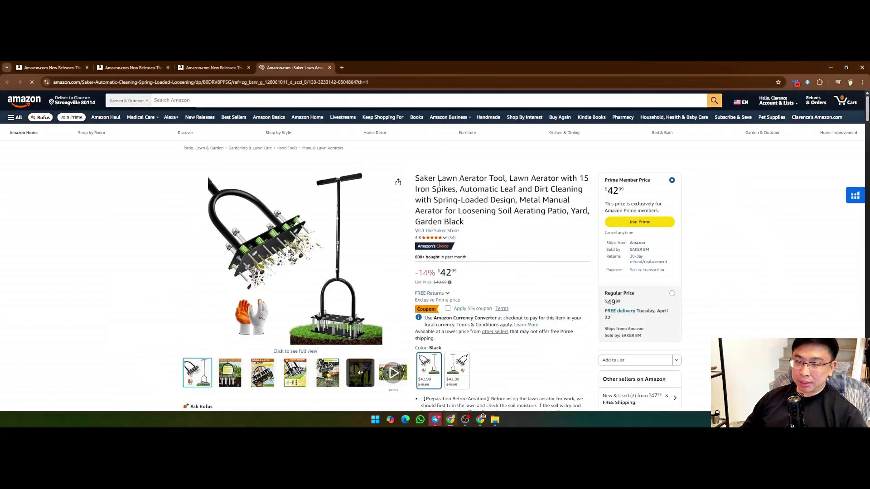
Copy "Lawn Aerator Tool" from the listing title, search for it and compare the results' prices and past-month purchases.
left_click_drag(438, 259, 503, 259)
key("ctrl+c")
left_click(203, 100)
key("ctrl+v")
key("Return")
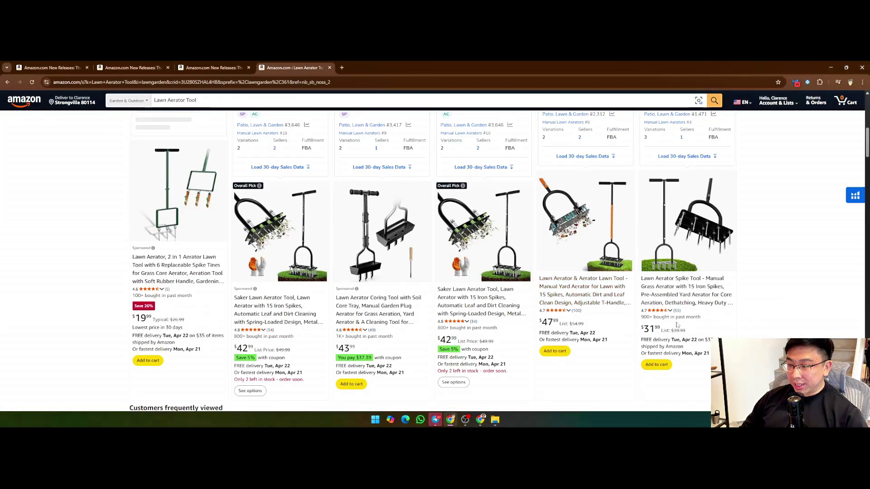
scroll(453, 272, "down", 4)
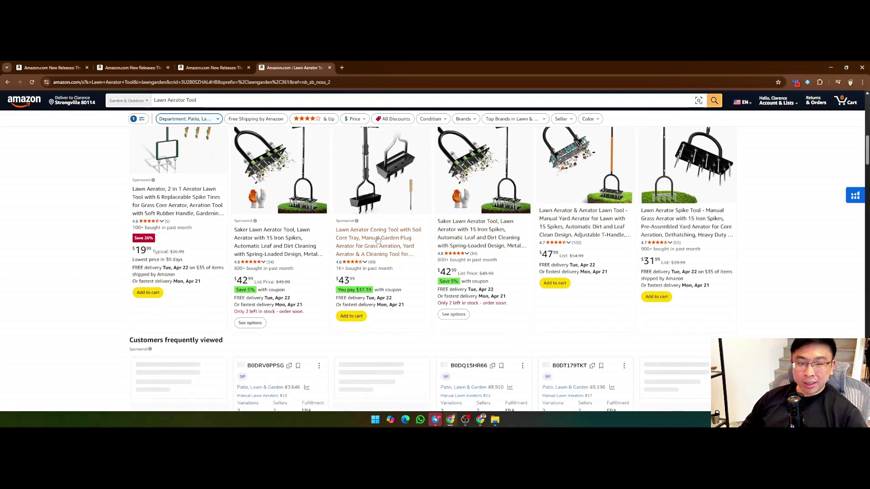
scroll(511, 222, "up", 2)
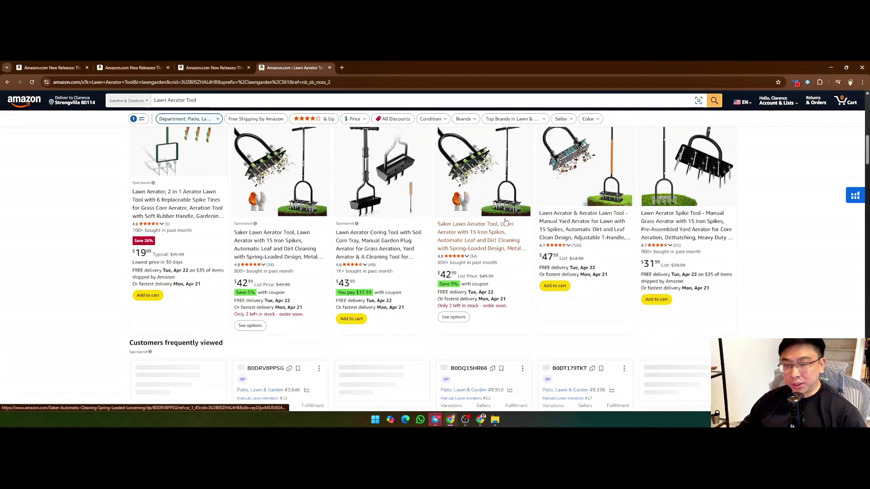
scroll(436, 293, "down", 6)
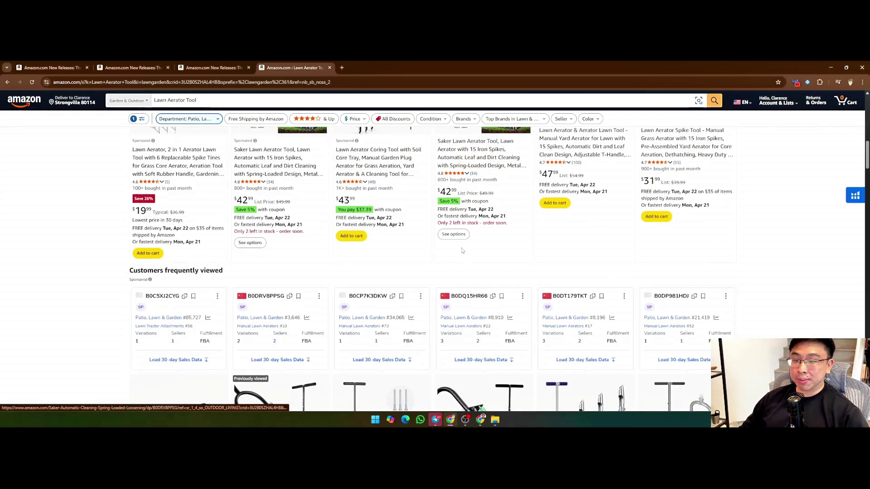
scroll(436, 230, "down", 5)
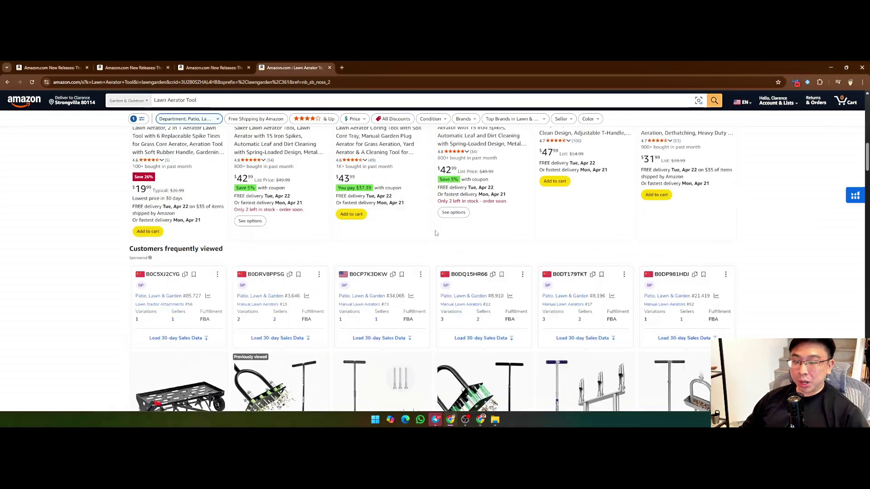
Switch to the research spreadsheet and add "Lawn Aerator Tool" in A39 with the same formatting as the entries above.
left_click(480, 420)
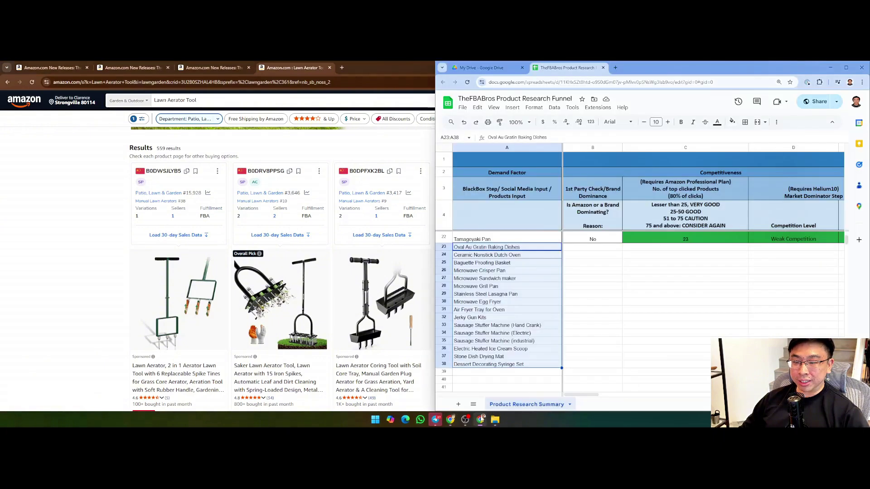
left_click(497, 372)
key("ctrl+v")
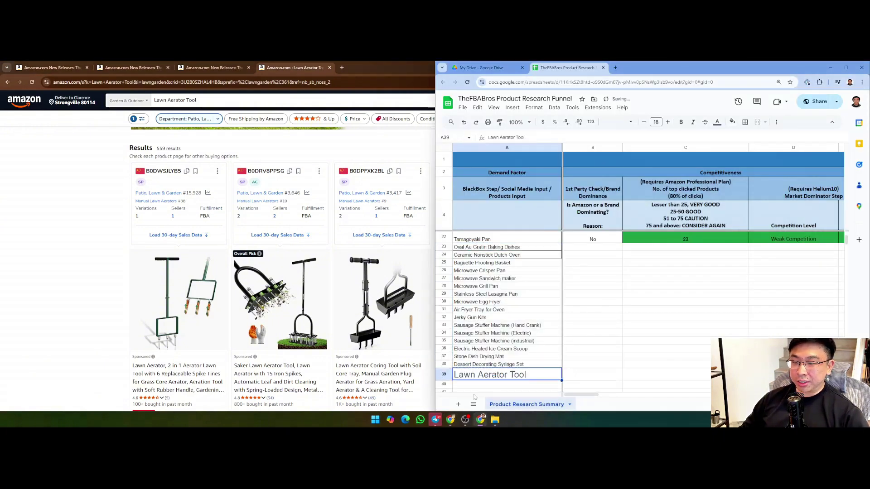
left_click(483, 365)
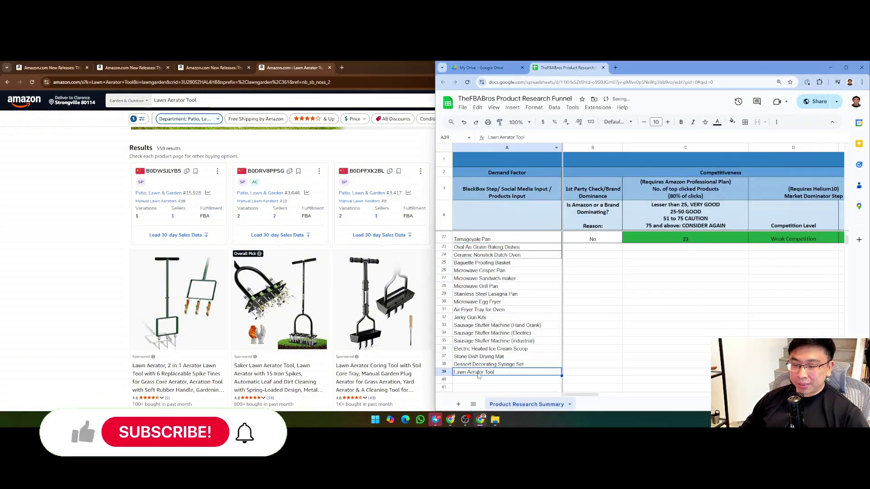
Look further through the lawn aerator results, check the demand on the DenForste Lawn Aerator Shoes listing and close it.
left_click(99, 215)
scroll(100, 214, "down", 10)
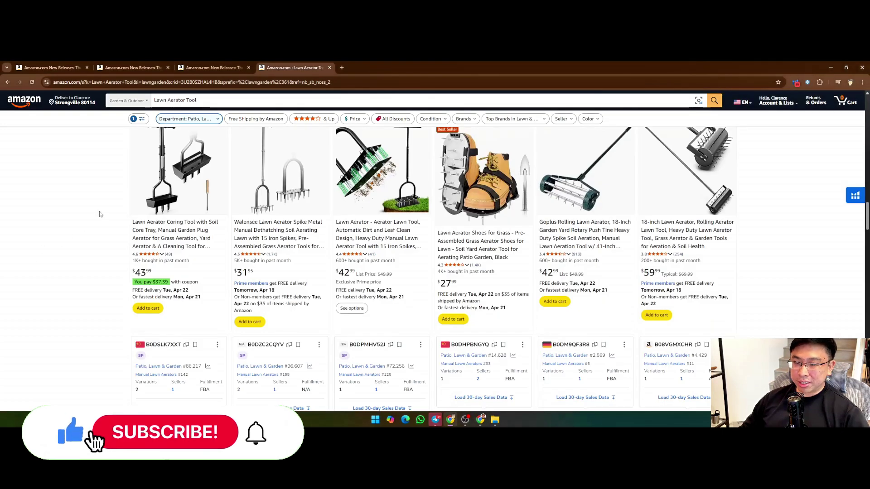
right_click(467, 239)
left_click(481, 245)
left_click(378, 67)
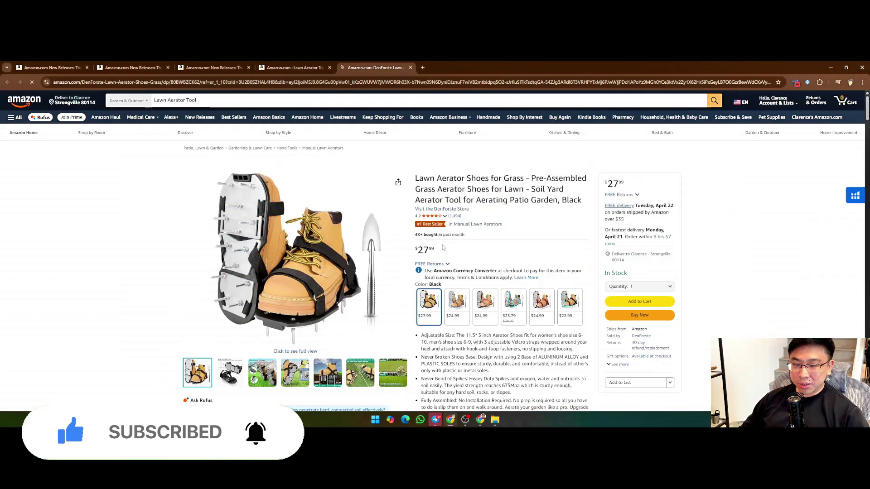
scroll(498, 218, "down", 3)
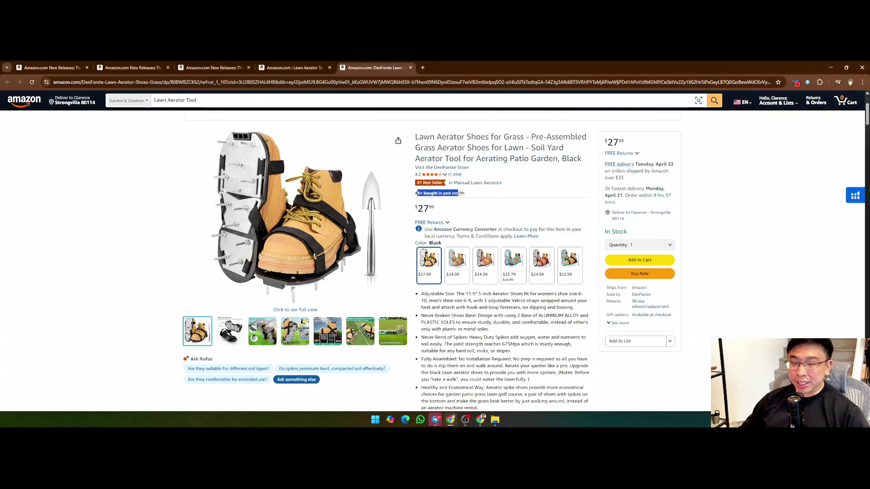
scroll(430, 200, "up", 3)
key("ctrl+w")
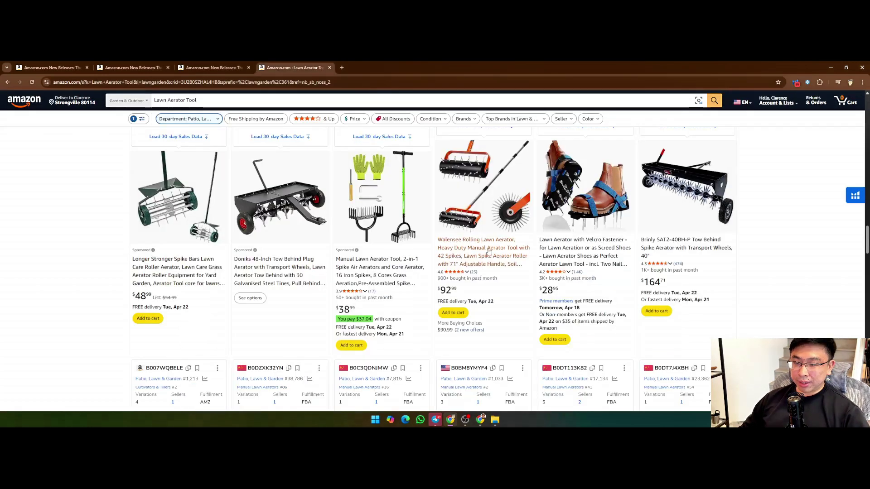
Open the Walensee rolling aerator listing, search for "Rolling Lawn Aerator" from its title and compare the results' price and demand.
left_click(489, 252)
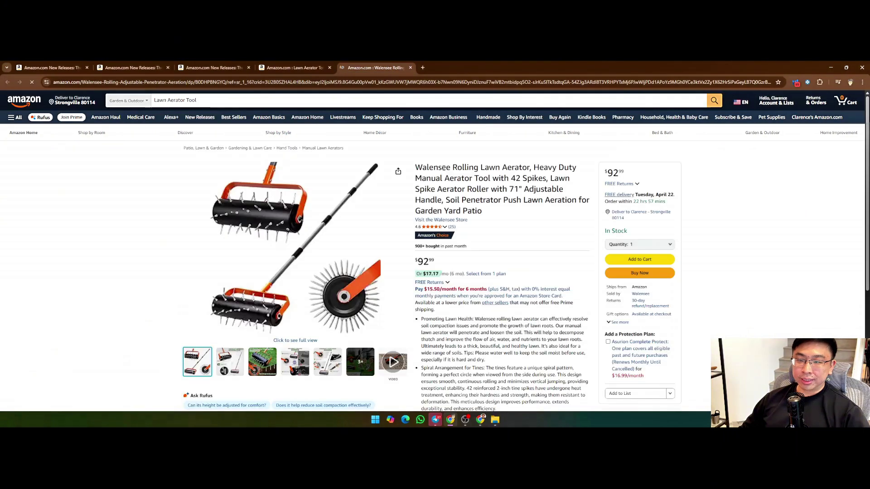
left_click_drag(453, 168, 534, 179)
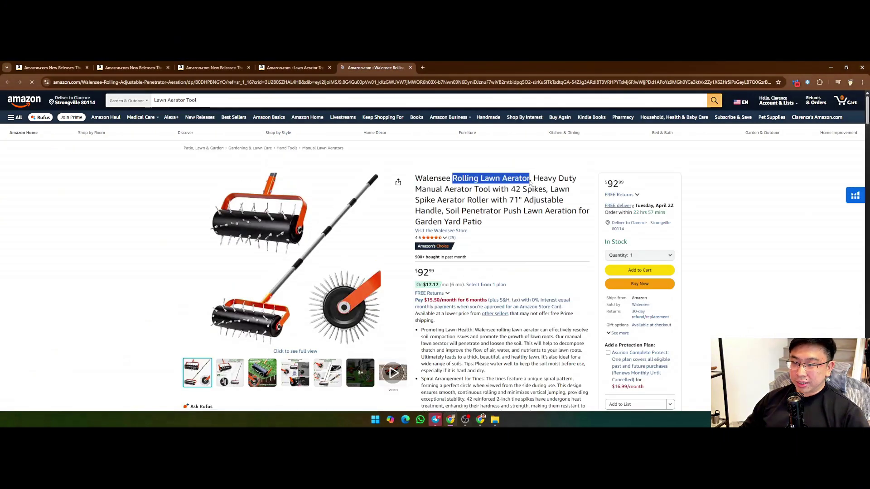
left_click(160, 104)
key("ctrl+a")
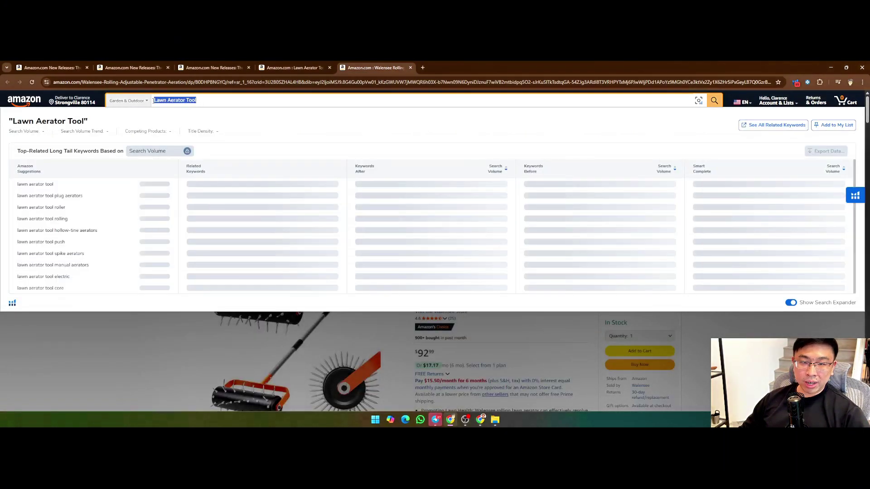
key("ctrl+v")
key("Return")
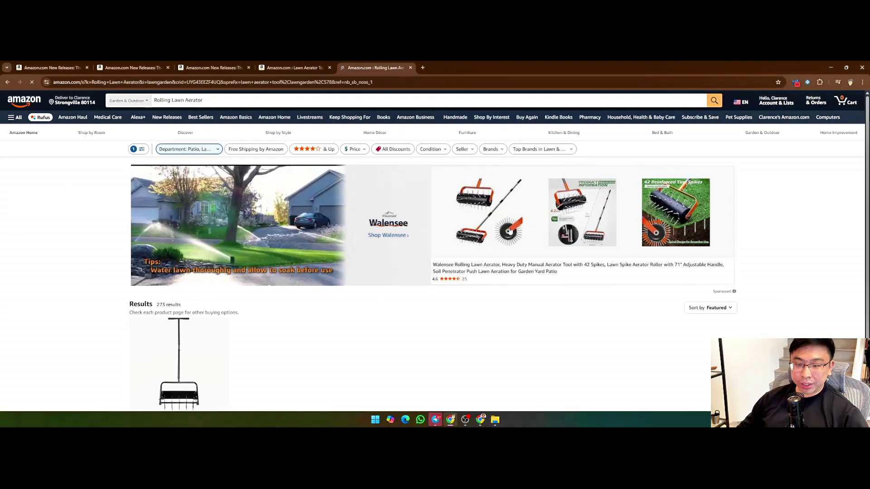
scroll(503, 276, "down", 6)
scroll(503, 276, "down", 2)
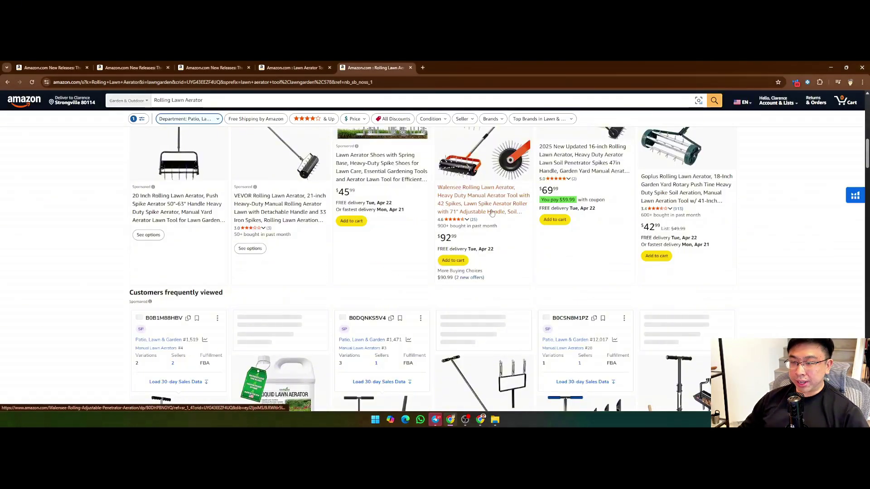
scroll(492, 213, "down", 6)
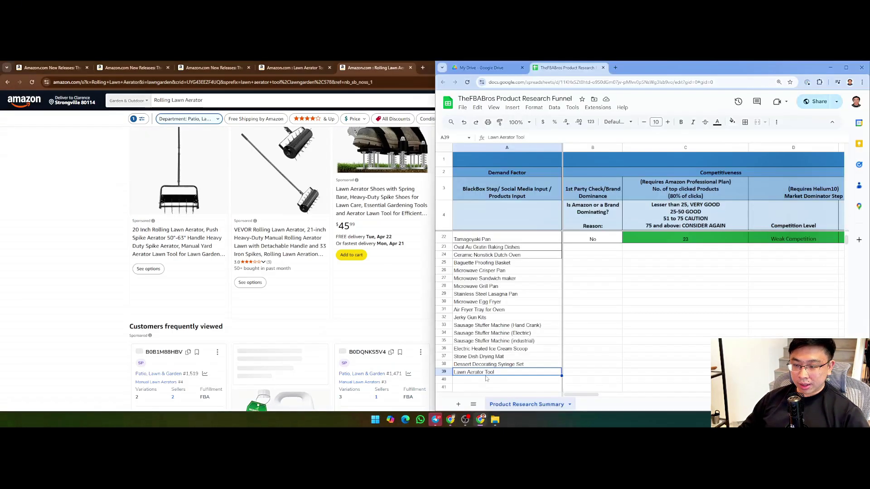
Add "Rolling Lawn Aerator" as a new product candidate in A40 of the research spreadsheet.
left_click(478, 382)
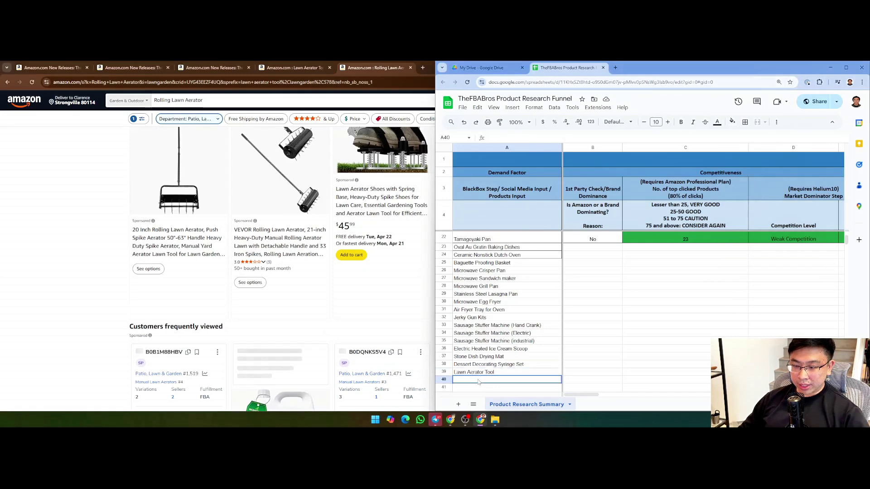
type("Rolling ")
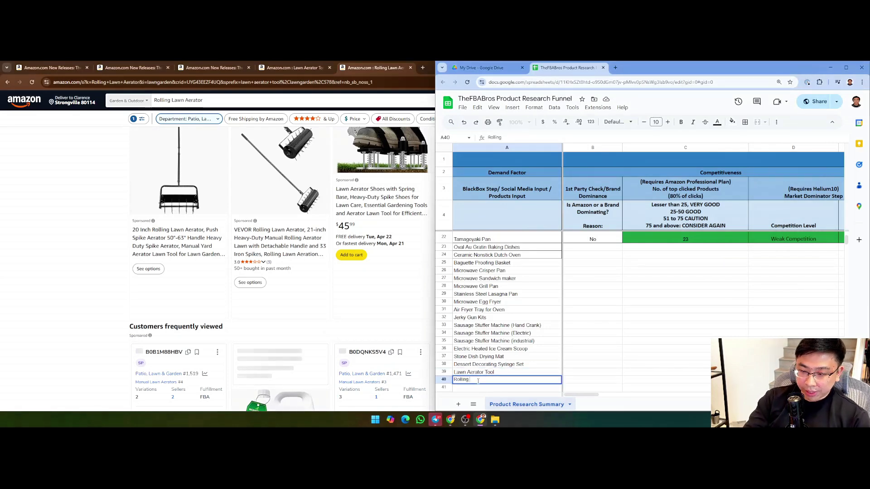
type("Lawn Aerator")
key("Return")
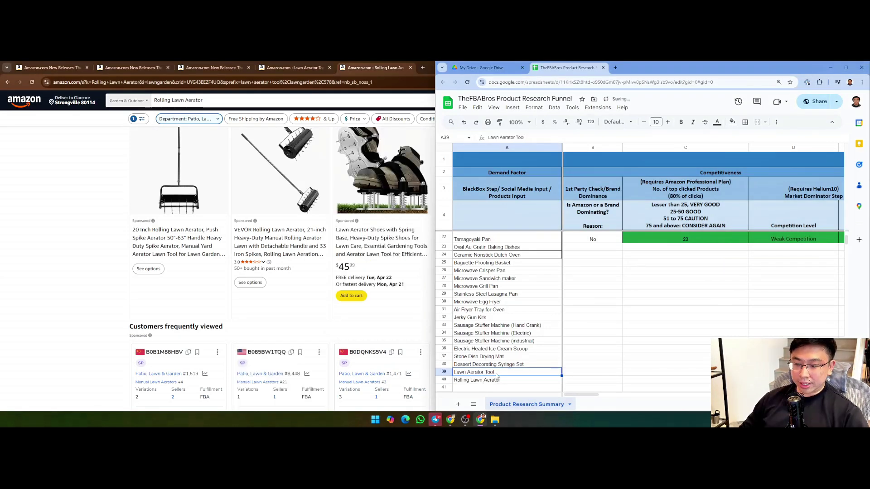
left_click(500, 382)
Return to the gardening hand tools new releases in Amazon and close the two lawn aerator search tabs.
double_click(428, 67)
left_click(213, 67)
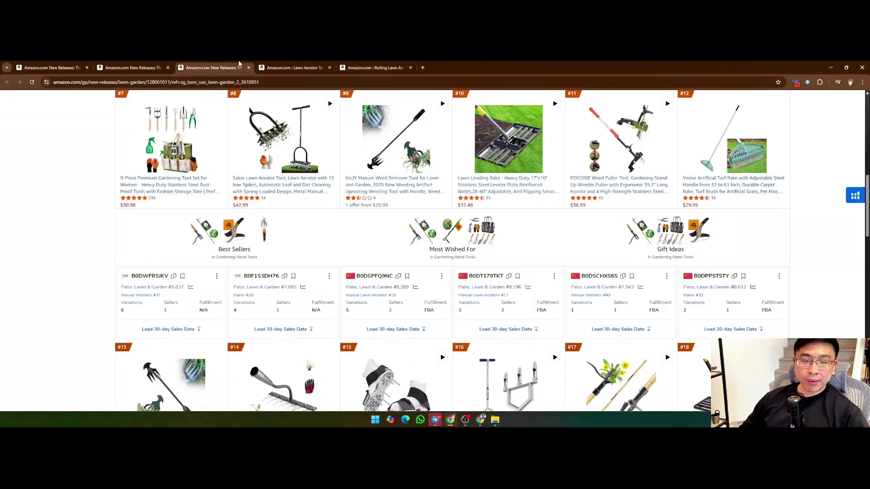
left_click(330, 68)
left_click(329, 68)
Look through the hand tools new releases ranked after #12 and open the #27 SORSWEET manual lawn edger.
scroll(115, 177, "down", 8)
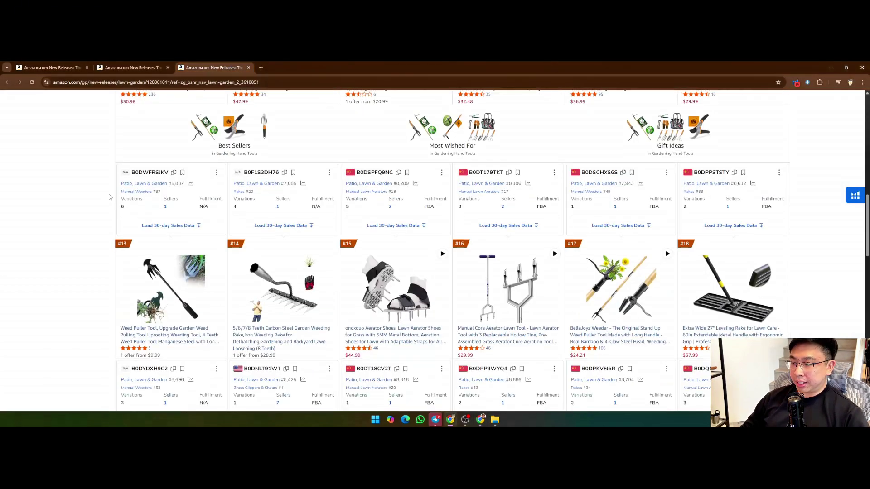
scroll(115, 177, "down", 2)
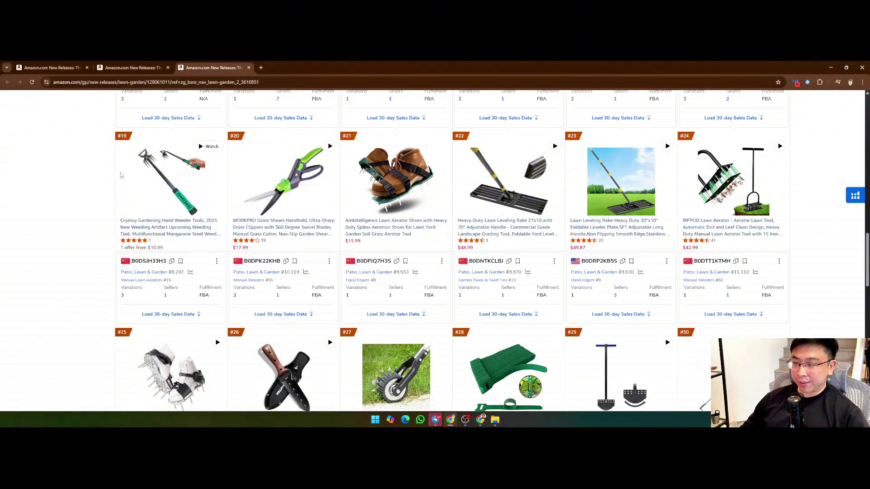
scroll(121, 177, "down", 3)
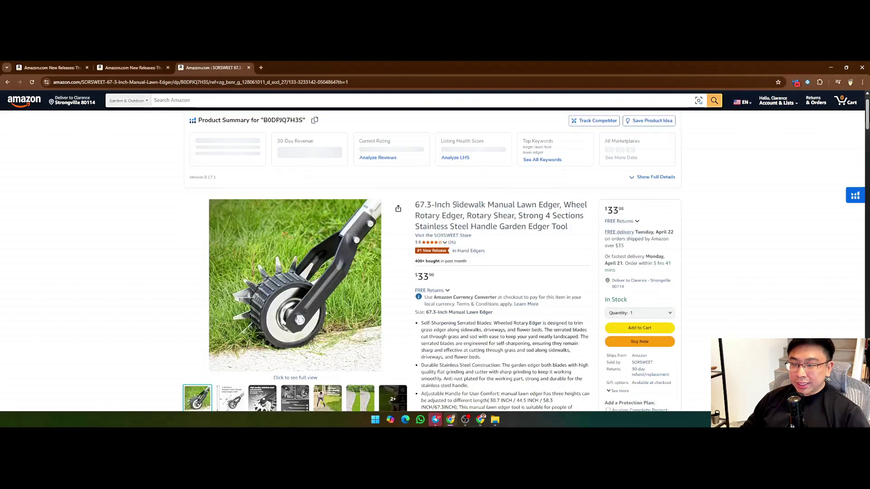
Search Amazon for "Sidewalk Manual Lawn Edger", copied from the listing's title, and compare the results' price and demand.
left_click_drag(453, 204, 561, 207)
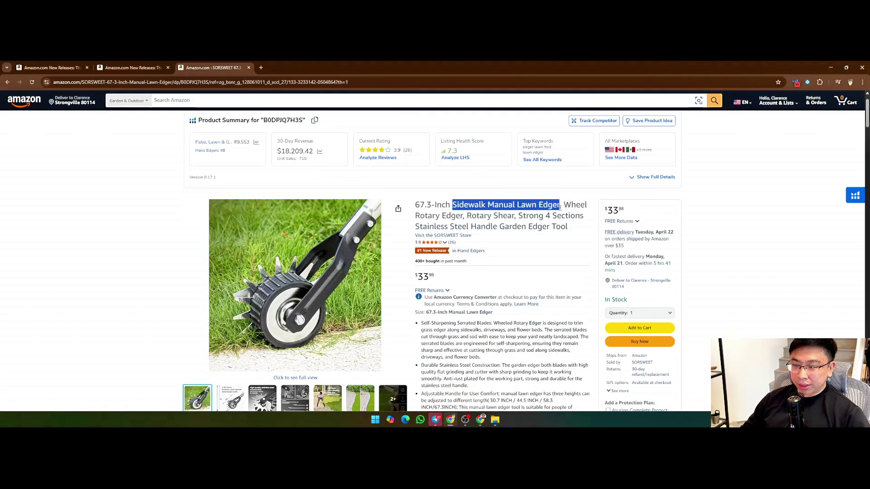
key("ctrl+c")
left_click(235, 100)
key("ctrl+v")
key("Return")
scroll(523, 247, "down", 4)
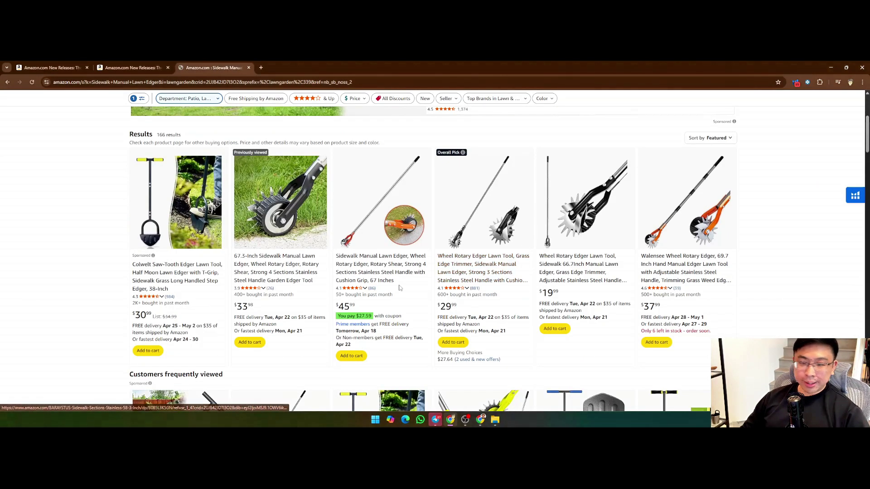
scroll(484, 281, "down", 3)
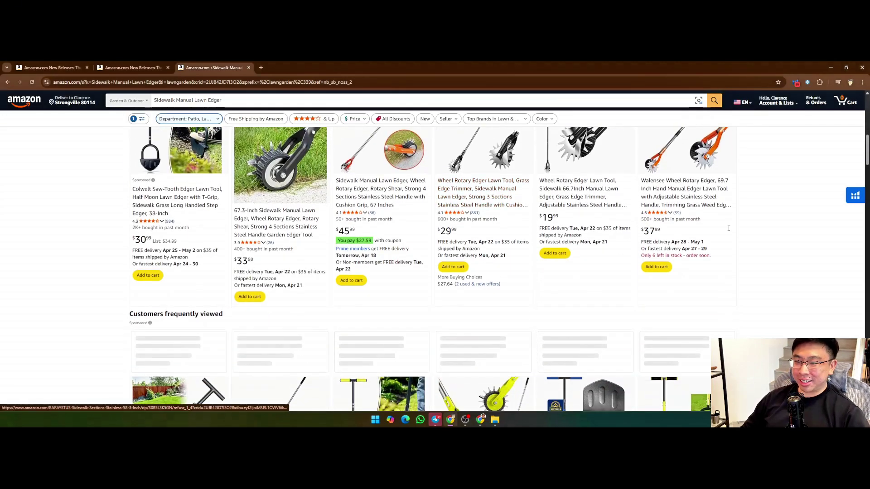
scroll(710, 227, "down", 7)
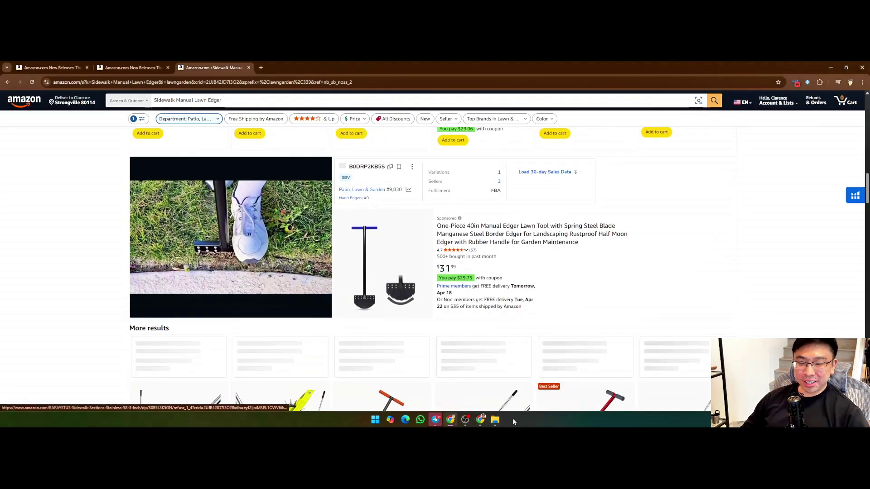
Add "Sidewalk Manual Lawn Edger" as a new product candidate in A41 of the research spreadsheet.
left_click(481, 420)
left_click(503, 388)
key("ctrl+v")
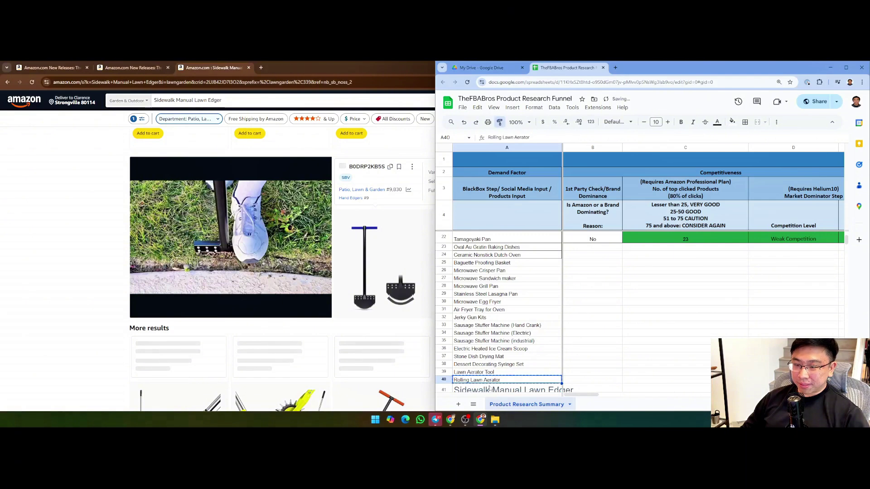
Return to Amazon, check more lawn edger results and close that search tab.
left_click(63, 190)
scroll(61, 177, "down", 6)
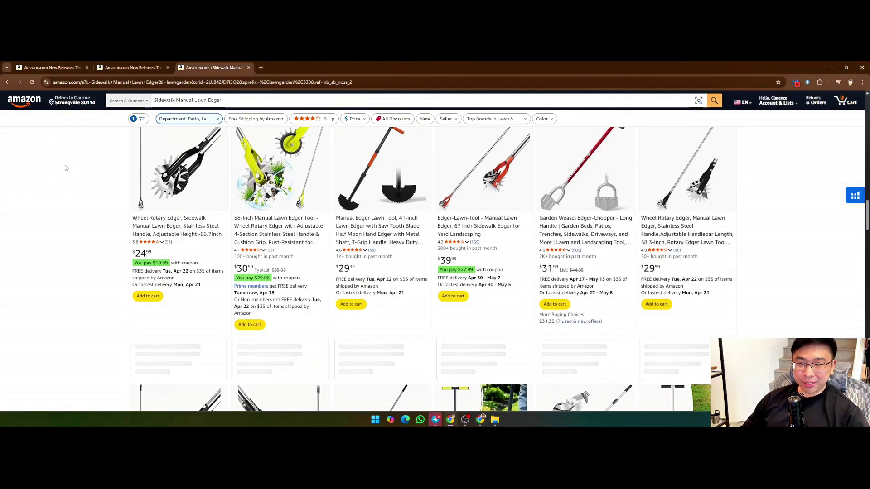
left_click(248, 68)
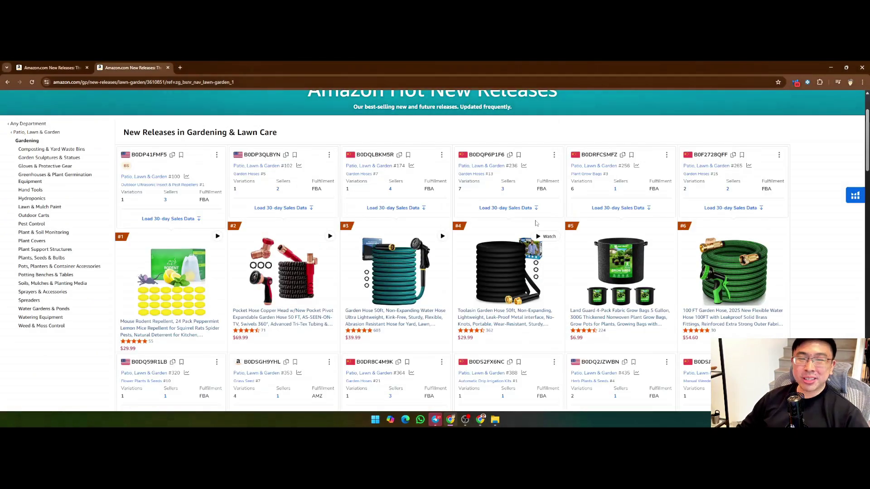
Look through the Gardening & Lawn Care new releases for further product ideas.
scroll(468, 190, "down", 4)
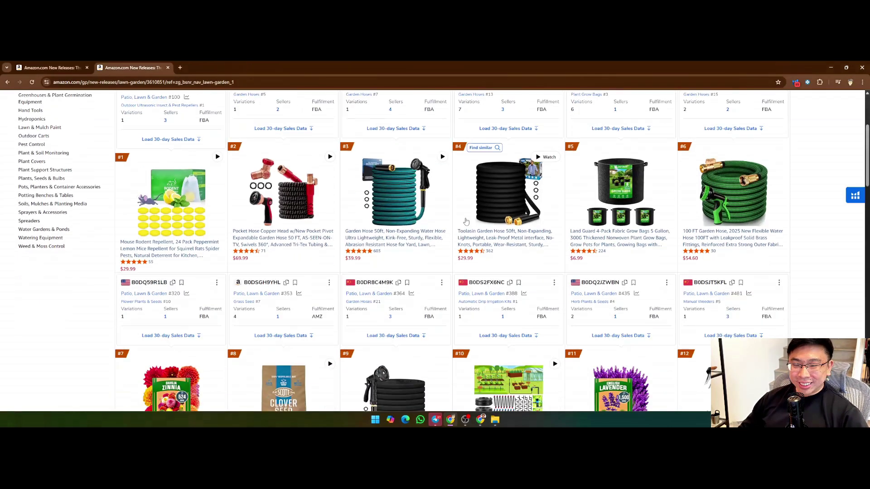
scroll(468, 190, "down", 3)
scroll(457, 162, "down", 3)
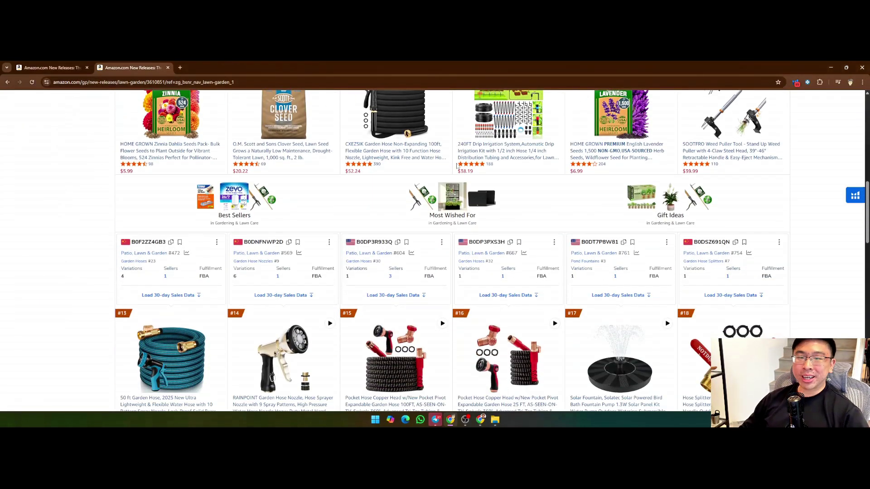
scroll(457, 162, "down", 6)
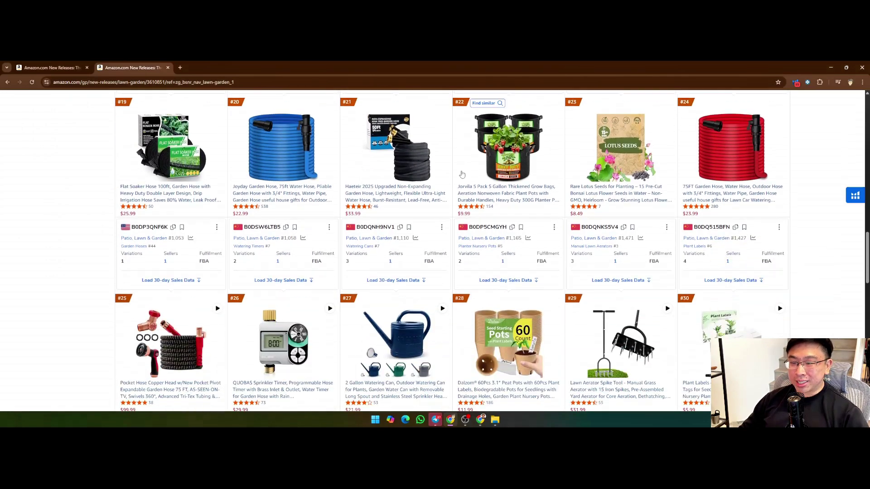
scroll(90, 218, "down", 6)
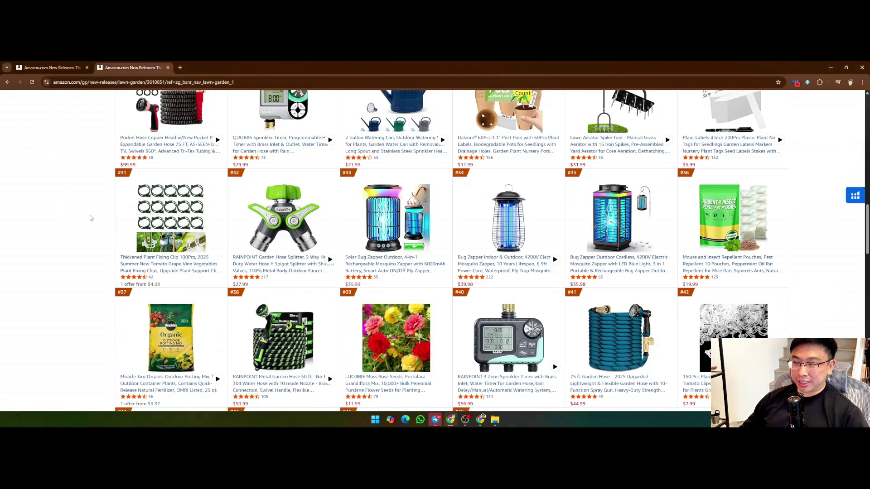
scroll(507, 219, "up", 15)
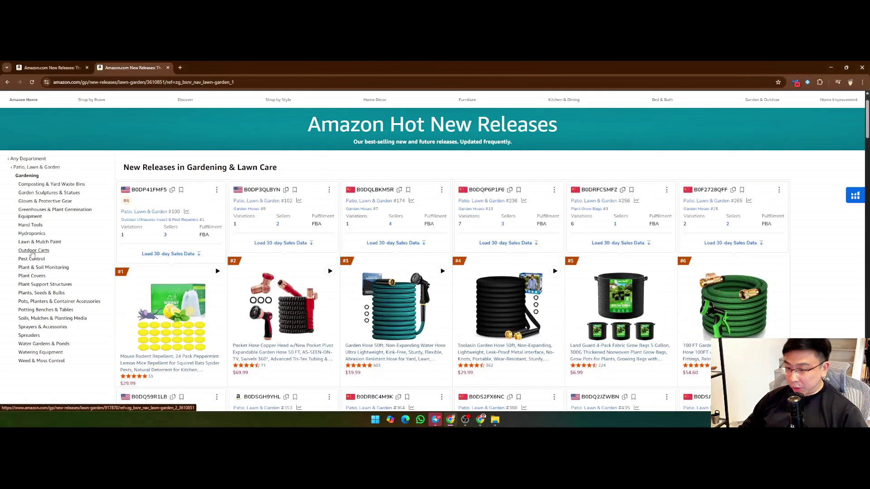
Open the Outdoor Carts new releases and look through the ranked products for ideas.
left_click(33, 251)
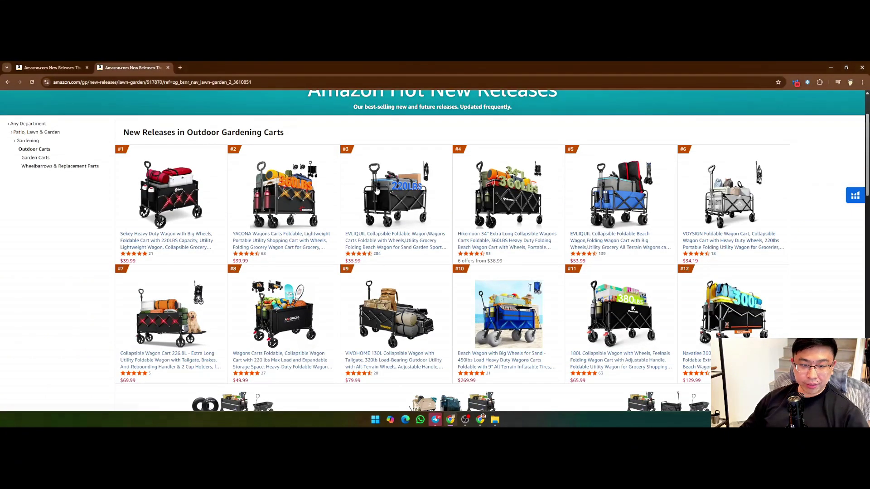
scroll(211, 225, "down", 2)
scroll(379, 233, "down", 6)
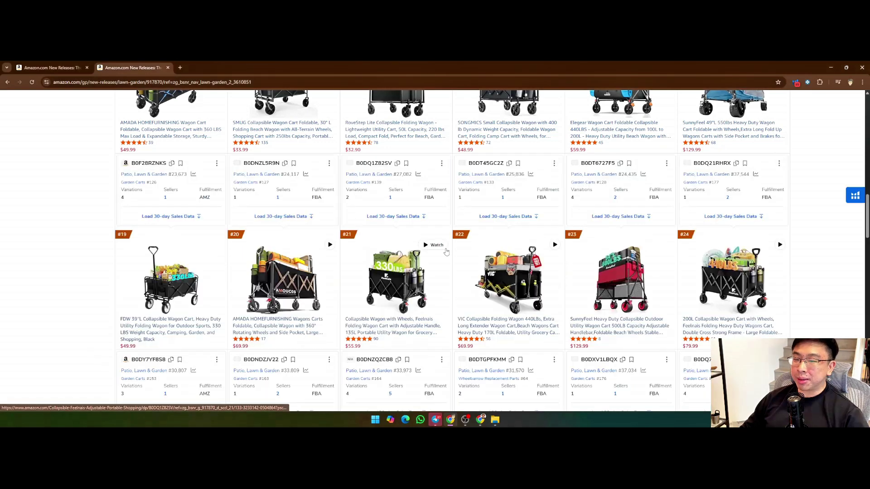
scroll(433, 231, "down", 4)
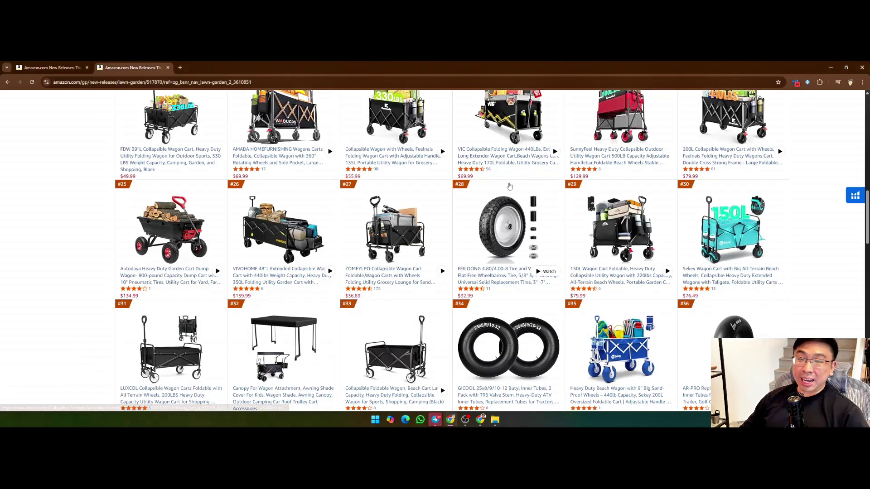
scroll(510, 186, "down", 5)
scroll(411, 207, "up", 15)
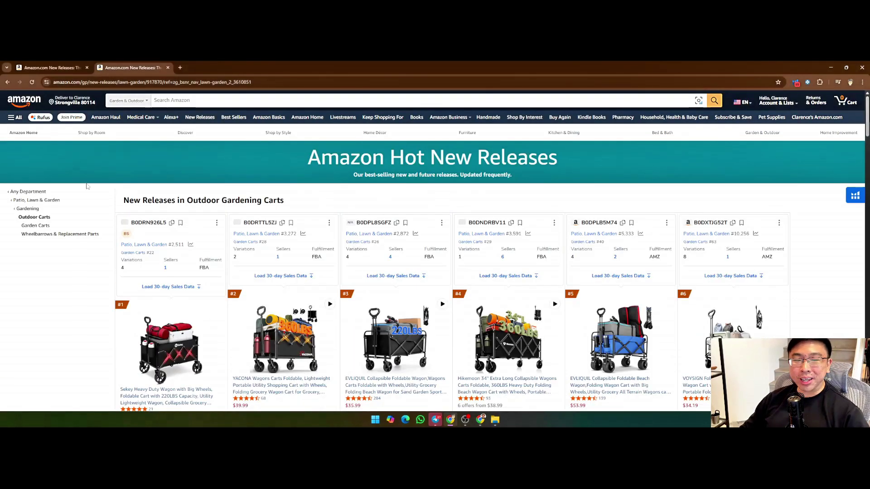
Look through the Wheelbarrows & Replacement Parts new releases and open the #37 4.10/3.50-4 tires and wheels listing in a new tab.
left_click(42, 235)
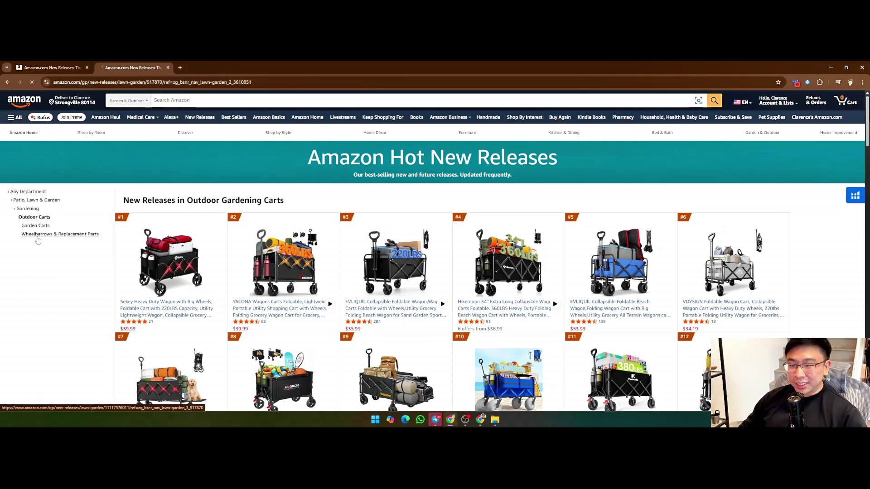
scroll(408, 245, "down", 2)
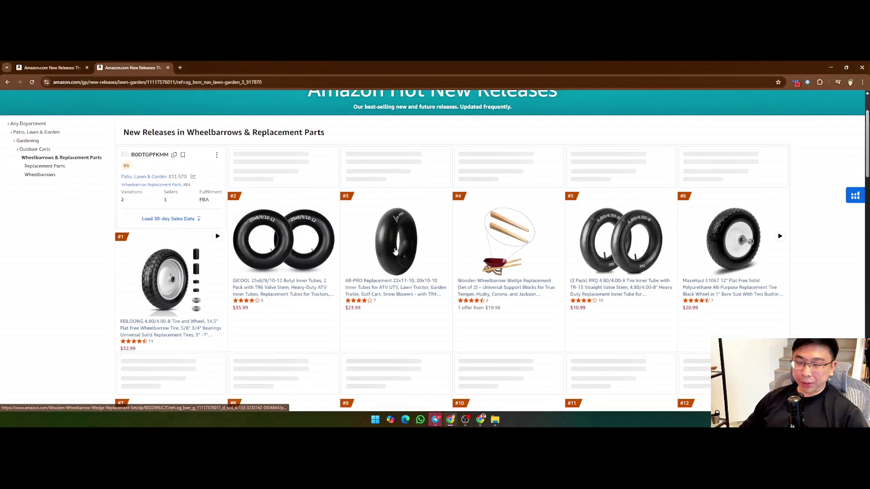
scroll(400, 250, "down", 8)
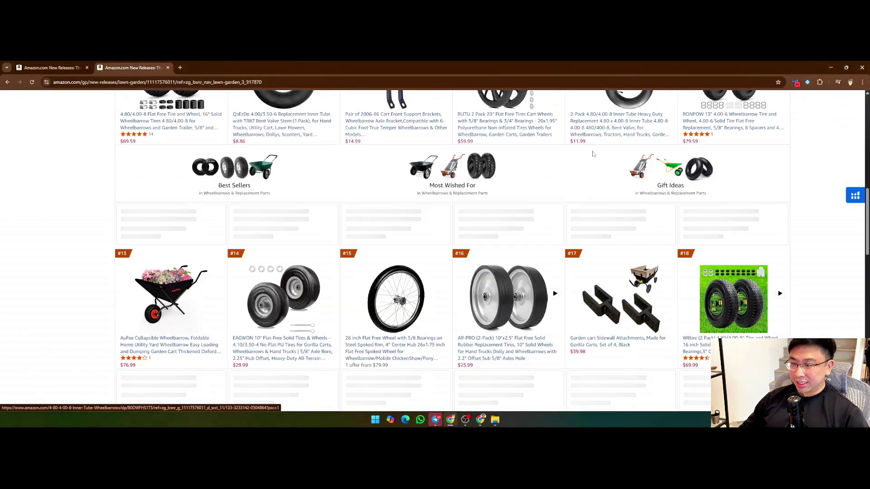
scroll(584, 160, "down", 5)
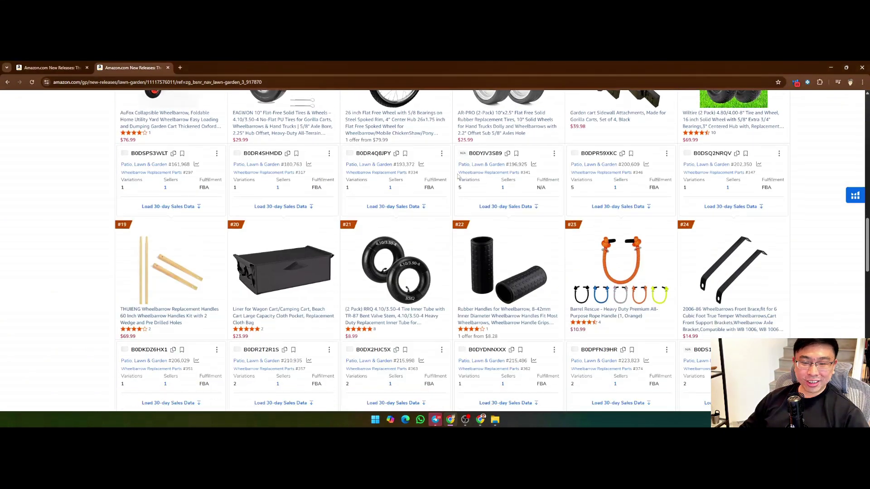
scroll(193, 231, "down", 8)
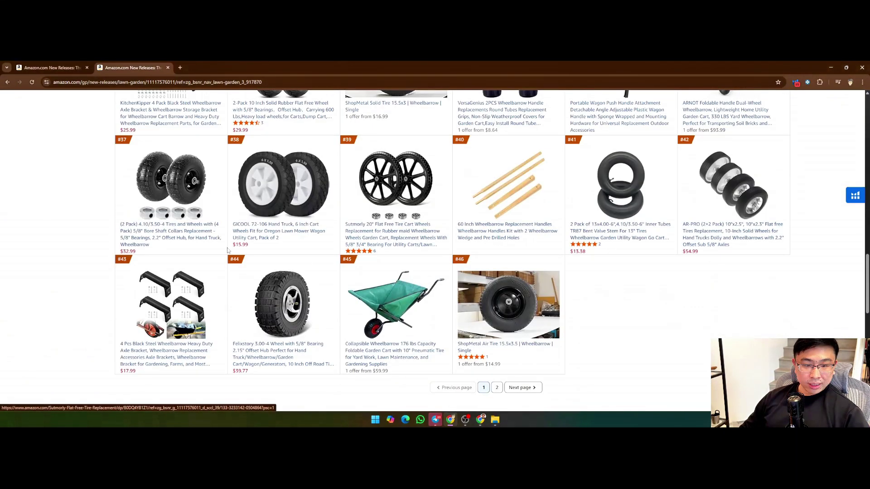
right_click(193, 231)
left_click(203, 234)
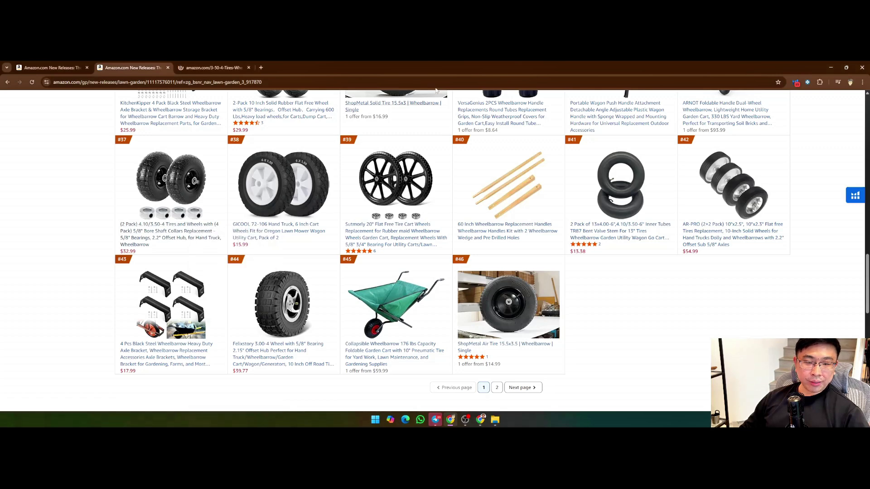
left_click(211, 67)
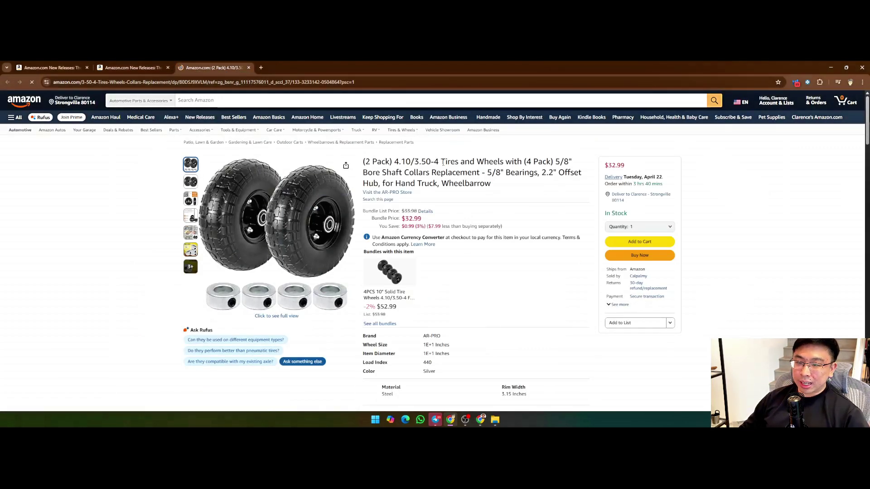
Search Amazon for "10 inch Tires and Wheels", reusing the product words from the listing's title.
left_click_drag(363, 173, 376, 184)
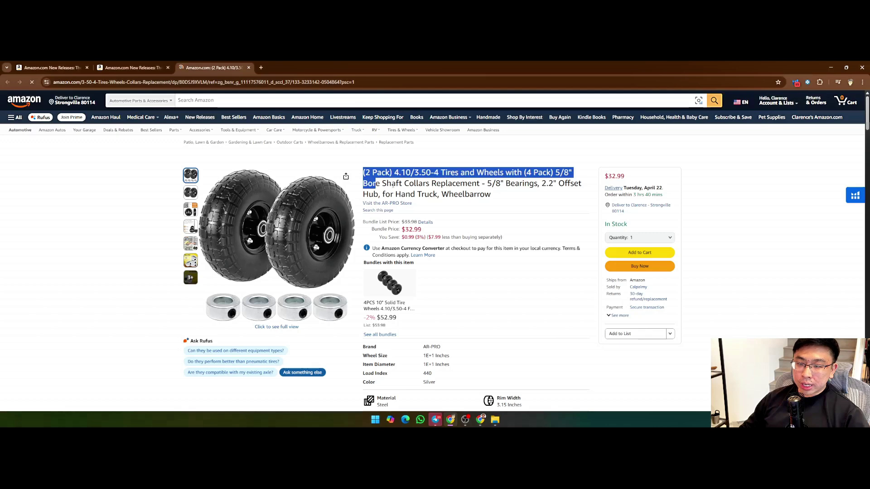
left_click(369, 185)
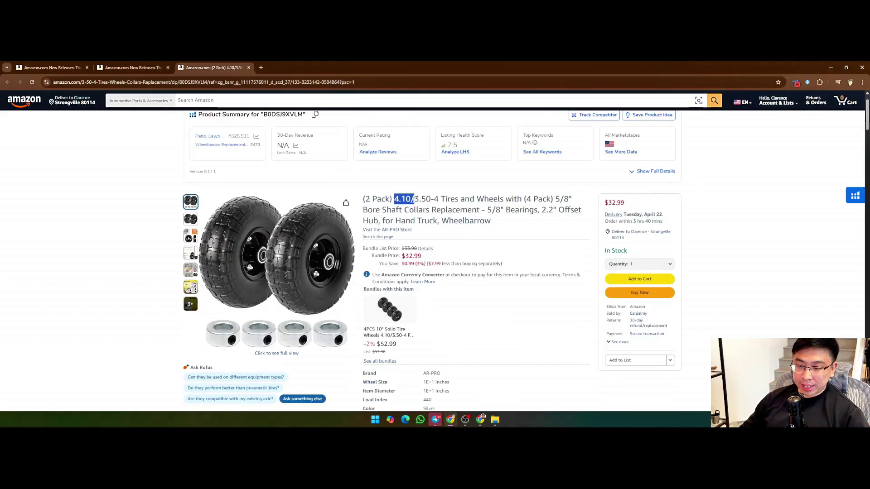
left_click_drag(414, 200, 477, 201)
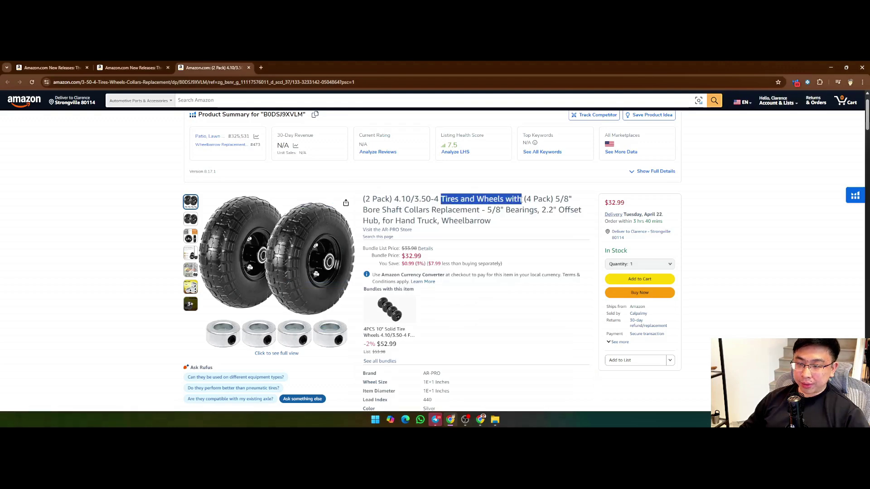
left_click(246, 101)
type("10 inch")
type("Tires and Wheels")
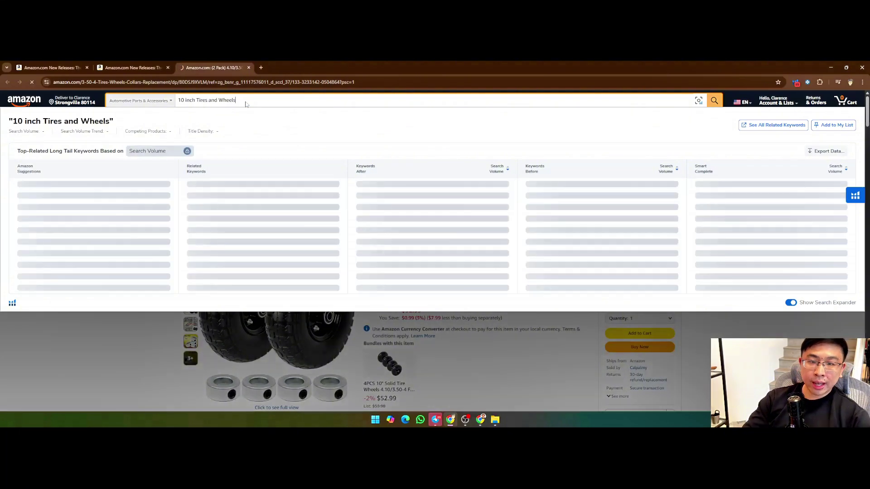
key("Return")
Compare the price, reviews and monthly demand of the 10 inch tire and wheel results.
scroll(718, 223, "down", 3)
scroll(718, 222, "down", 3)
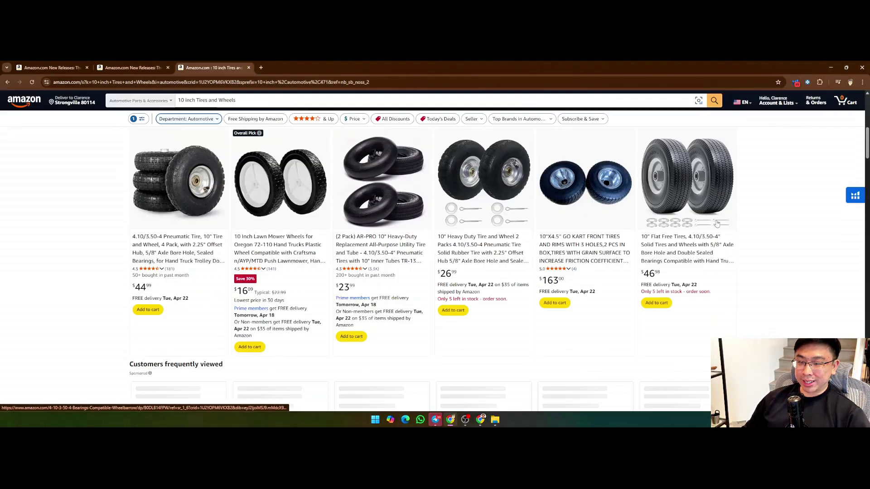
scroll(177, 231, "up", 1)
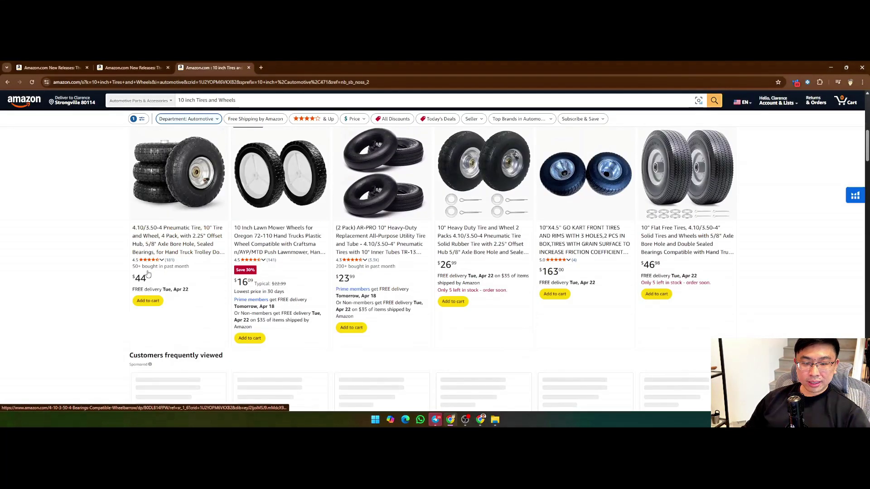
scroll(748, 272, "down", 5)
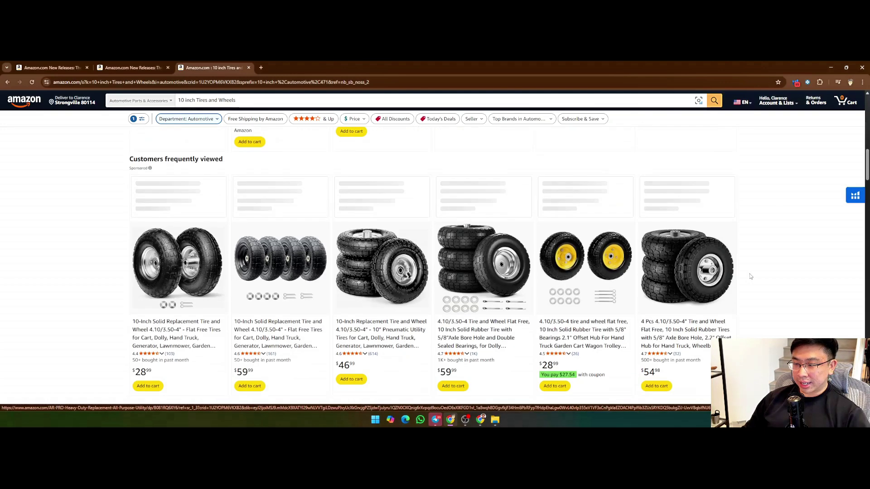
scroll(747, 269, "down", 1)
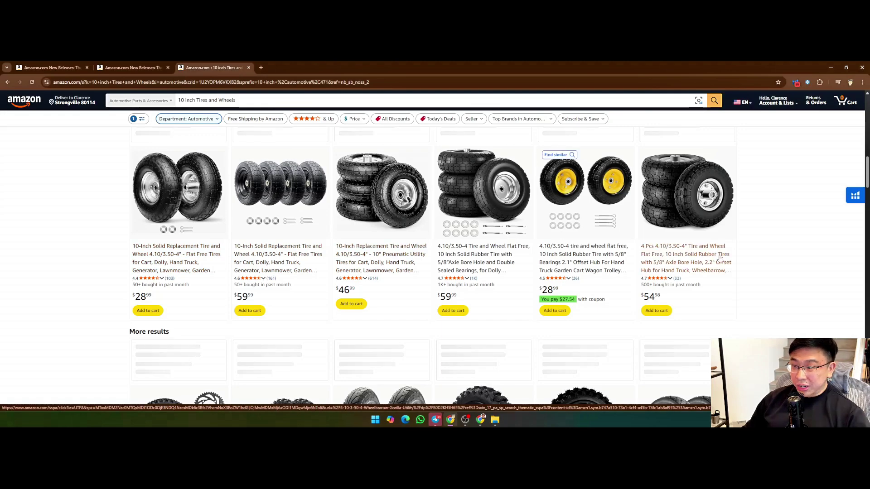
scroll(754, 236, "down", 2)
scroll(754, 236, "down", 3)
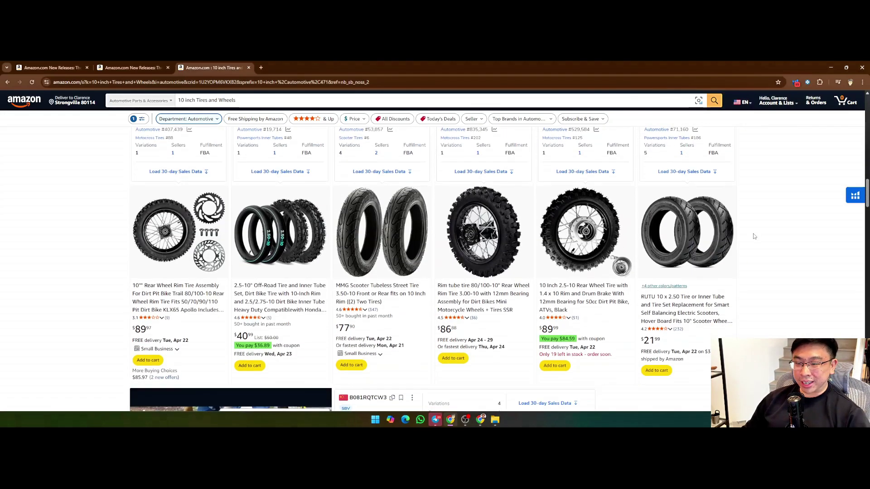
scroll(754, 236, "up", 5)
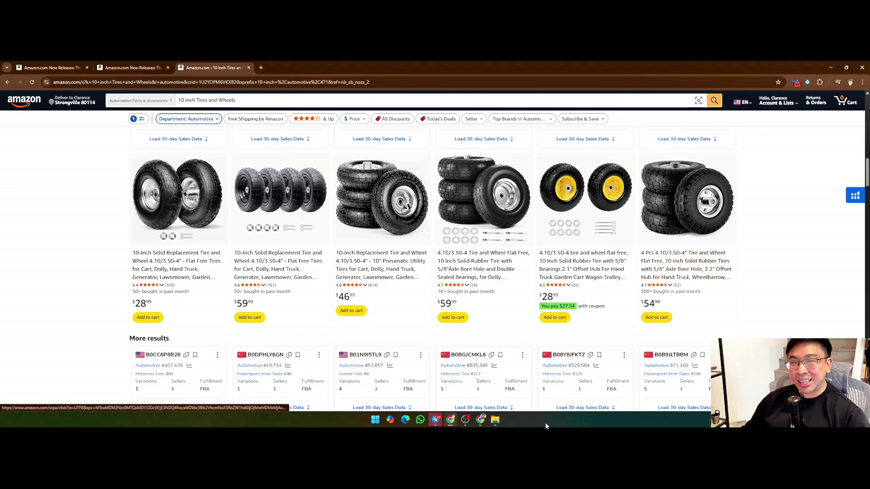
Switch to the research spreadsheet in Google Sheets and log "10 Inch Tires and Wheels" in cell A42 below the other product ideas.
left_click(481, 419)
left_click(484, 362)
type("Tires and Wheels")
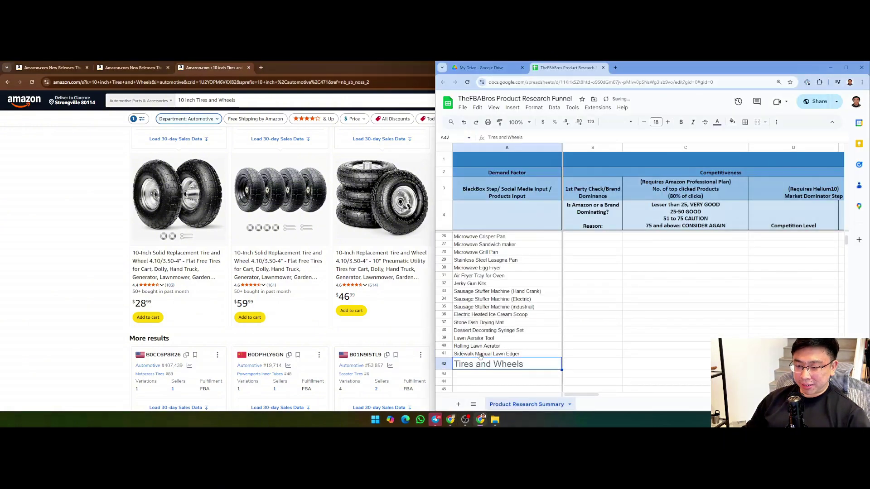
double_click(456, 365)
type("1")
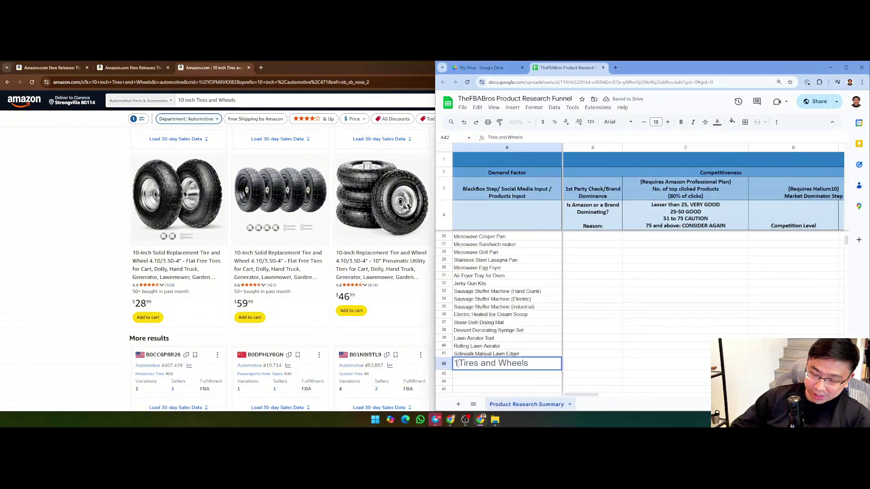
type("0 Inch")
key("Return")
left_click(849, 69)
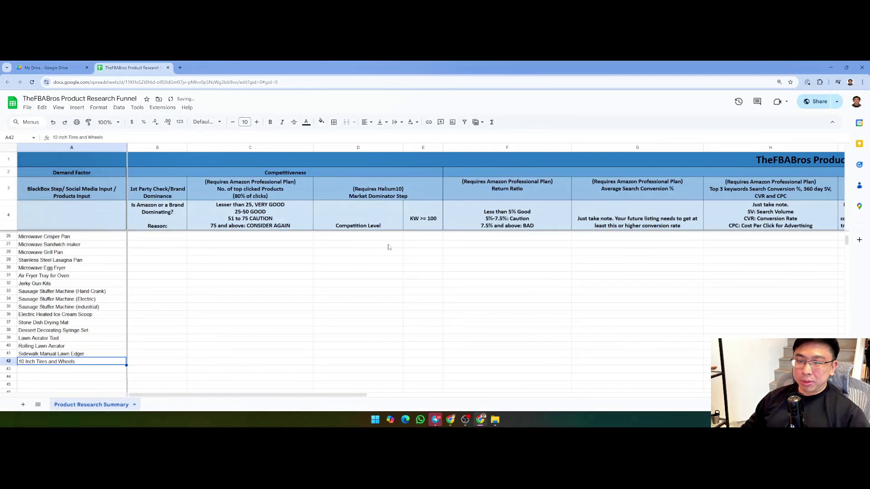
Review the logged product ideas in column A, from 10 Inch Tires and Wheels back up to Oval Au Gratin Baking Dishes.
left_click(360, 304)
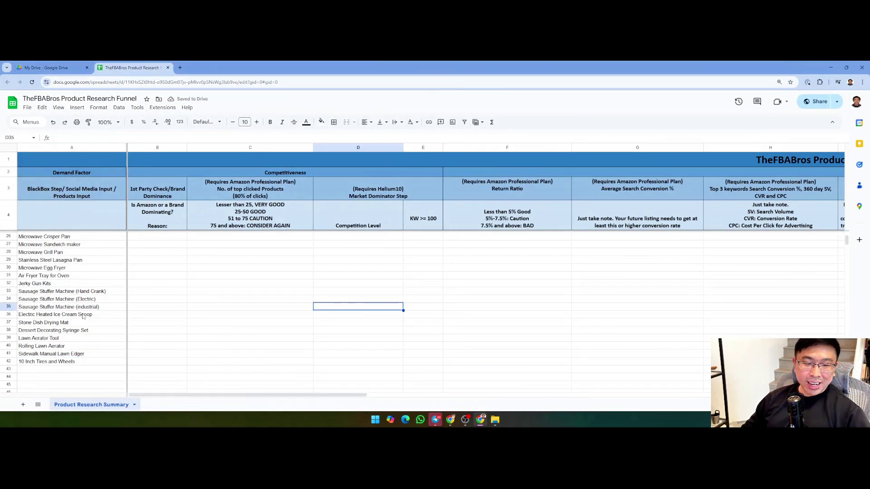
left_click_drag(68, 361, 68, 229)
scroll(69, 322, "up", 5)
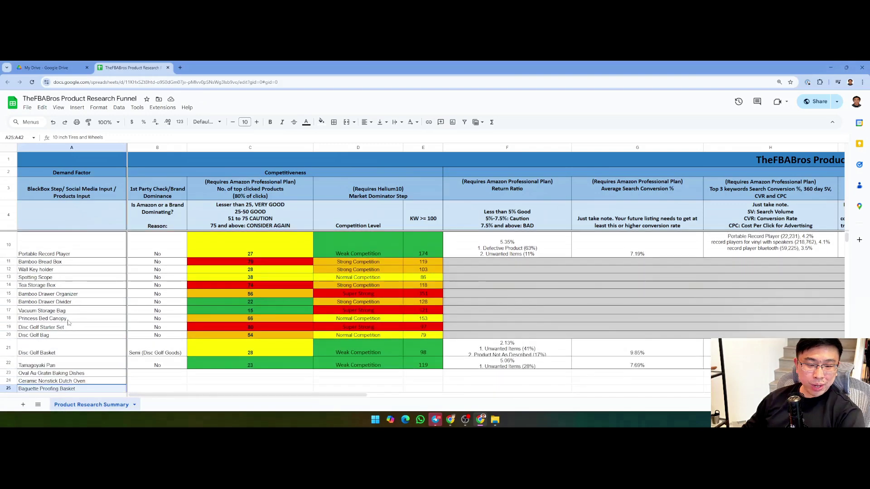
scroll(68, 322, "down", 3)
scroll(59, 267, "up", 2)
scroll(59, 267, "down", 1)
left_click(62, 273)
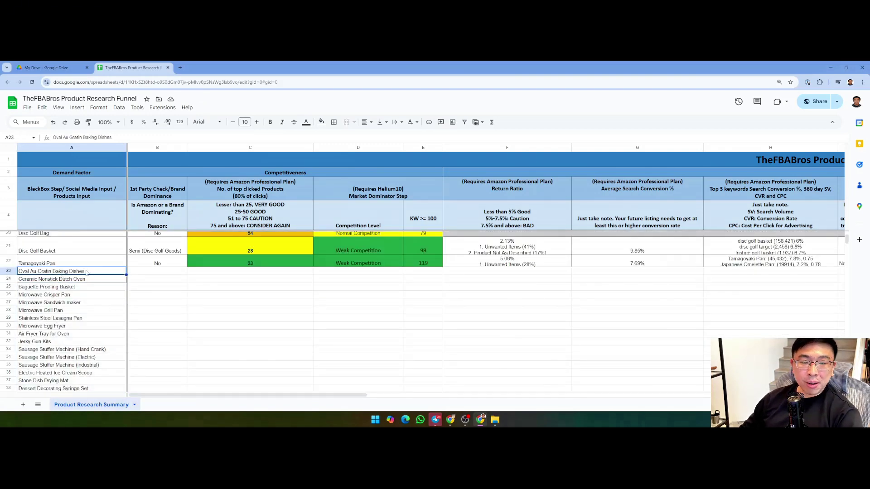
Examine the research criteria still empty for Oval Au Gratin Baking Dishes, especially the Competitiveness columns B to E.
key("Right")
key("Right")
key("Right")
key("Right")
key("Right")
key("Right")
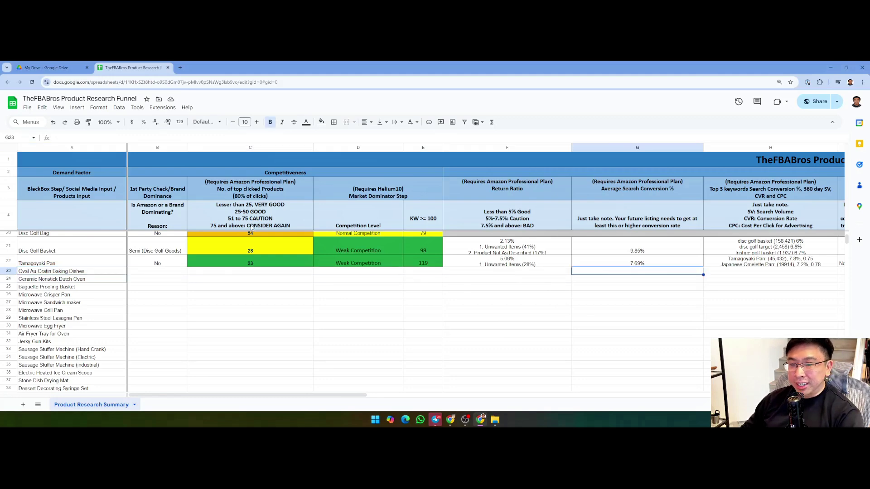
left_click(281, 148)
left_click(367, 148)
left_click(438, 148)
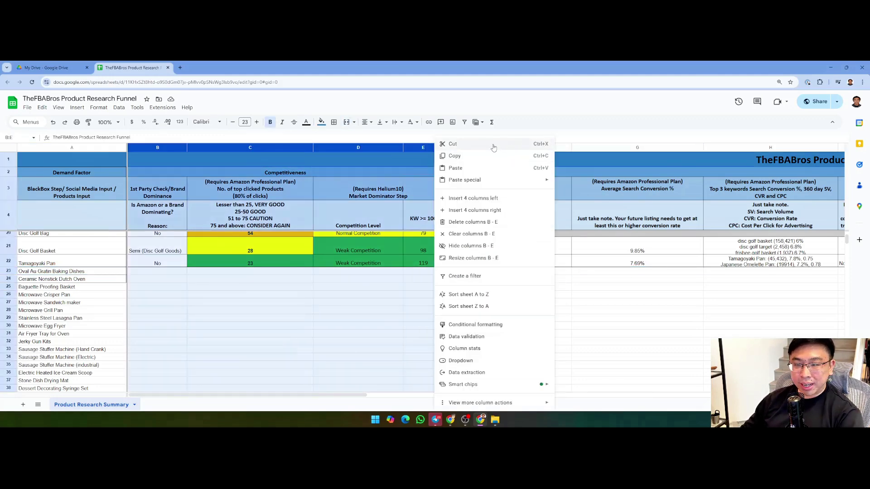
left_click(378, 279)
Check the final Result column with its Pass or fail status, using the Tamagoyaki Pan row as the reference.
left_click_drag(289, 395, 602, 390)
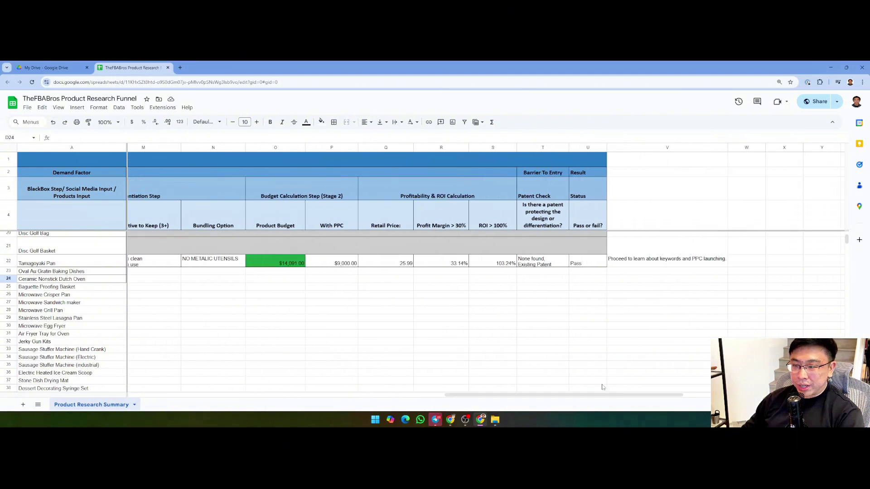
left_click(588, 261)
left_click(590, 149)
left_click(595, 224)
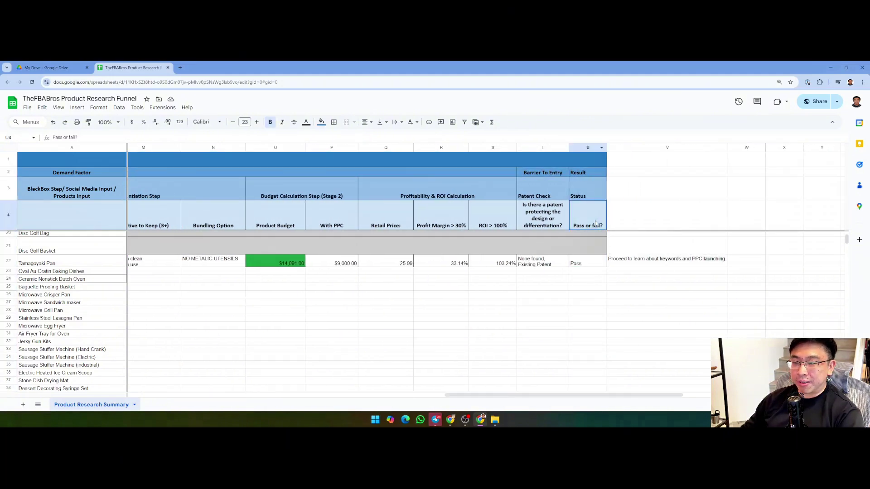
left_click(592, 279)
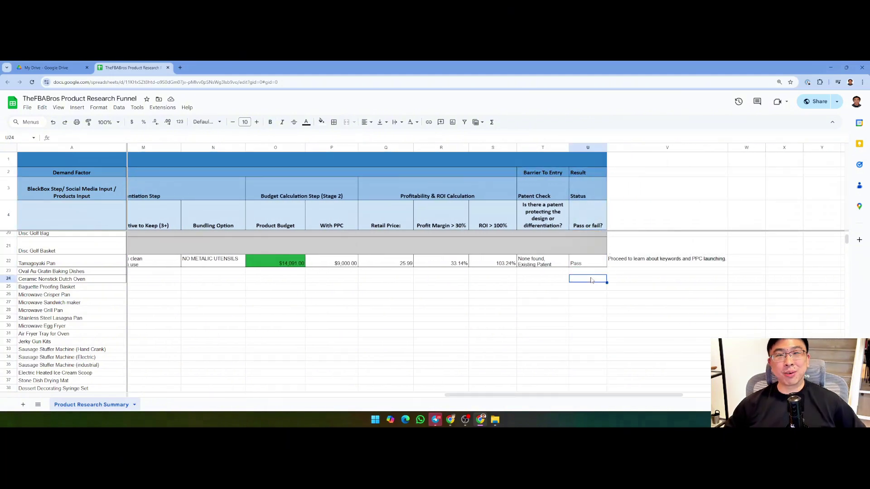